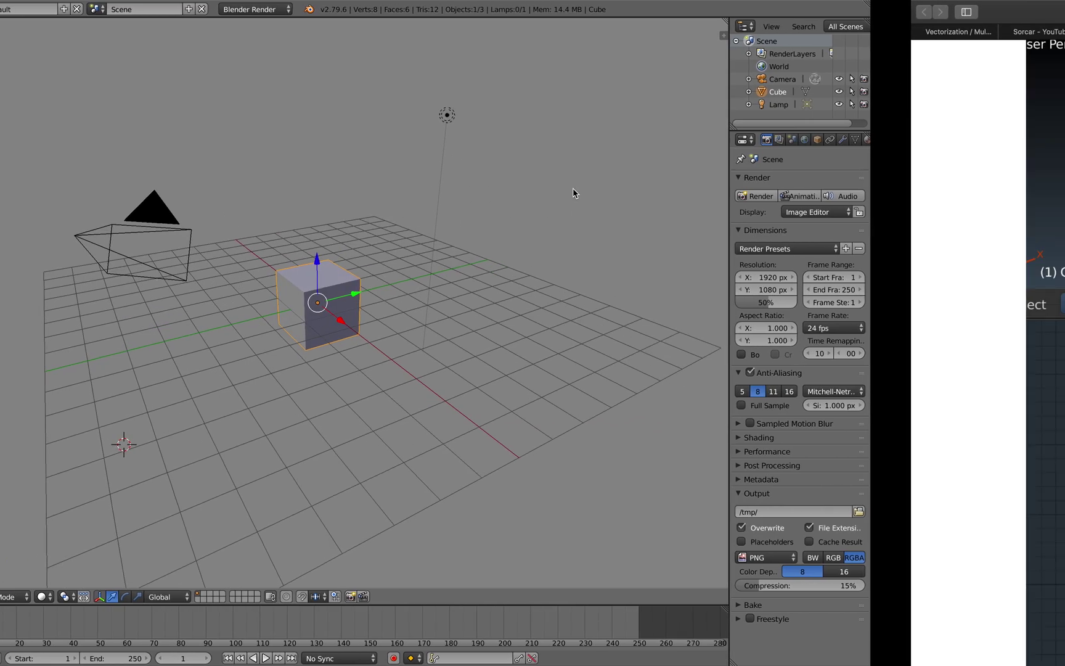
In Blender, split the 3D view into two stacked areas and change the upper one to a Node Editor
key("ctrl+alt+Left")
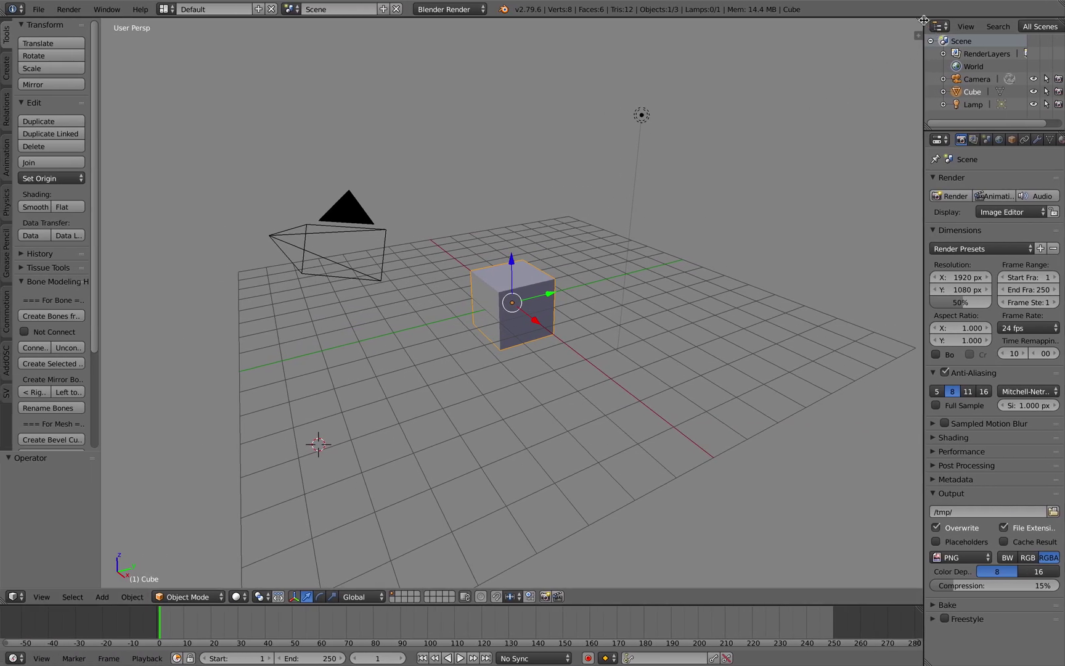
left_click_drag(919, 34, 918, 282)
left_click(14, 274)
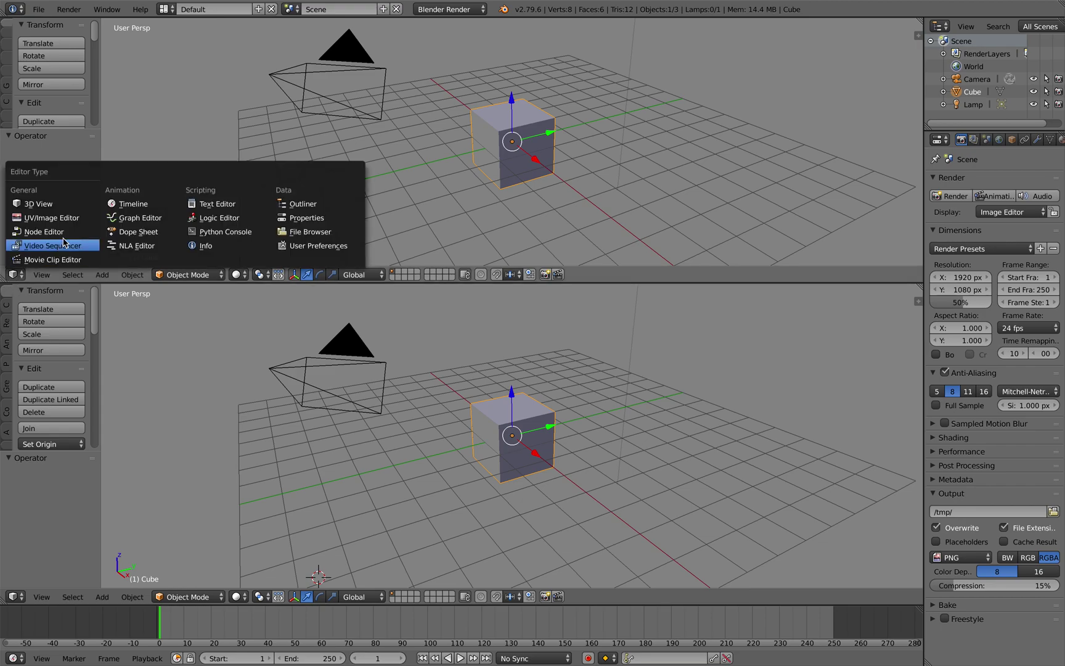
left_click(37, 232)
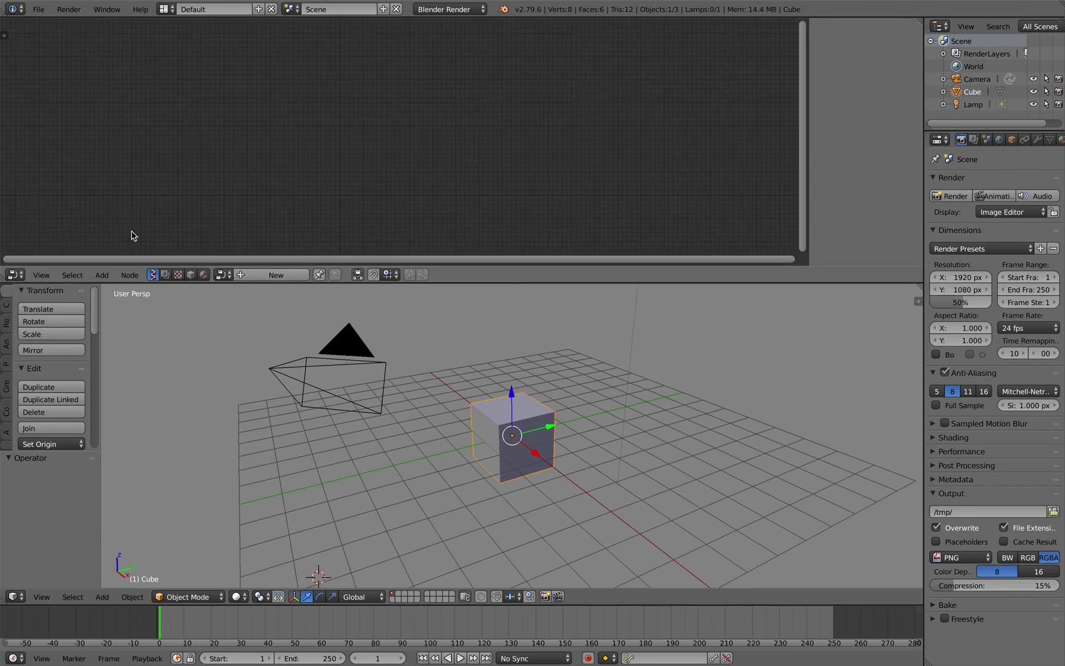
Create a new Sorcar node tree and look through its available Flow Control nodes
left_click(191, 275)
left_click(269, 275)
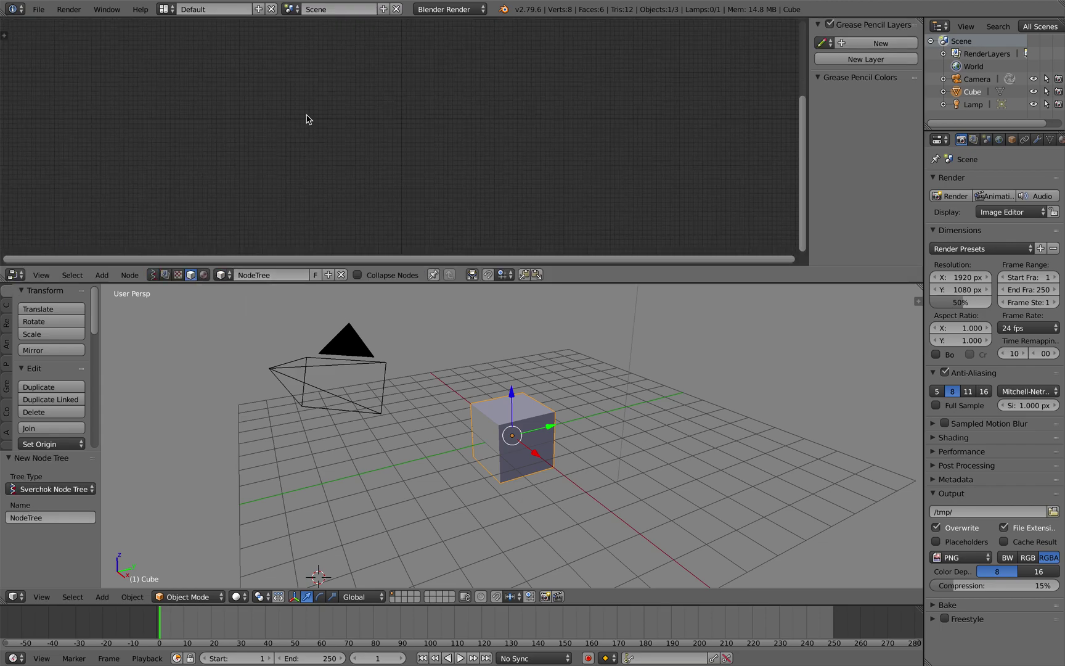
key("shift+a")
mouse_move(300, 212)
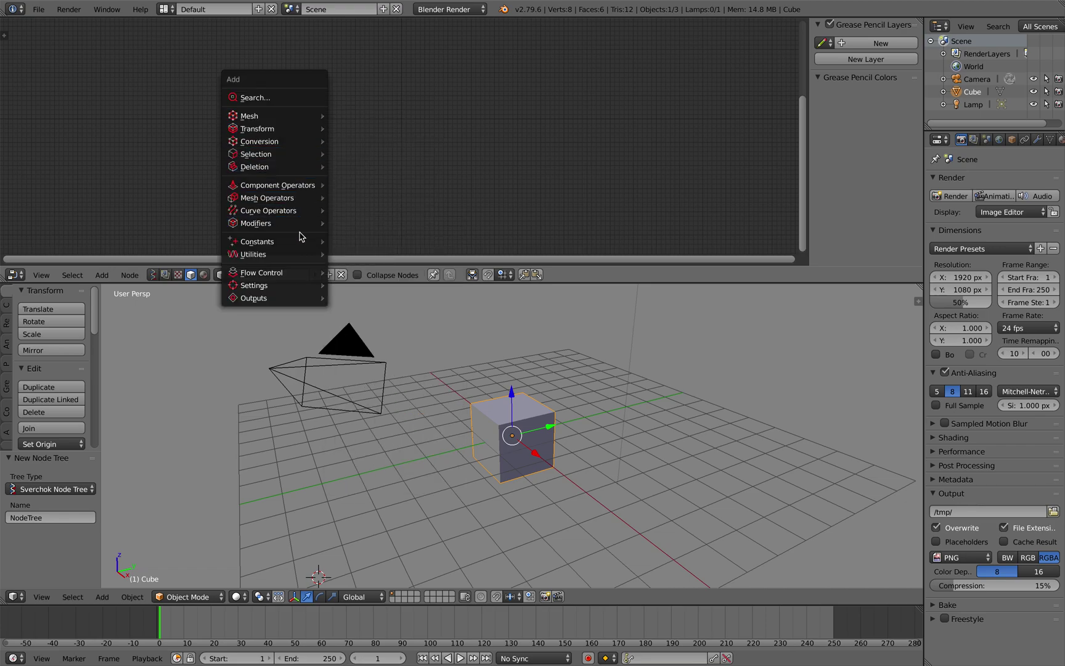
mouse_move(297, 274)
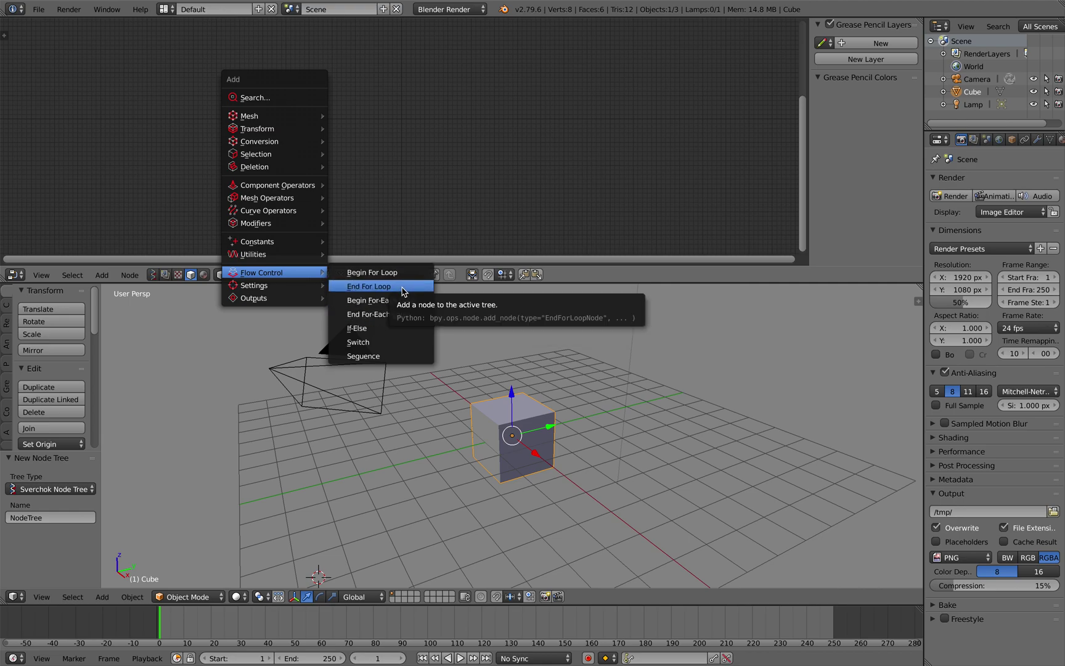
Delete all the default objects from the scene: the cube, camera and lamp
middle_click_drag(639, 347, 616, 345)
scroll(616, 345, "down", 2)
middle_click_drag(616, 345, 615, 356, "shift")
key("a")
key("a")
key("x")
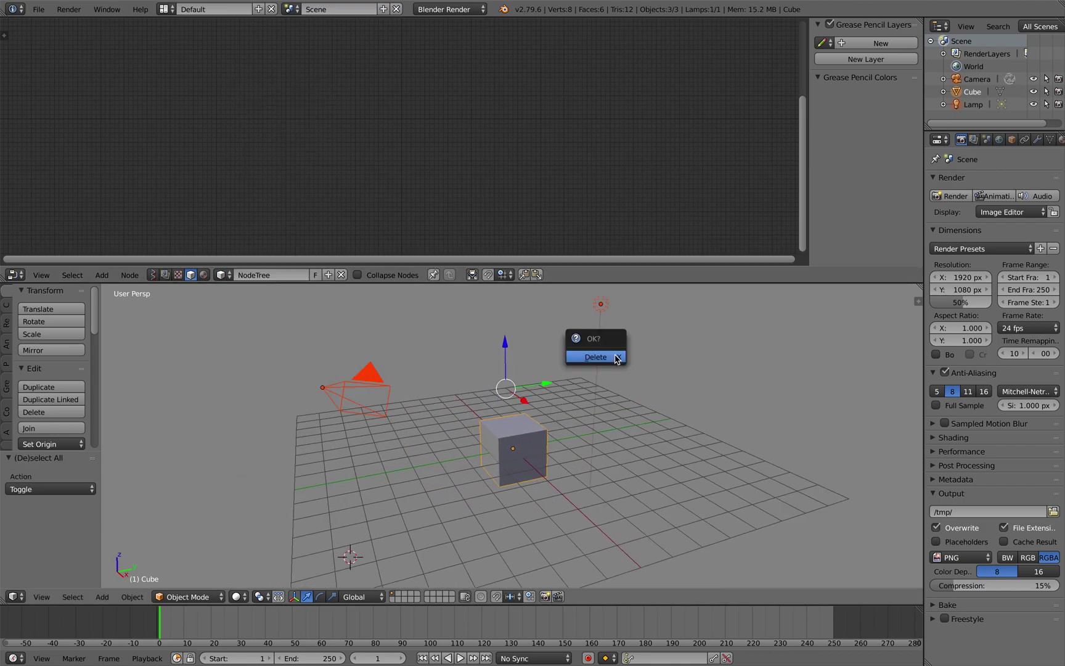
left_click(578, 351)
middle_click_drag(578, 351, 528, 335)
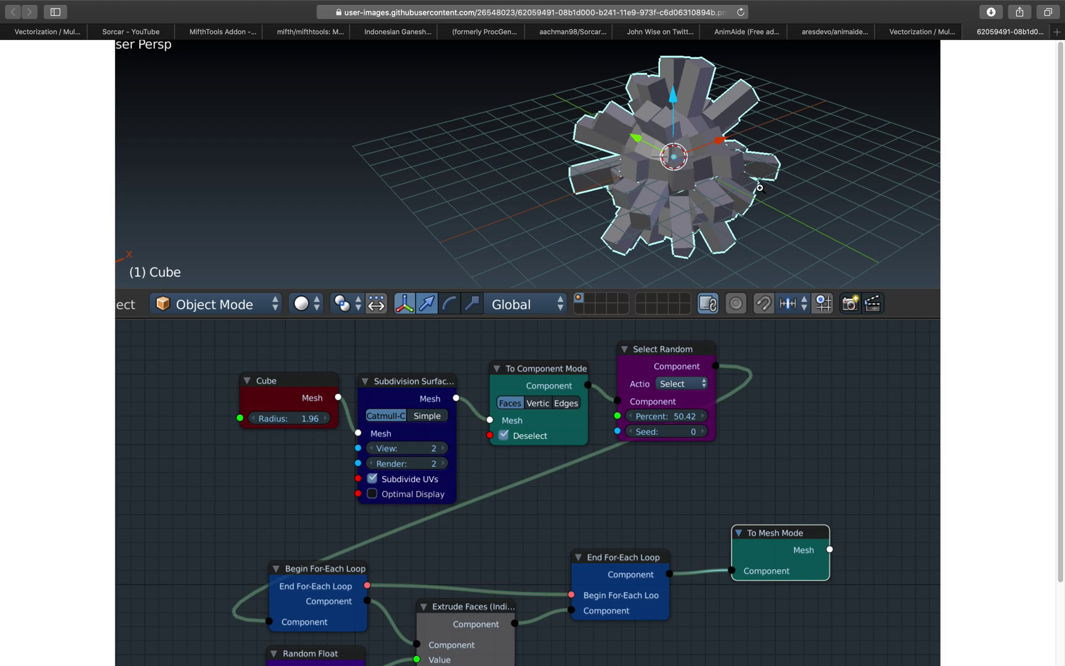
In the browser, read Sorcar GitHub issue #51 on separate random extrude values and examine the example For-Each loop node setup
left_click(919, 36)
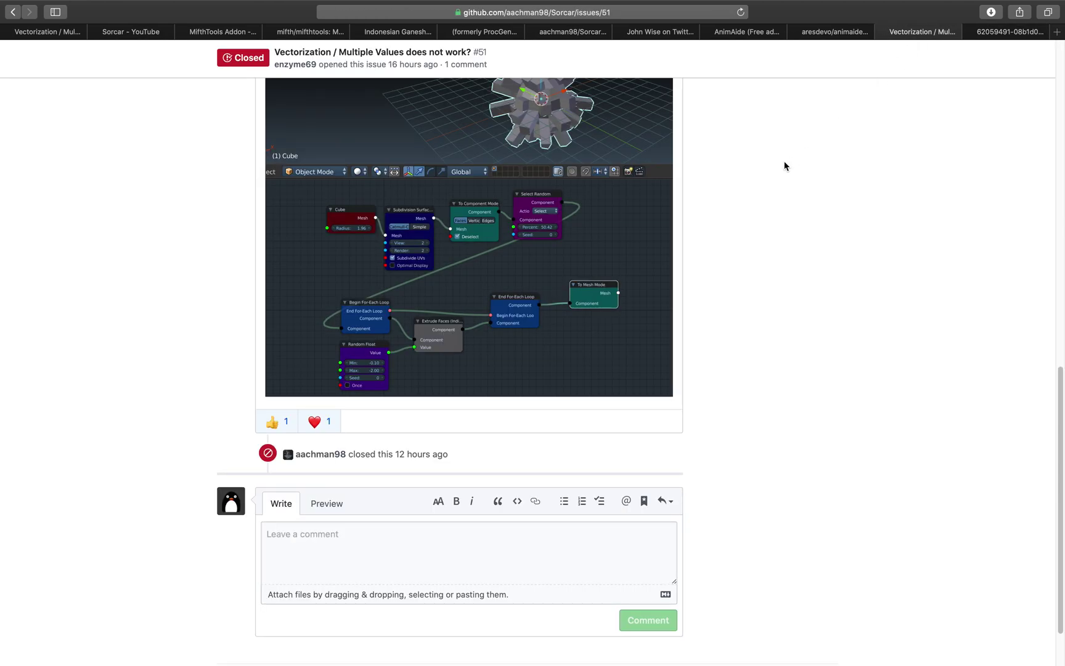
scroll(770, 185, "up", 15)
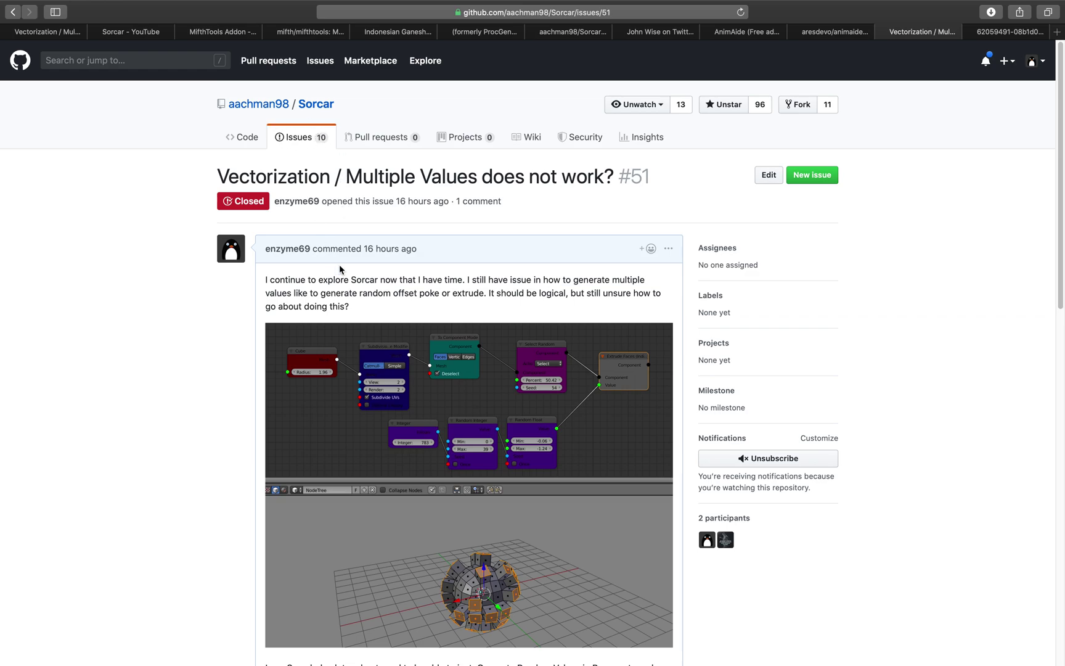
scroll(361, 268, "down", 4)
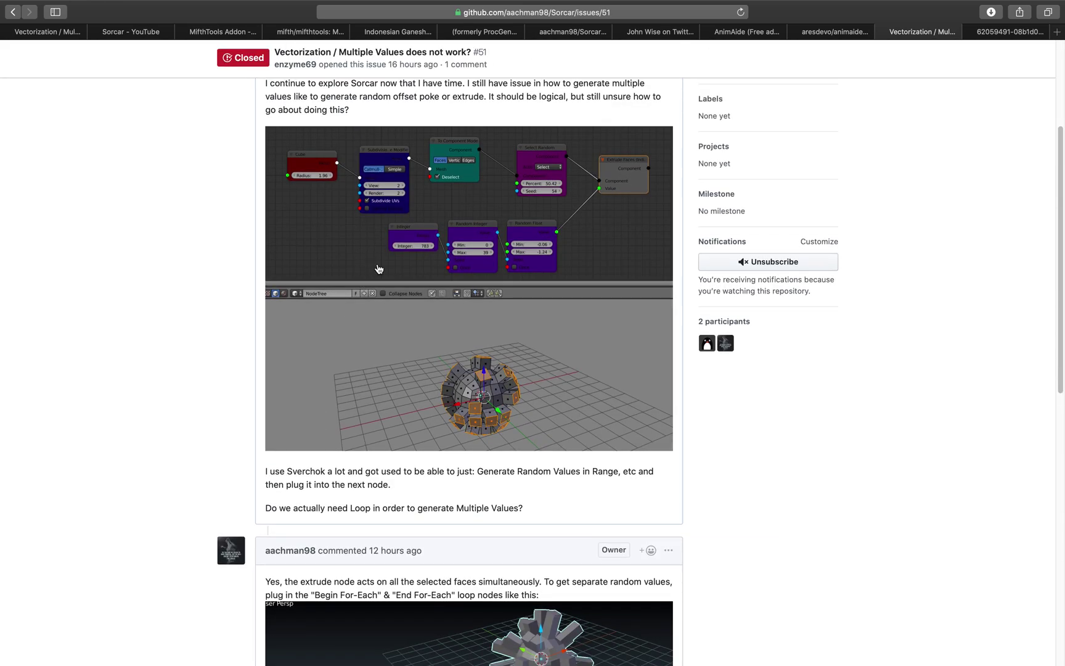
scroll(379, 269, "down", 5)
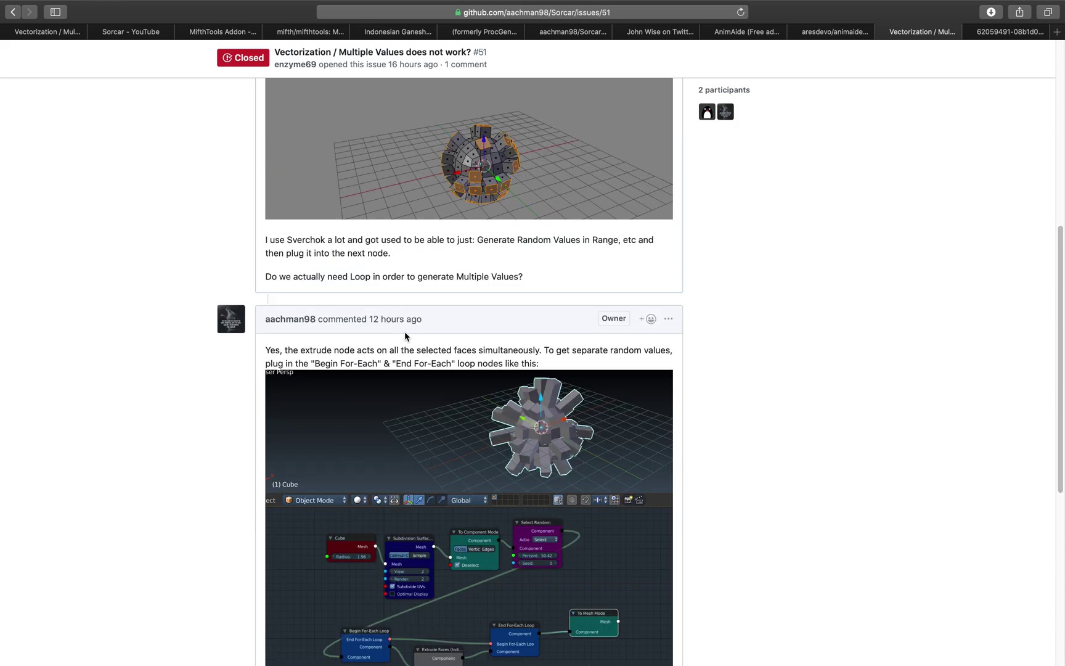
scroll(405, 335, "down", 2)
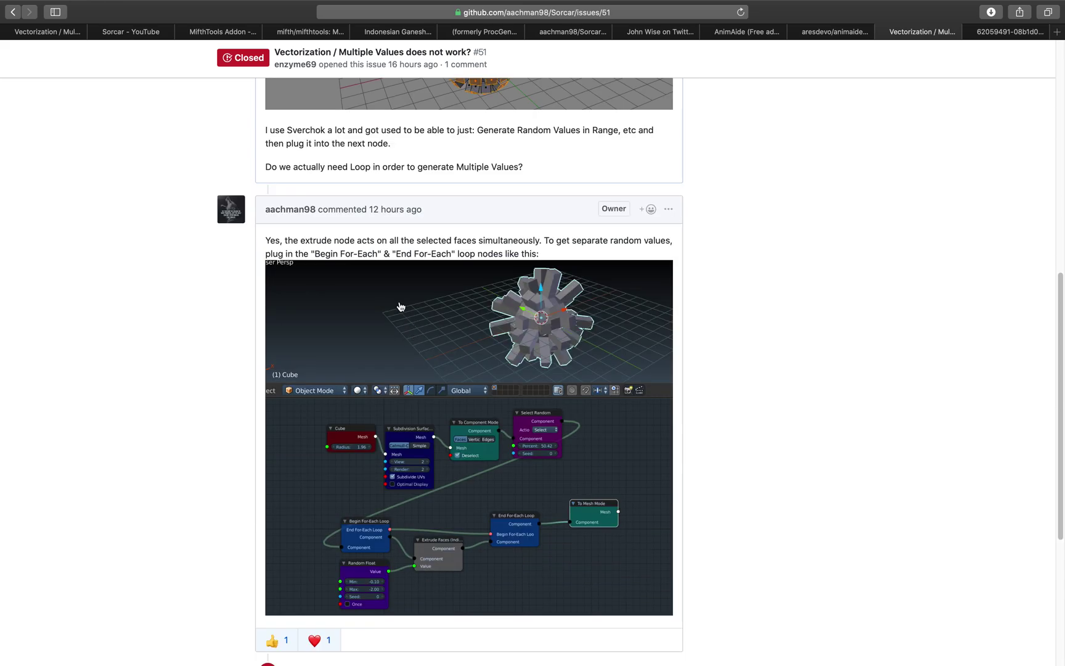
scroll(382, 293, "down", 1)
scroll(398, 301, "down", 1)
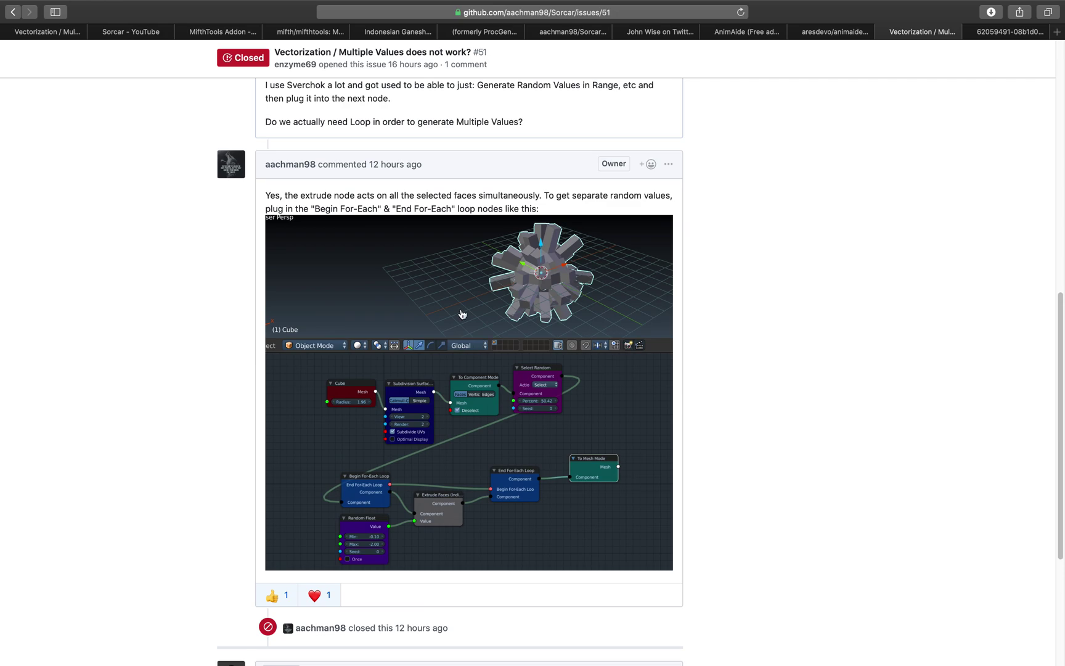
scroll(400, 240, "down", 1)
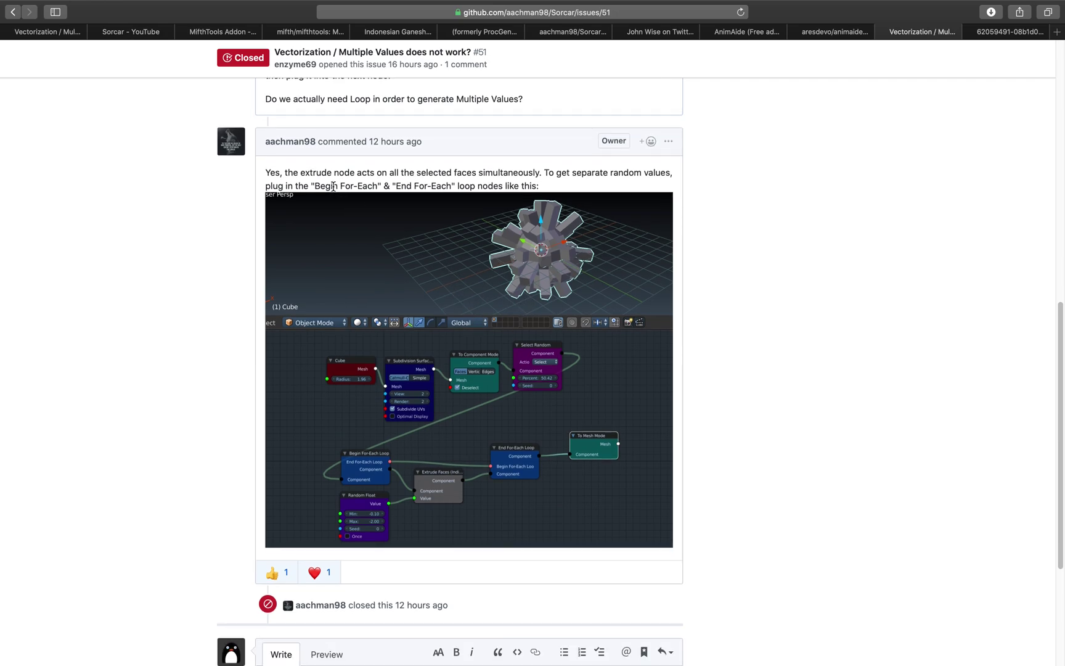
left_click_drag(328, 183, 447, 186)
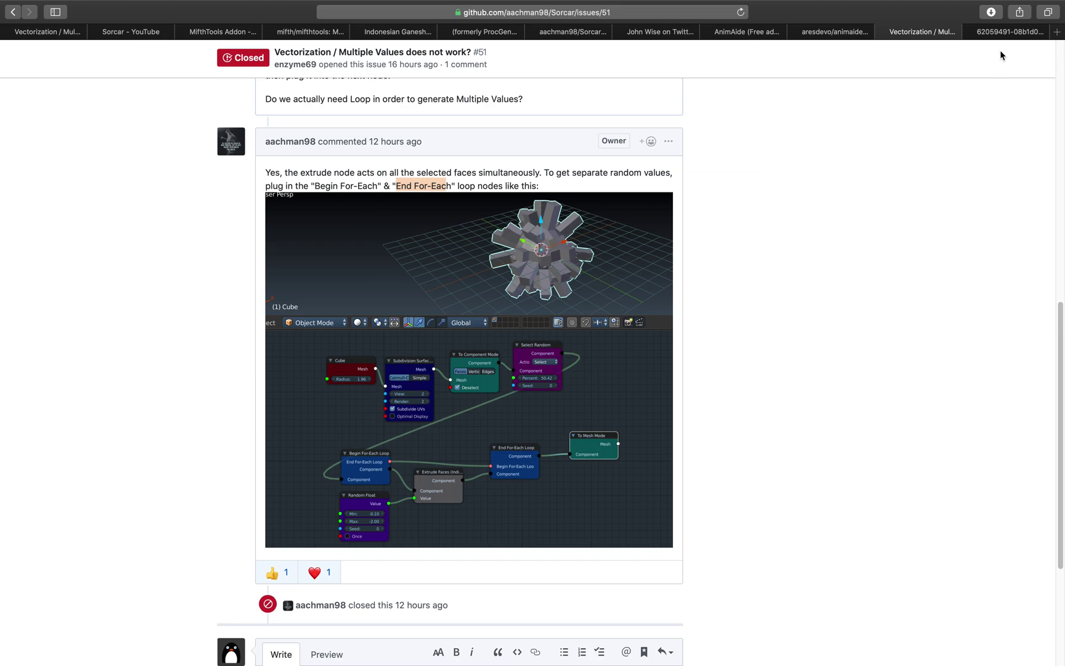
left_click(1008, 32)
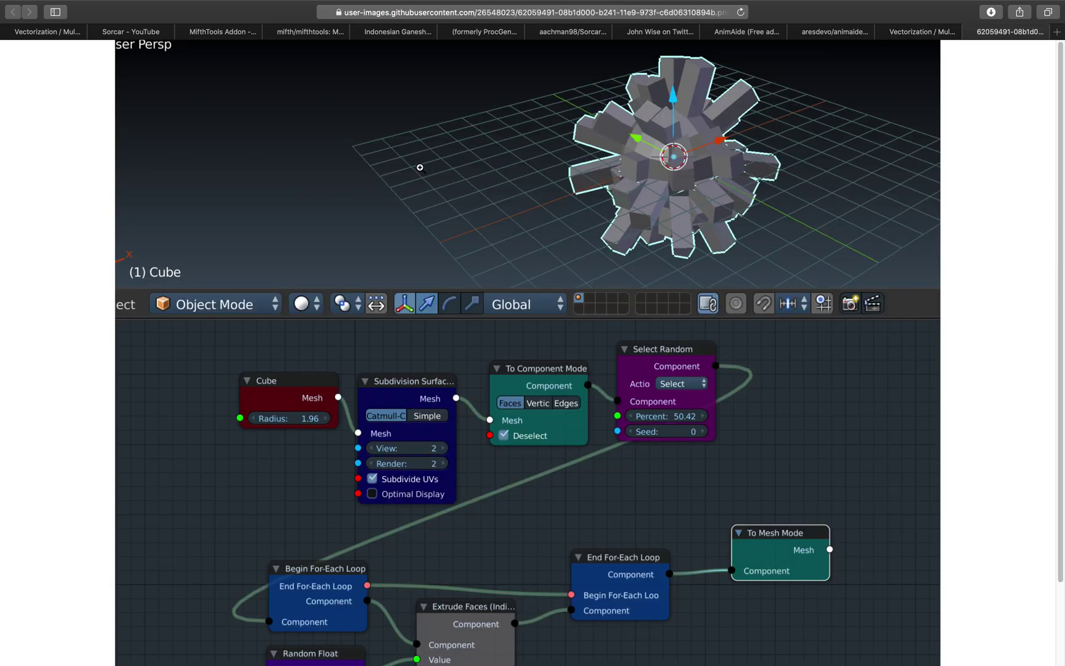
scroll(478, 535, "down", 3)
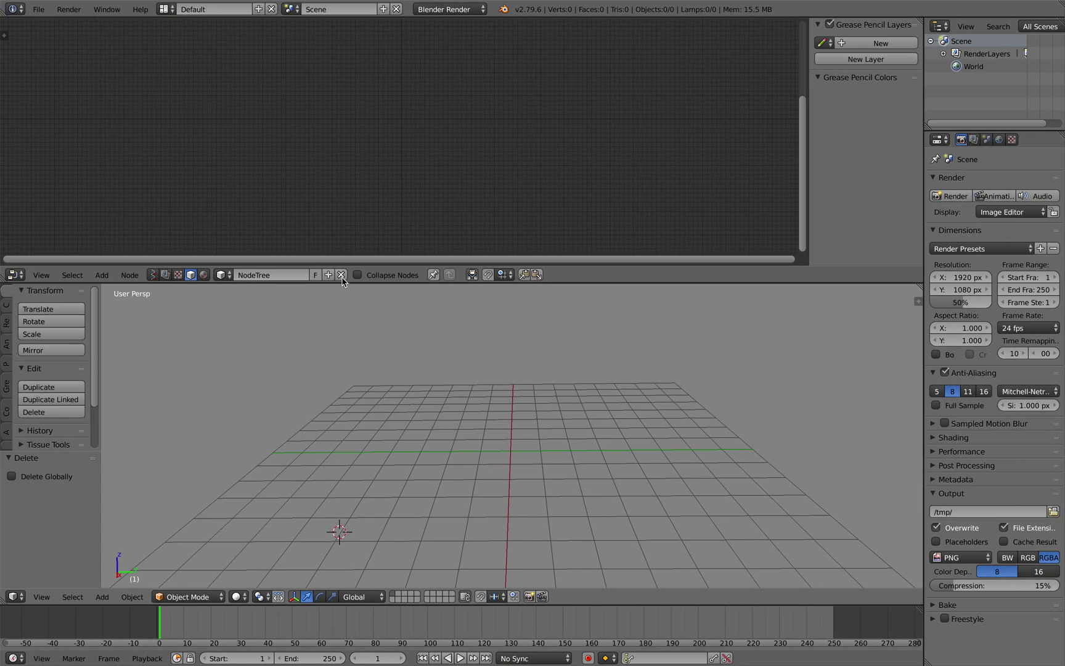
Switch back to Blender and add a Grid mesh node to the empty node tree
key("shift+a")
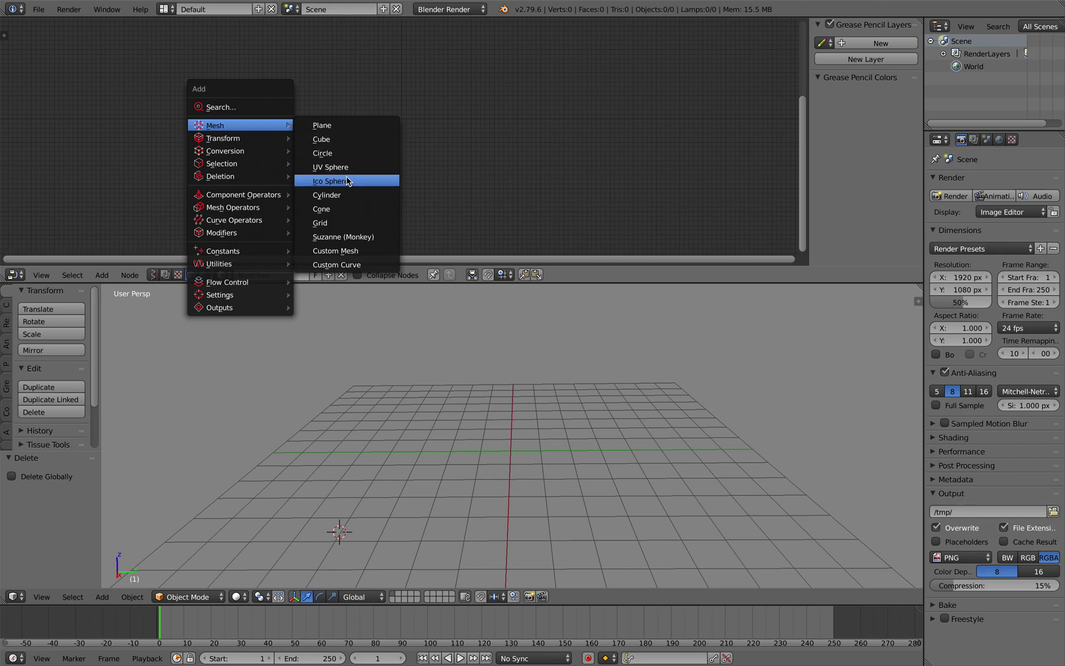
left_click(337, 222)
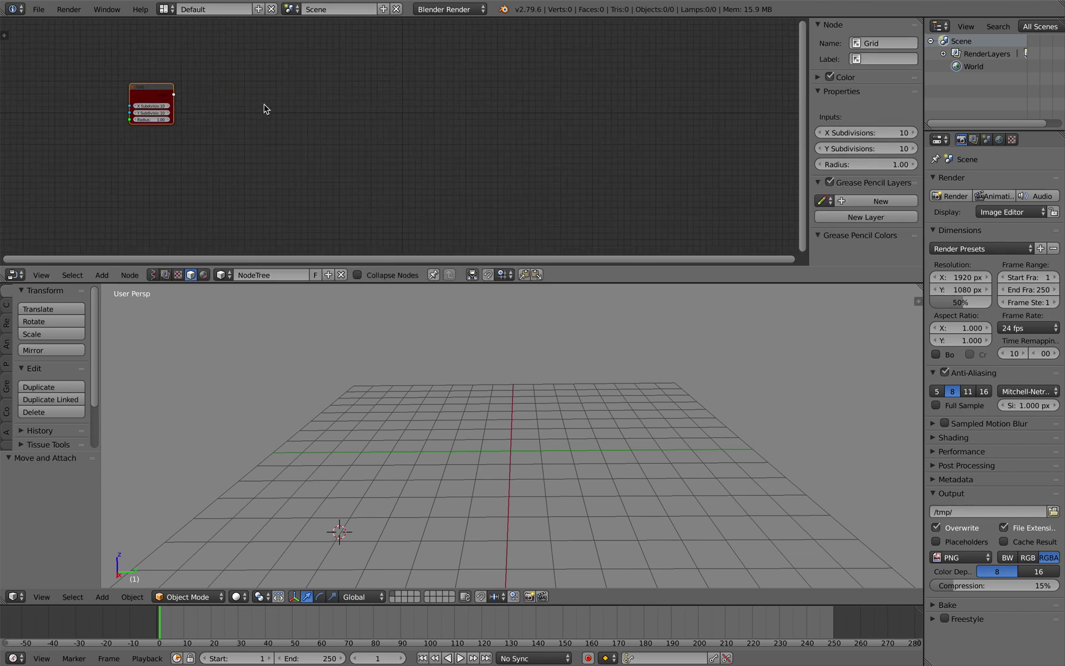
left_click(364, 112)
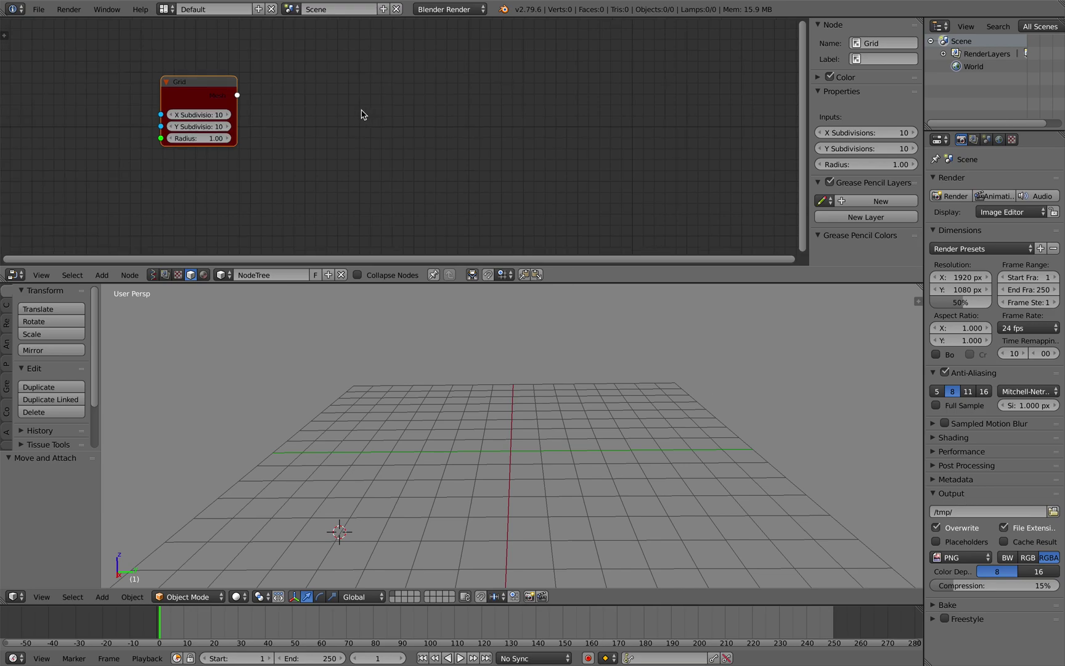
Add two To Component Mode conversion nodes beside the Grid node, spaced well apart
key("shift+a")
mouse_move(362, 148)
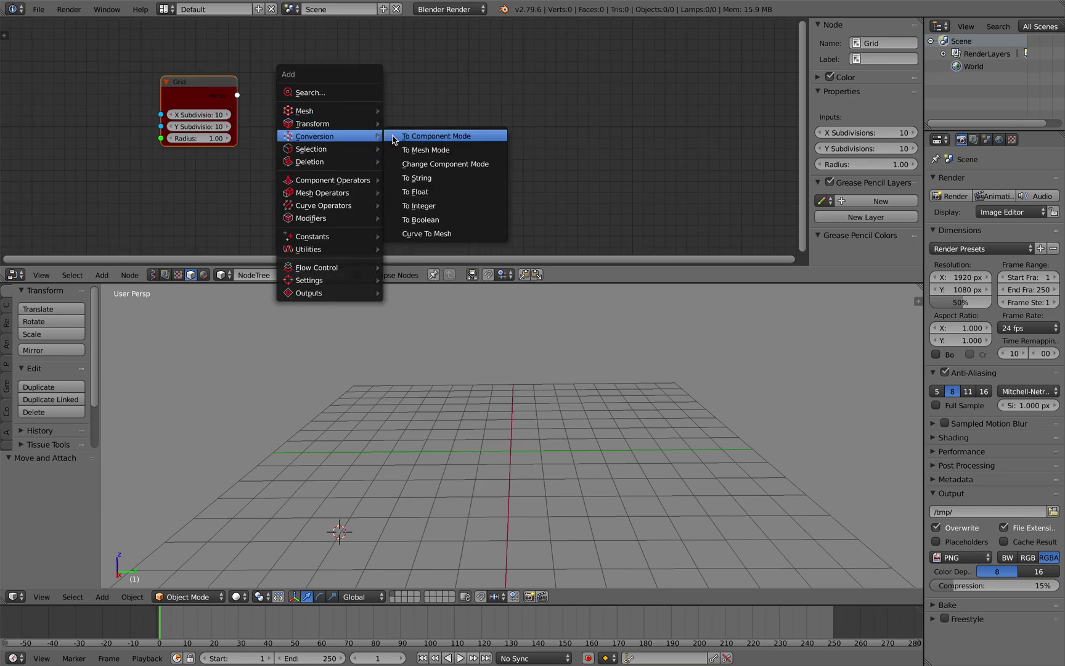
left_click(425, 137)
key("Escape")
key("shift+a")
mouse_move(468, 121)
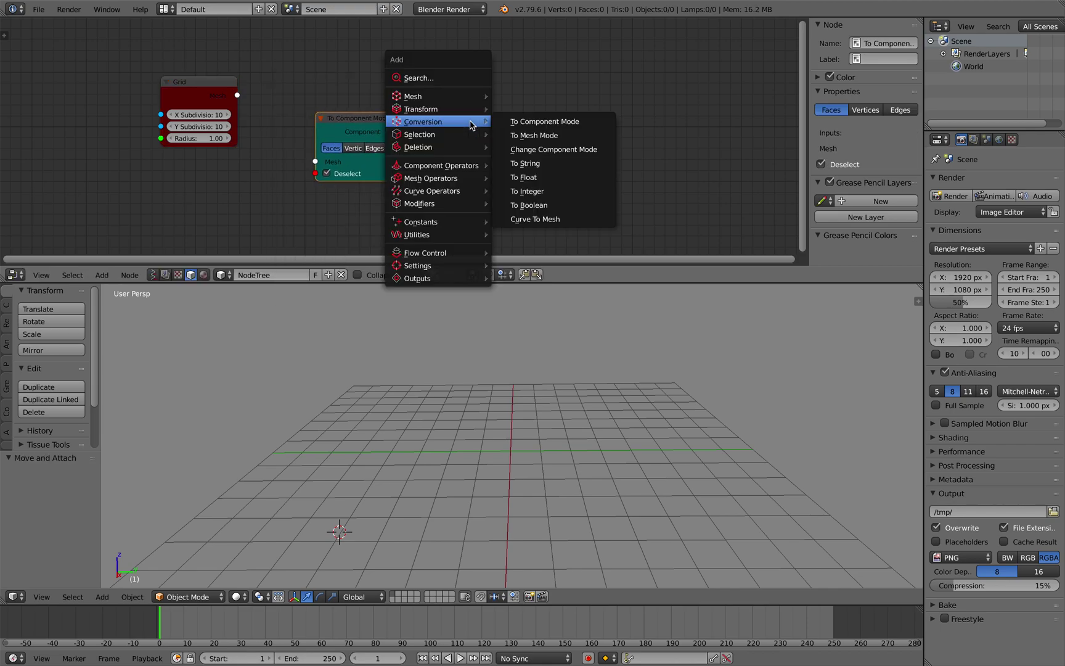
left_click(549, 121)
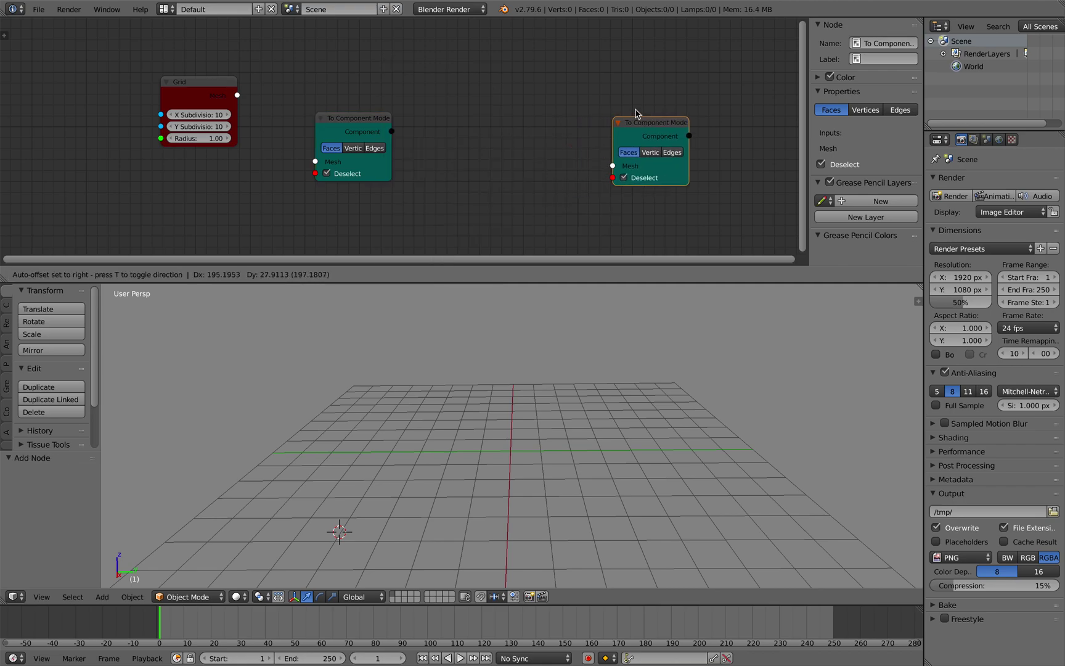
Rearrange the nodes and link the Grid's Mesh output to the first To Component Mode node's Mesh input
left_click_drag(352, 143, 335, 171)
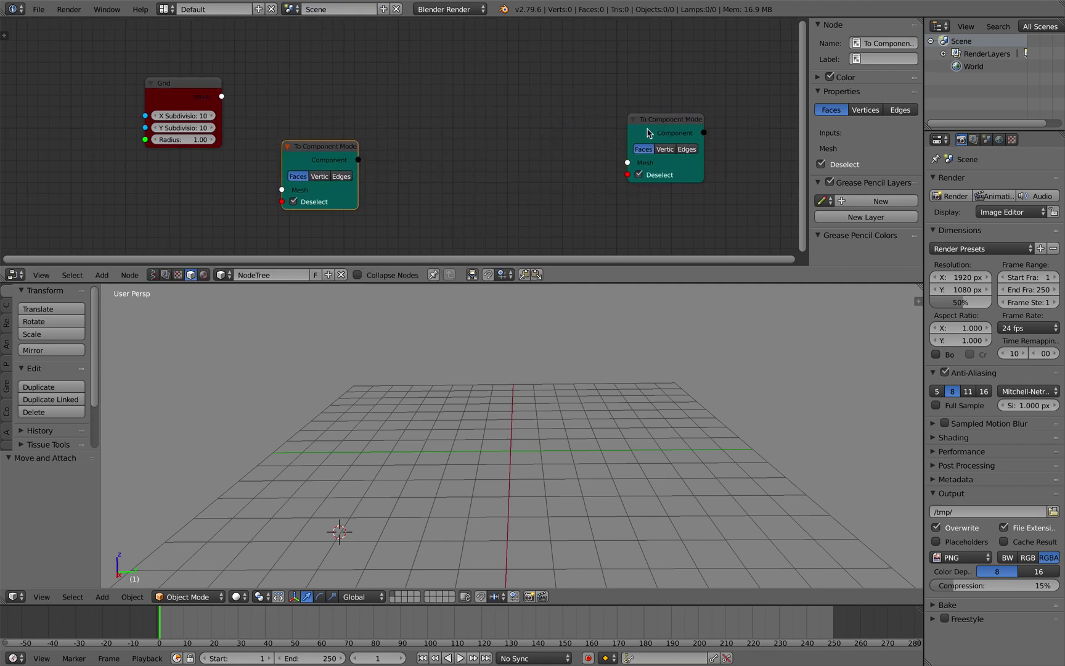
left_click_drag(669, 124, 624, 158)
middle_click_drag(354, 119, 365, 104)
left_click_drag(231, 81, 294, 174)
middle_click_drag(421, 117, 374, 114)
key("shift+a")
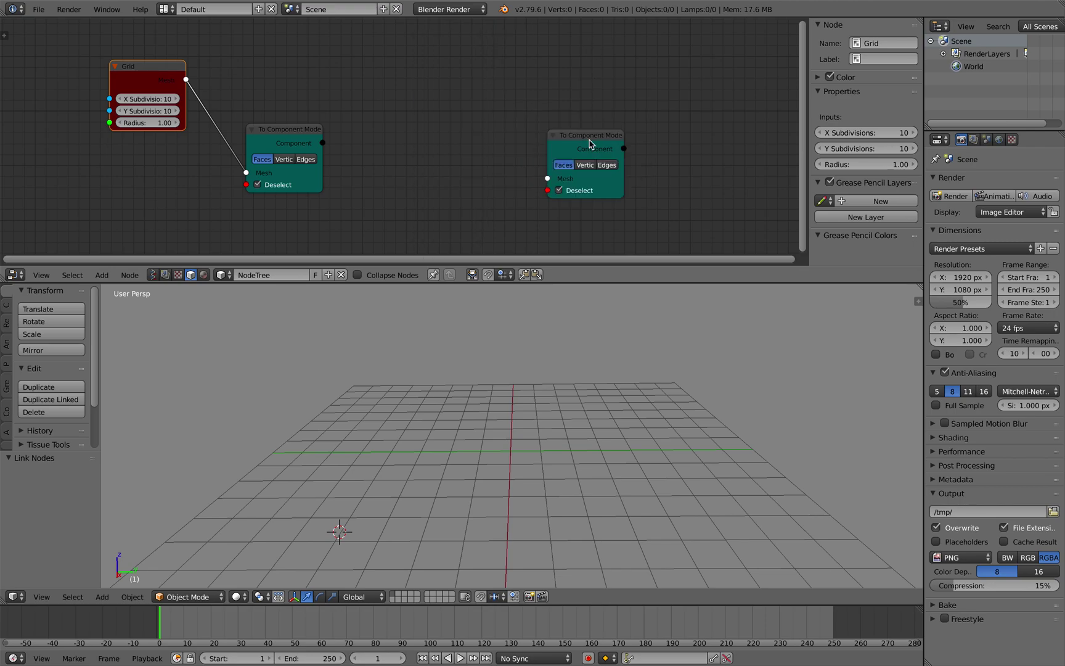
left_click(589, 136)
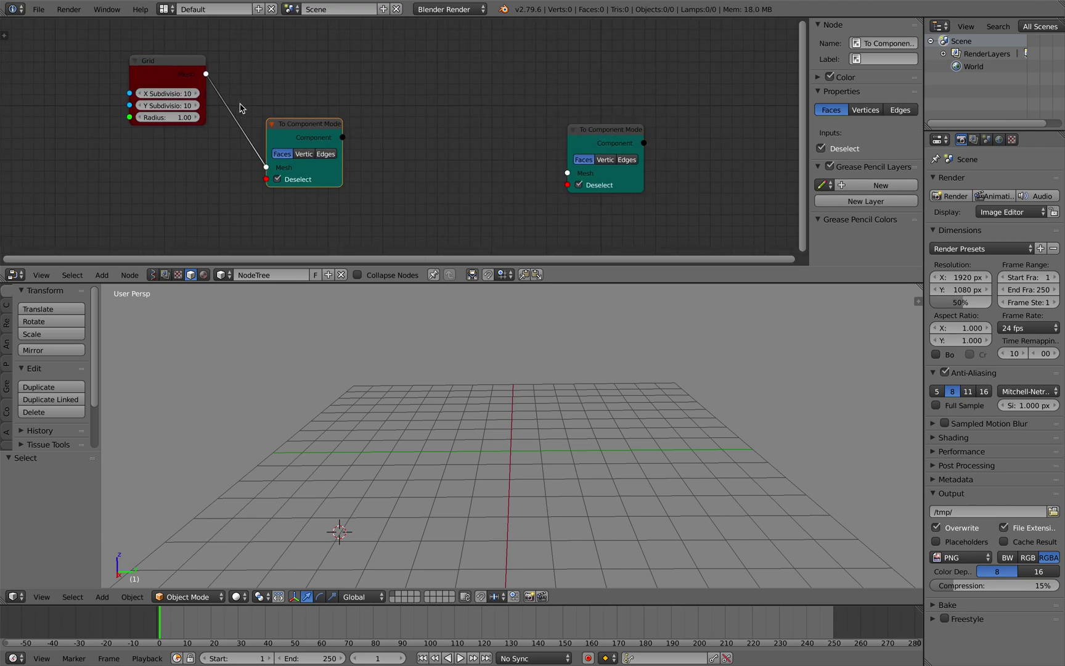
Save the Blender file on the Desktop as foreachforloop_001
key("ctrl+s")
left_click(191, 58)
type("f")
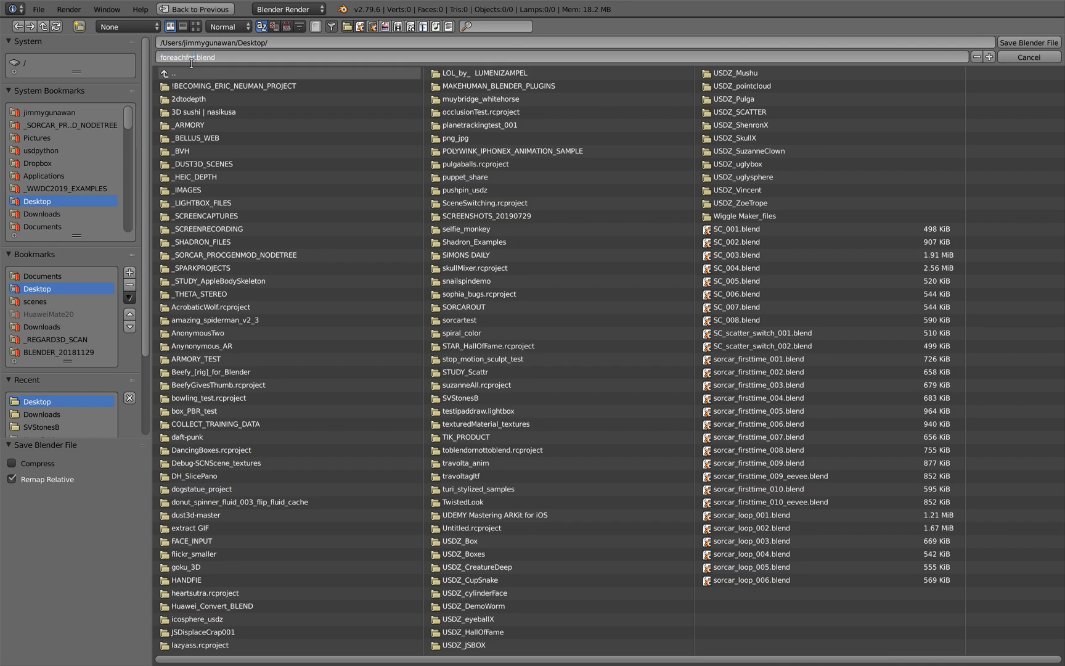
type("oreachforloop_001")
key("Return")
left_click(1011, 43)
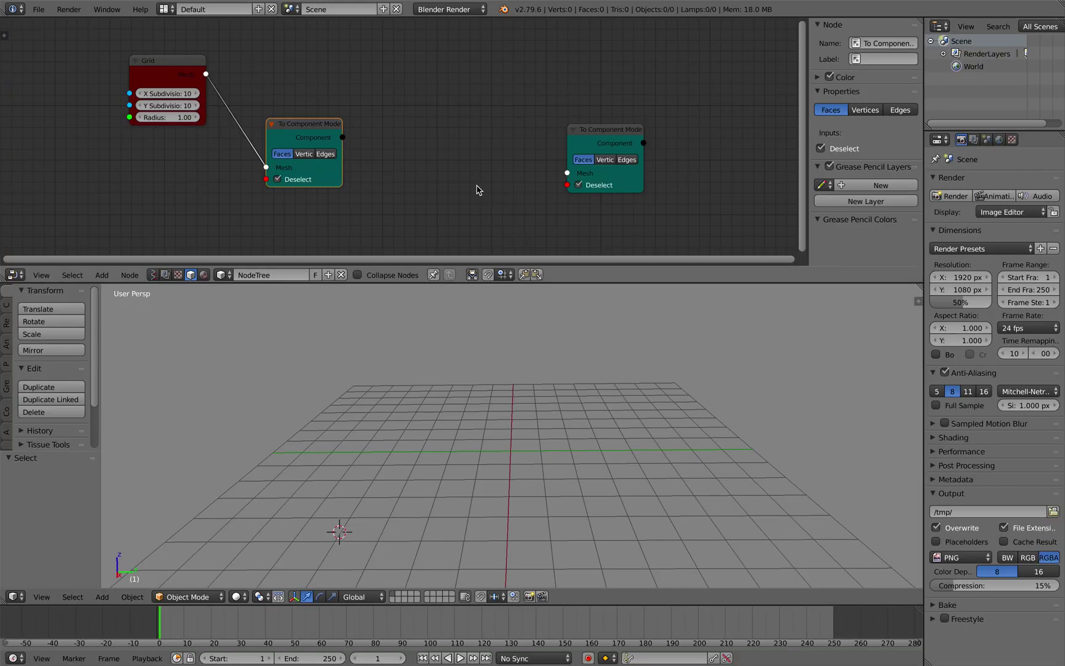
Spread out the Grid and To Component Mode nodes and hide the node editor's properties sidebar
middle_click_drag(469, 152, 447, 153)
left_click_drag(597, 132, 625, 123)
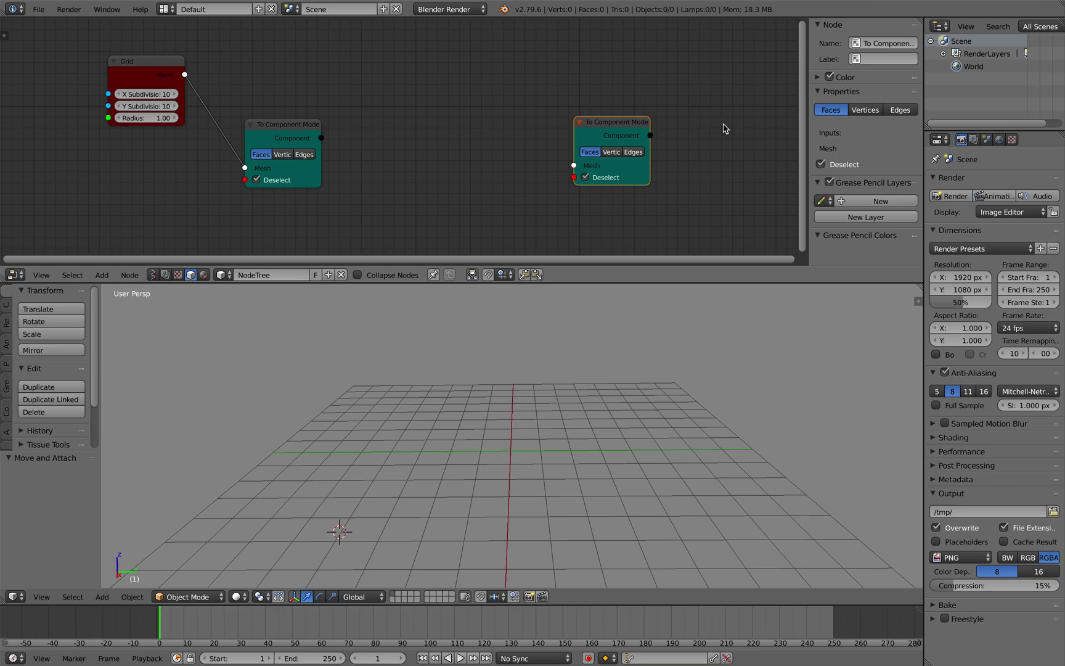
key("n")
left_click_drag(210, 61, 189, 71)
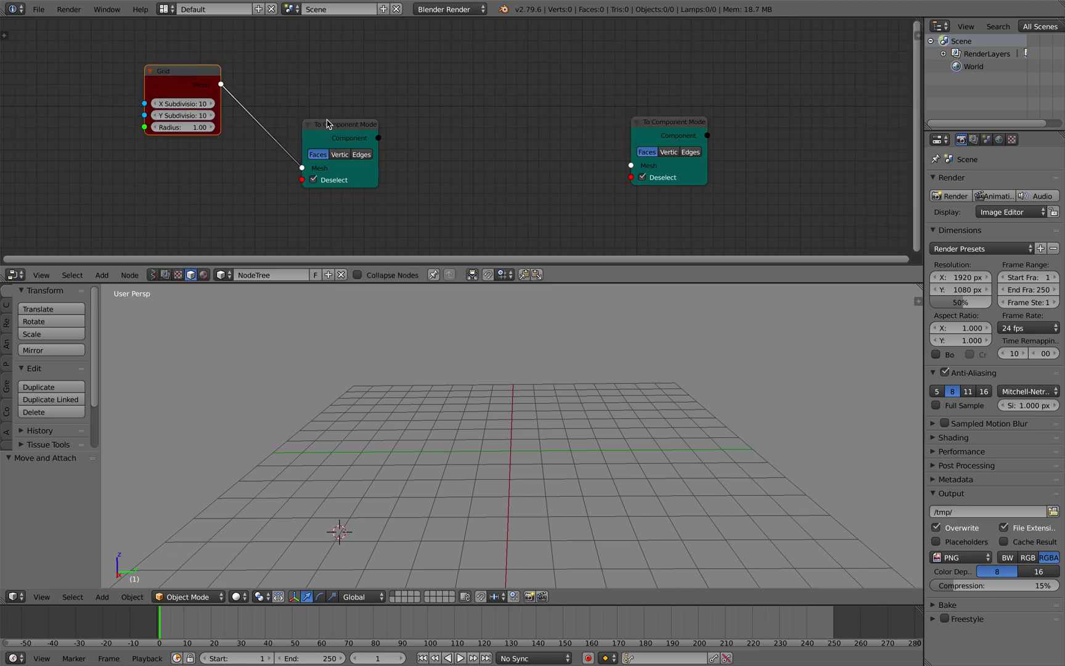
left_click_drag(328, 124, 321, 125)
Add a Select Random node between the two To Component Mode nodes and connect the first one's Component output to it
scroll(376, 145, "right", 4, "ctrl")
key("shift+a")
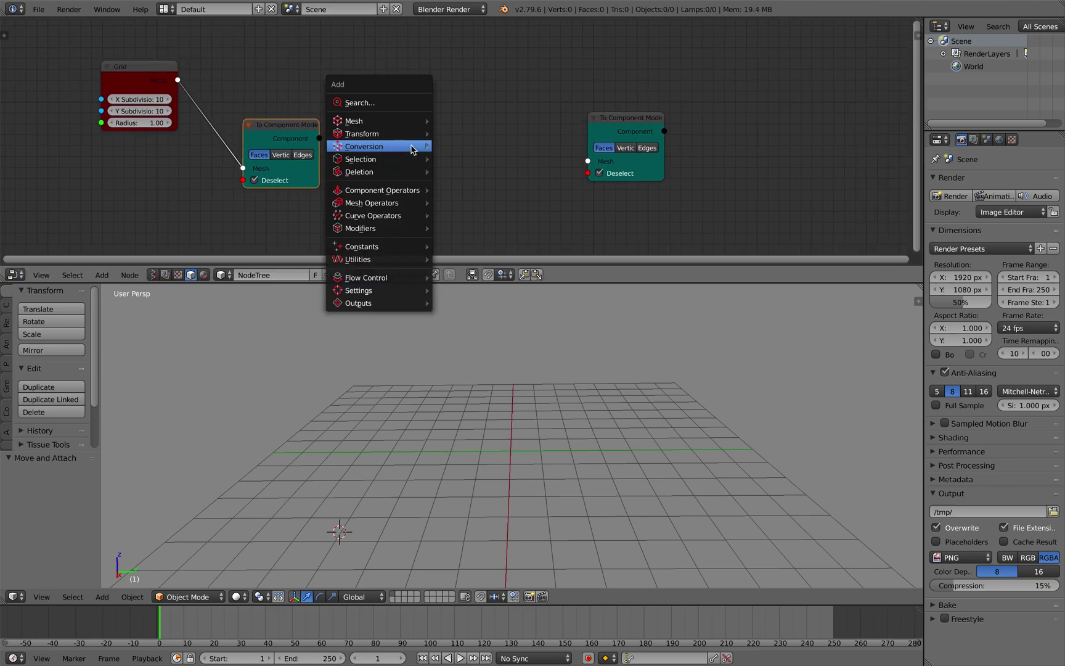
mouse_move(412, 159)
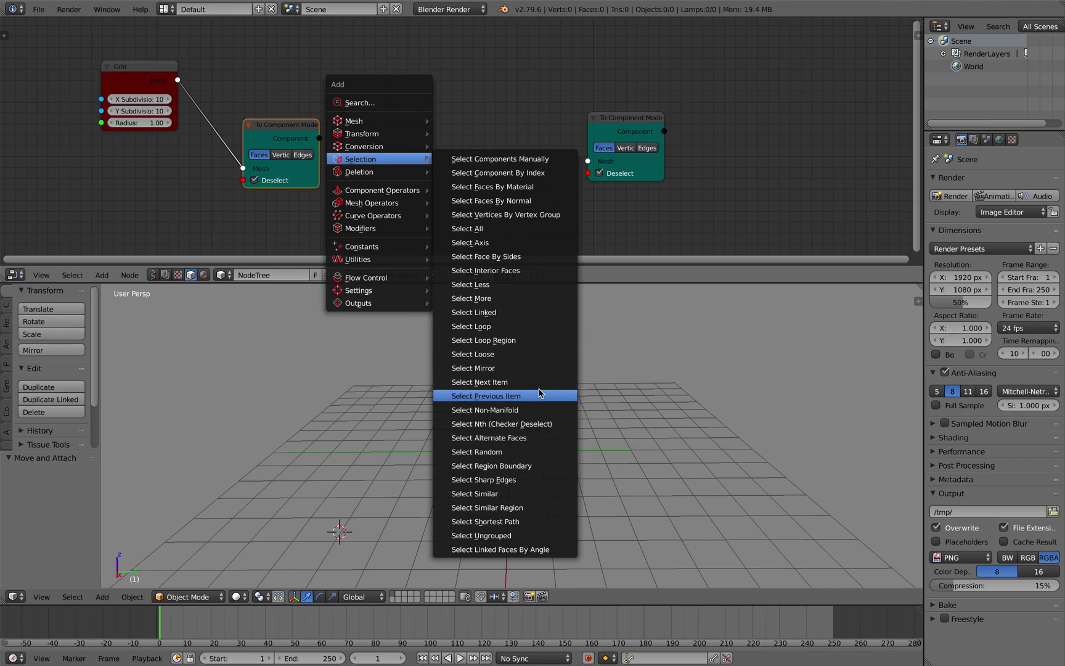
left_click(535, 452)
left_click(355, 132)
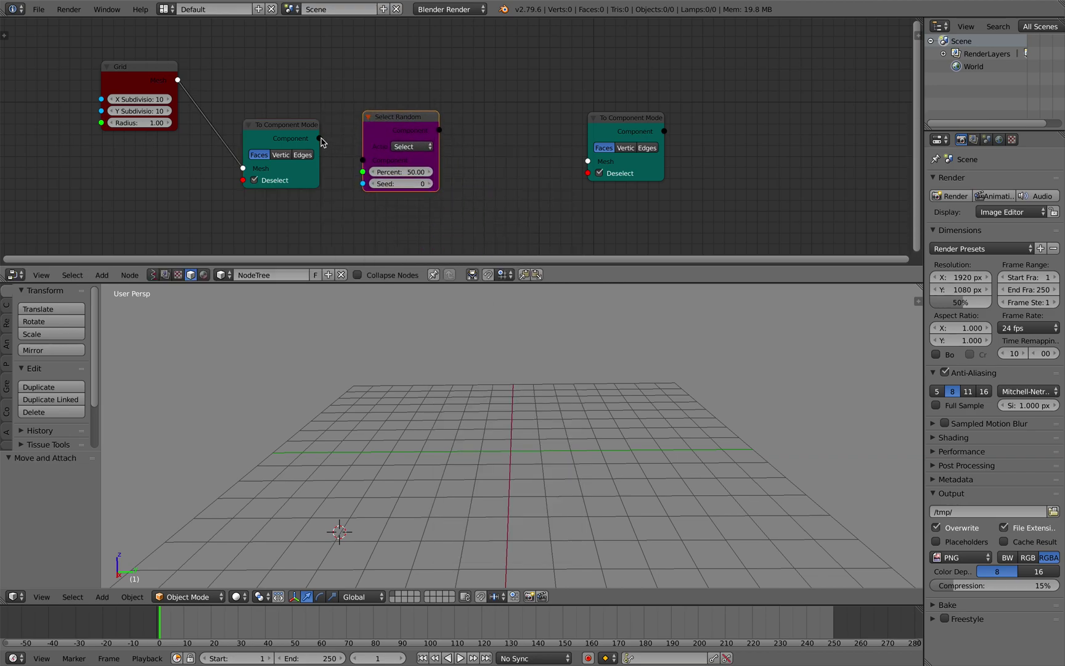
left_click_drag(319, 138, 362, 160)
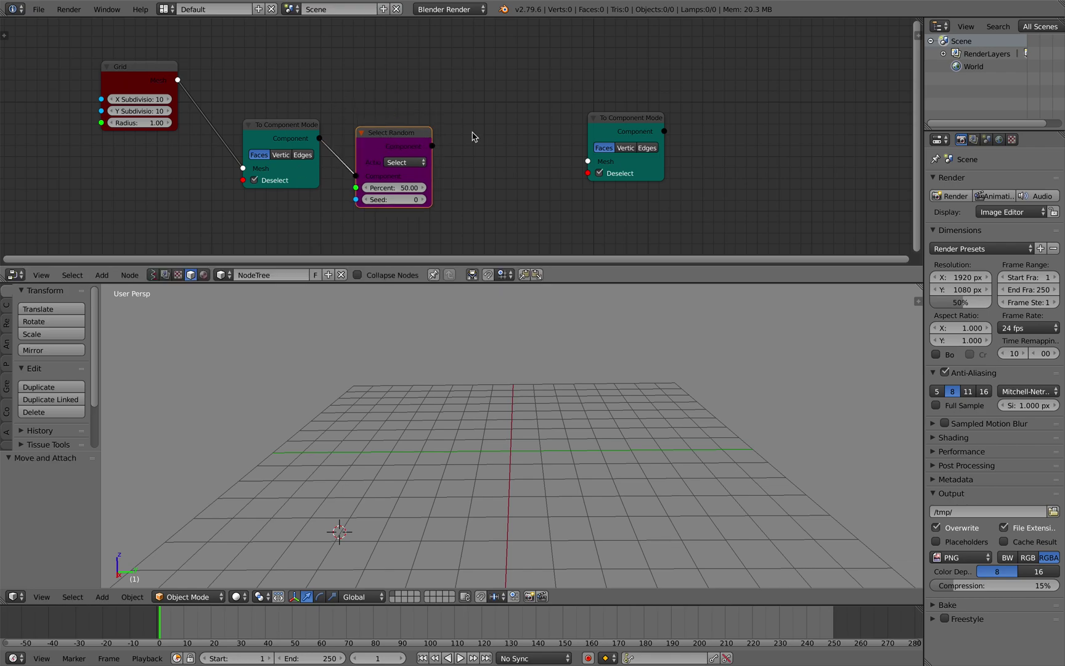
Add an Extrude Faces (Individual) node between the Select Random node and the second To Component Mode node
left_click_drag(606, 124, 619, 124)
middle_click_drag(640, 95, 575, 84)
key("shift+a")
mouse_move(584, 91)
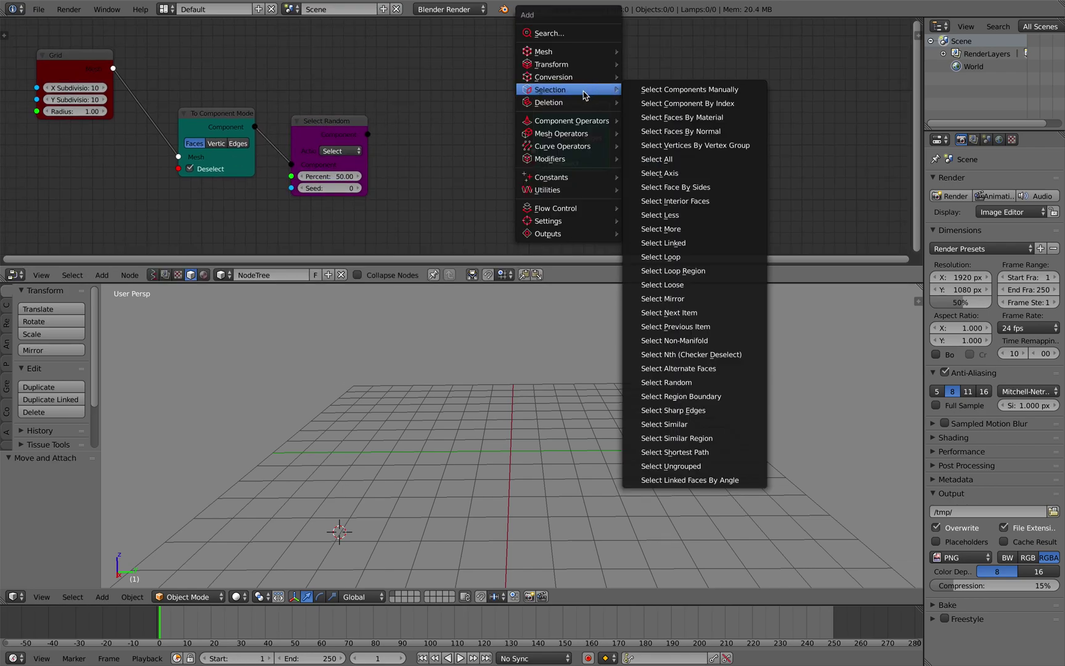
key("shift+a")
mouse_move(457, 125)
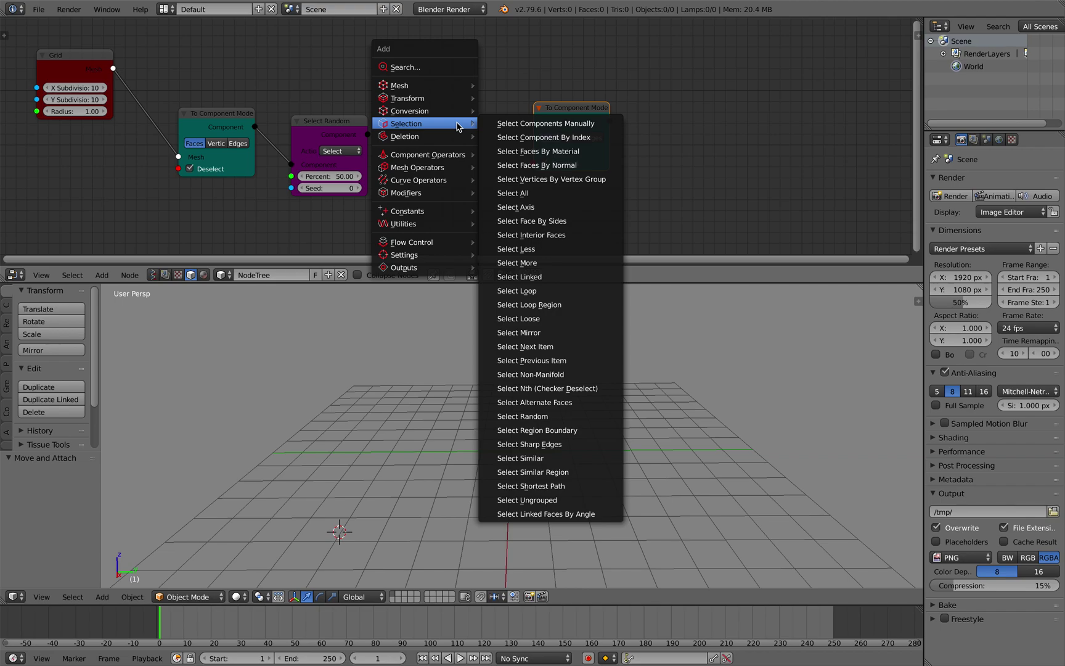
mouse_move(437, 169)
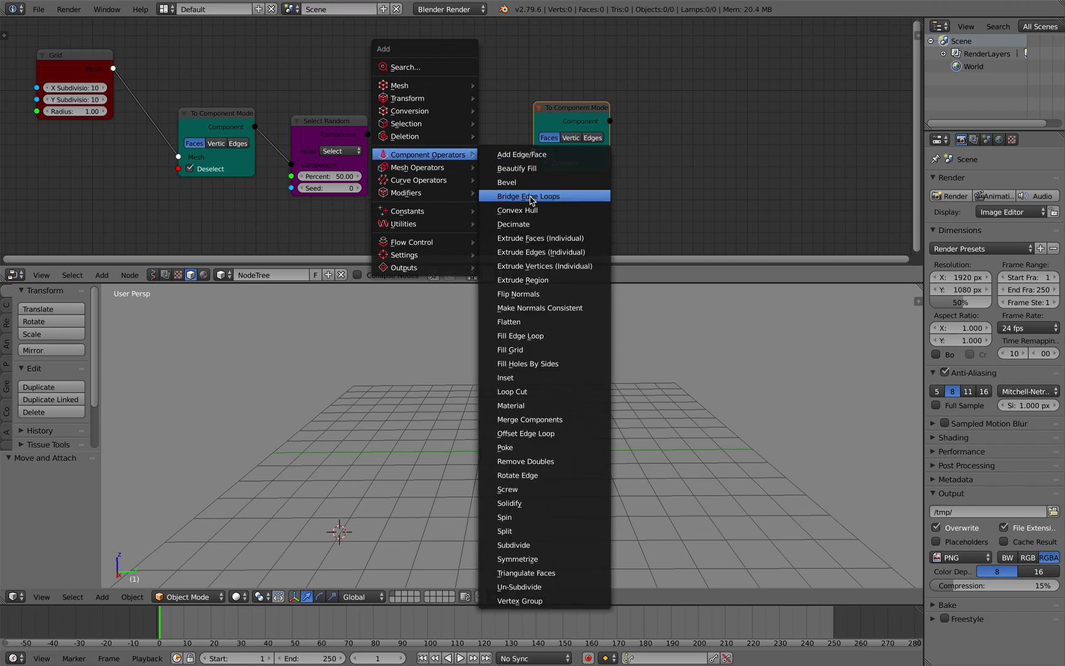
left_click(542, 239)
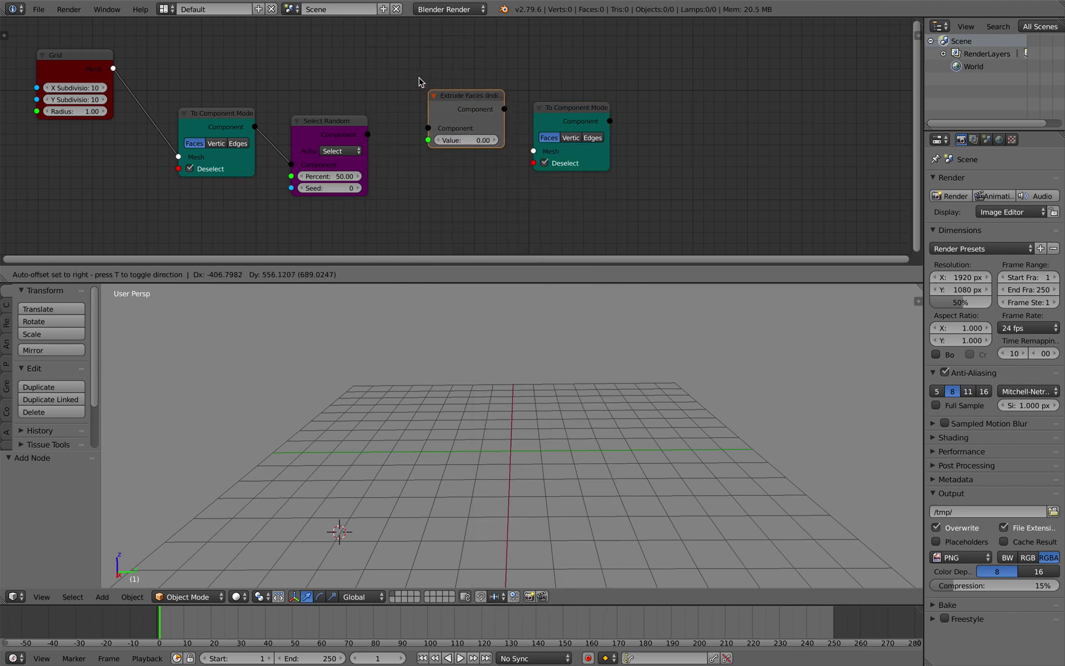
Make room around the Extrude Faces node and connect the Select Random node's Component output to its Component input
left_click_drag(572, 108, 635, 96)
middle_click_drag(519, 133, 528, 116)
key("shift+a")
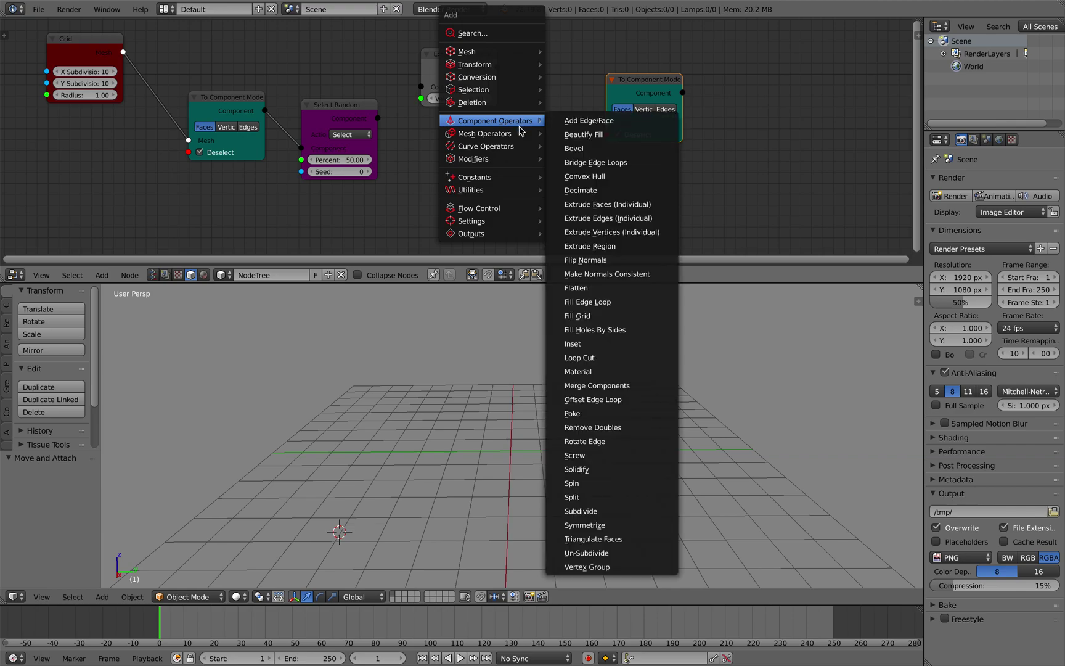
mouse_move(519, 129)
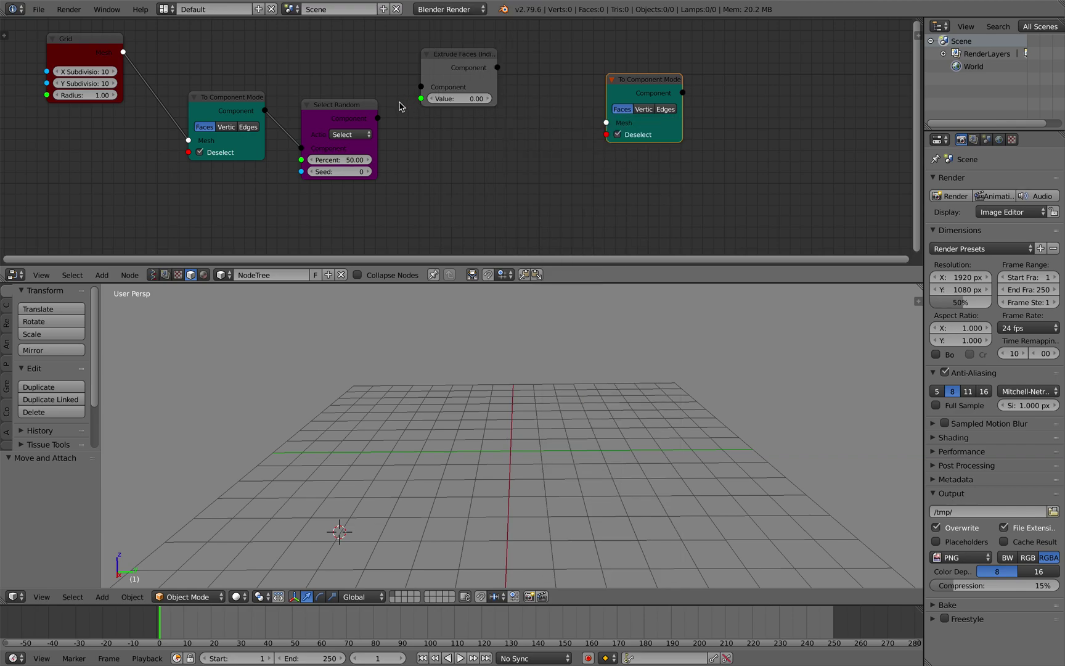
left_click_drag(378, 118, 573, 102)
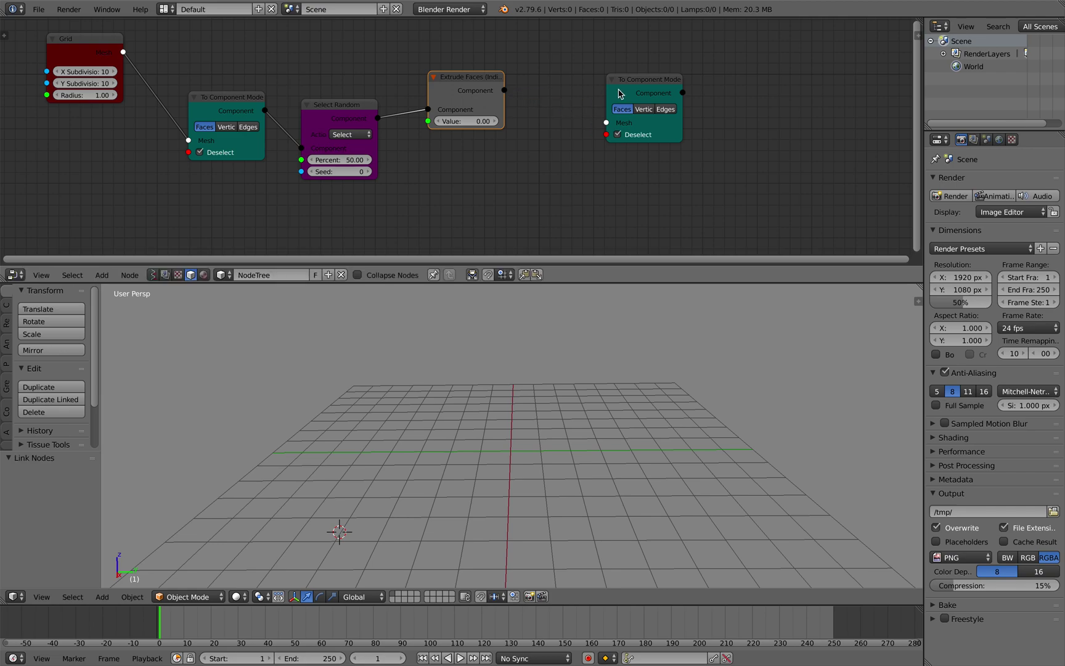
Replace the second To Component Mode node with a To Mesh Mode node and connect the Extrude Faces node's Component output to it
left_click_drag(654, 87, 637, 96)
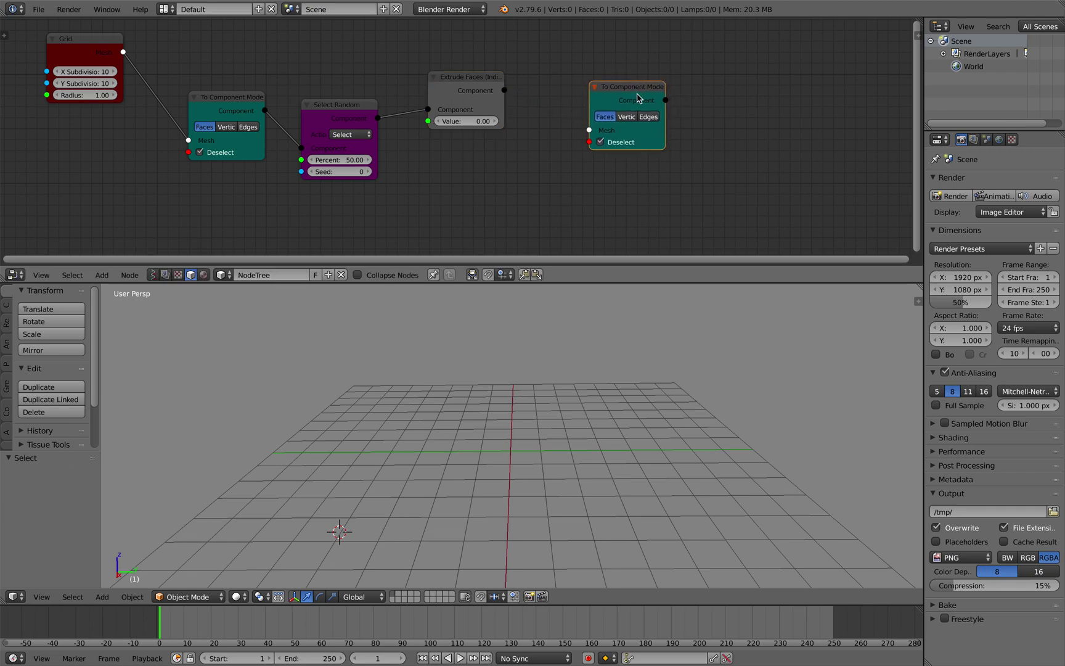
key("x")
key("shift+a")
mouse_move(638, 95)
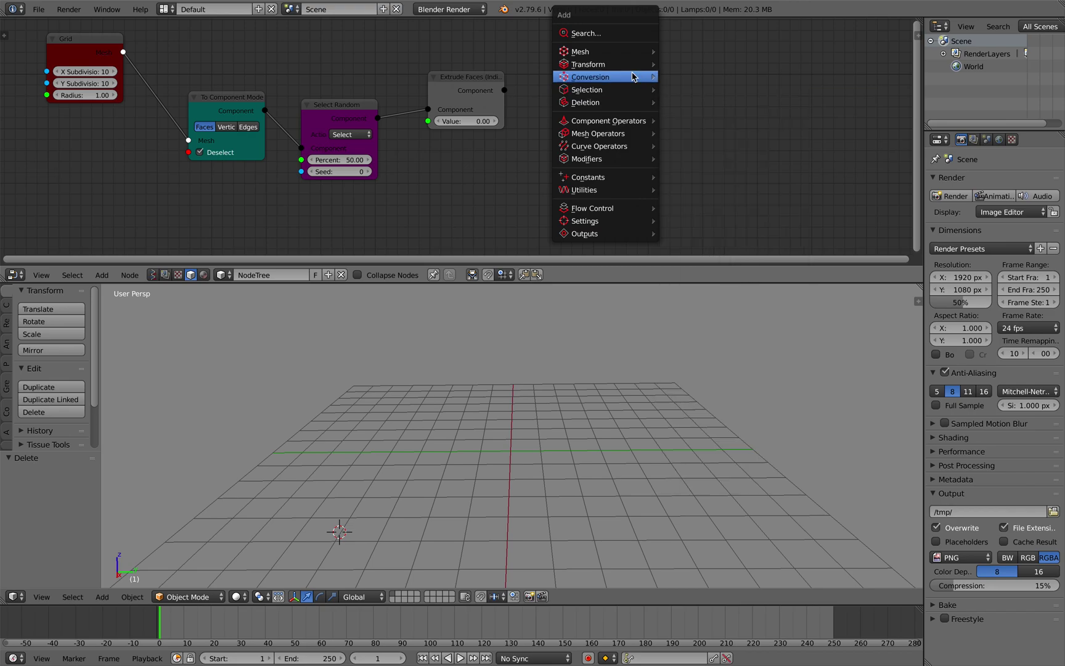
left_click(690, 92)
left_click_drag(505, 90, 624, 76)
Rearrange the Extrude Faces, To Mesh Mode and Grid nodes to tidy the node chain
left_click_drag(463, 79, 456, 109)
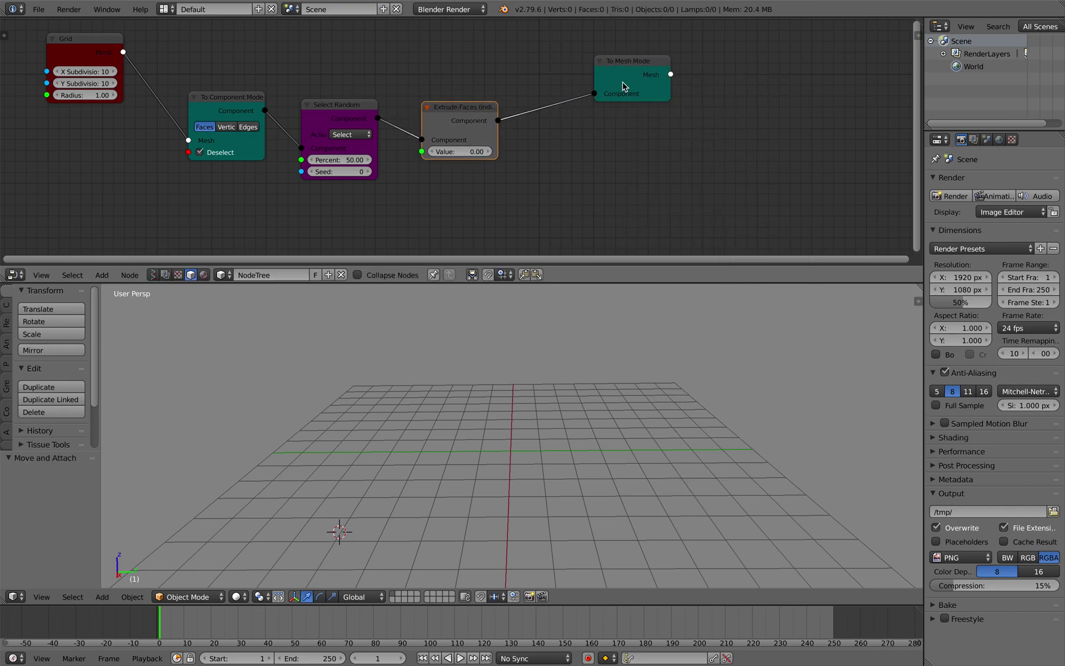
left_click_drag(624, 83, 609, 67)
left_click_drag(105, 49, 109, 45)
left_click(508, 43)
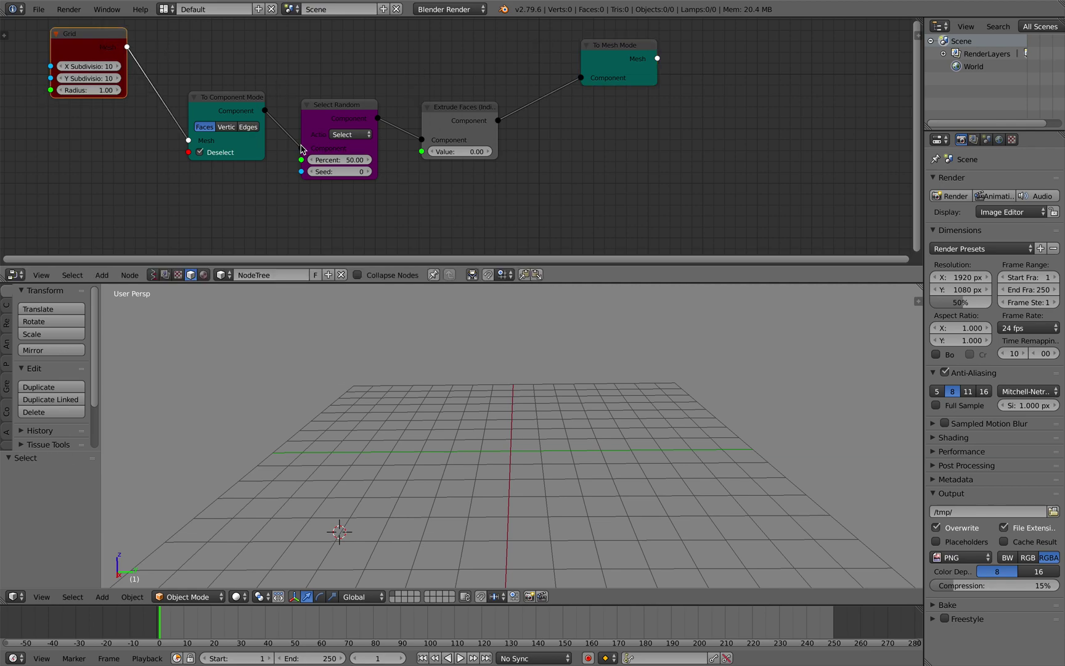
left_click_drag(610, 74, 610, 75)
middle_click_drag(688, 85, 694, 85)
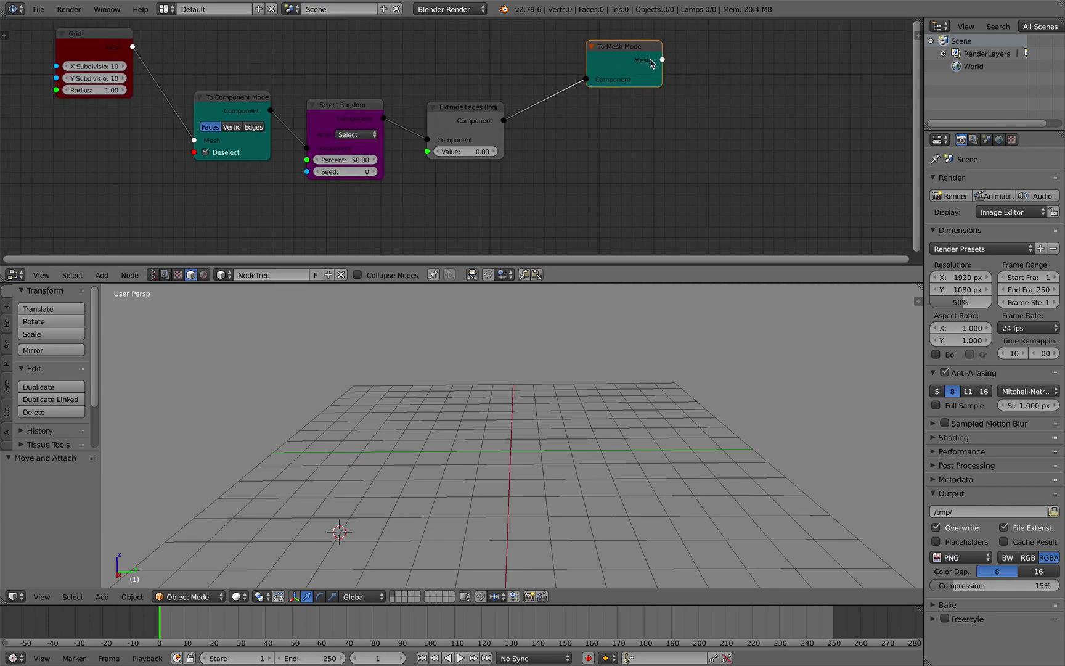
left_click(637, 59)
Set the Grid node to 10 X subdivisions with a radius of 1.41 and clear the generated grid object's location
left_click(124, 66)
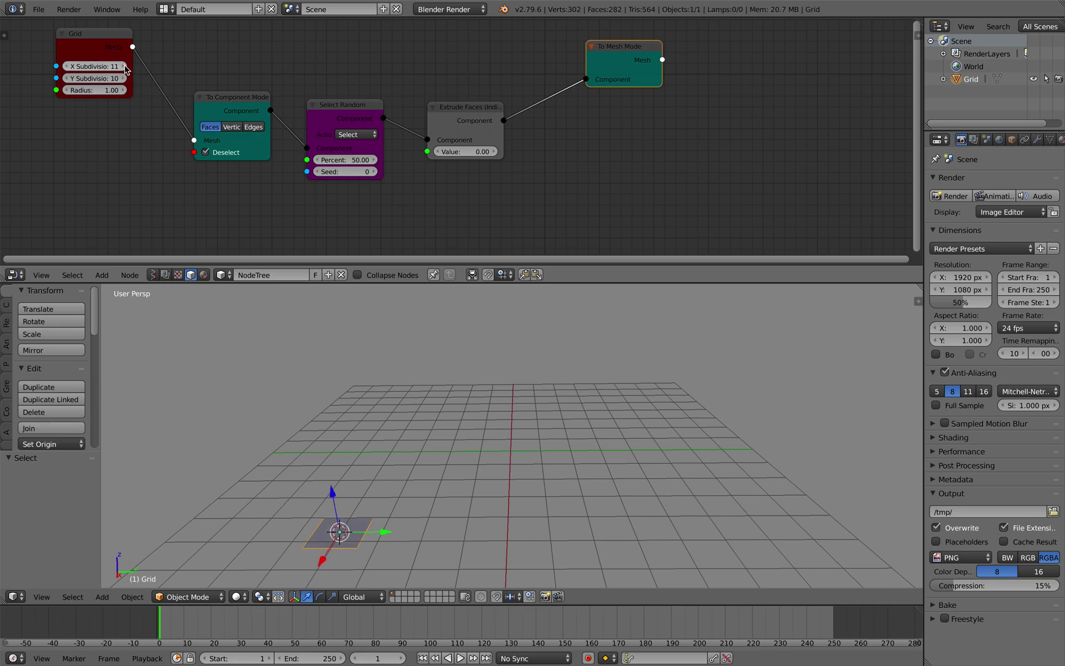
left_click(65, 66)
left_click_drag(101, 91, 143, 97)
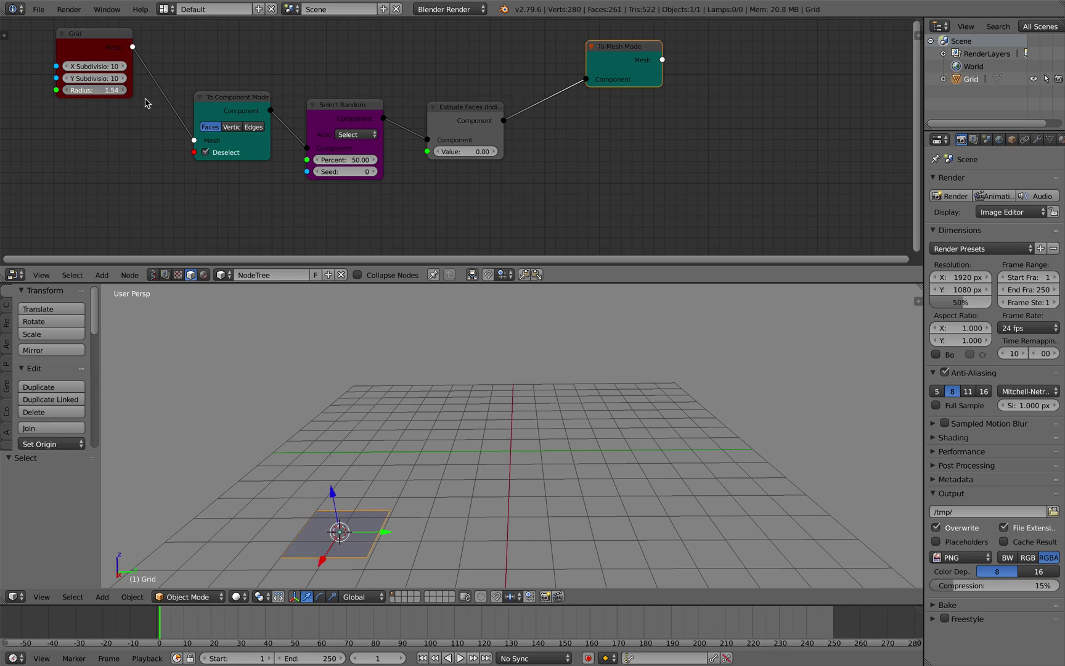
middle_click_drag(390, 421, 435, 400, "shift")
key("alt+g")
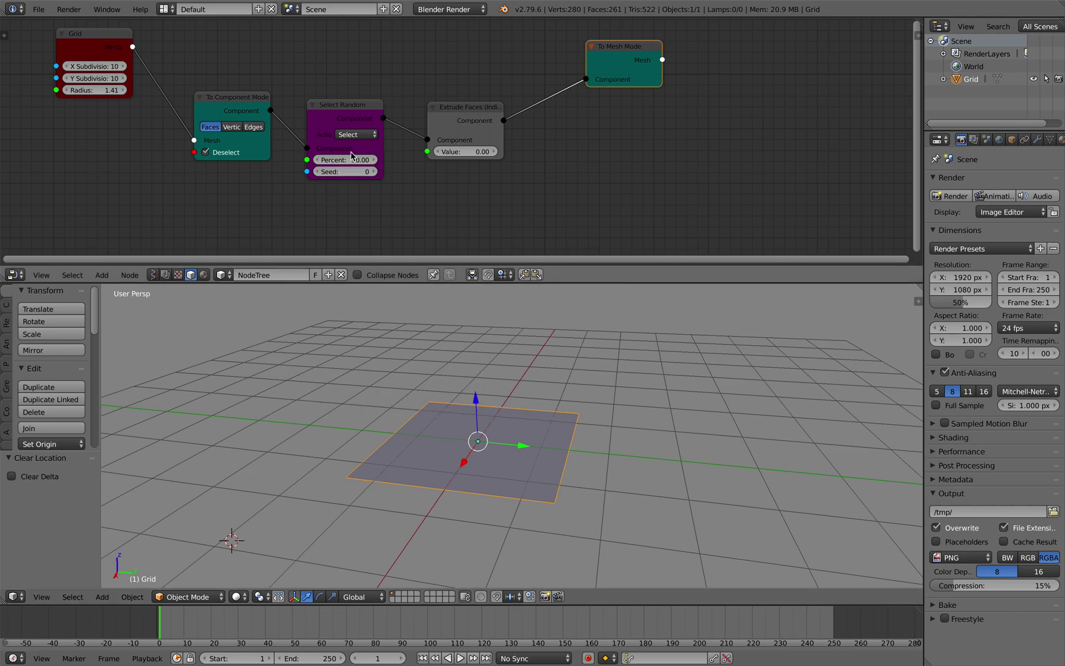
Set the Extrude Faces node's Value to -1.43 and view the extruded mesh from another angle
left_click_drag(471, 151, 440, 157)
middle_click_drag(554, 425, 524, 333)
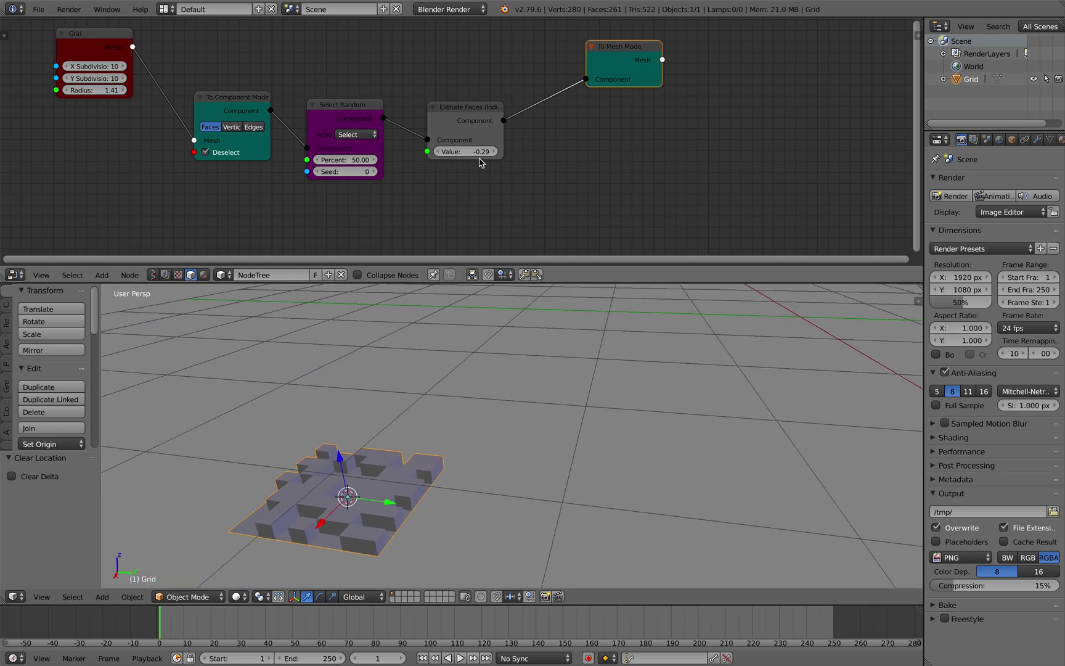
left_click_drag(484, 157, 466, 155)
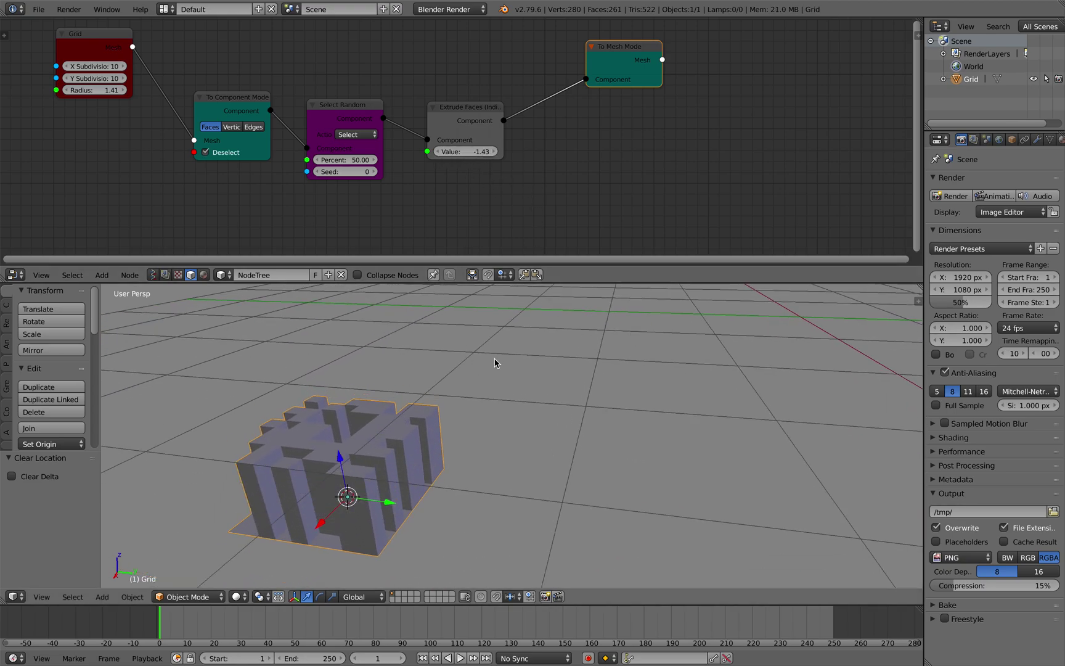
middle_click_drag(494, 361, 533, 363)
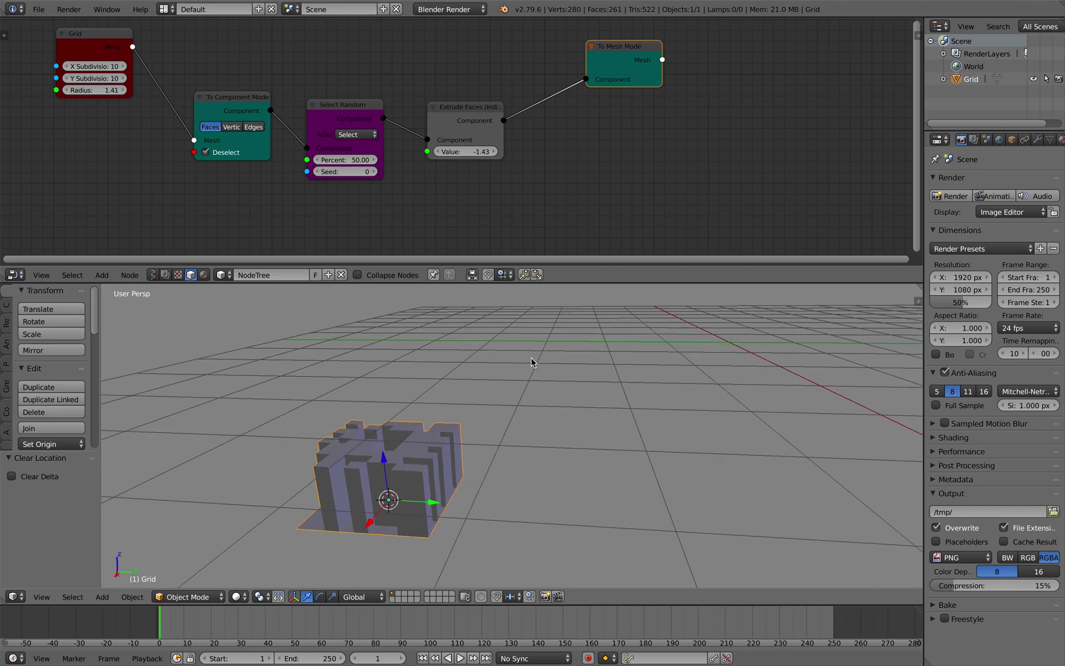
Move the 3D cursor to other spots away from the mesh and set the Extrude Faces node's Value to -1.46
left_click(587, 347)
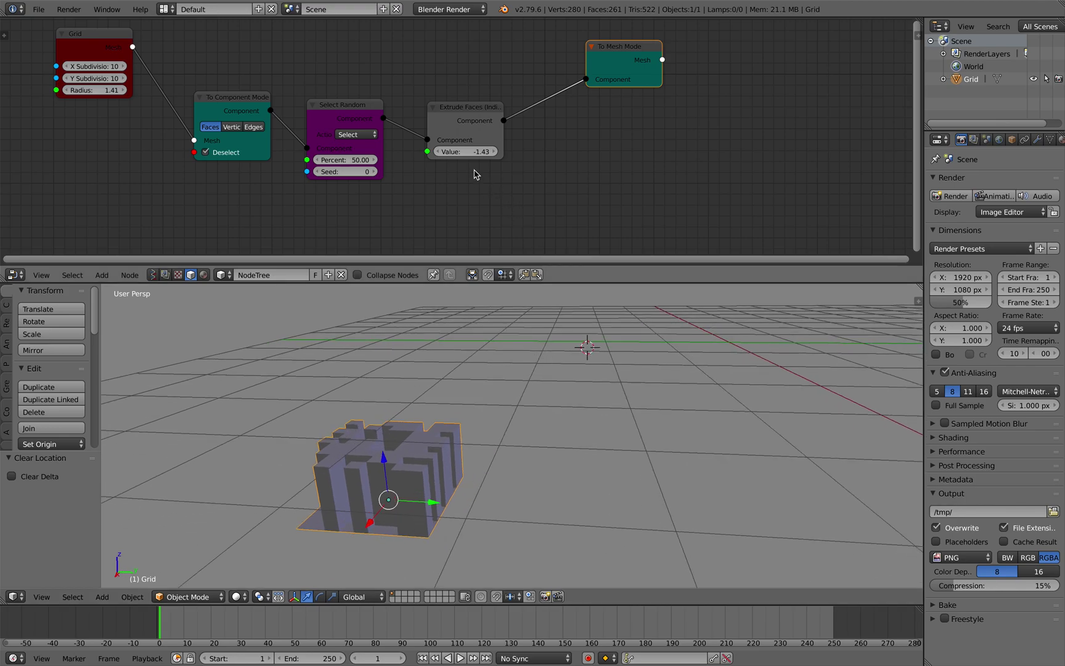
left_click_drag(472, 154, 469, 151)
middle_click_drag(525, 390, 451, 444, "shift")
left_click(621, 373)
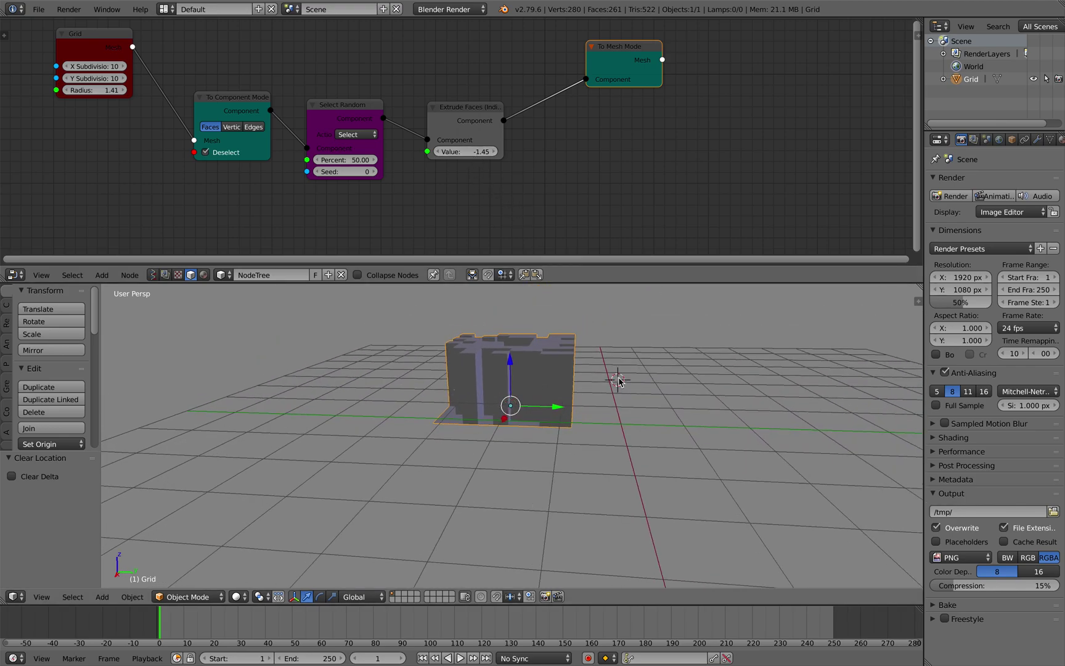
left_click(675, 361)
left_click(737, 389)
left_click(732, 339)
middle_click_drag(669, 397, 624, 444, "shift")
left_click(604, 374)
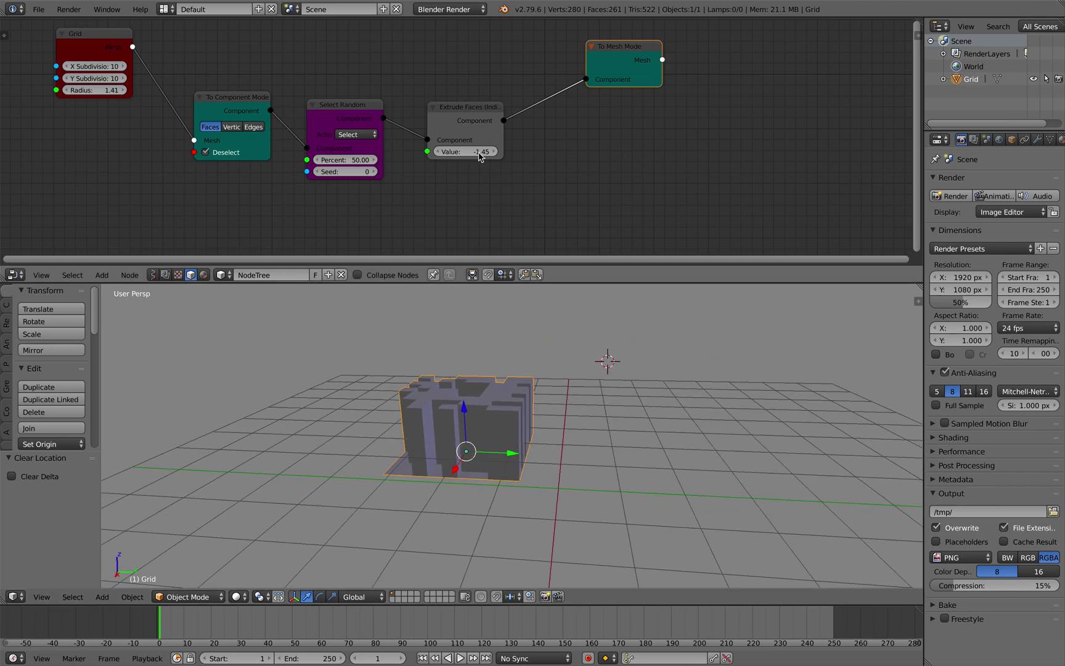
left_click_drag(481, 152, 473, 153)
Orbit around the extruded mesh and save the Blender file over the existing one
middle_click_drag(649, 421, 502, 423)
scroll(502, 422, "up", 1)
key("ctrl+s")
left_click(502, 422)
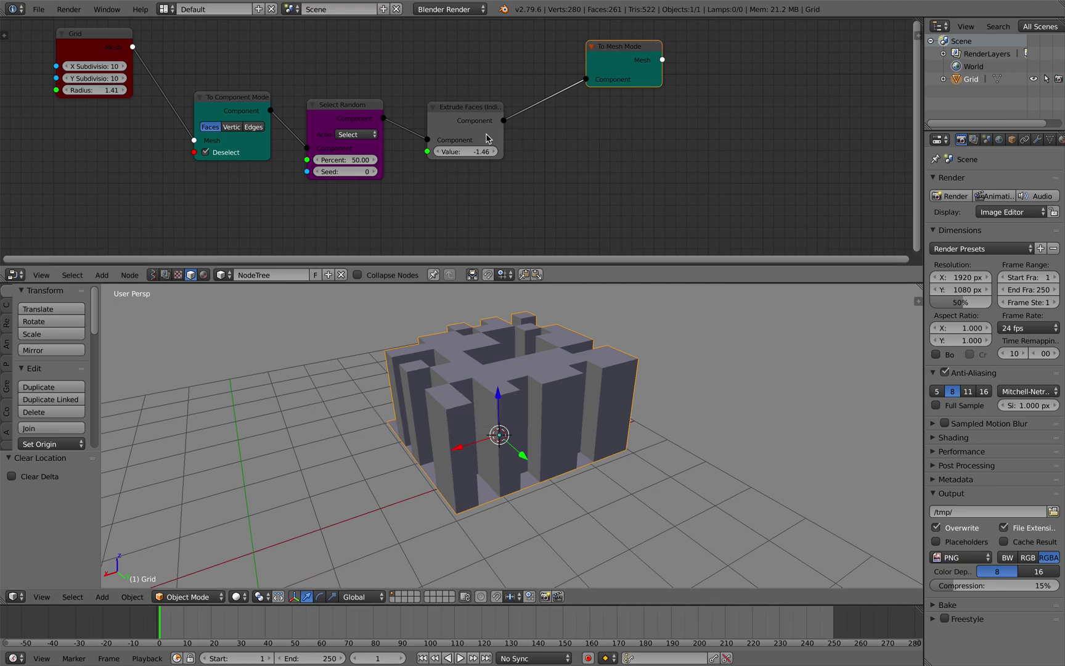
Set the Select Random node's Seed to 36 and the Extrude Faces node's Value to -1.40
left_click_drag(460, 120, 472, 100)
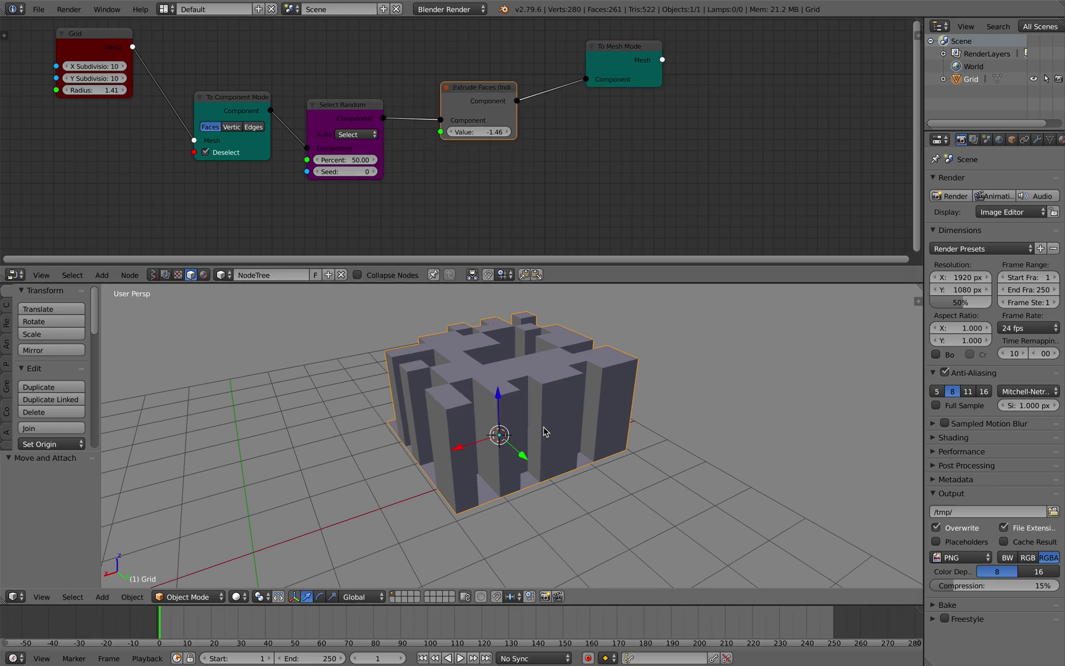
mouse_move(362, 173)
left_mouse_down()
mouse_move(372, 174)
mouse_move(360, 178)
left_mouse_up()
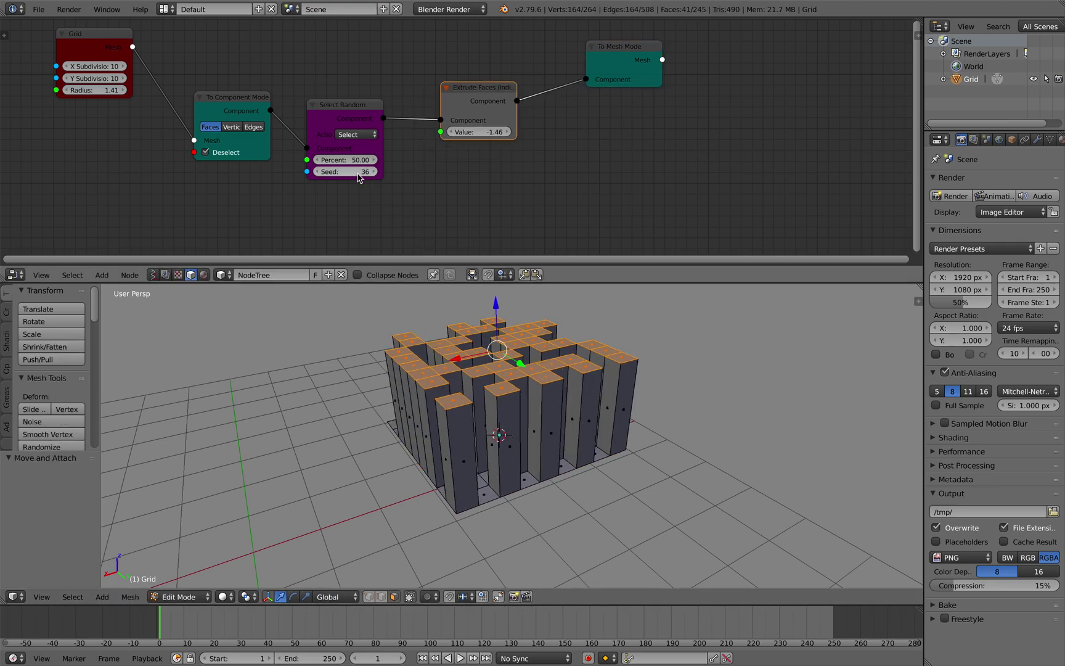
left_click_drag(495, 132, 500, 132)
Spread the existing nodes apart and add a Begin For-Each Loop node above the Select Random node
middle_click_drag(531, 152, 527, 133)
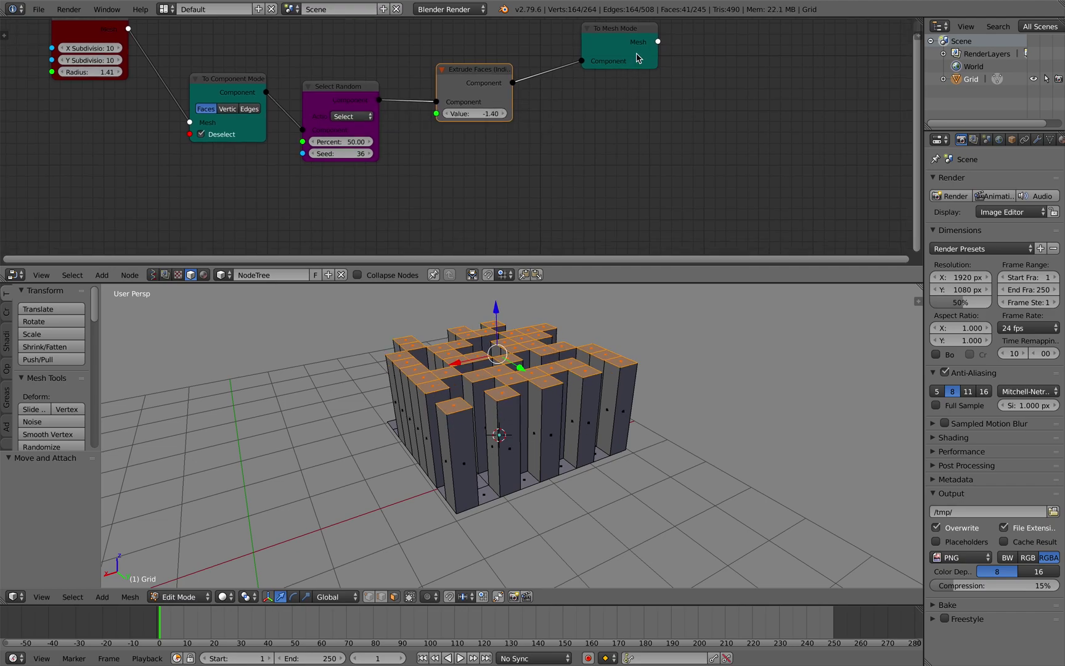
left_click_drag(639, 58, 710, 76)
left_click_drag(249, 80, 259, 48)
middle_click_drag(495, 166, 474, 157)
key("shift+a")
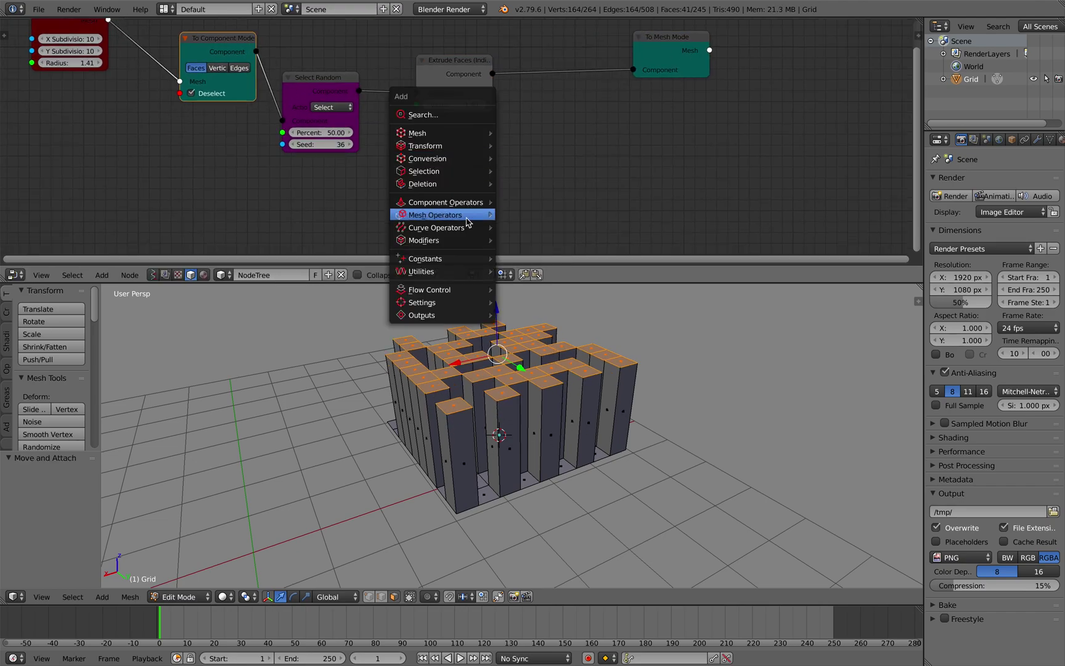
mouse_move(463, 290)
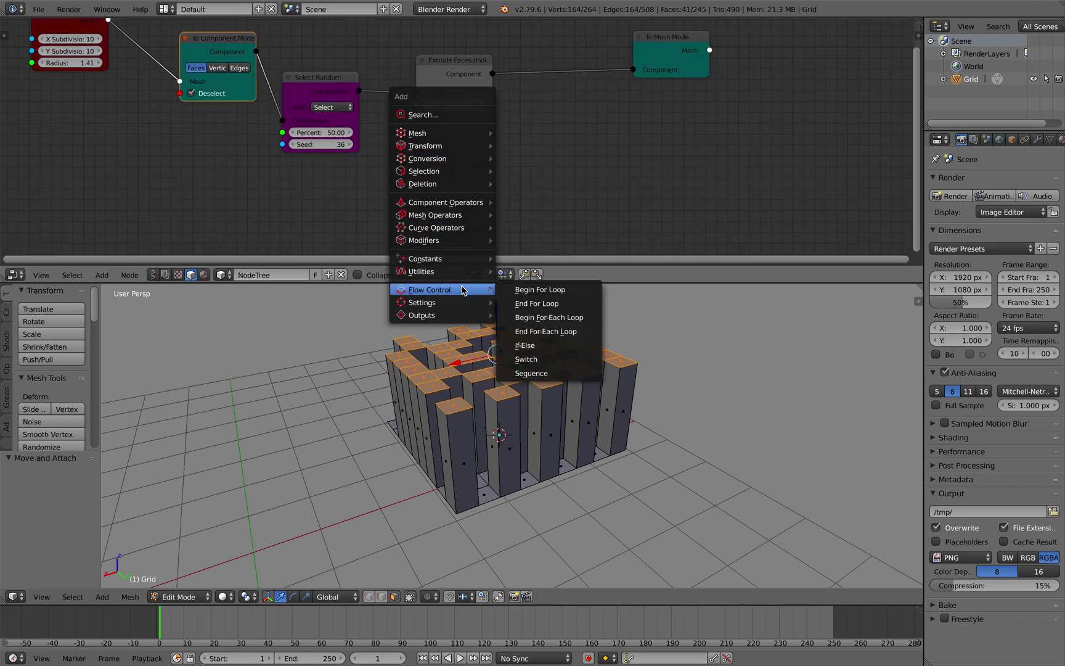
left_click(569, 317)
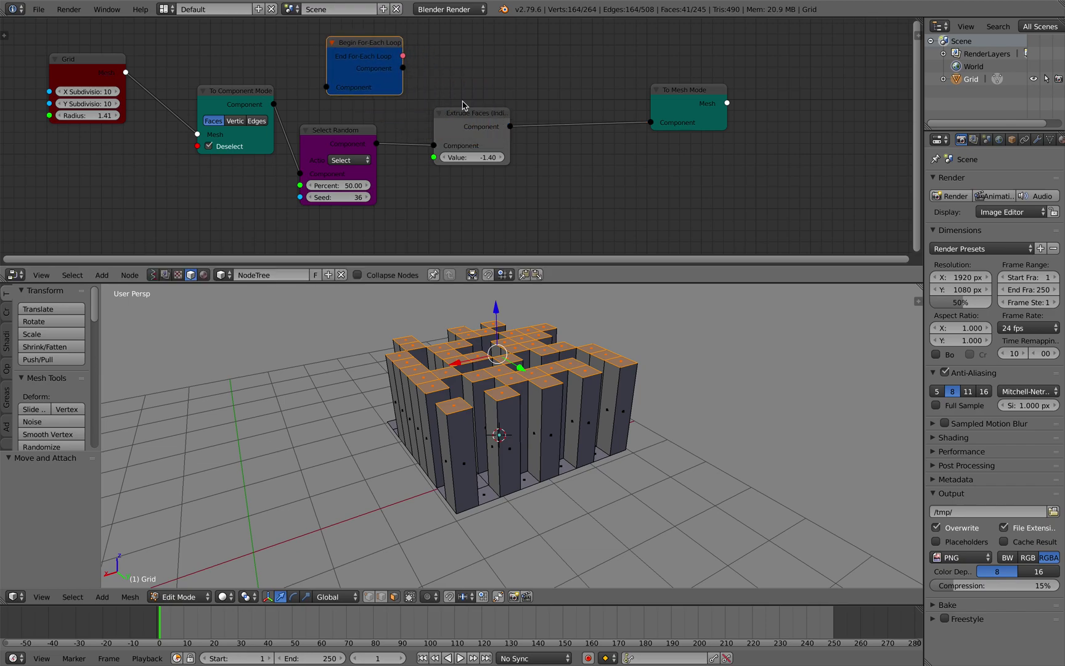
left_click(328, 42)
Add an End For-Each Loop node level with the Begin For-Each Loop node, above the Extrude Faces to To Mesh Mode link
key("shift+a")
mouse_move(544, 213)
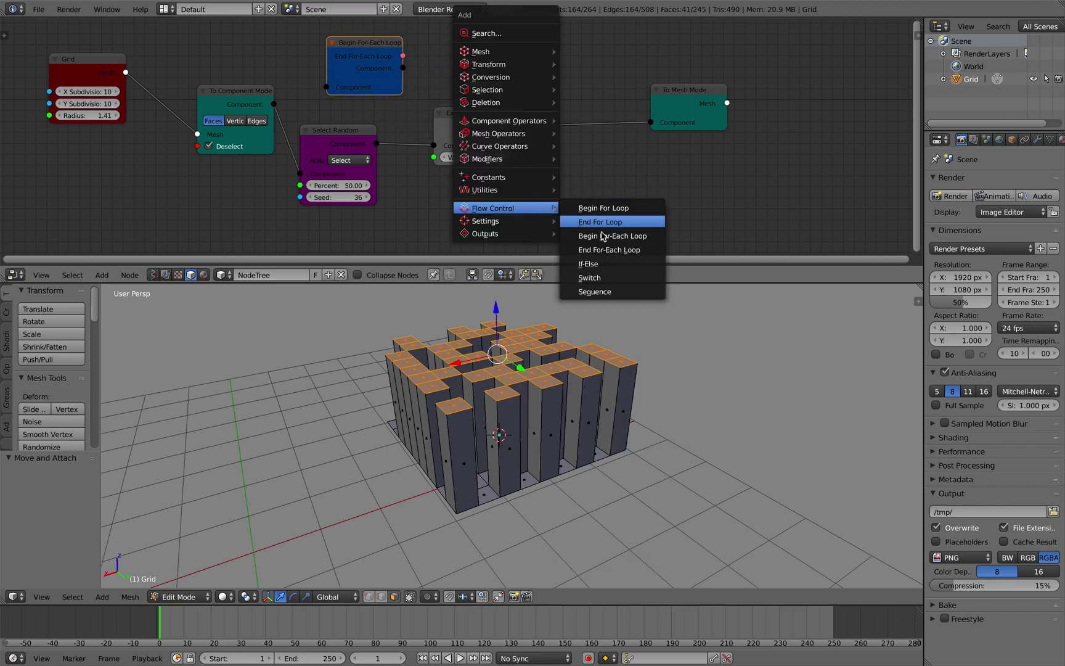
left_click(607, 250)
left_click(564, 41)
Reposition the To Mesh Mode, Extrude Faces, Select Random and End For-Each Loop nodes to make room for the loop
left_click_drag(667, 98, 763, 134)
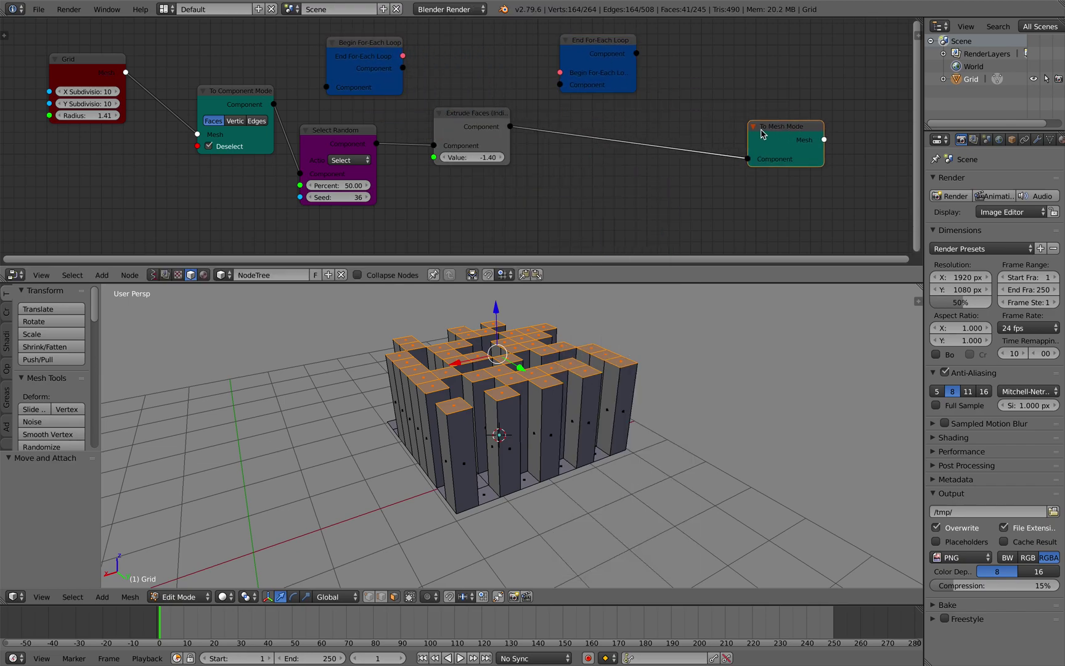
left_click_drag(488, 119, 631, 148)
left_click_drag(343, 131, 384, 128)
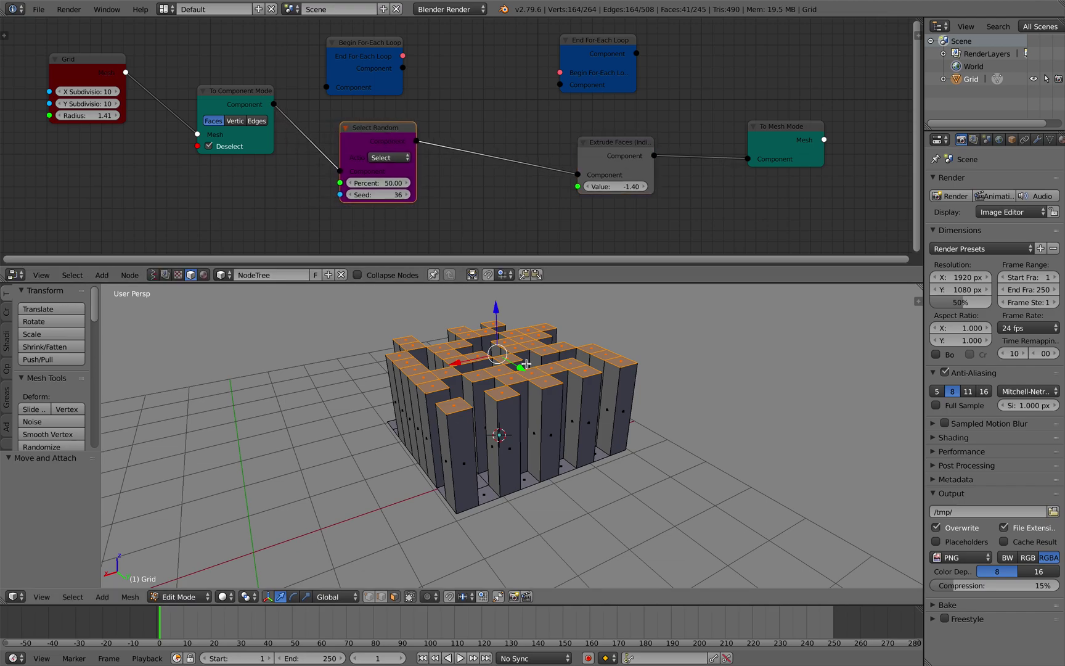
middle_click_drag(526, 364, 516, 424)
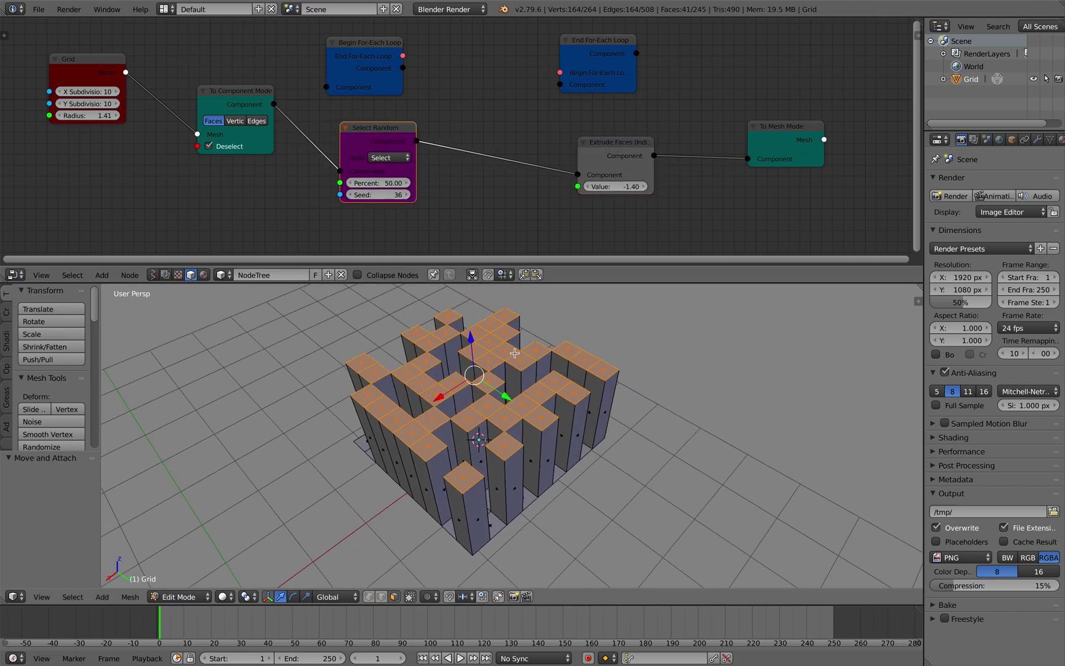
left_click_drag(397, 133, 375, 137)
left_click_drag(589, 160, 546, 151)
left_click_drag(584, 72, 587, 87)
Add a Random Float node below the link between the Select Random and Extrude Faces nodes
middle_click_drag(480, 249, 473, 201)
key("shift+a")
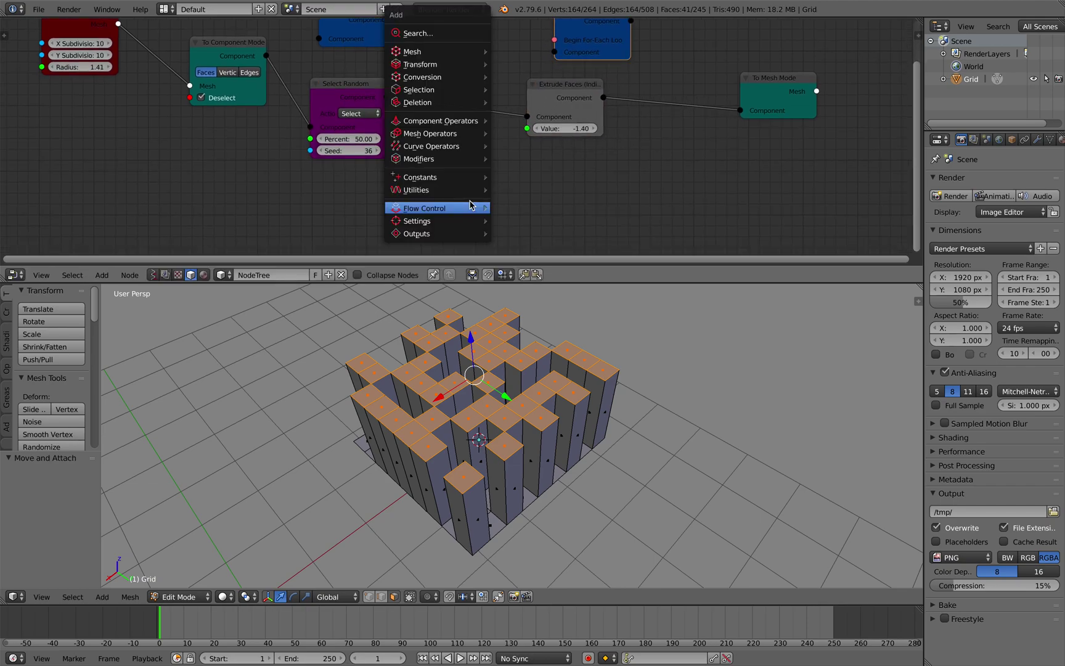
mouse_move(467, 191)
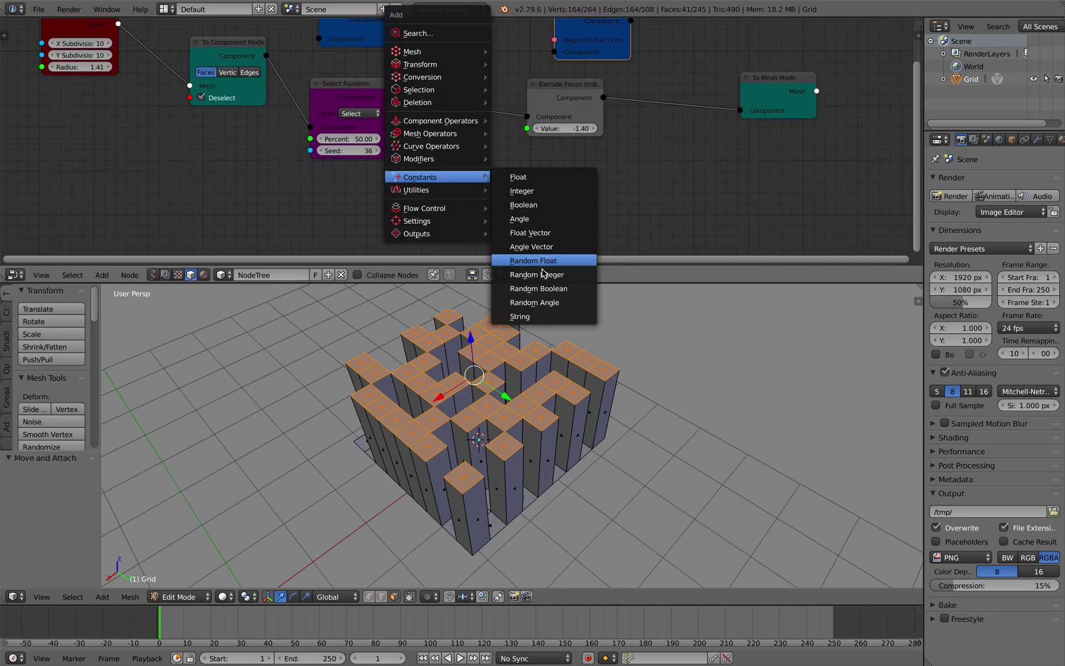
left_click(547, 264)
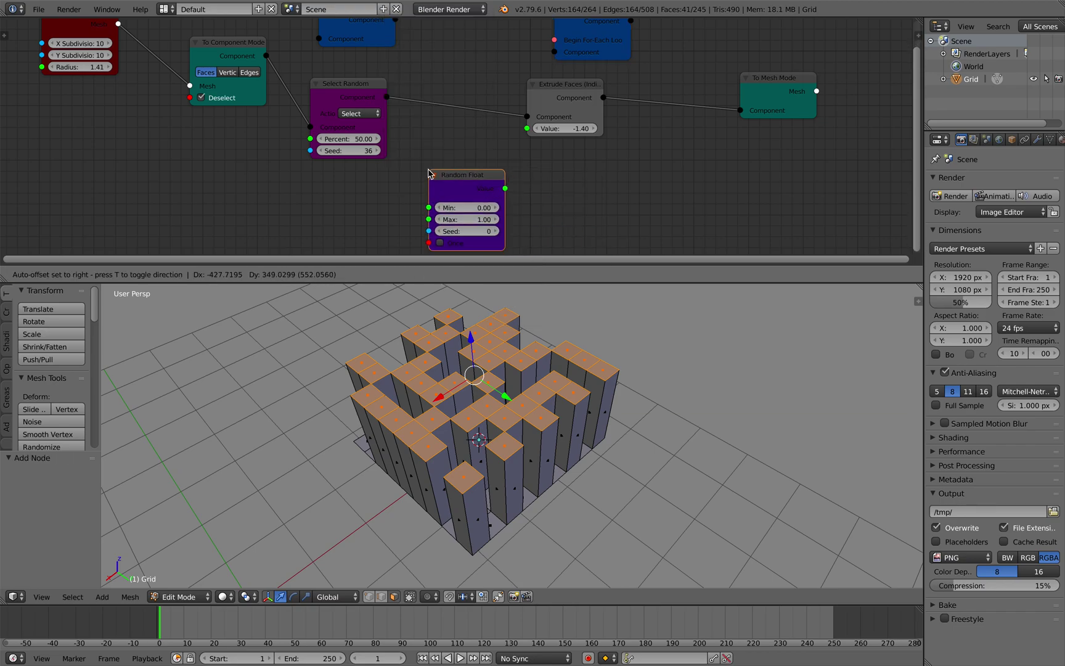
left_click(401, 167)
middle_click_drag(497, 125, 516, 143)
scroll(517, 143, "down", 1)
key("ctrl+s")
Rearrange the For-Each Loop nodes so Begin sits between Select Random and Extrude Faces and End sits before To Mesh Mode
left_click(518, 145)
left_click_drag(562, 105, 567, 111)
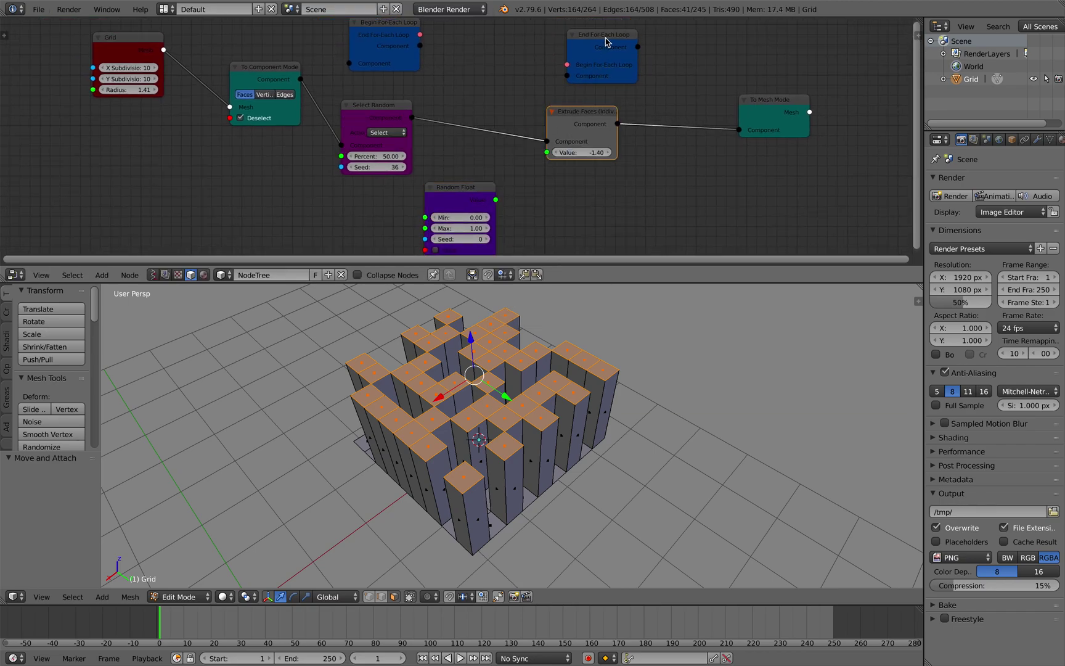
left_click_drag(605, 37, 675, 31)
left_click_drag(771, 99, 787, 118)
left_click_drag(402, 110, 408, 105)
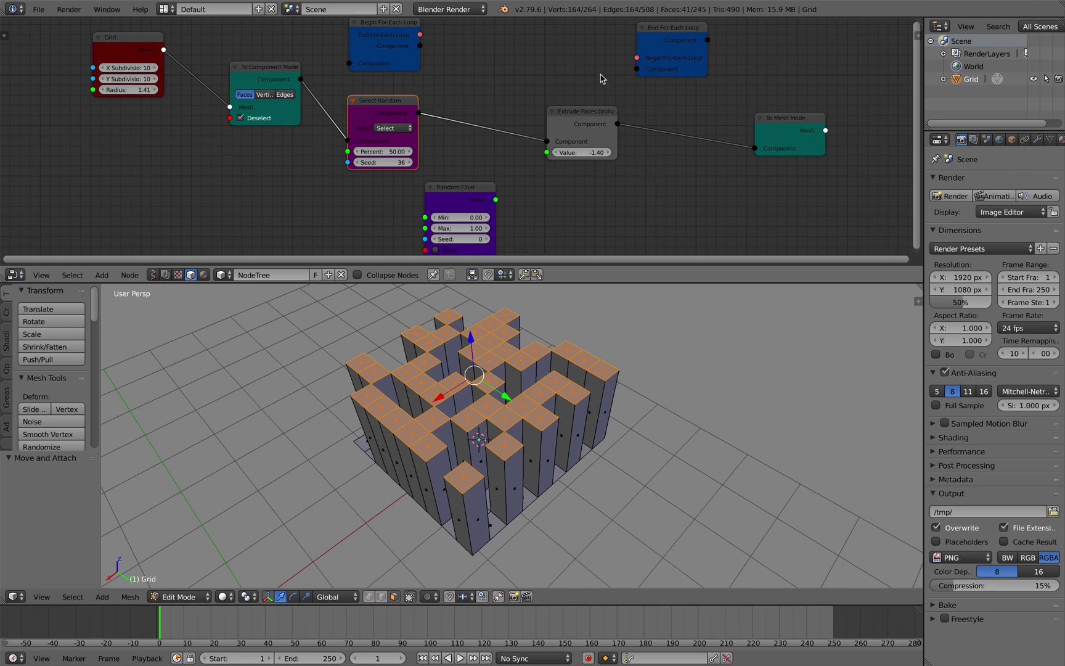
left_click_drag(636, 40, 654, 48)
left_click_drag(387, 34, 496, 56)
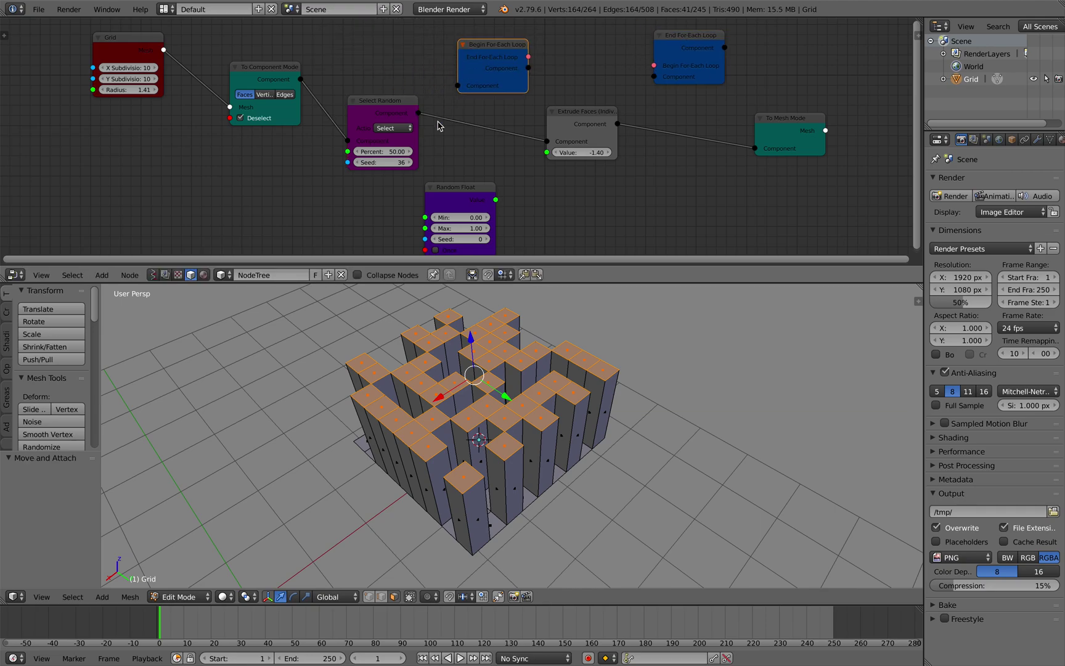
Link Select Random to Begin For-Each Loop and Begin's Component output to End For-Each Loop, spacing the surrounding nodes apart
left_click_drag(419, 113, 455, 87)
left_click_drag(529, 68, 672, 41)
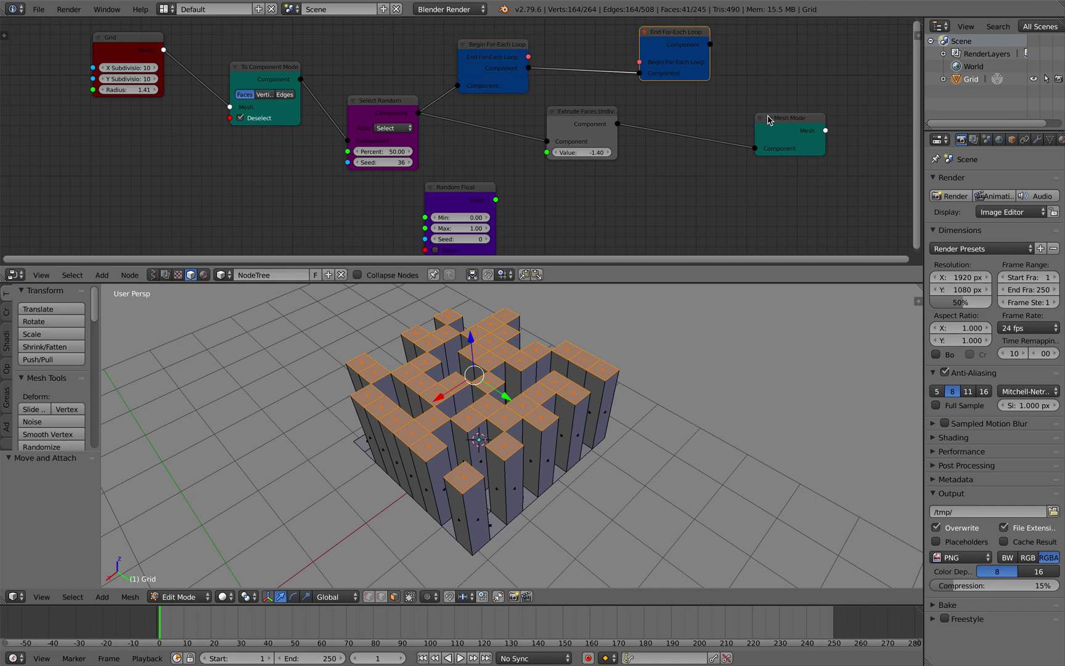
left_click_drag(767, 117, 795, 118)
left_click_drag(689, 40, 718, 37)
mouse_move(595, 112)
left_mouse_down()
mouse_move(607, 112)
mouse_move(598, 113)
left_mouse_up()
mouse_move(487, 48)
left_mouse_down()
mouse_move(473, 51)
mouse_move(497, 54)
left_mouse_up()
left_click_drag(686, 36, 694, 42)
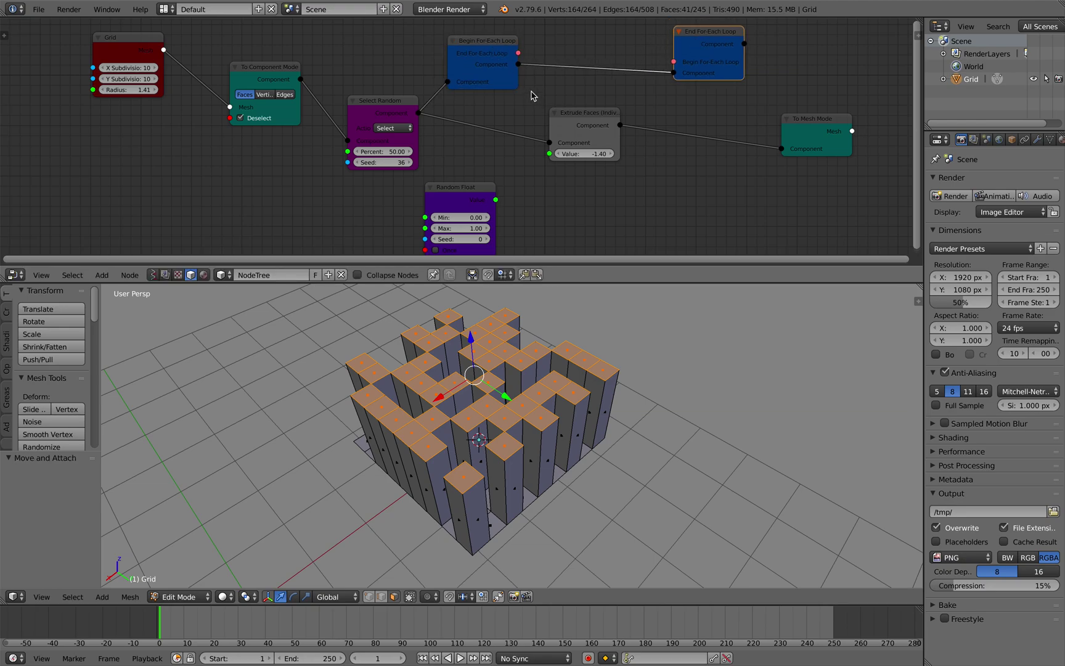
left_click_drag(401, 106, 393, 99)
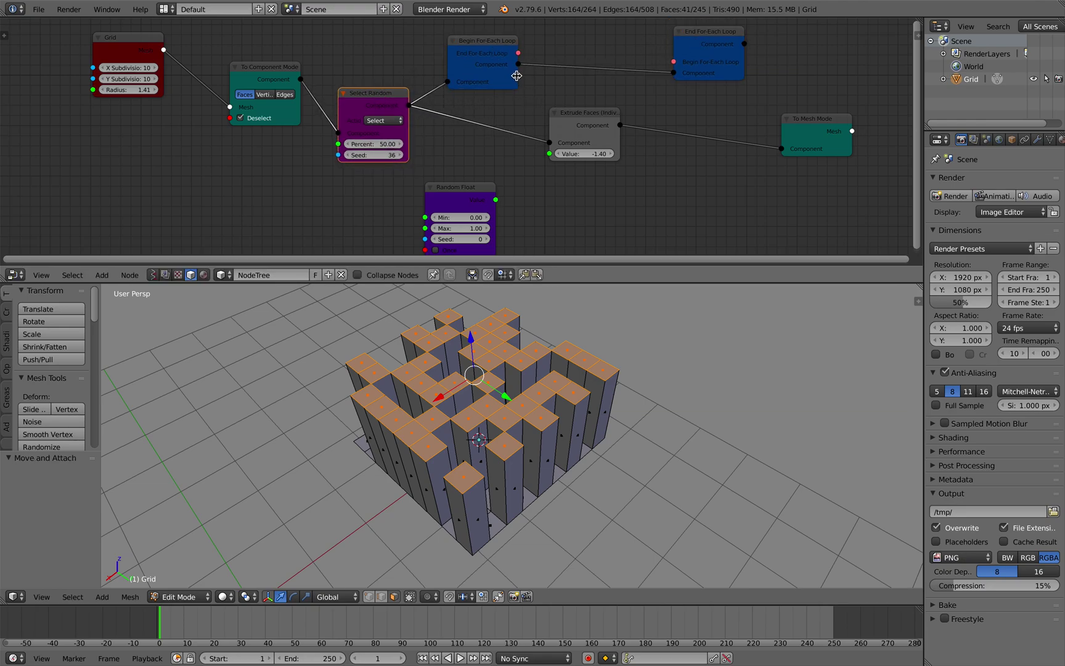
Route the Component link from Begin For-Each Loop through Extrude Faces to End For-Each Loop, and connect the pink loop sockets directly
left_click_drag(519, 65, 549, 143)
left_click_drag(482, 64, 481, 72)
left_click_drag(619, 127, 673, 73)
left_click_drag(516, 61, 673, 62)
left_click_drag(702, 45, 697, 55)
left_click_drag(794, 120, 796, 109)
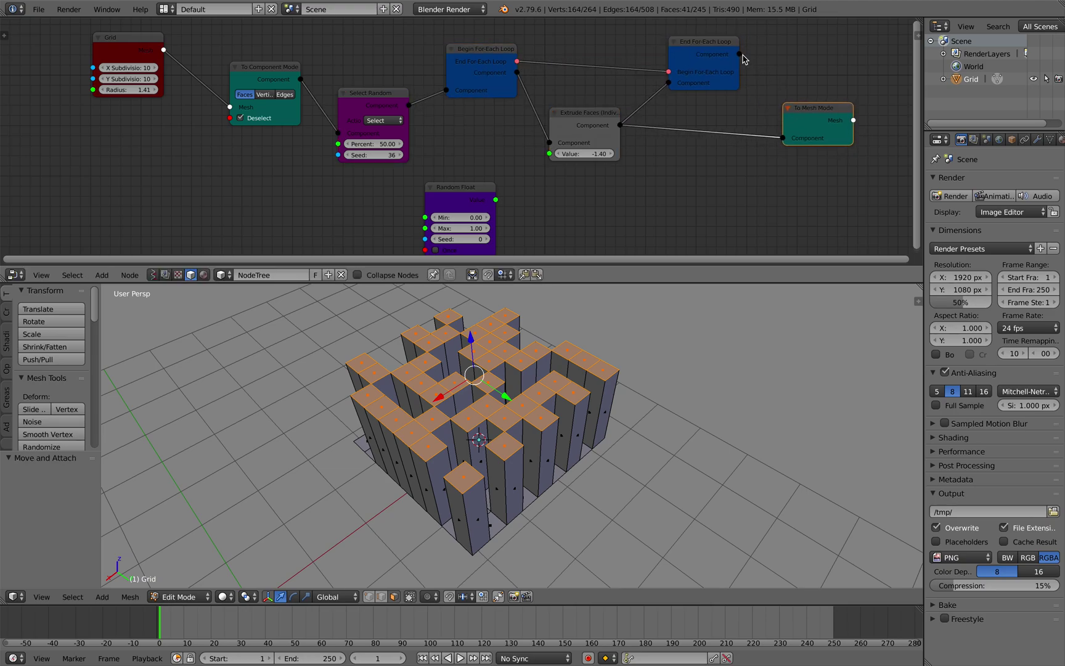
Link End For-Each Loop's Component output to To Mesh Mode and tidy the To Mesh Mode, End For-Each Loop and Extrude Faces nodes
left_click_drag(739, 54, 782, 138)
left_click_drag(801, 126, 806, 112)
left_click_drag(708, 59, 712, 65)
left_click_drag(562, 129, 575, 123)
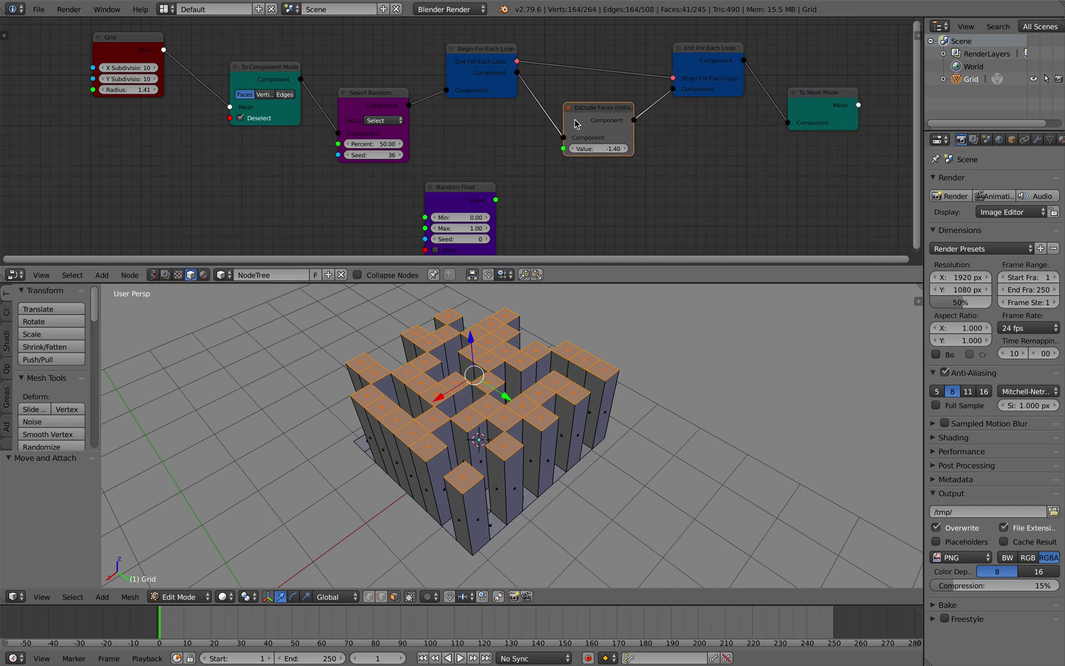
Feed Random Float into Extrude Faces' Value with Min 0.24, Max 1.12 and Seed 4, and make To Mesh Mode the executed node
left_click_drag(479, 190, 563, 149)
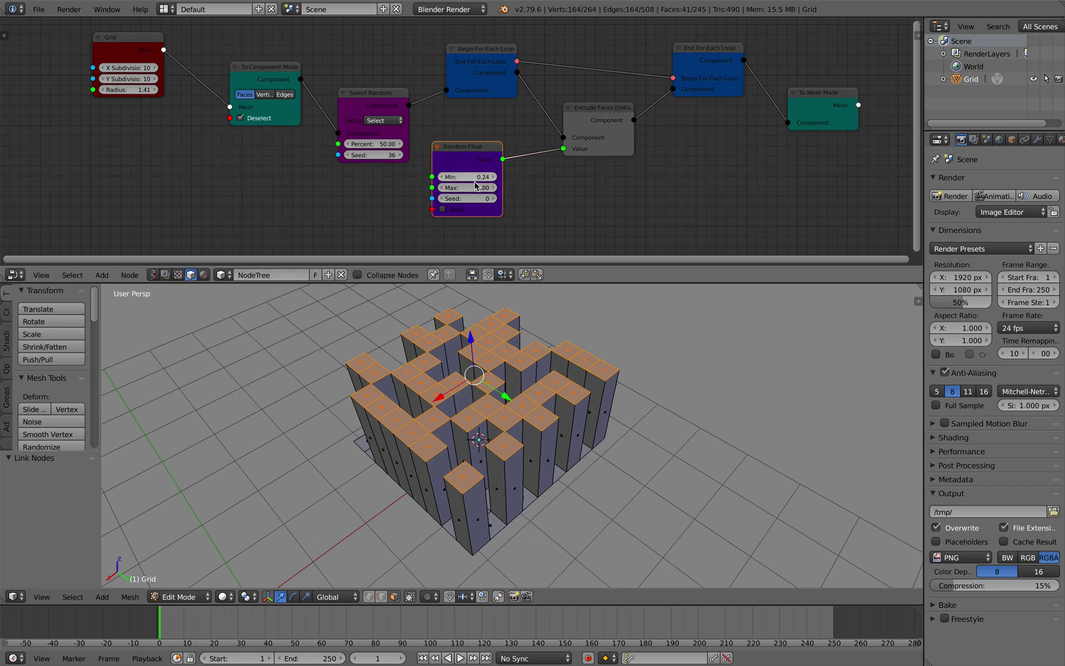
left_click(708, 66)
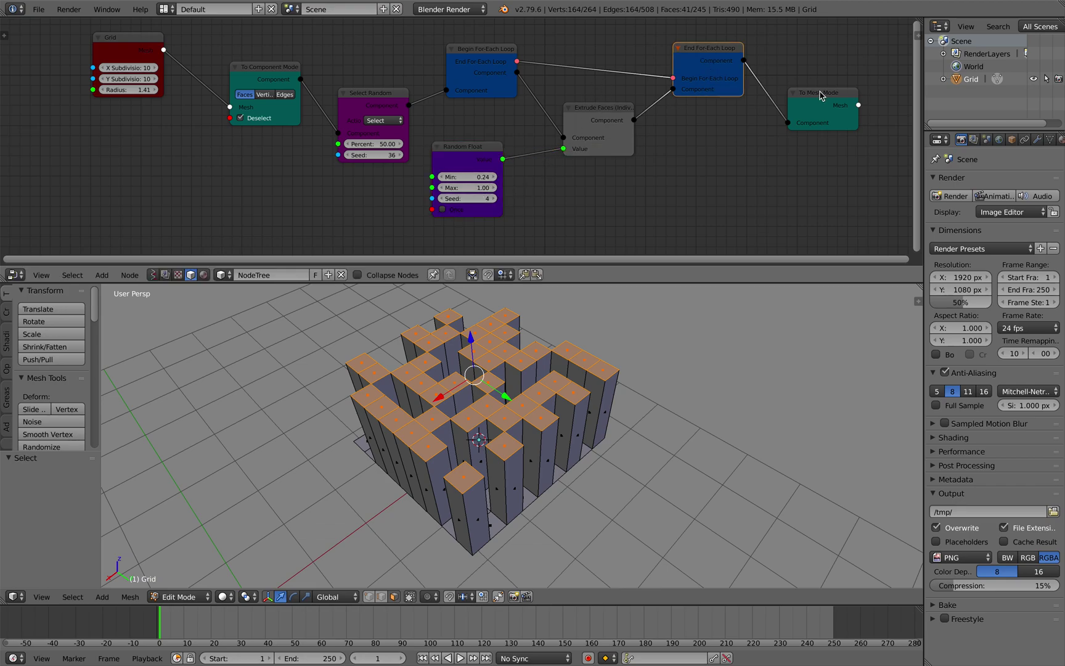
middle_click_drag(565, 130, 547, 128)
left_click_drag(439, 186, 450, 186)
middle_click_drag(496, 304, 487, 376)
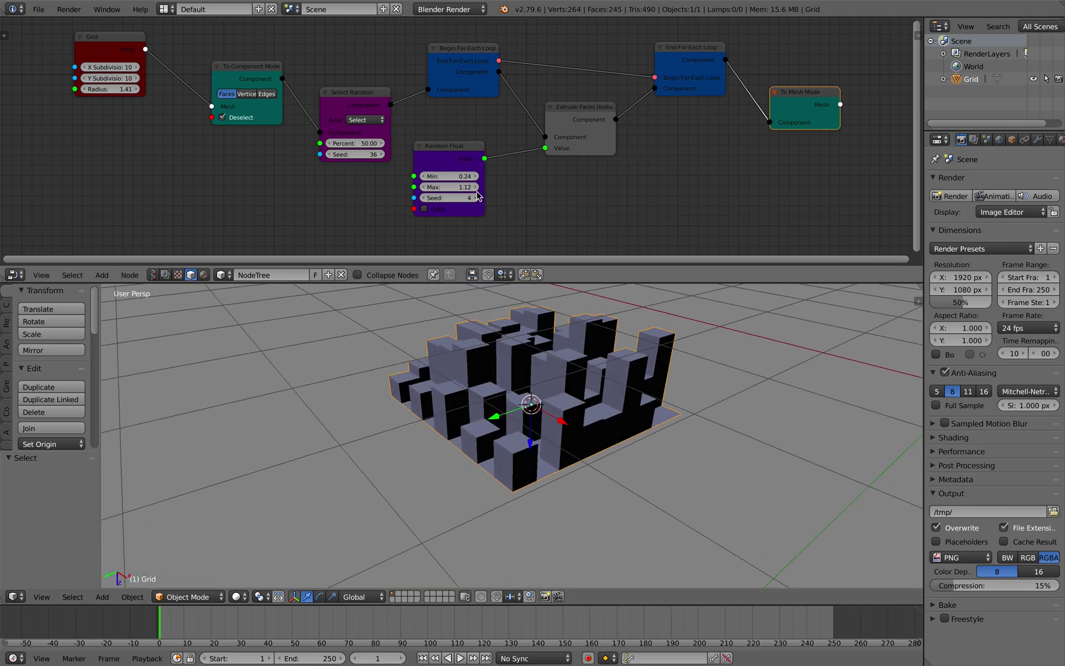
Set the Random Float node's Min to -0.98, Max to -2.96 and Seed to 52
left_click_drag(445, 176, 400, 188)
middle_click_drag(592, 338, 487, 455)
scroll(558, 436, "down", 3)
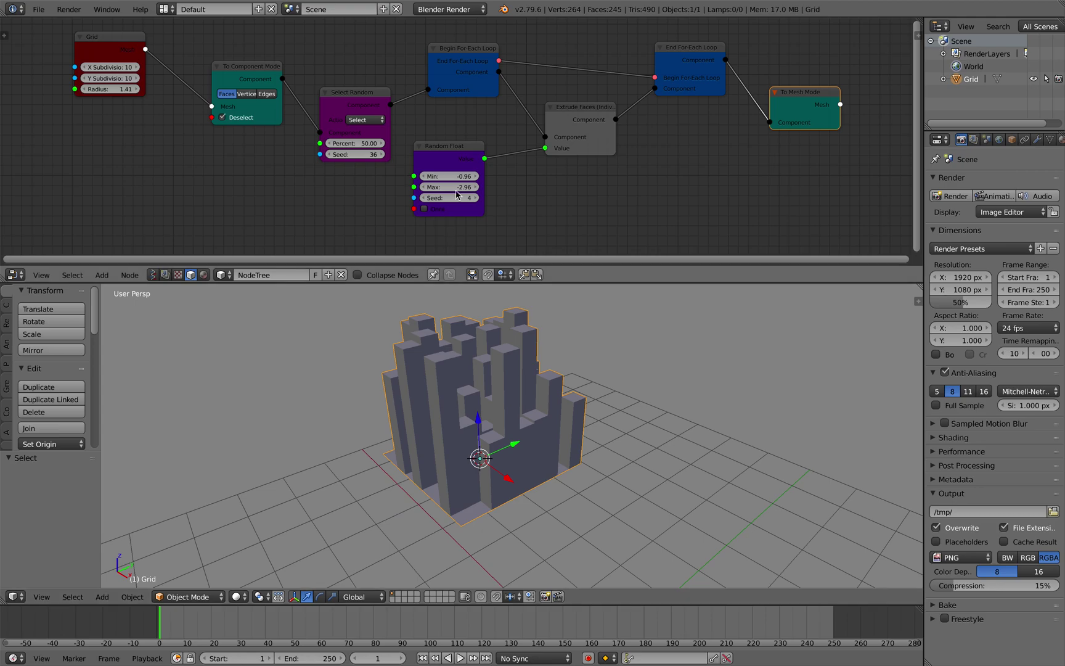
scroll(465, 175, "up", 2)
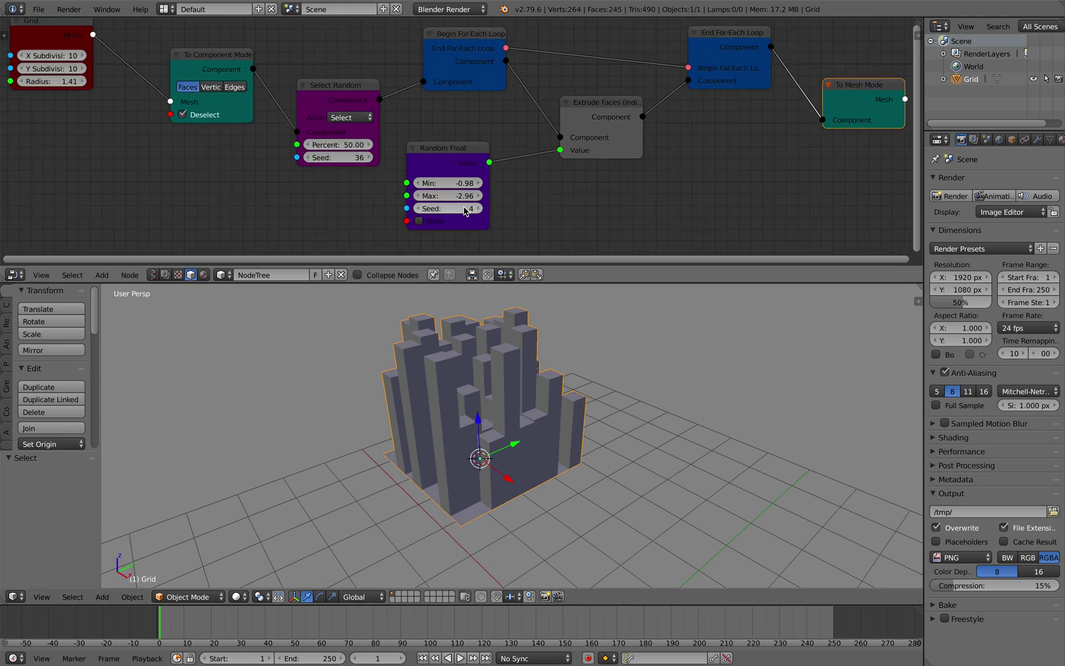
left_click_drag(463, 211, 482, 211)
scroll(464, 194, "down", 2)
Adjust the positions of the Random Float, Extrude Faces, Begin and End For-Each Loop nodes within the loop
left_click_drag(449, 156, 471, 152)
left_click_drag(579, 118, 579, 111)
middle_click_drag(521, 122, 446, 142)
scroll(478, 138, "up", 1)
left_click_drag(618, 72, 624, 82)
left_click_drag(402, 75, 413, 78)
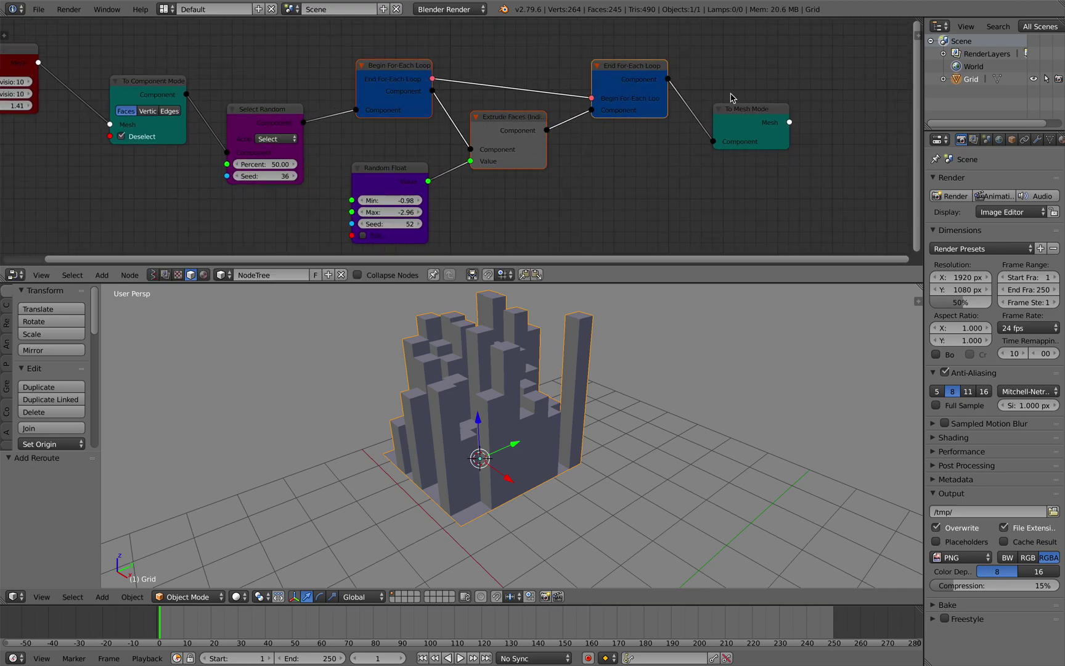
Spread out the To Mesh Mode, End For-Each Loop and Extrude Faces nodes, and shift Begin For-Each Loop slightly upward
left_click_drag(752, 115, 784, 105)
left_click_drag(640, 76, 633, 71)
left_click_drag(504, 121, 556, 133)
left_click_drag(625, 77, 645, 65)
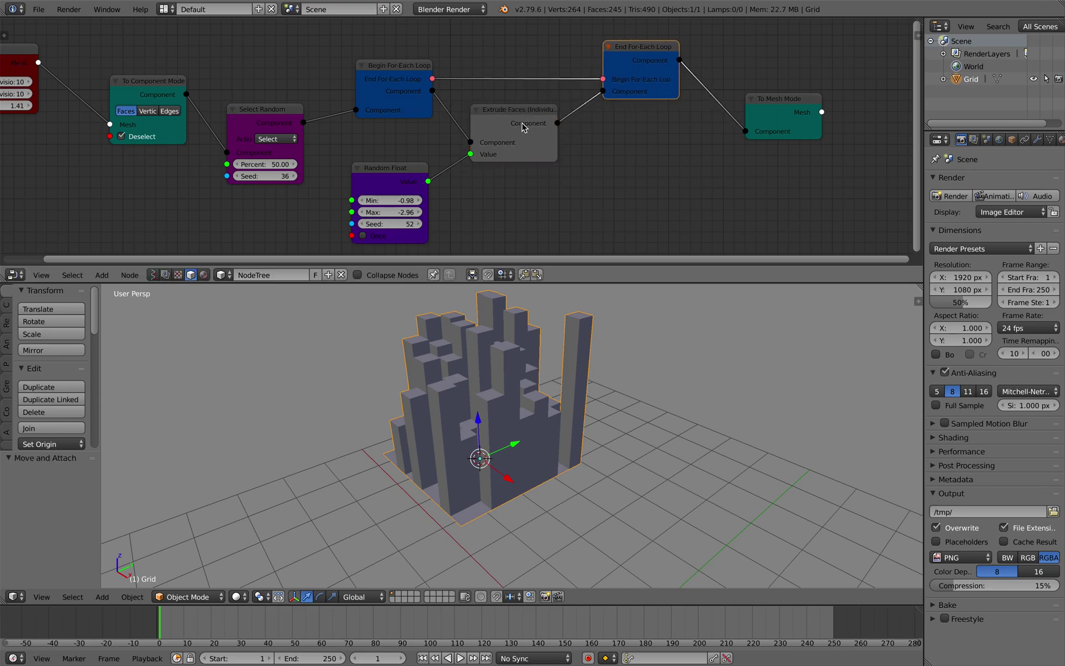
left_click_drag(519, 124, 531, 129)
key("ctrl+s")
left_click_drag(411, 80, 408, 69)
left_click(414, 86)
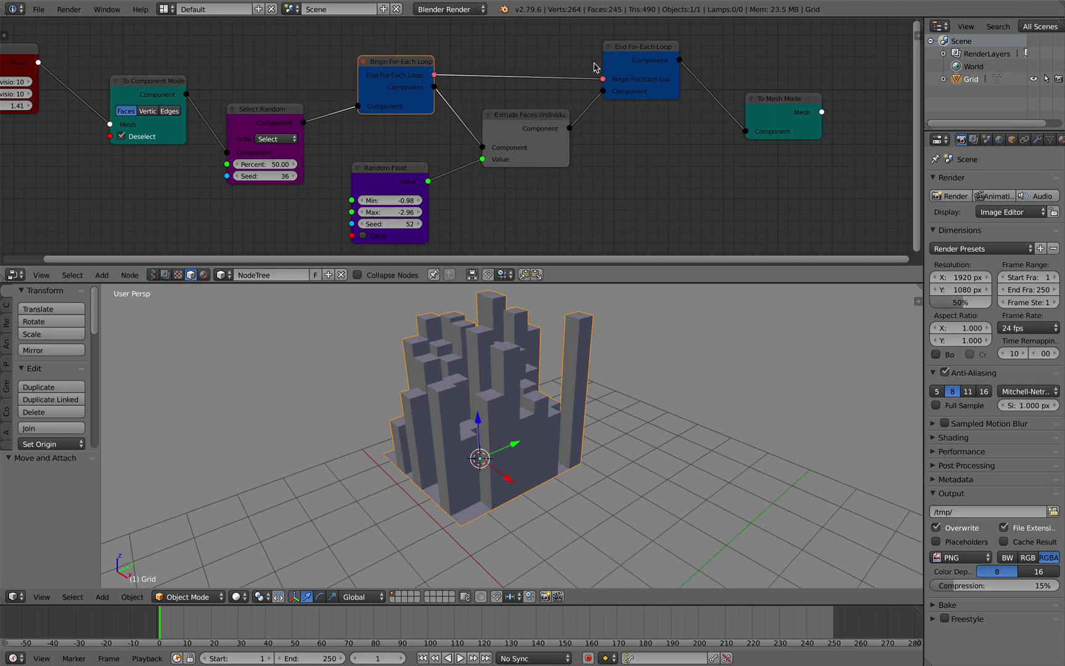
left_click_drag(642, 59, 640, 67)
Raise the To Mesh Mode and Grid nodes above the loop, and move Random Float closer beneath Begin For-Each Loop
scroll(717, 142, "down", 1)
left_click_drag(717, 142, 721, 69)
left_click_drag(102, 104, 98, 54)
scroll(385, 110, "up", 1)
left_click_drag(401, 120, 400, 109)
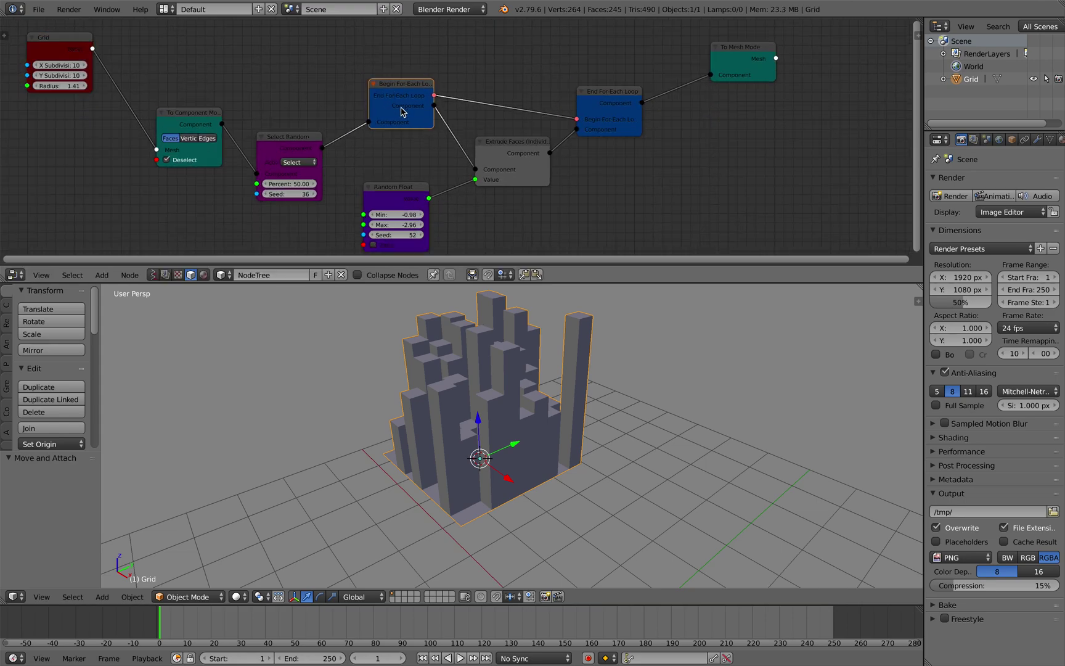
scroll(402, 145, "up", 2)
left_click_drag(392, 196, 398, 176)
Show the 3D view's properties region with the Grid object's transform values
middle_click_drag(417, 156, 487, 161)
scroll(480, 154, "down", 2)
middle_click_drag(616, 411, 520, 416)
left_click(911, 300)
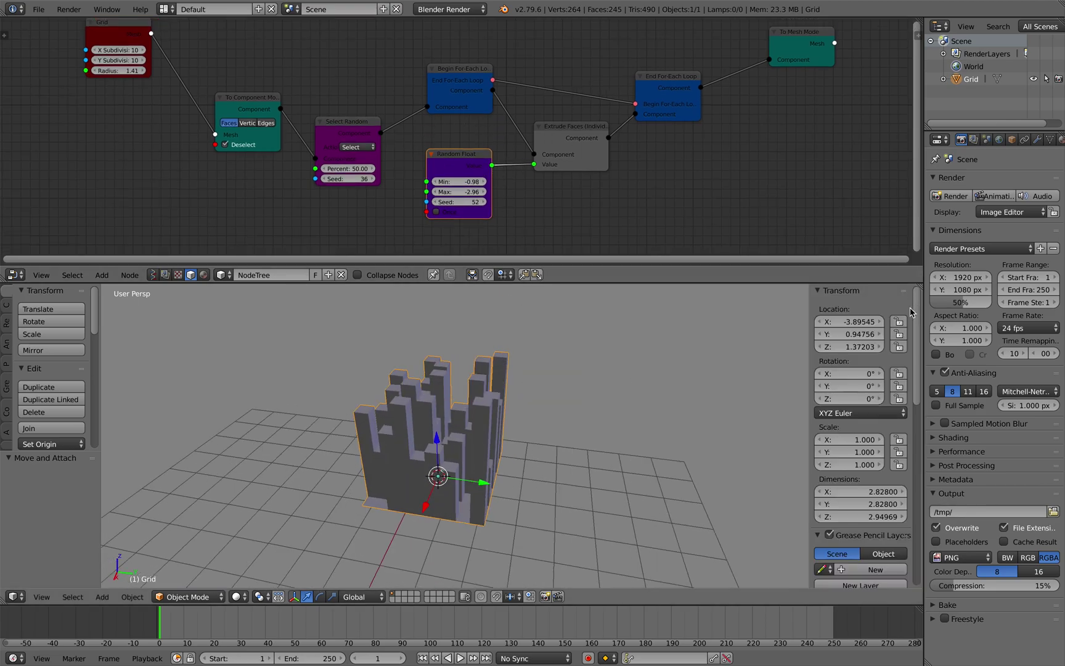
middle_click_drag(684, 197, 694, 203)
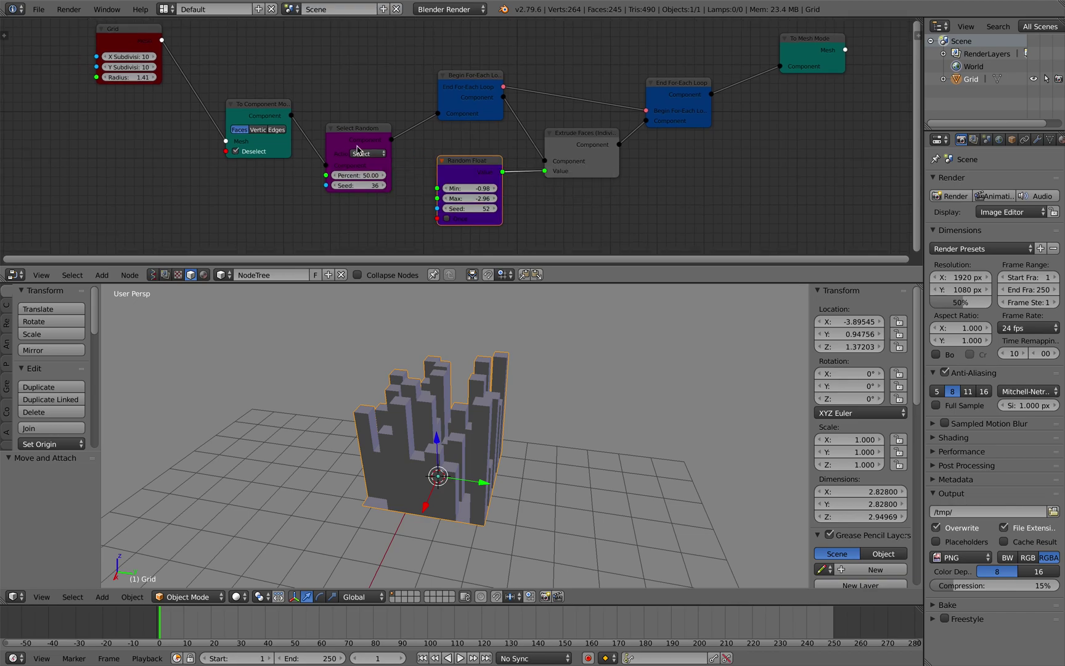
Line up the To Component Mode, Select Random and To Mesh Mode nodes in a row with the loop nodes
middle_click_drag(246, 110, 254, 134)
left_click_drag(265, 137, 253, 114)
left_click_drag(365, 154, 359, 114)
left_click_drag(811, 70, 805, 105)
middle_click_drag(709, 112, 686, 118)
scroll(675, 118, "up", 1)
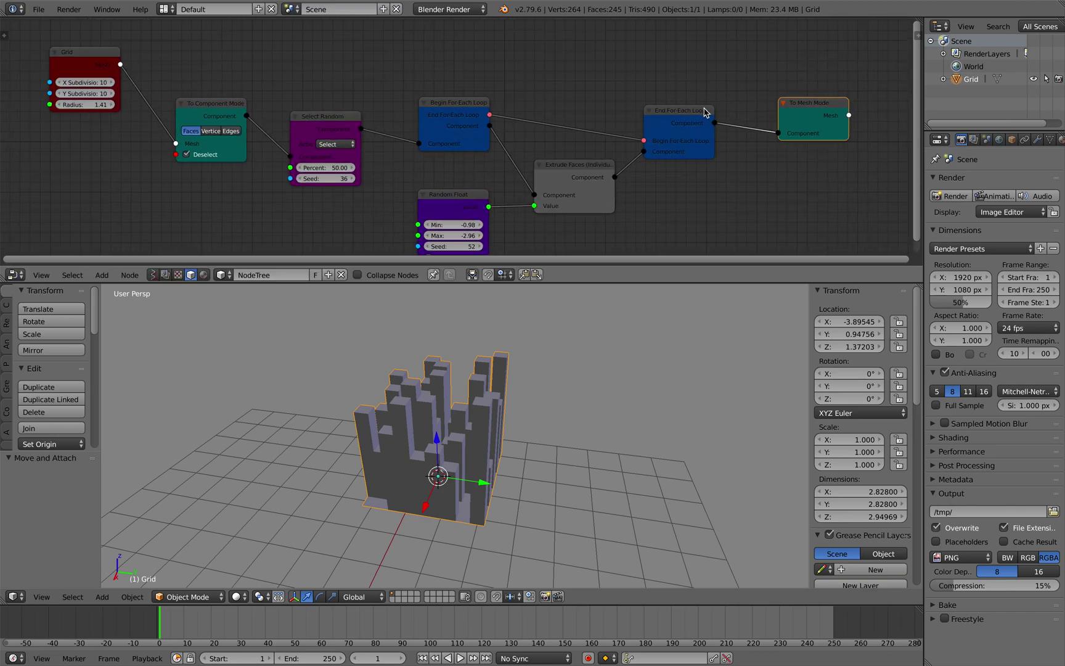
mouse_move(789, 109)
left_mouse_down()
mouse_move(766, 110)
mouse_move(781, 105)
left_mouse_up()
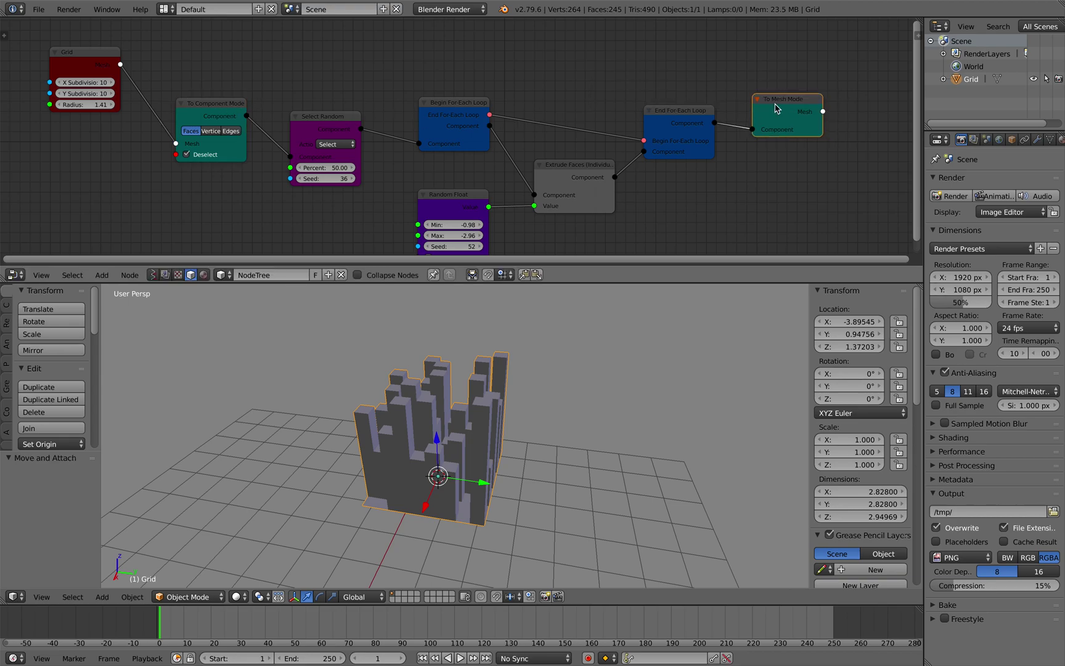
Add a Refresh Mesh Output node after To Mesh Mode, link the Mesh sockets, and enable its Print Output option
middle_click_drag(775, 108, 692, 113)
key("shift+a")
mouse_move(765, 233)
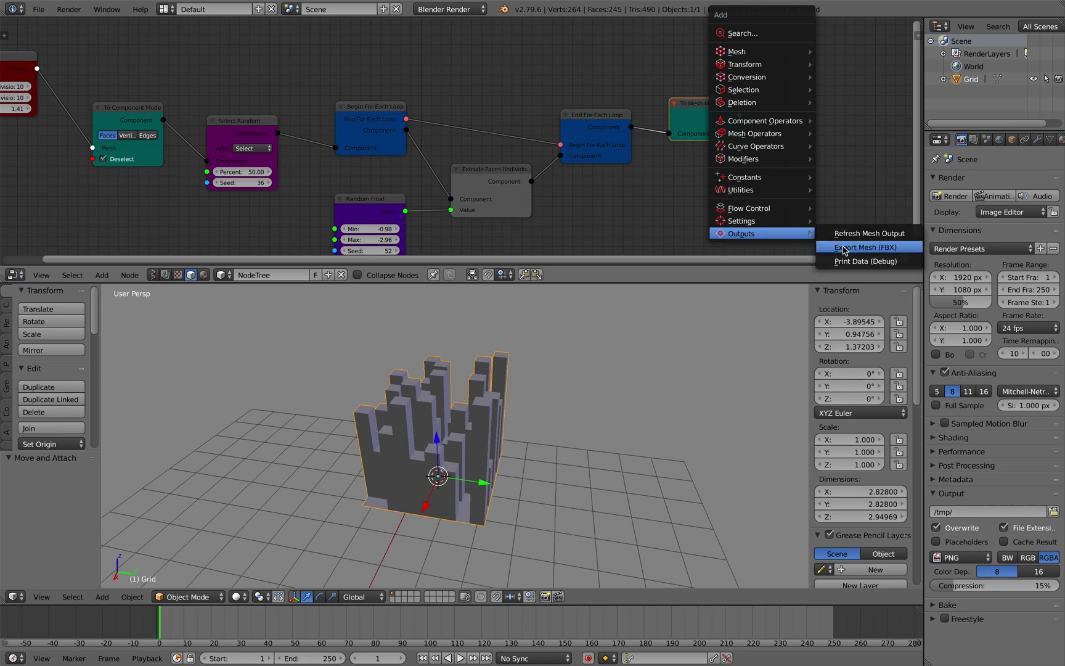
left_click(852, 233)
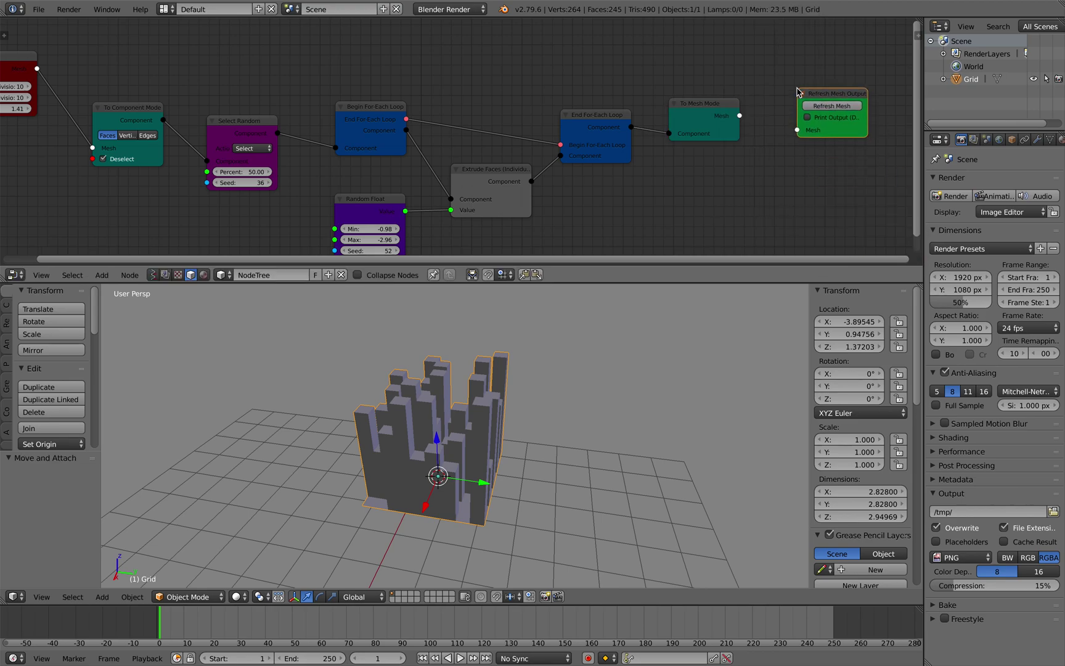
left_click(818, 96)
left_click_drag(740, 116, 801, 121)
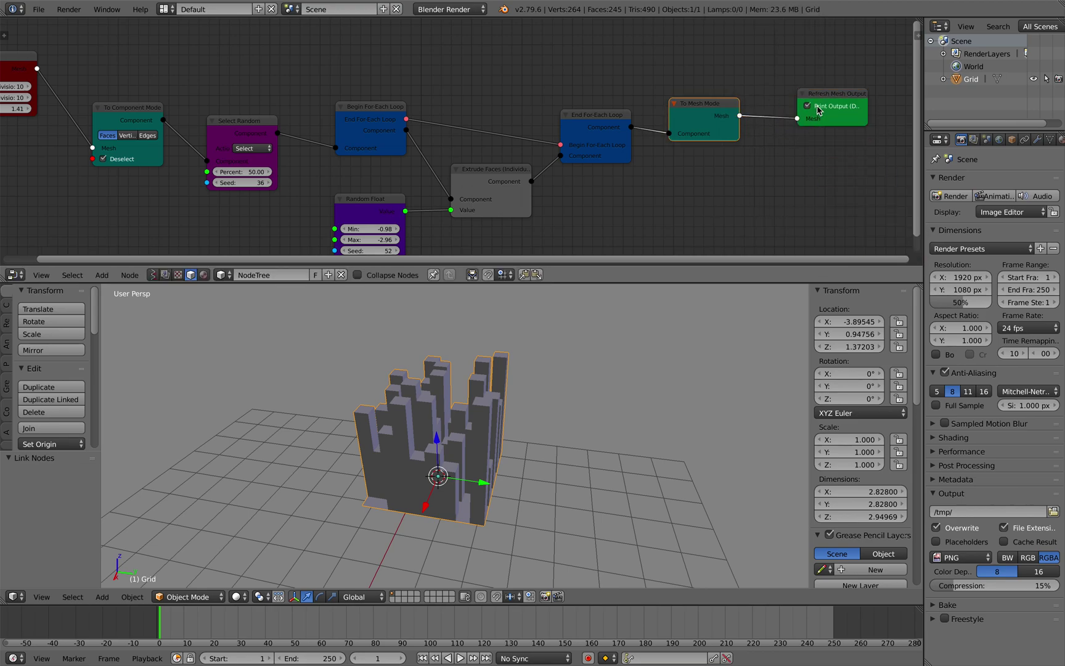
left_click(817, 109)
left_click_drag(838, 90, 815, 88)
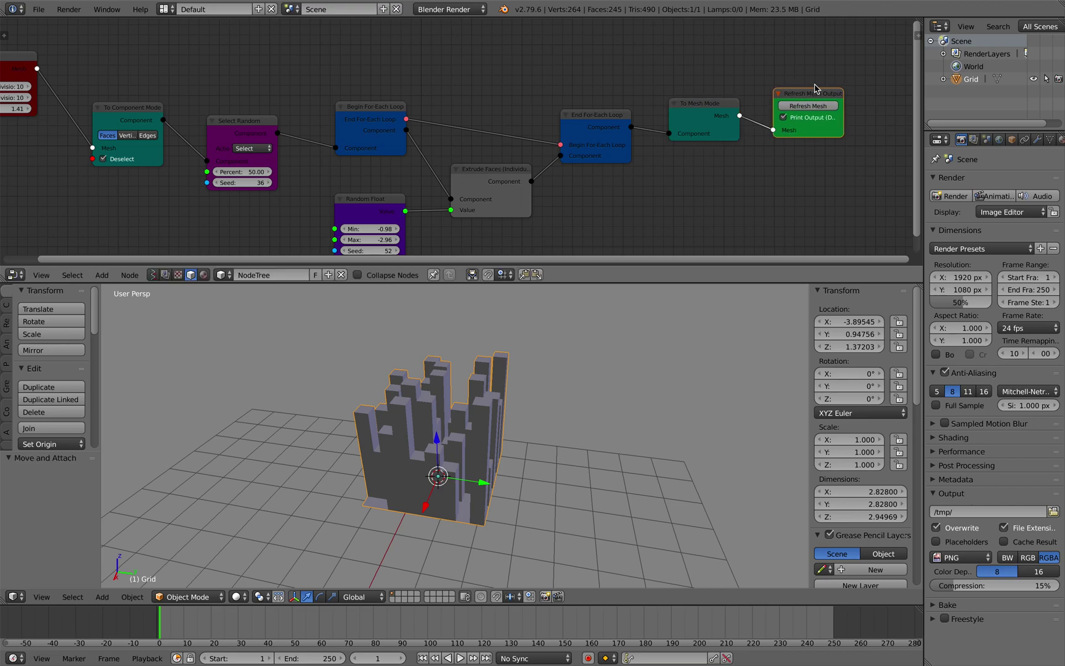
Switch to the Terminal window and examine the log of executed nodes and the refresh output
key("ctrl+Left")
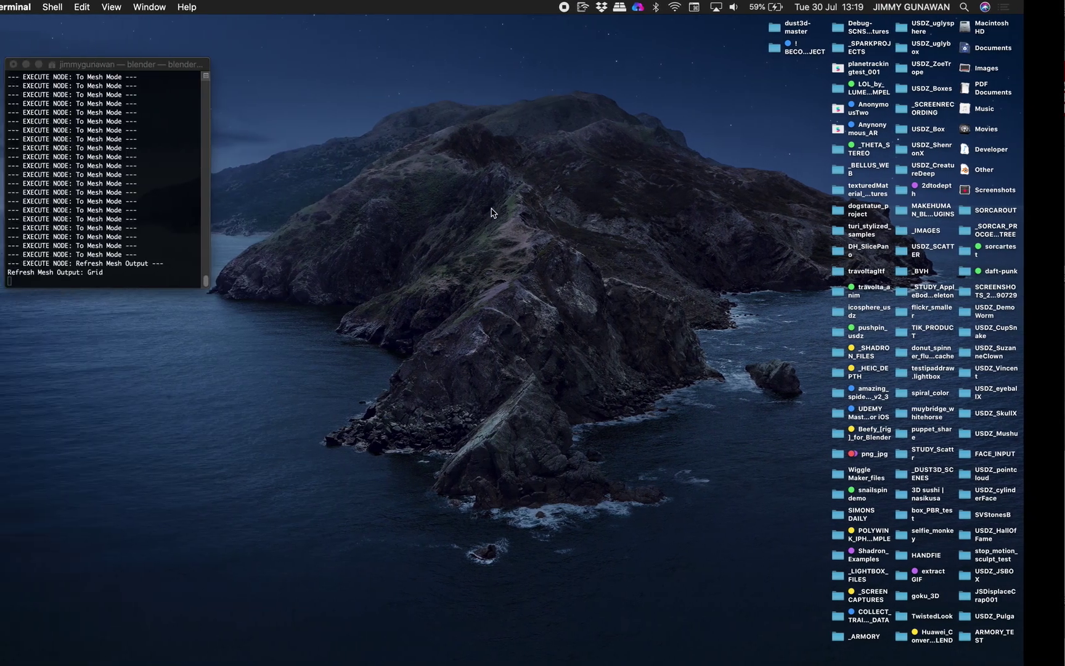
left_click_drag(252, 288, 322, 315)
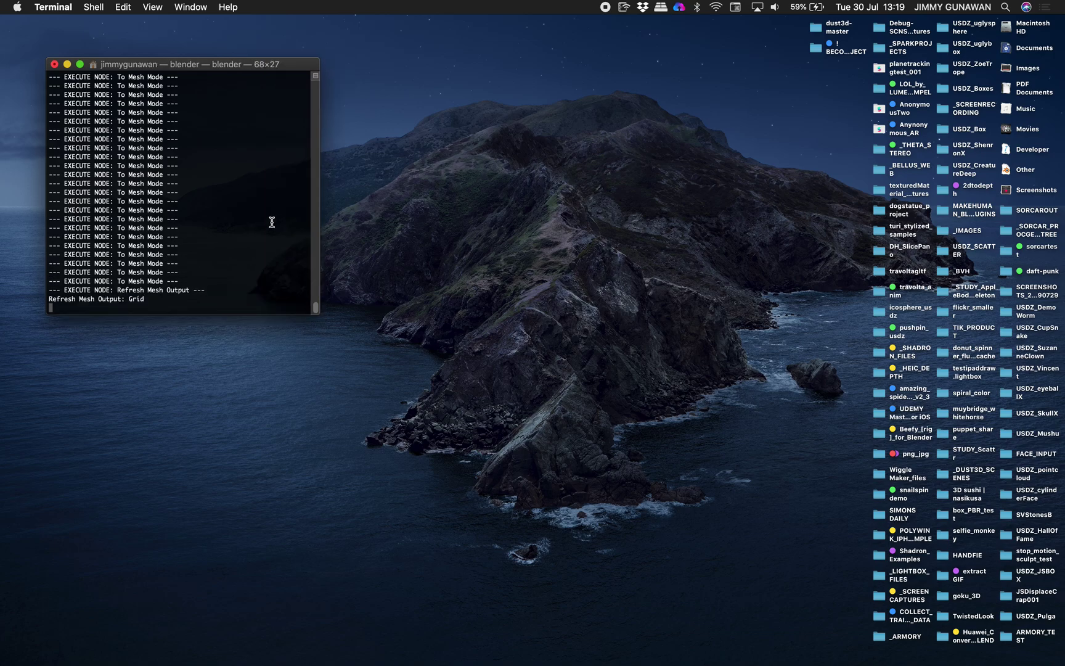
left_click_drag(253, 71, 393, 69)
scroll(343, 197, "up", 6)
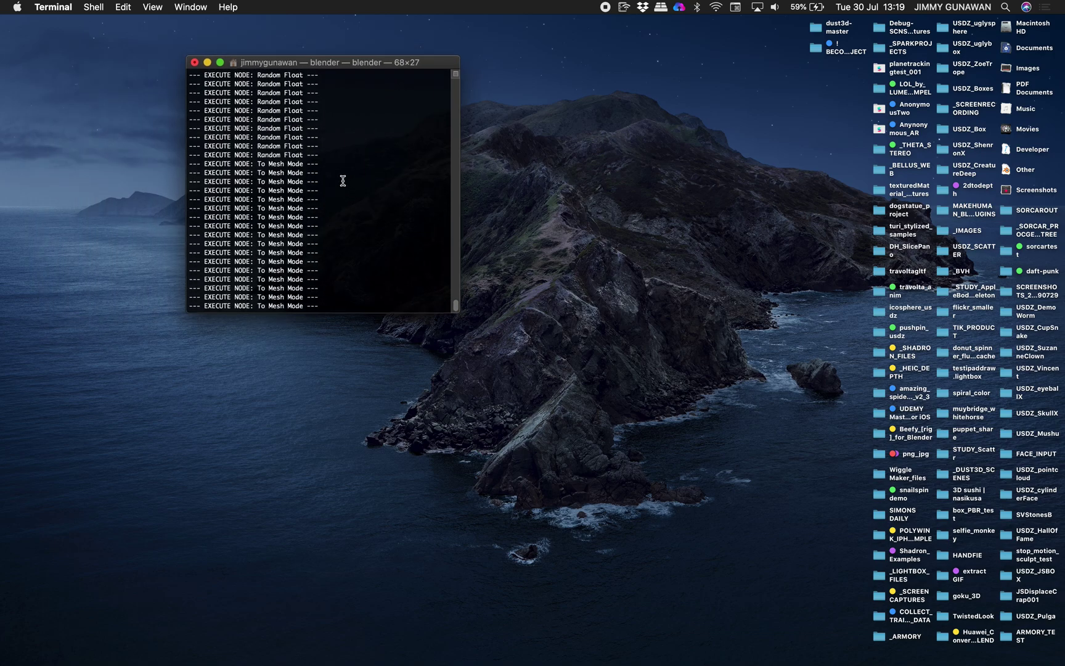
scroll(341, 180, "down", 5)
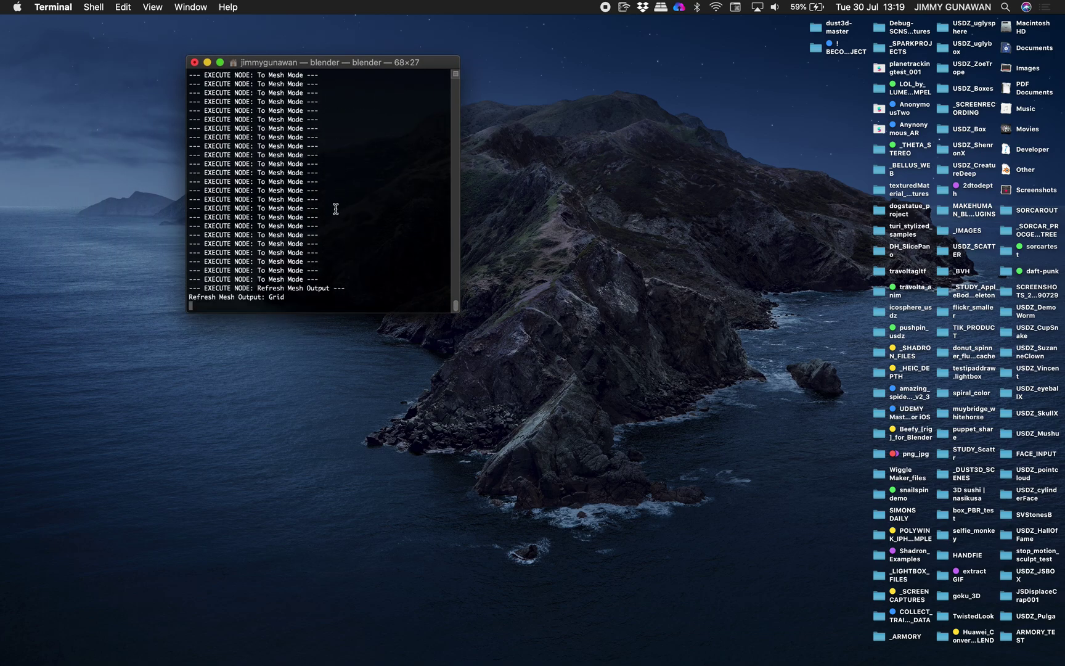
left_click_drag(251, 190, 281, 266)
left_click(265, 245)
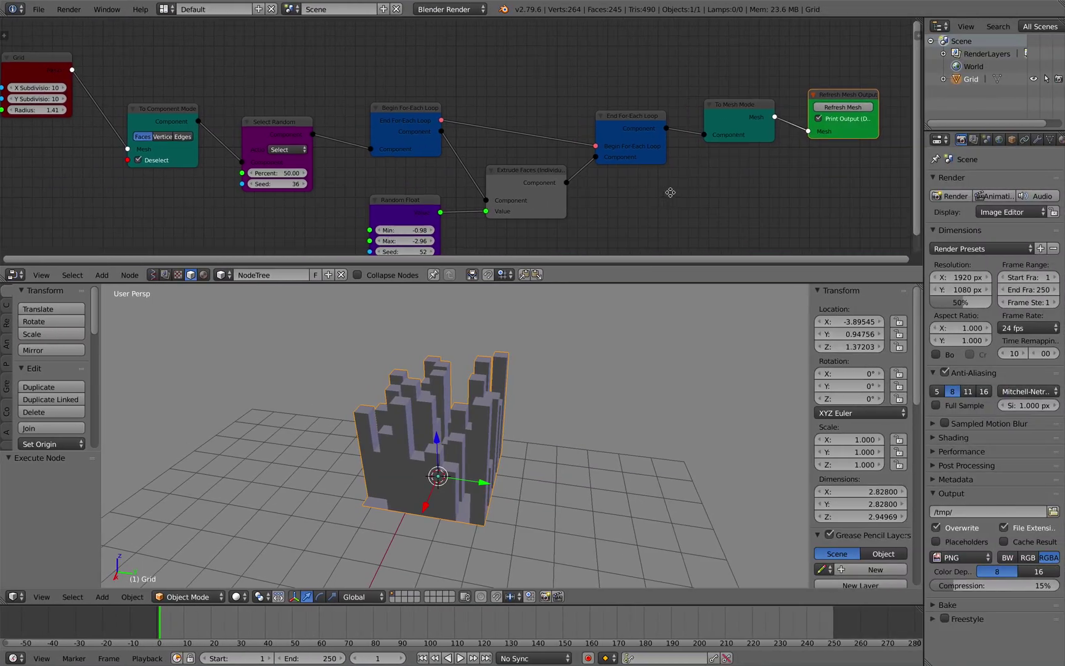
Move the To Mesh Mode and Refresh Mesh Output nodes higher, above the End For-Each Loop node
left_click_drag(729, 119, 744, 102)
left_click(838, 98)
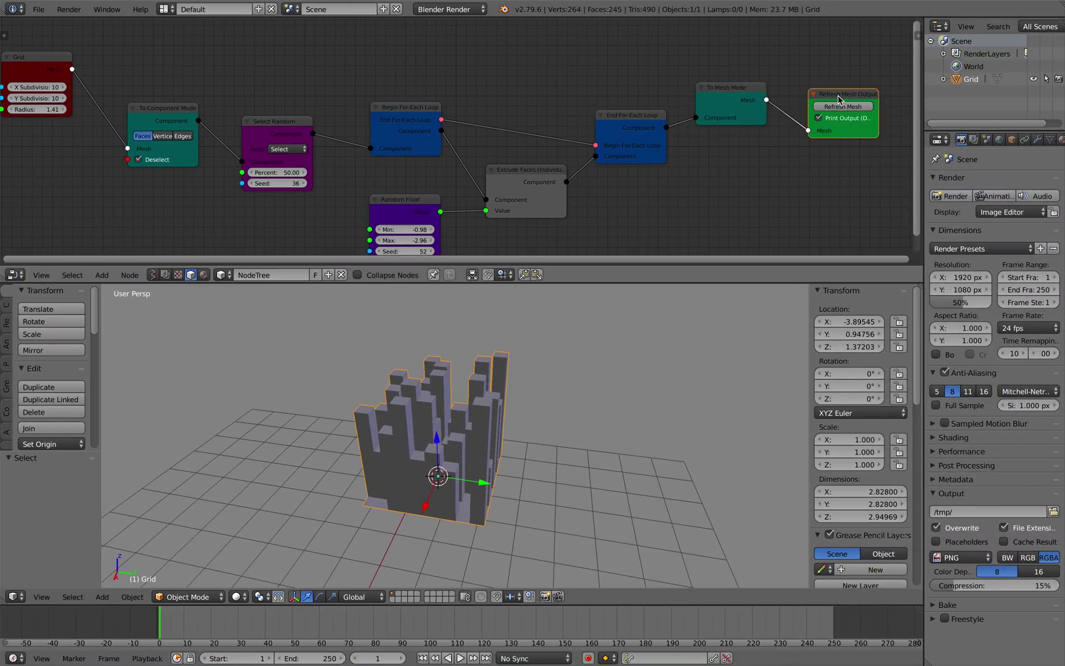
left_click_drag(838, 99, 829, 73)
left_click_drag(753, 95, 737, 71)
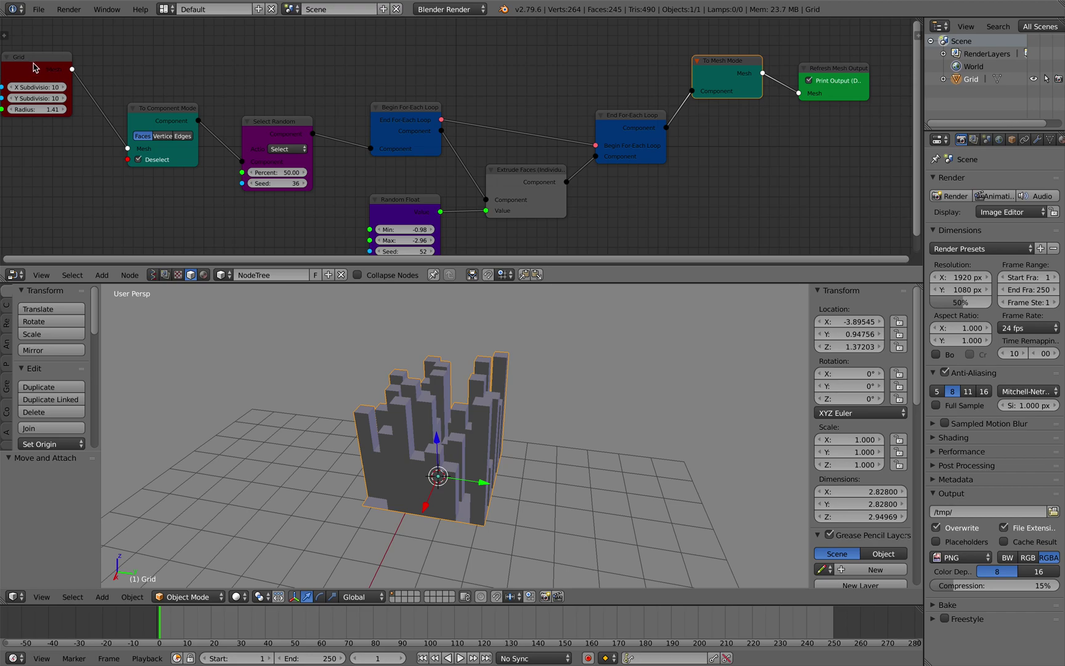
Move the Grid, To Mesh Mode and Refresh Mesh Output nodes slightly higher in the node tree
left_click_drag(34, 67, 38, 54)
left_click_drag(735, 76, 732, 52)
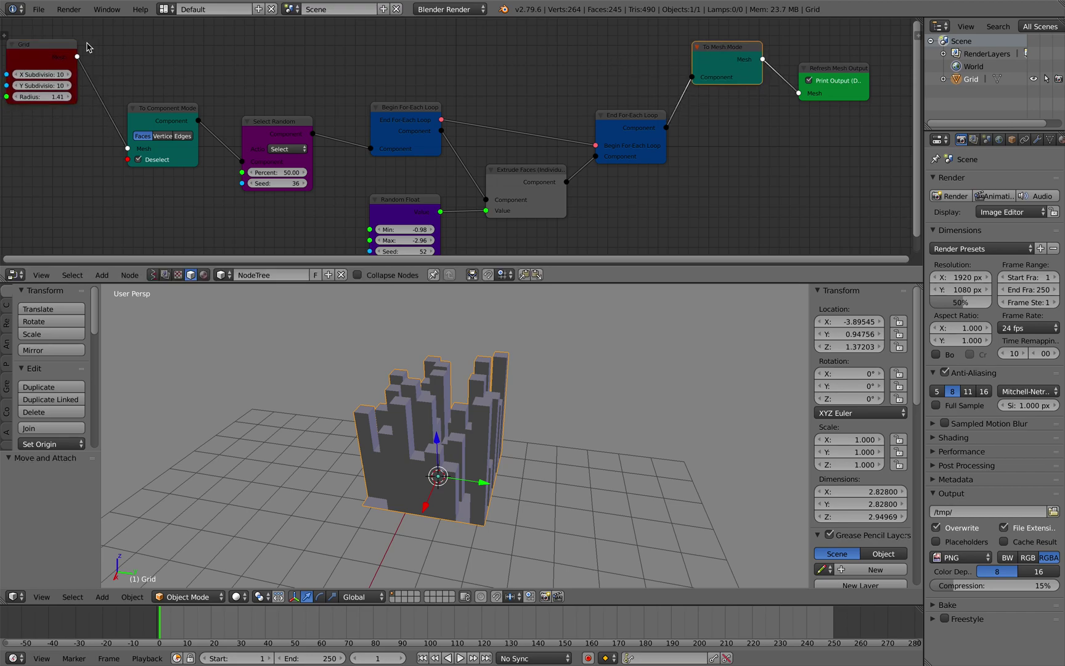
left_click_drag(820, 71, 819, 61)
middle_click_drag(541, 392, 515, 395)
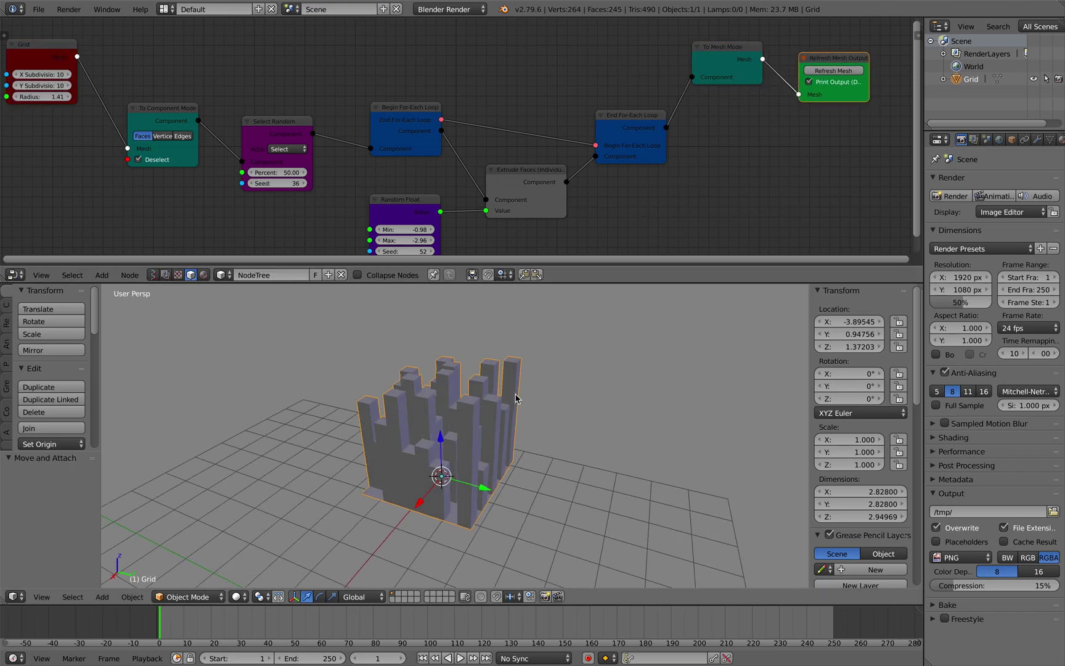
Set the Random Float node's Min to -1.15, Max to -3.15 and Seed to 168
middle_click_drag(435, 185, 455, 149)
scroll(442, 196, "up", 1)
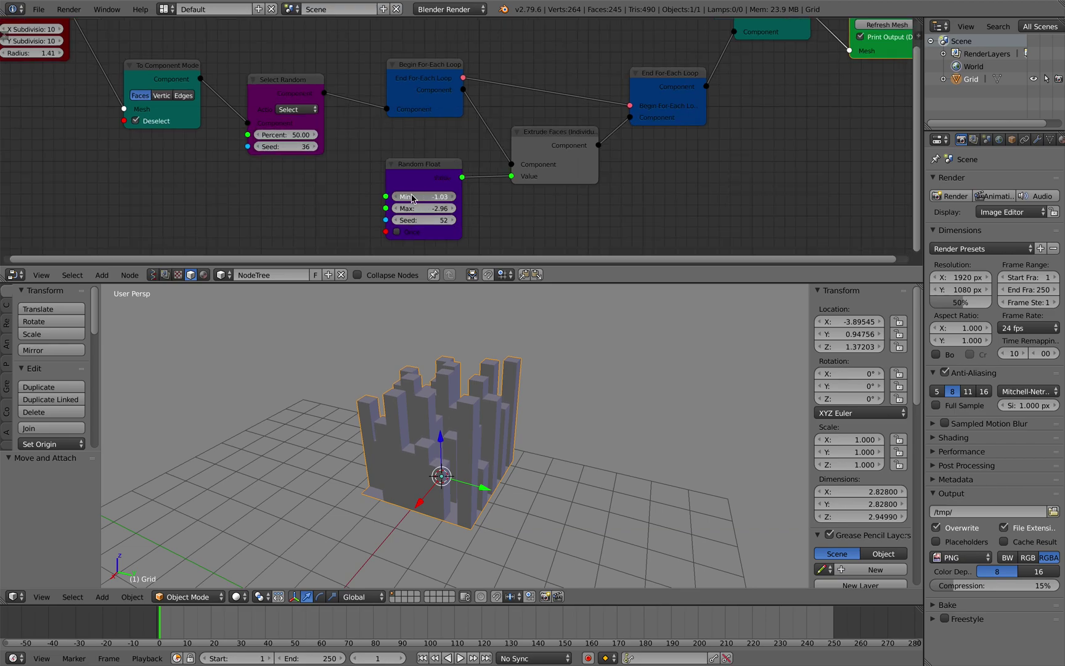
left_click_drag(437, 212, 485, 227)
middle_click_drag(415, 359, 528, 435)
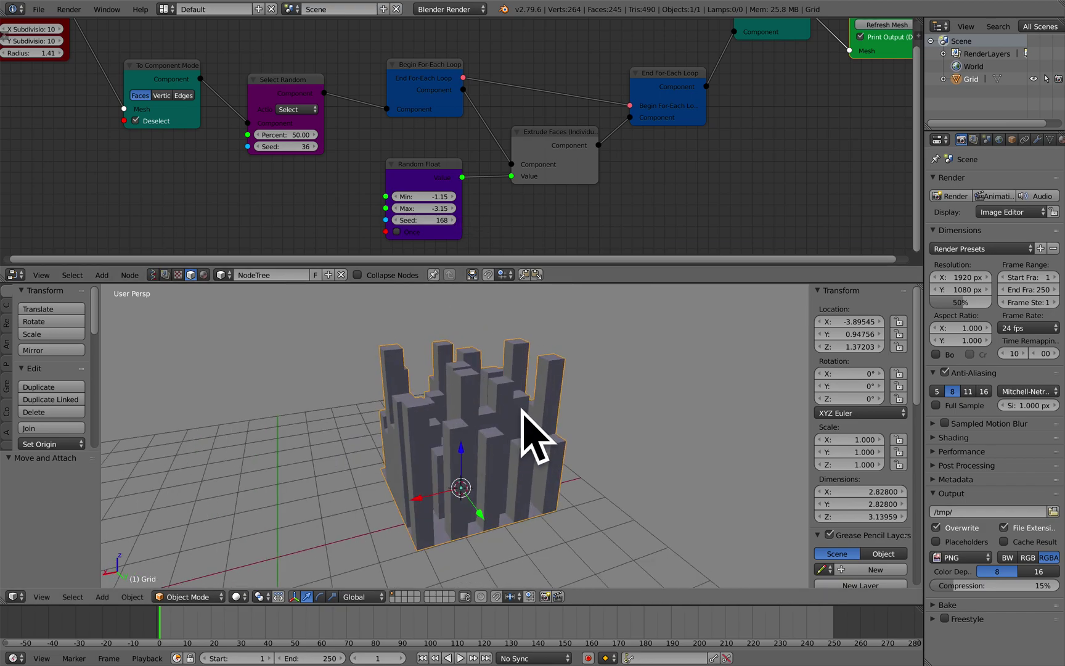
Raise the End For-Each Loop and Extrude Faces (Individual) nodes and save over the existing blend file
middle_click_drag(575, 137, 522, 134)
left_click_drag(622, 90, 627, 69)
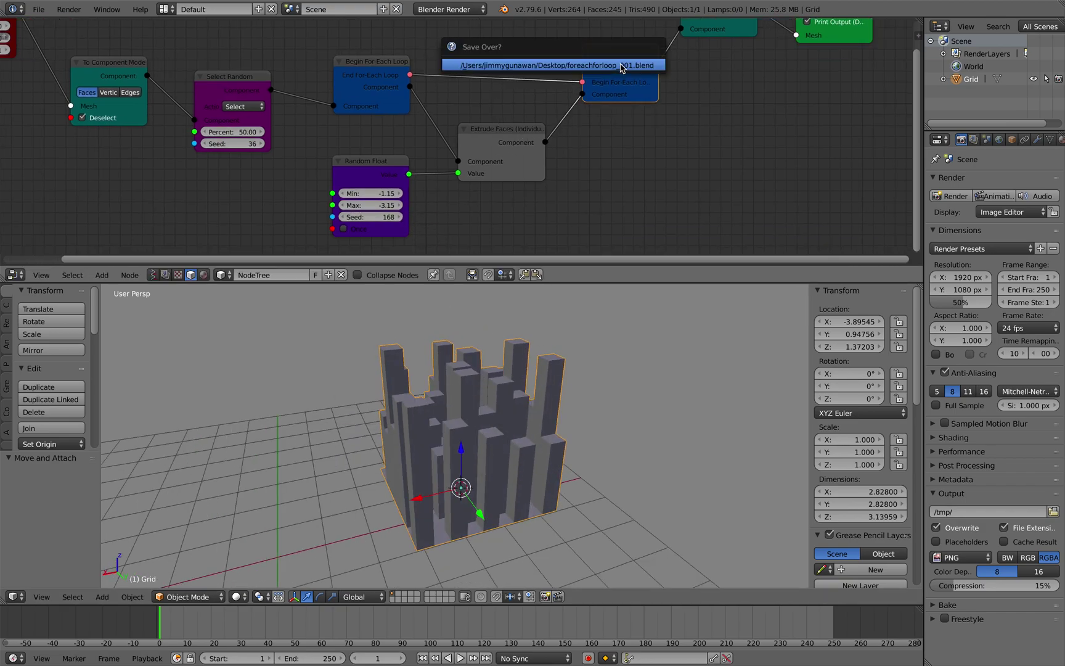
middle_click_drag(636, 162, 622, 164)
left_click_drag(512, 135, 509, 123)
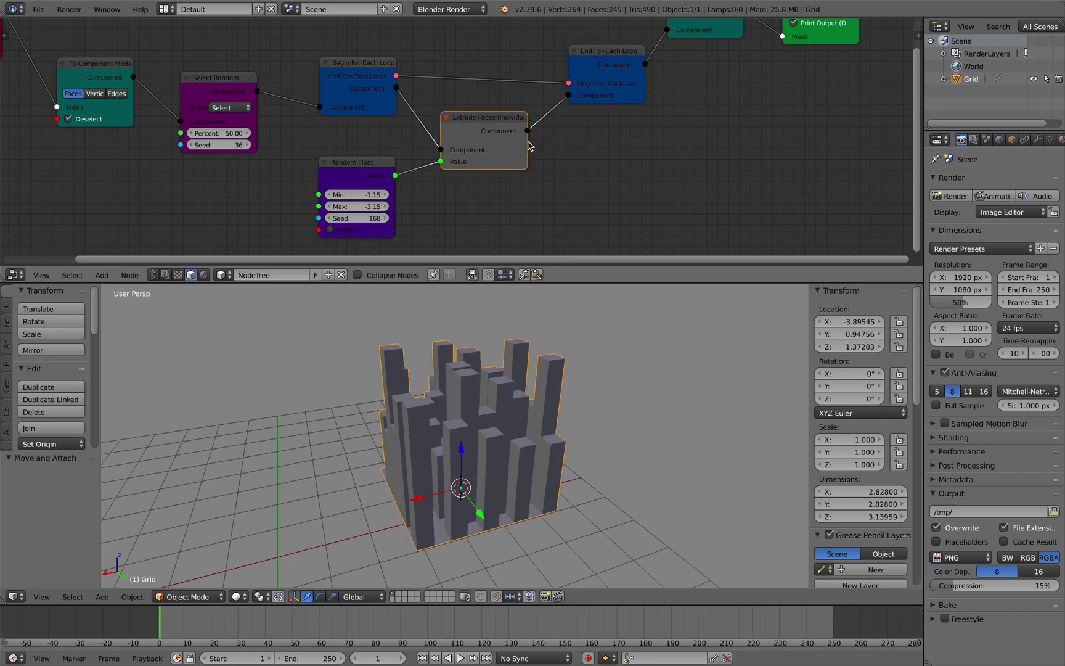
middle_click_drag(457, 132, 389, 131)
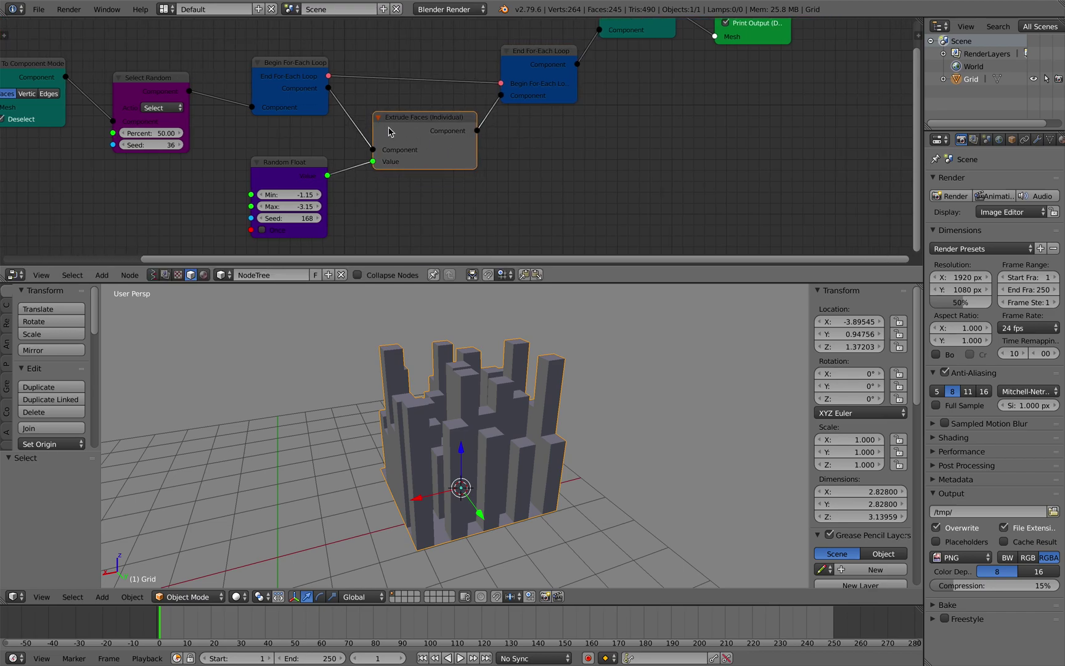
Add a Poke component operator node and place it below the Extrude Faces (Individual) node
key("shift+a")
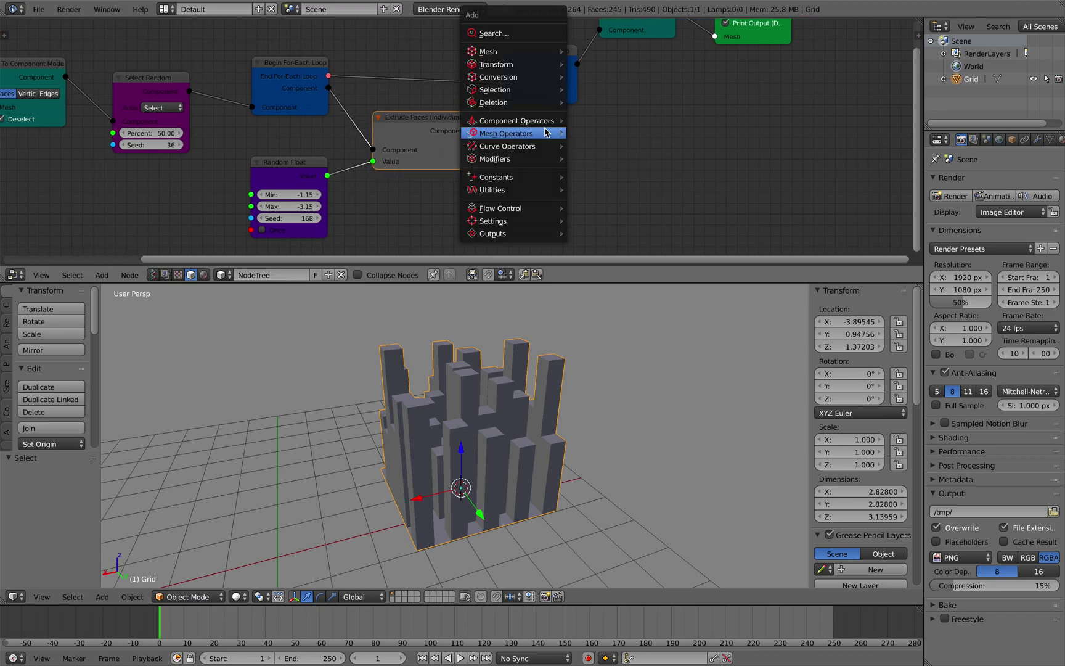
mouse_move(542, 127)
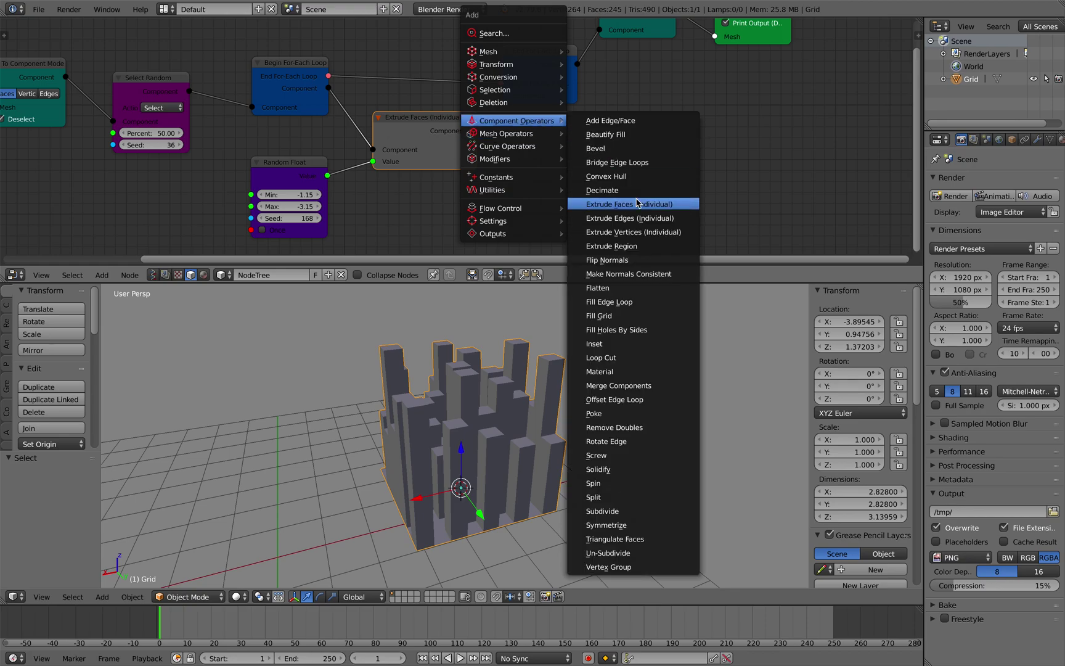
left_click(594, 413)
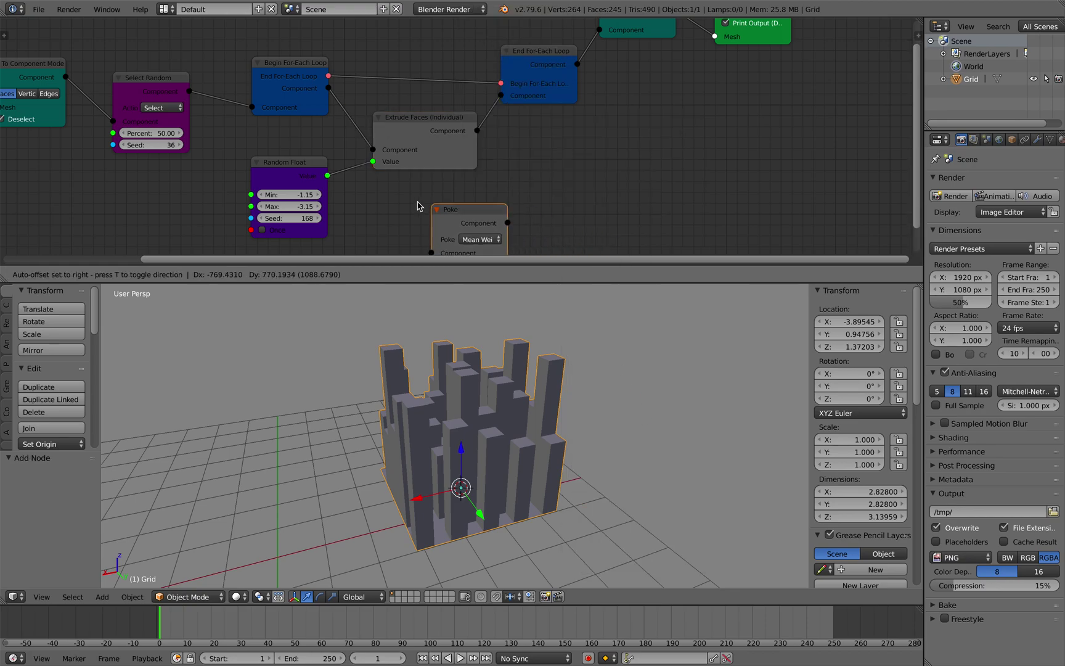
left_click(407, 193)
middle_click_drag(407, 191, 431, 165)
left_click_drag(445, 178, 421, 168)
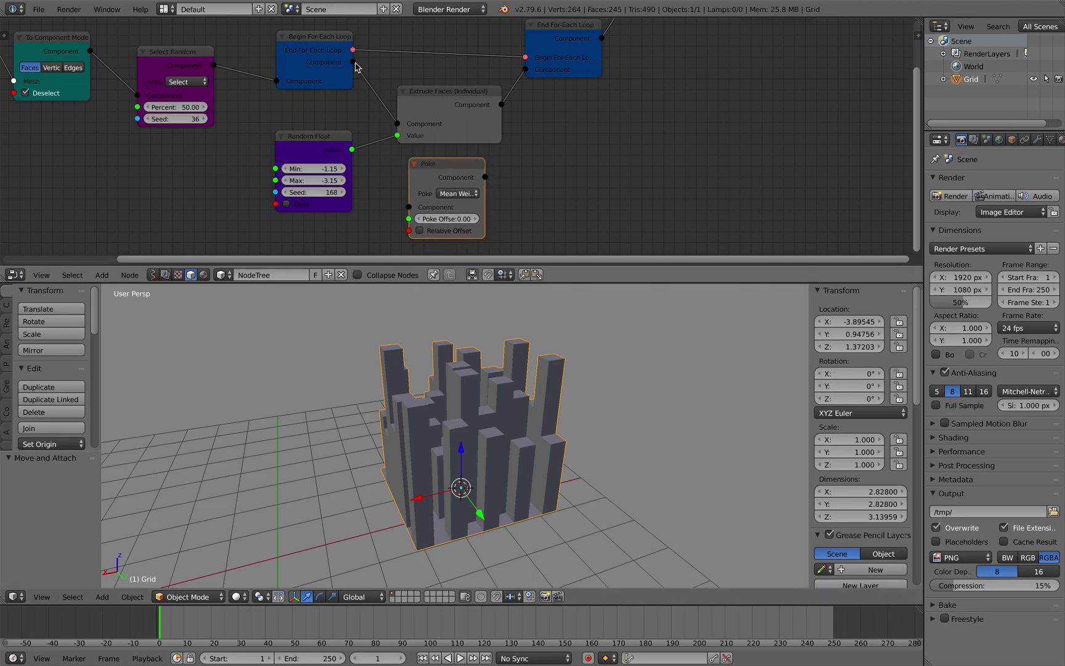
Spread the End For-Each Loop, To Mesh Mode and output nodes apart and insert Poke between Extrude Faces and End For-Each Loop
middle_click_drag(568, 131, 418, 215)
left_click_drag(632, 68, 771, 76)
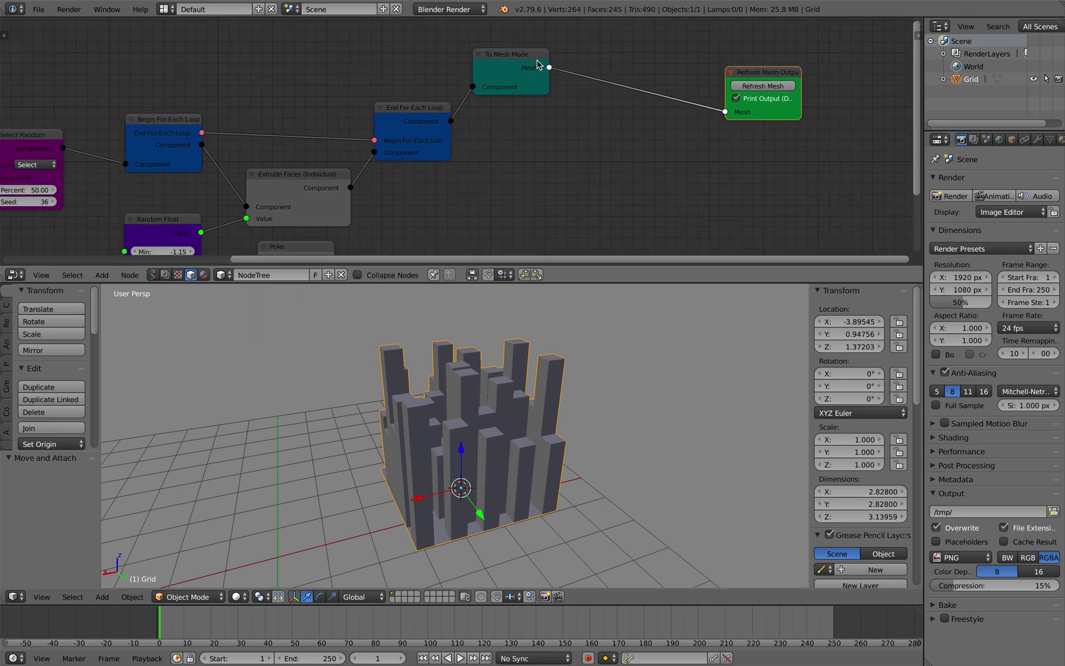
left_click_drag(534, 58, 667, 72)
left_click_drag(423, 119, 523, 112)
middle_click_drag(478, 145, 553, 81)
left_click_drag(384, 126, 380, 116)
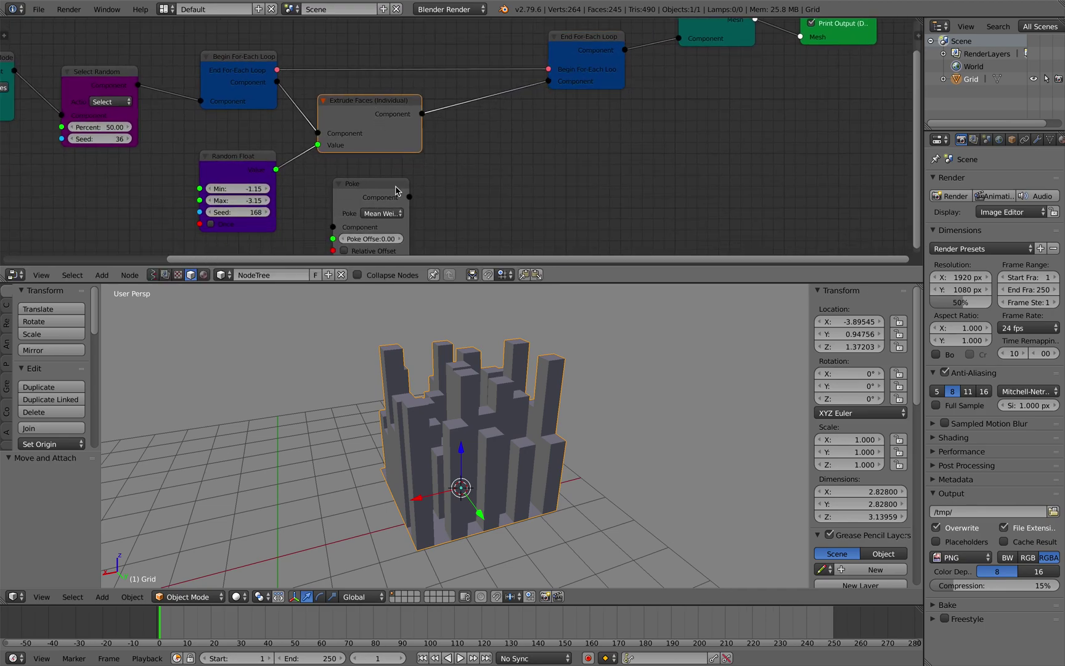
left_click_drag(376, 197, 499, 117)
middle_click_drag(498, 162, 529, 143)
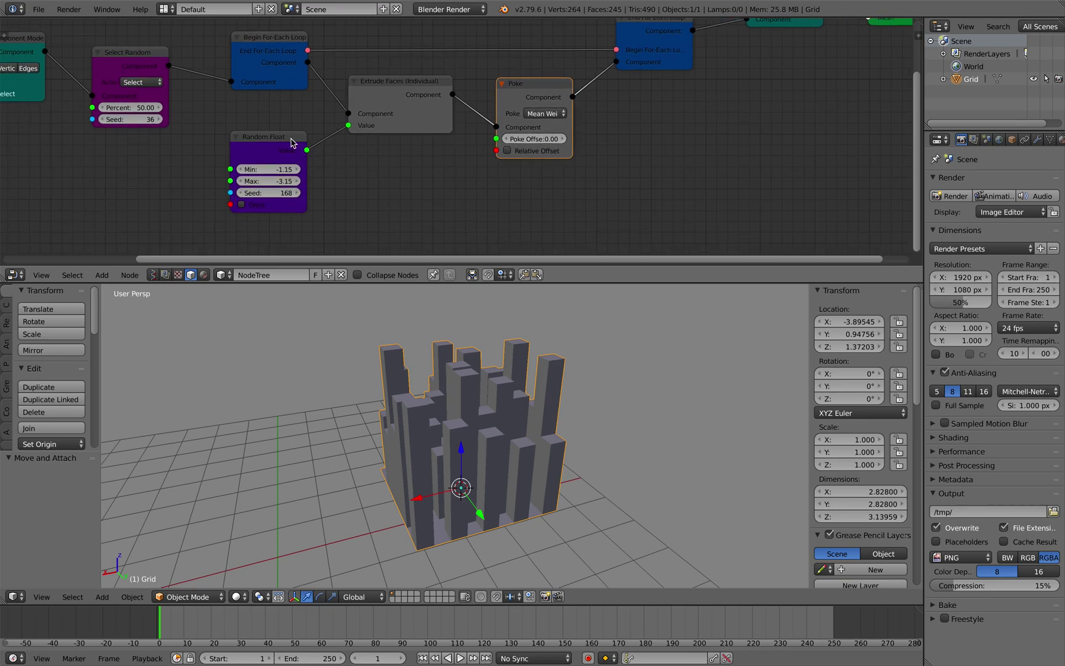
Duplicate the Random Float node and link the copy's Value to the Poke node's Poke Offset
left_click_drag(292, 142, 276, 137)
key("shift+d")
left_click(411, 167)
left_click_drag(427, 174, 509, 141)
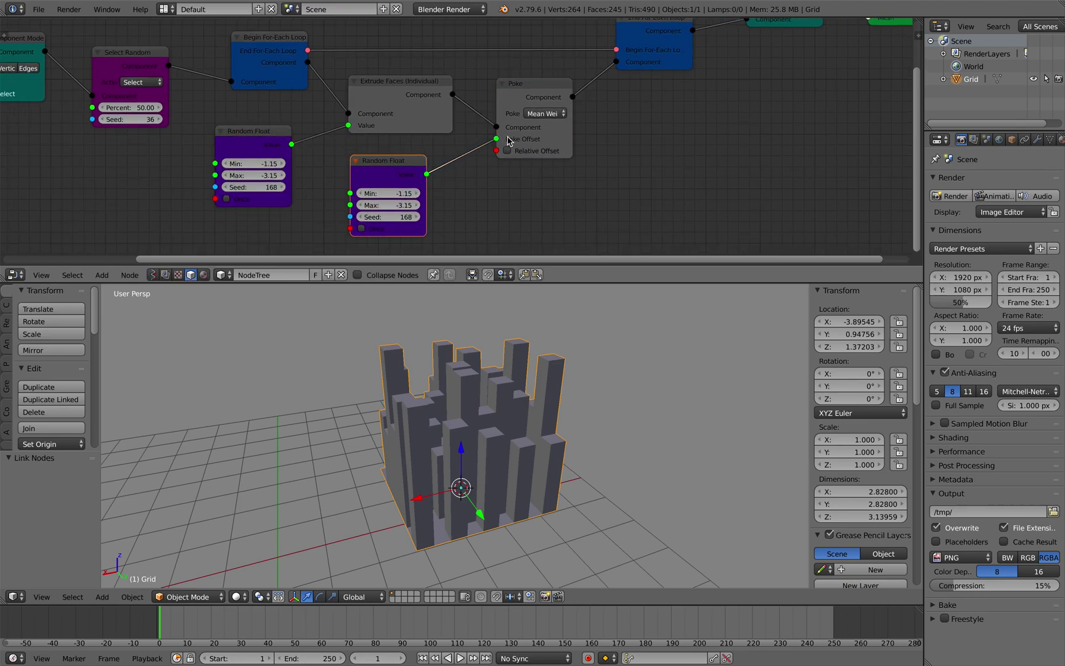
Refresh the mesh from the Refresh Mesh Output node to apply the poke operation
middle_click_drag(579, 150, 528, 181)
middle_click_drag(746, 74, 718, 99)
left_click(834, 46)
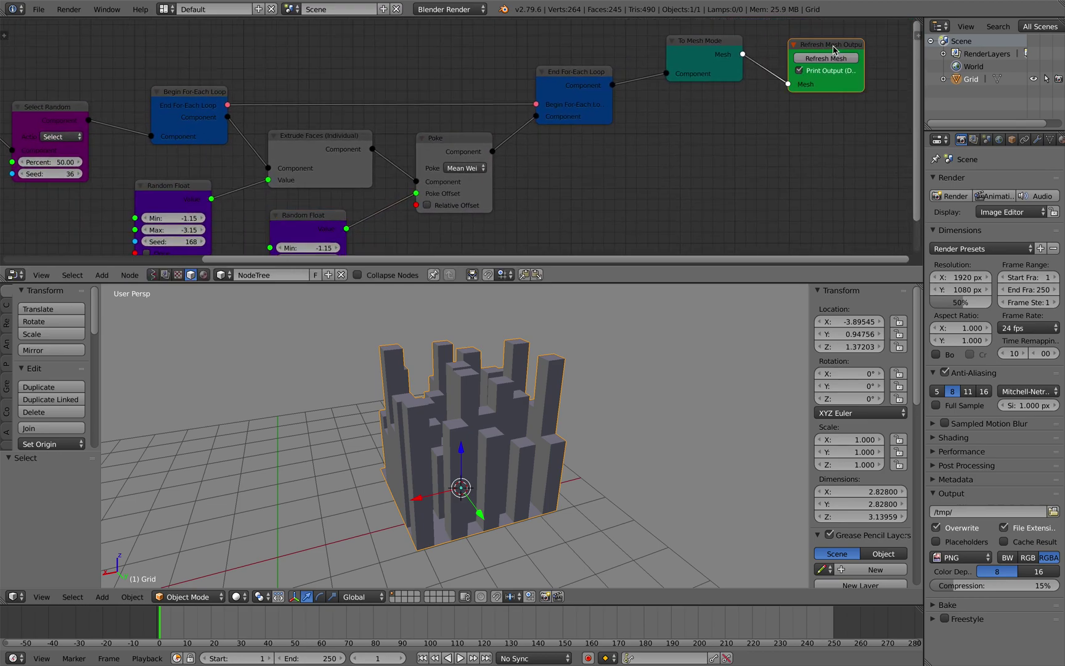
left_click(836, 59)
middle_click_drag(678, 314, 590, 333)
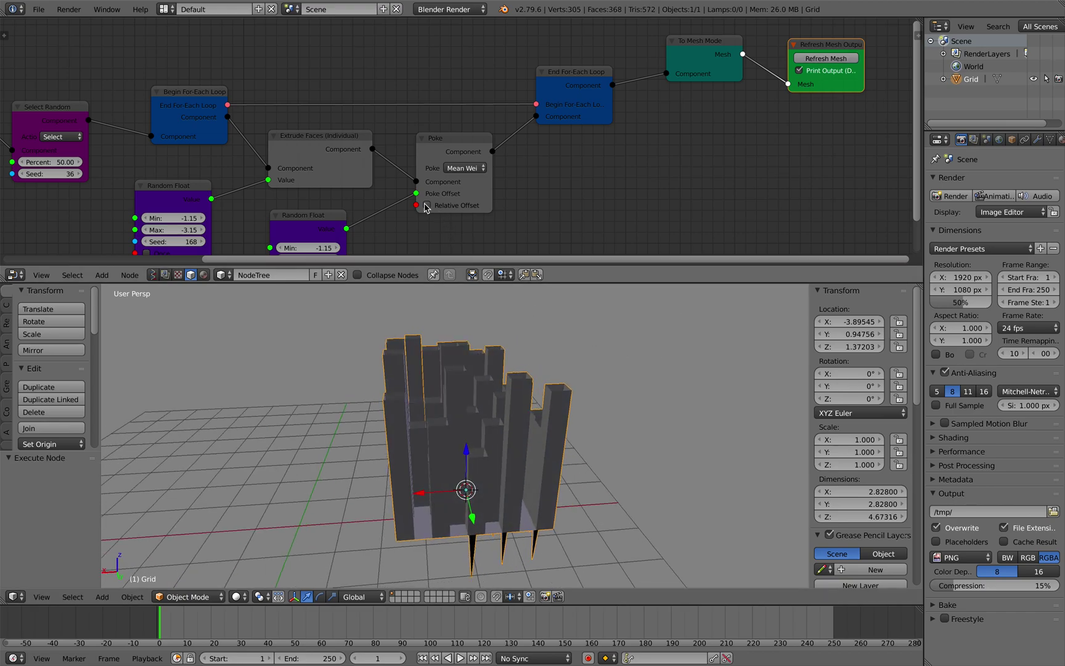
Set the Poke offset's Random Float to Min 0.10 and Max 0.64, disable Print Output, and refresh the mesh
middle_click_drag(343, 235, 387, 181)
left_click_drag(394, 194, 344, 202)
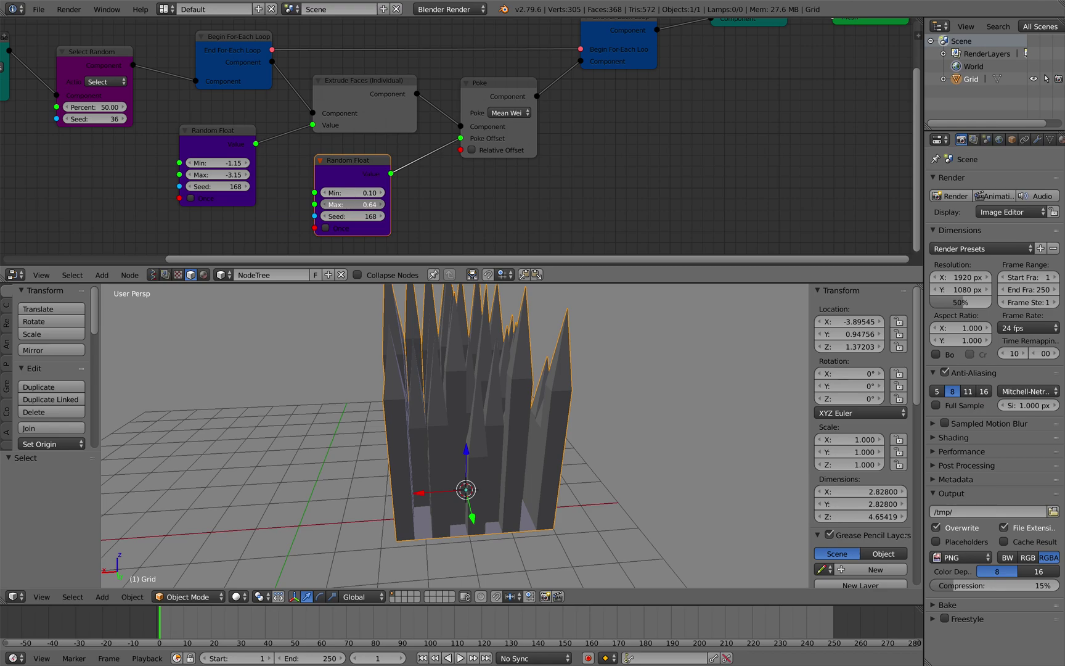
mouse_move(779, 72)
middle_mouse_down()
mouse_move(726, 100)
mouse_move(768, 103)
mouse_move(752, 122)
middle_mouse_up()
left_click(790, 47)
left_click(798, 66)
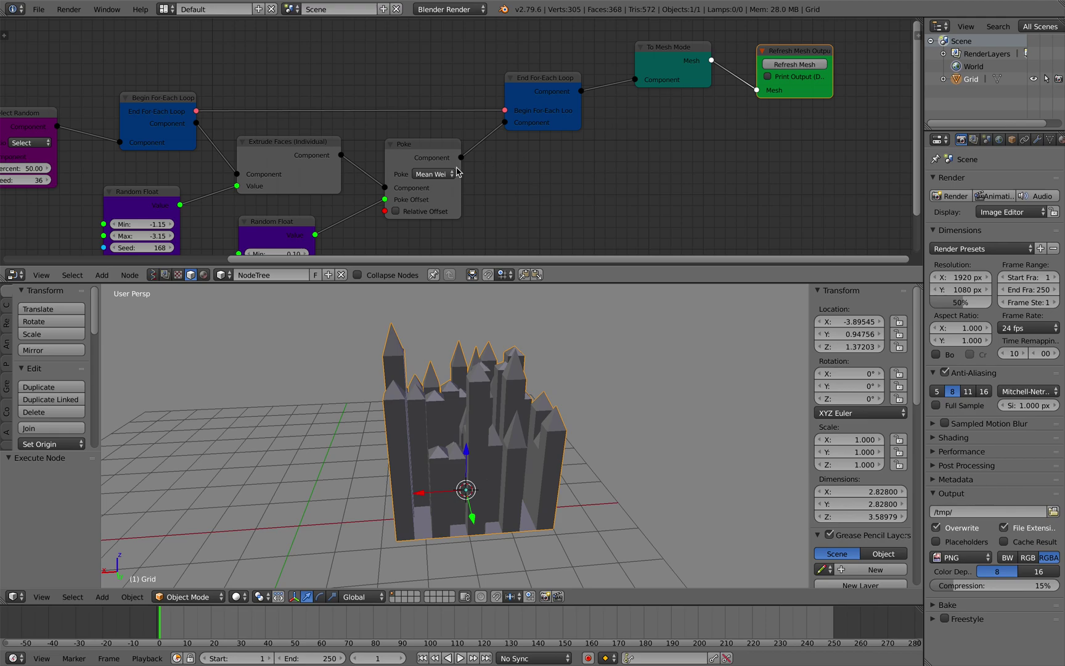
mouse_move(513, 381)
middle_mouse_down()
mouse_move(529, 379)
mouse_move(508, 371)
mouse_move(521, 365)
middle_mouse_up()
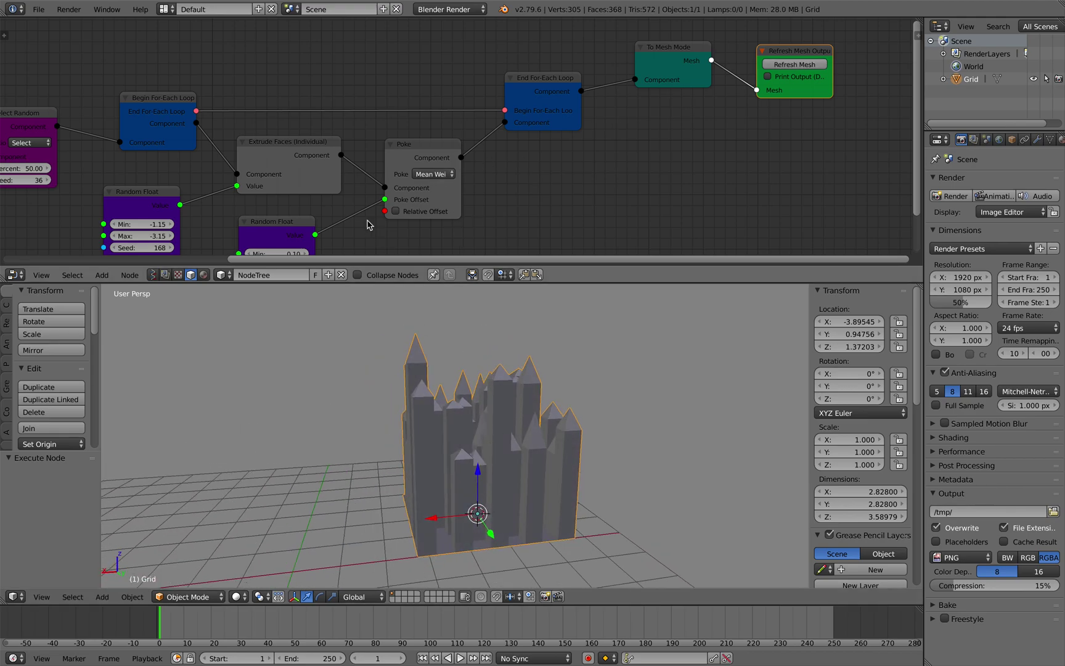
Set the seeds to 448 for the extrusion's Random Float and 232 for the poke's, and refresh the mesh
scroll(369, 225, "left", 5)
scroll(368, 225, "down", 2)
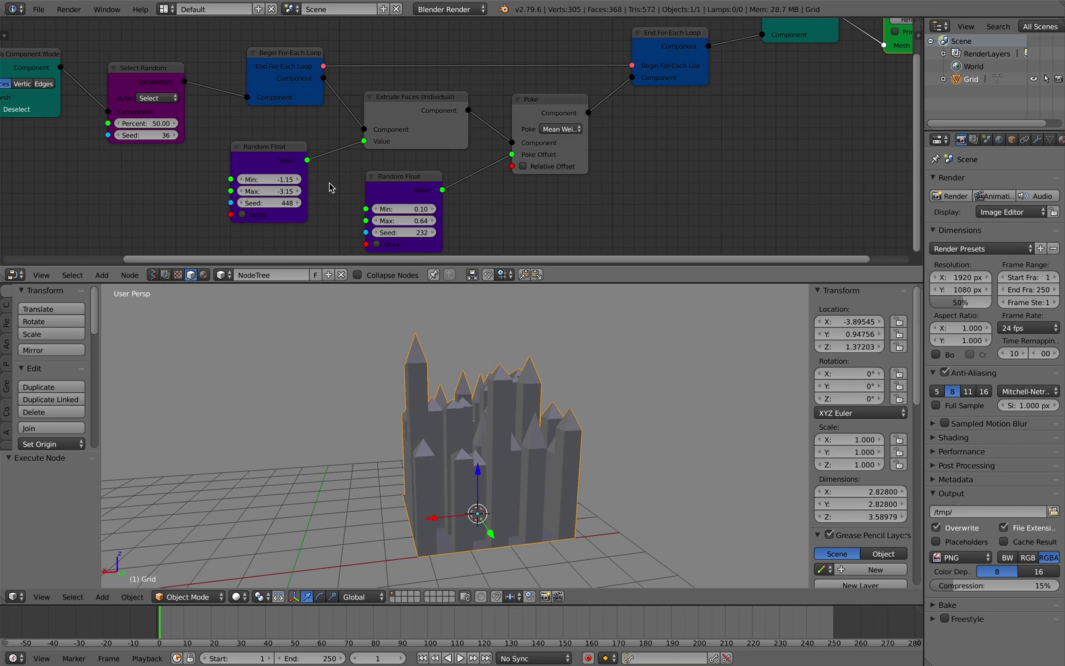
scroll(557, 123, "right", 5, "ctrl")
scroll(675, 107, "up", 1)
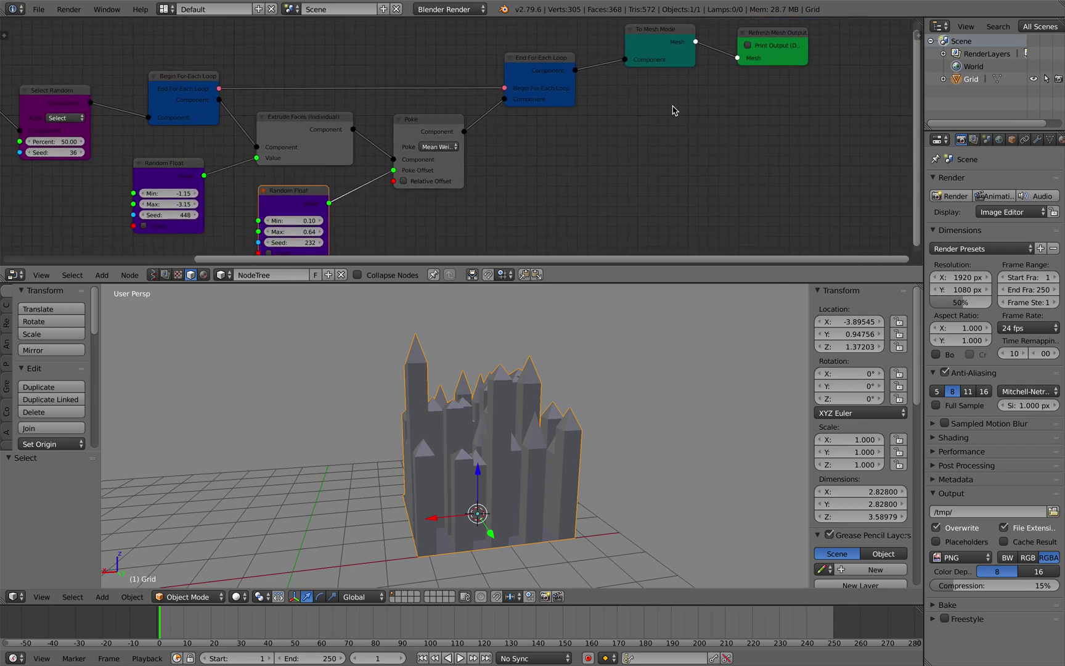
left_click(762, 36)
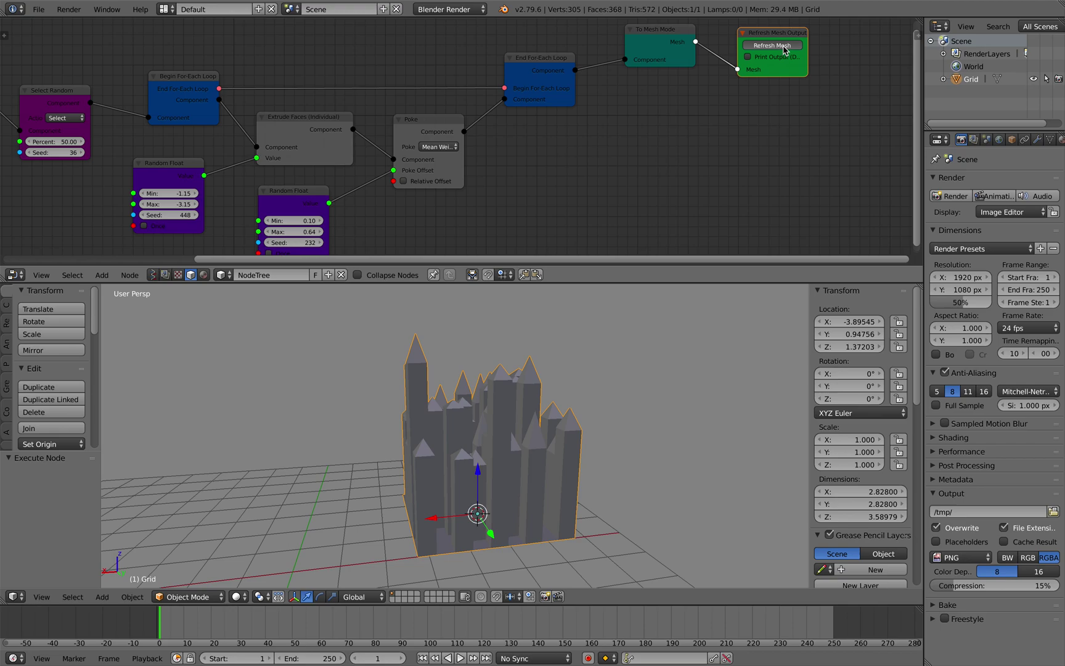
Enable Relative Offset on the Poke node and set its Random Float to Min 0.94 and Max 5.26
middle_click_drag(398, 203, 426, 155)
left_click(448, 134)
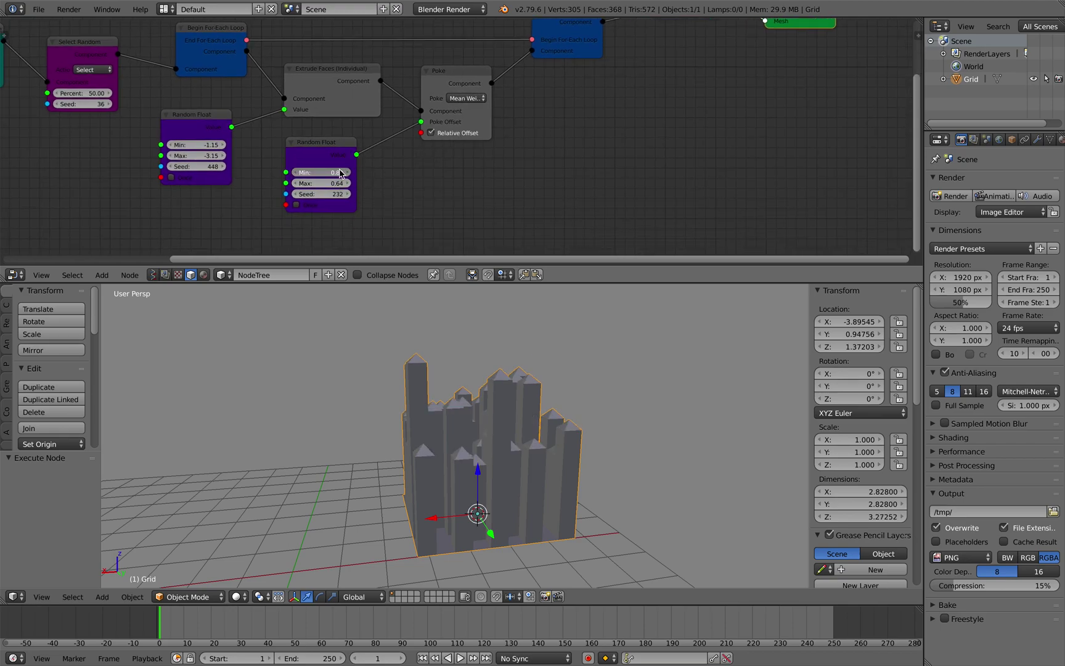
left_click_drag(329, 181, 378, 192)
middle_click_drag(538, 439, 391, 450)
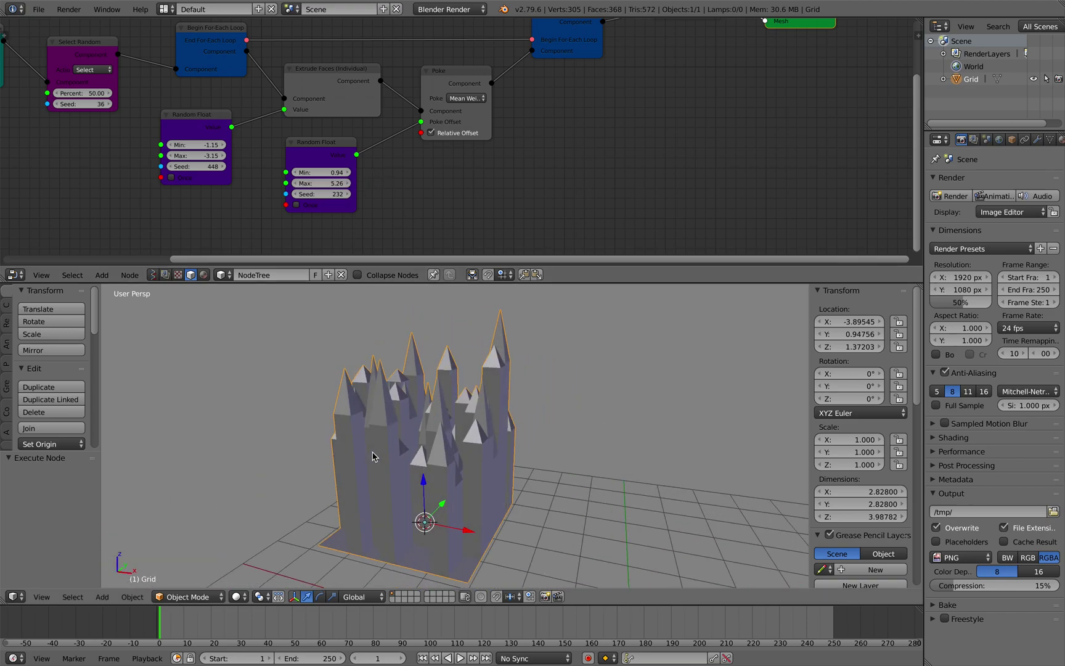
Orbit around the spiked grid and save over the existing blend file
mouse_move(436, 447)
middle_mouse_down()
mouse_move(375, 448)
mouse_move(441, 431)
middle_mouse_up()
key("ctrl+s")
left_click(441, 433)
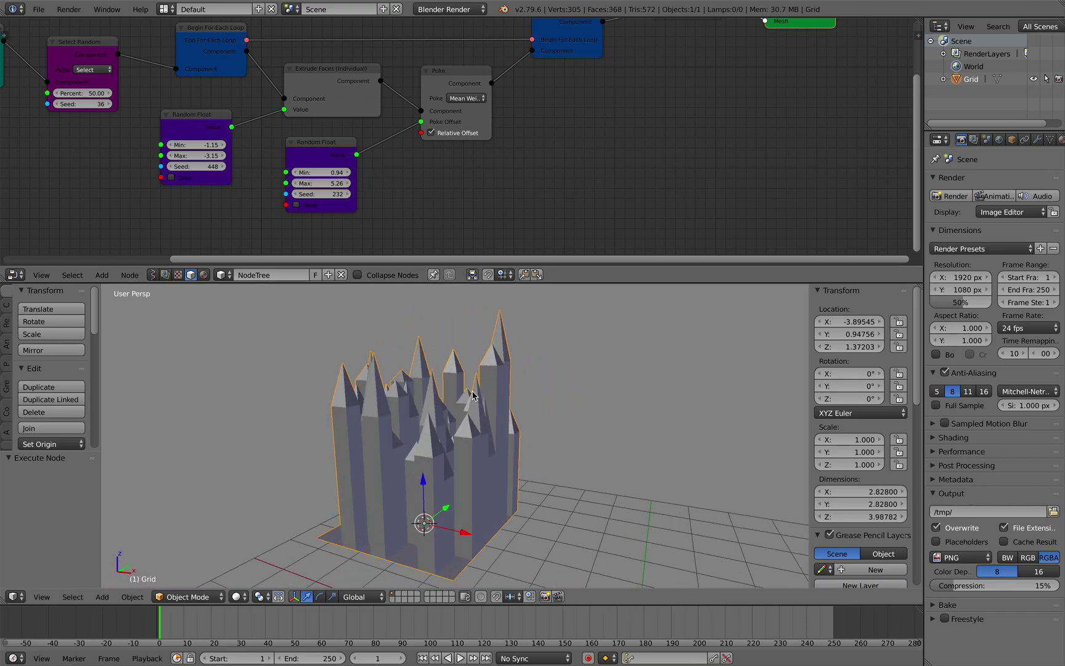
middle_click_drag(473, 395, 450, 429)
key("ctrl+s")
left_click(479, 385)
key("ctrl+s")
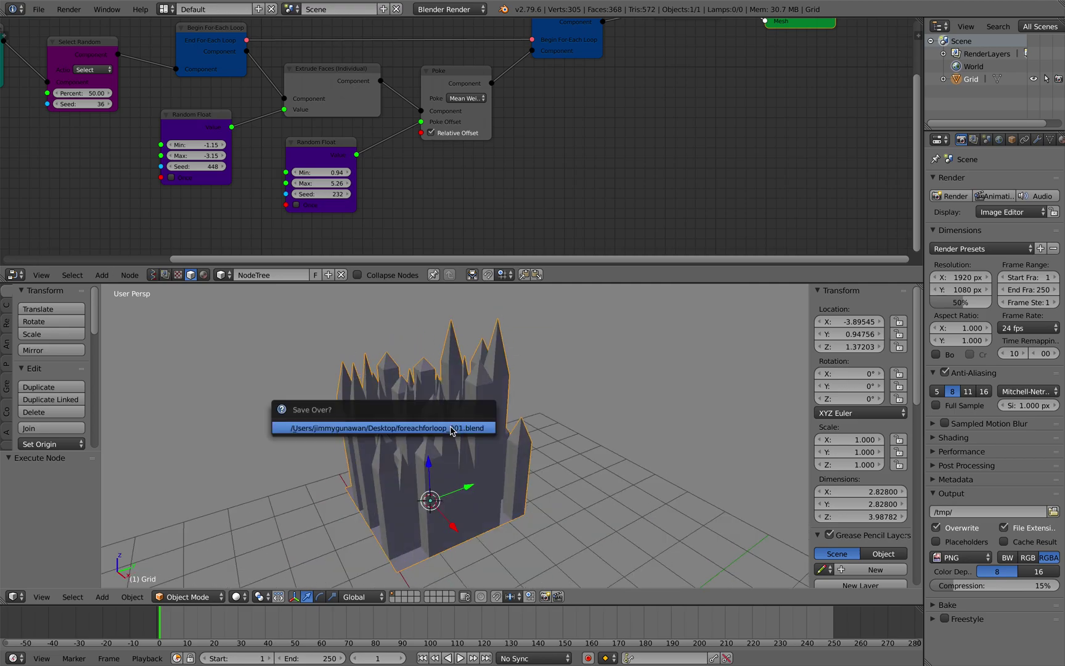
left_click(453, 428)
Move the End For-Each Loop, To Mesh Mode and Refresh Mesh Output nodes farther from the Poke node
scroll(561, 98, "up", 5)
left_click(534, 59)
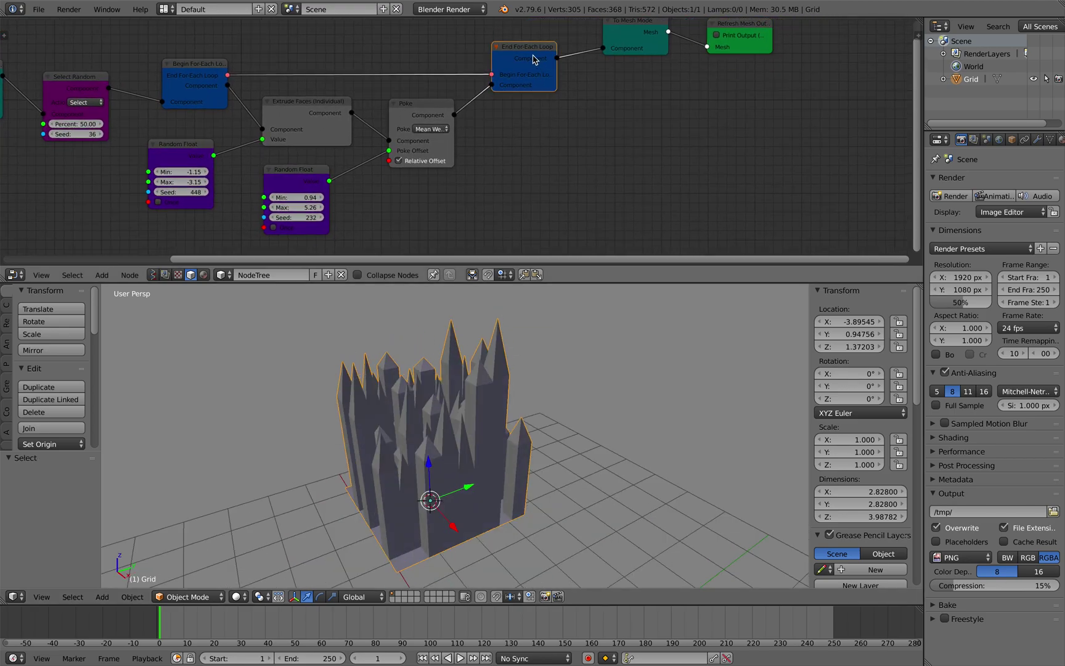
left_click_drag(533, 59, 542, 61)
left_click_drag(634, 38, 663, 38)
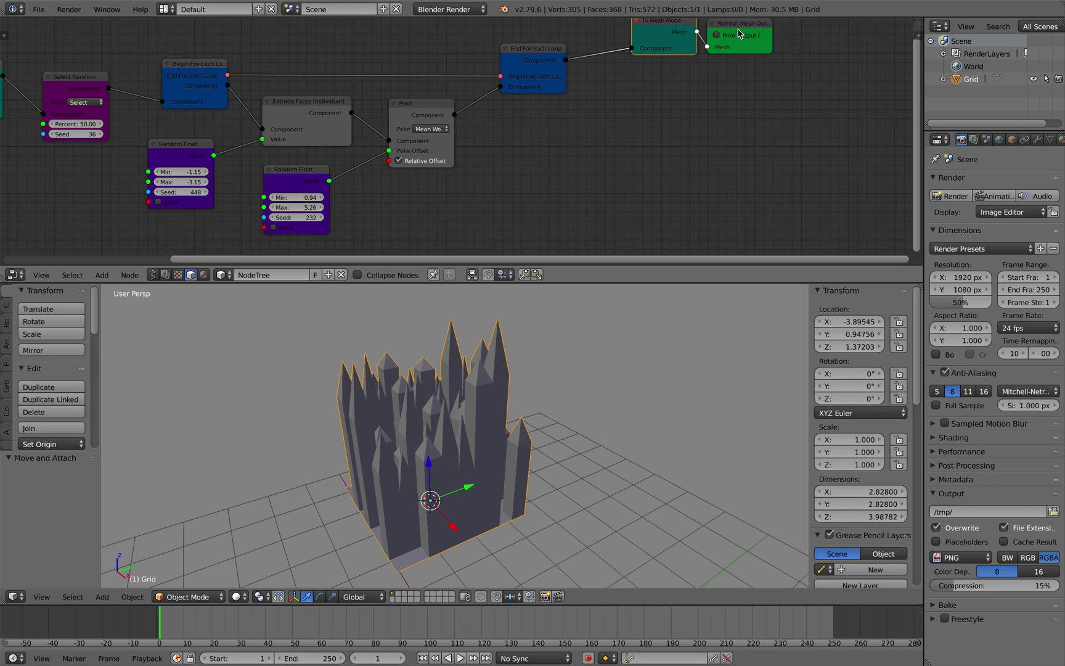
left_click_drag(739, 34, 801, 43)
Add an Inset component operator node and place it in free space near the Poke node
left_click_drag(341, 112, 339, 108)
middle_click_drag(339, 108, 362, 111)
key("shift+a")
mouse_move(600, 130)
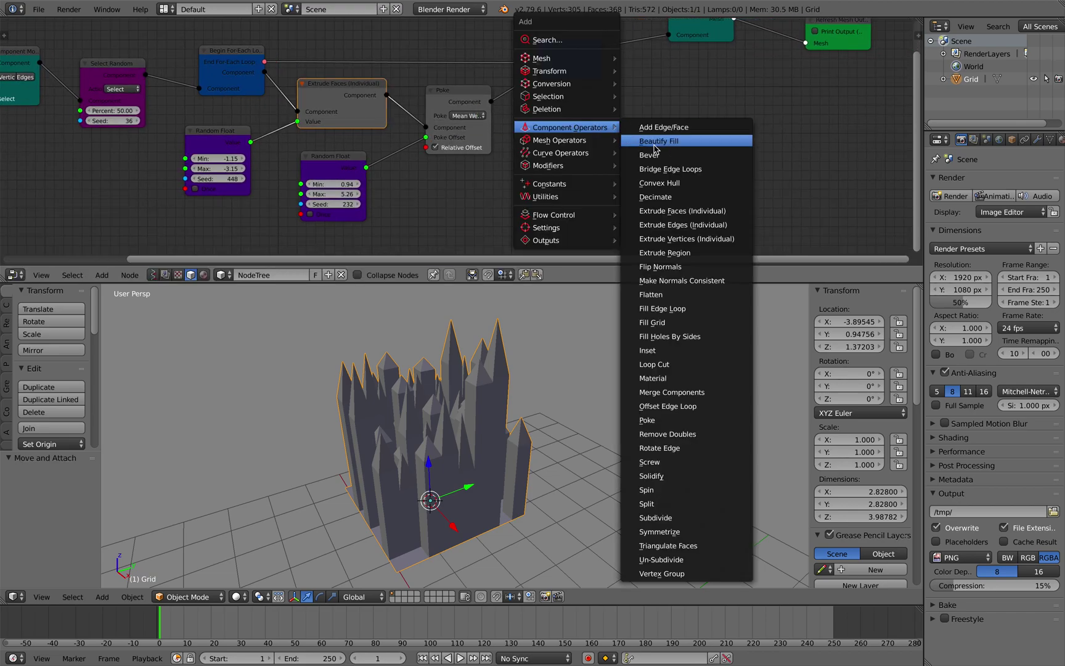
left_click(682, 350)
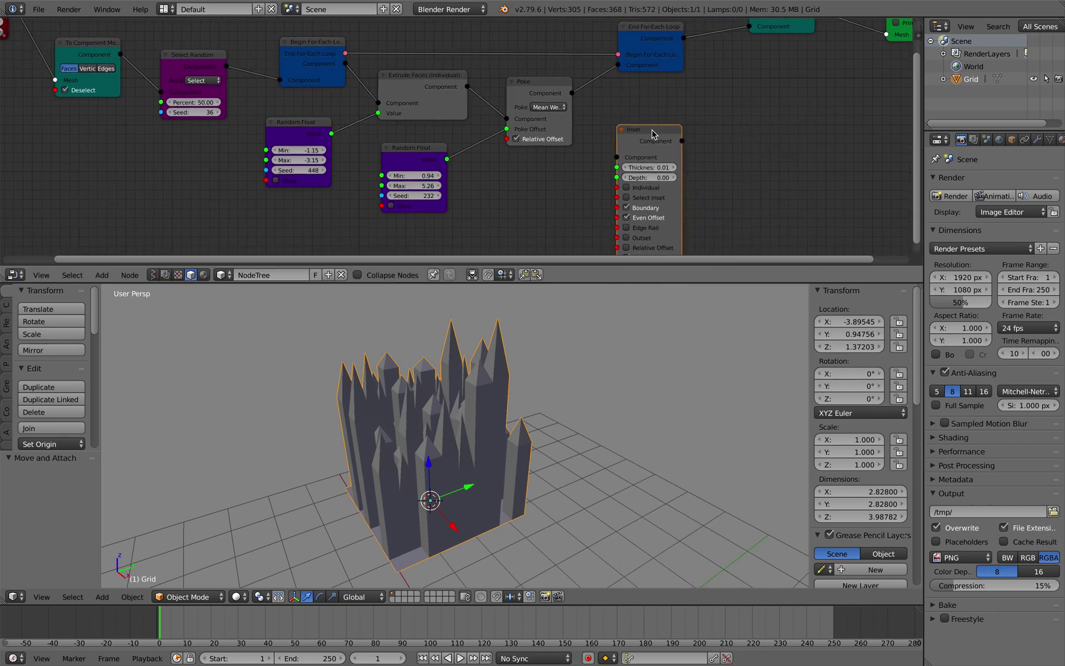
left_click_drag(650, 133, 622, 131)
middle_click_drag(622, 131, 452, 182)
Make room beside the Begin For-Each Loop node and insert the Inset node between it and Extrude Faces (Individual)
left_click_drag(497, 85, 544, 83)
left_click_drag(623, 60, 786, 65)
middle_click_drag(406, 145, 460, 116)
left_click_drag(427, 111, 484, 114)
left_click_drag(348, 109, 421, 106)
left_click_drag(523, 151, 306, 97)
middle_click_drag(328, 111, 443, 103)
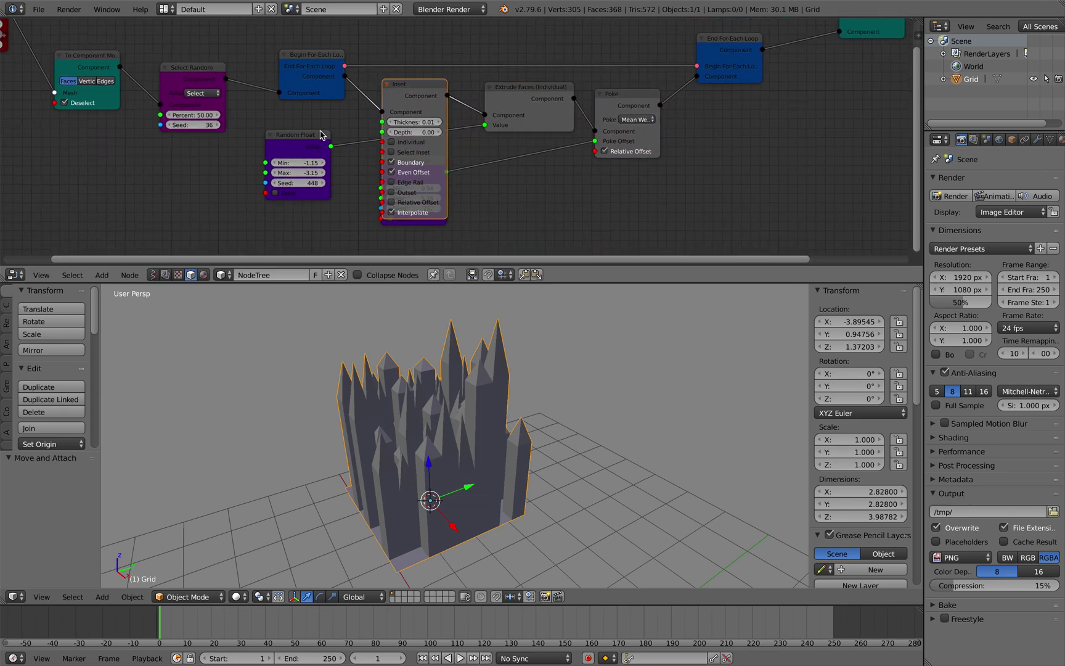
Move the two Random Float nodes clear of the Inset node, placing them below Extrude Faces and Poke
left_click_drag(322, 135, 299, 183)
left_click_drag(417, 86, 370, 90)
left_click_drag(424, 158, 508, 179)
middle_click_drag(508, 177, 578, 156)
left_click_drag(371, 172, 628, 164)
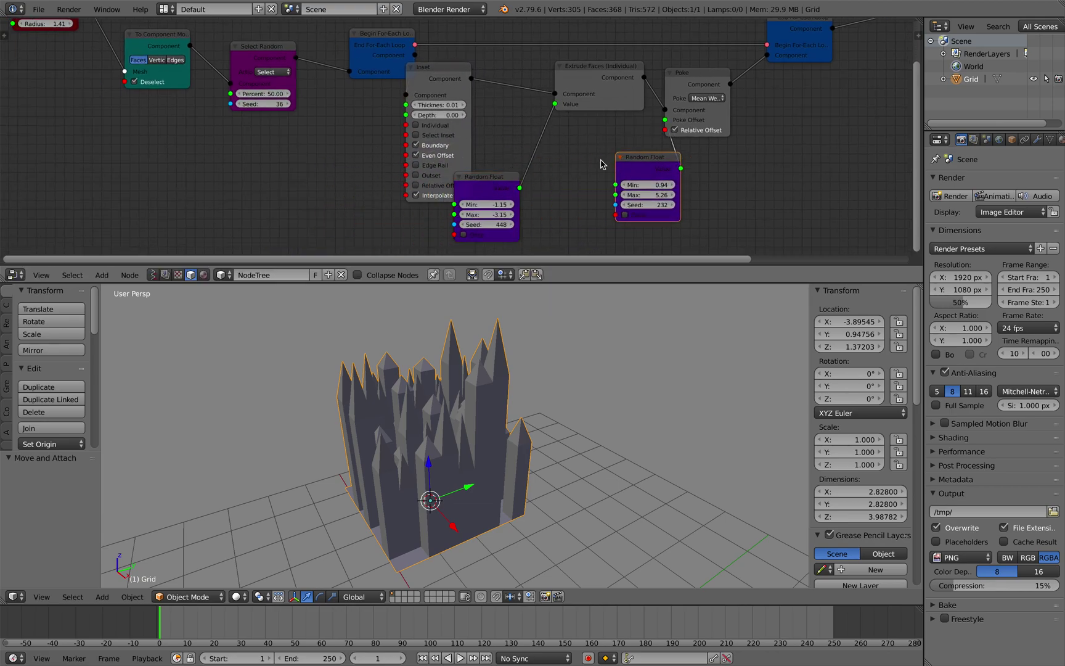
Duplicate the Random Float node that feeds Extrude Faces, place the copy beside Inset and connect its Value to Inset's Depth
left_click_drag(497, 183, 540, 164)
key("shift+d")
left_click(310, 143)
scroll(310, 143, "up", 1)
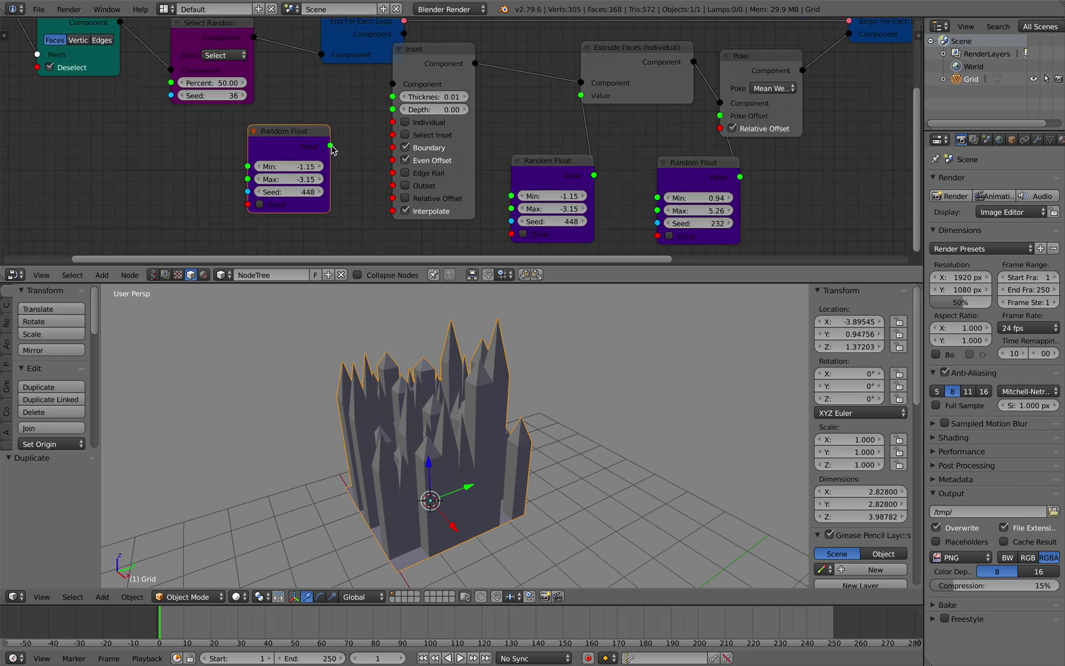
left_click_drag(331, 146, 357, 109)
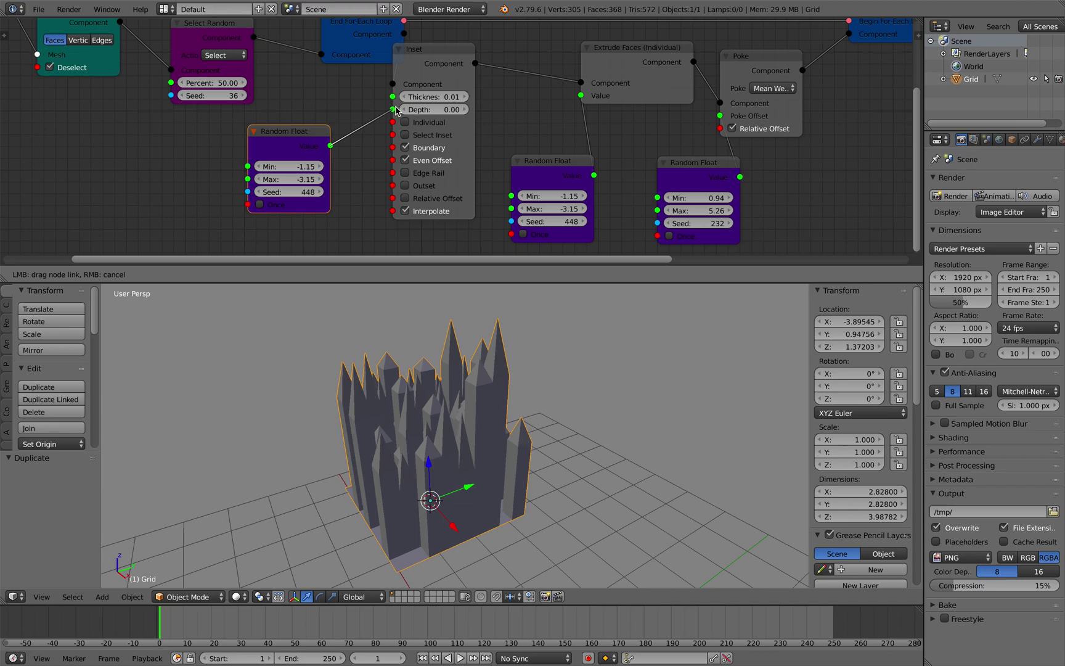
left_click_drag(395, 109, 394, 109)
Shift the Inset node away from the new Random Float, set its Thickness to 0.13 and refresh the mesh
left_click_drag(436, 68, 463, 100)
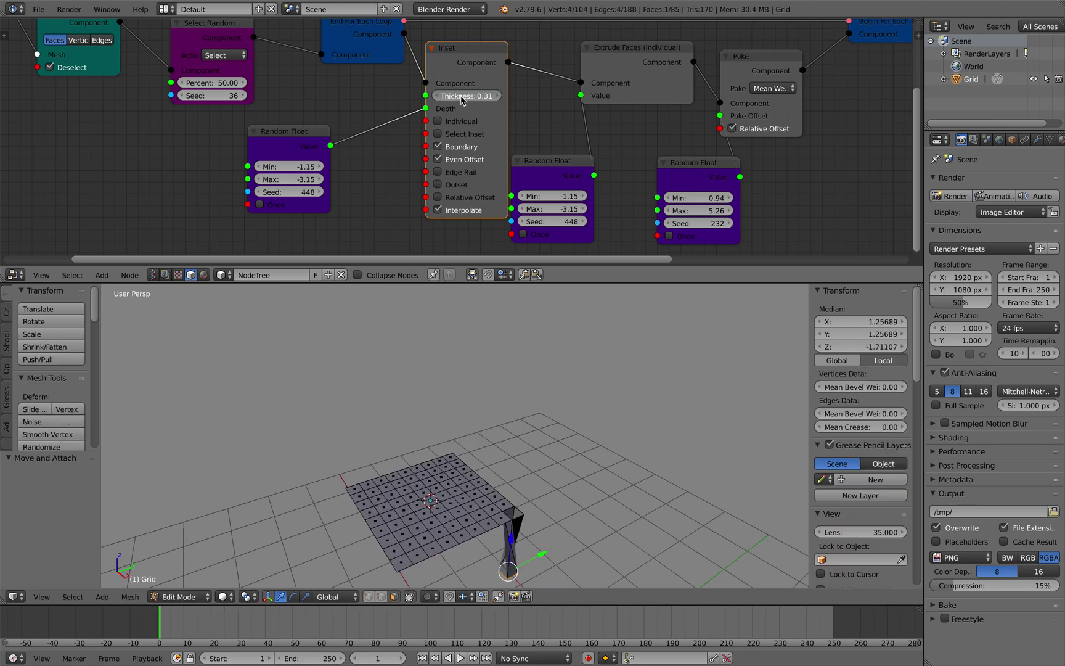
scroll(457, 97, "down", 2)
middle_click_drag(760, 120, 475, 157)
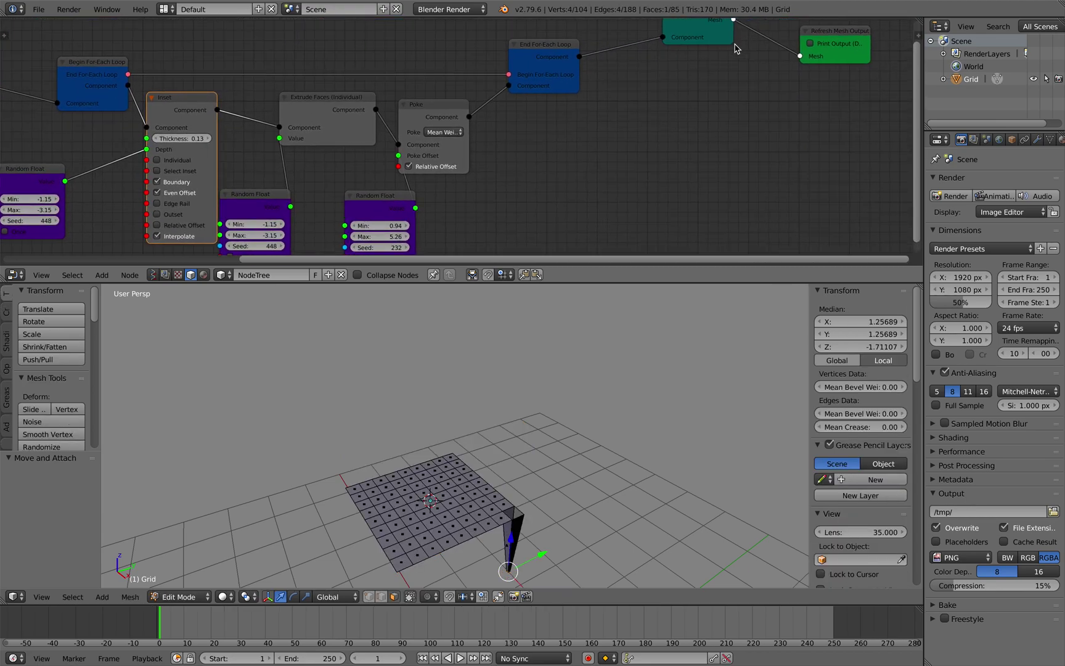
left_click(847, 35)
left_click(845, 50)
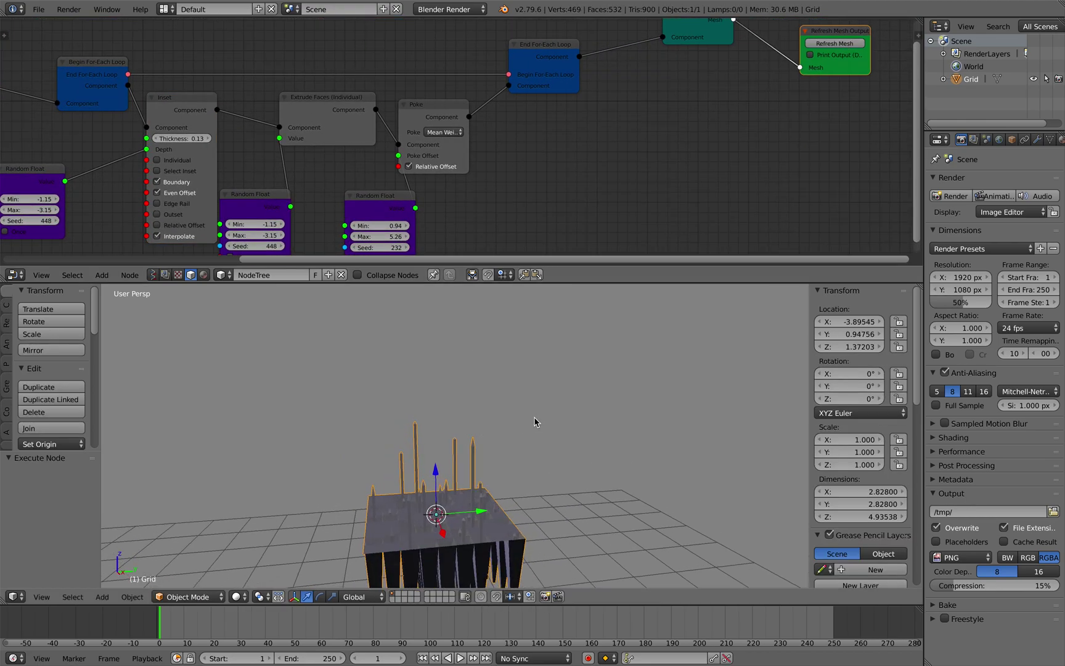
Set the Depth Random Float to Min 0.20, Max 0.50 and Seed 488, with Inset Thickness 0.12, and refresh the mesh
middle_click_drag(373, 175, 529, 140)
scroll(458, 134, "up", 1)
left_click_drag(242, 152, 259, 149)
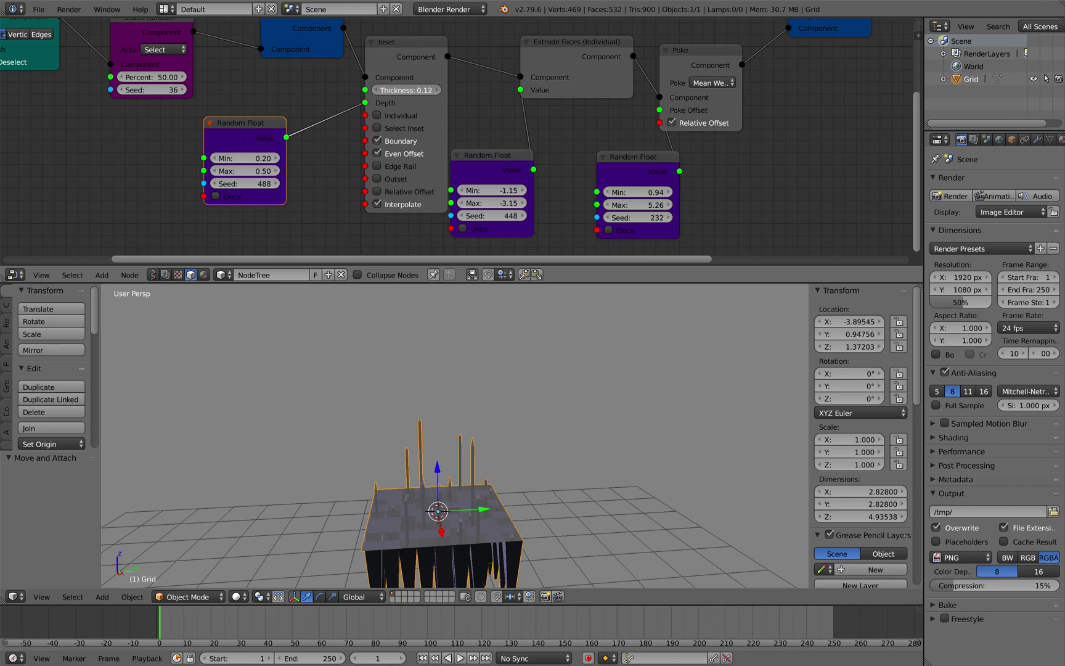
middle_click_drag(875, 92, 689, 137)
middle_click_drag(897, 74, 712, 112)
scroll(727, 110, "down", 1)
left_click(774, 58)
left_click(784, 69)
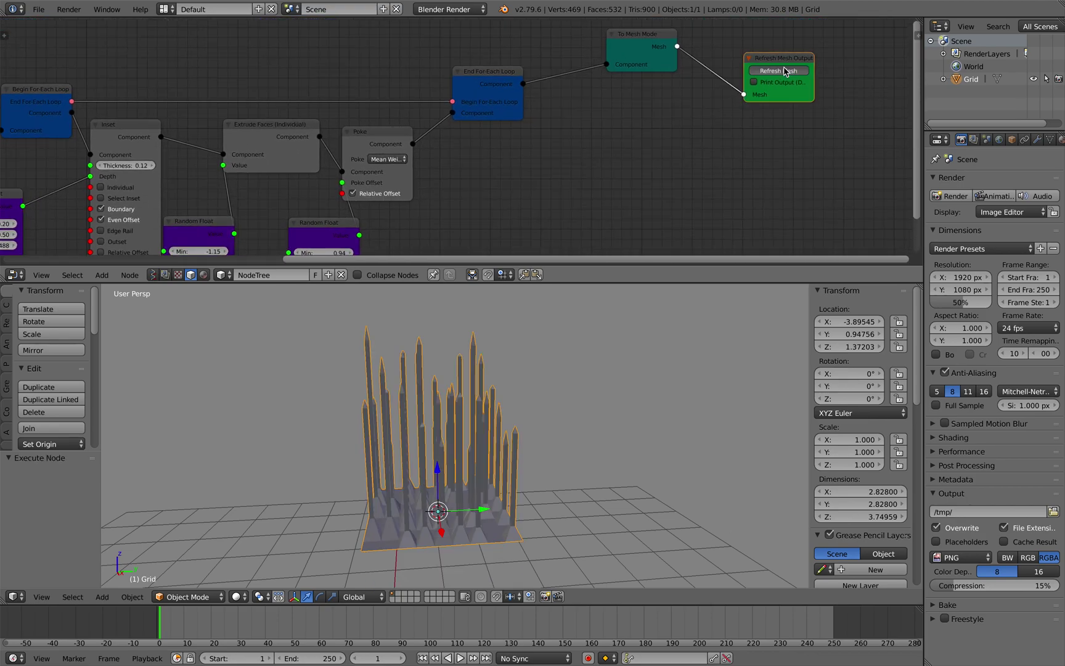
Widen the range of Inset's Depth Random Float to Min 0.01 and Max 1.04 and check the spikes from above
scroll(538, 520, "up", 4)
middle_click_drag(504, 425, 608, 423)
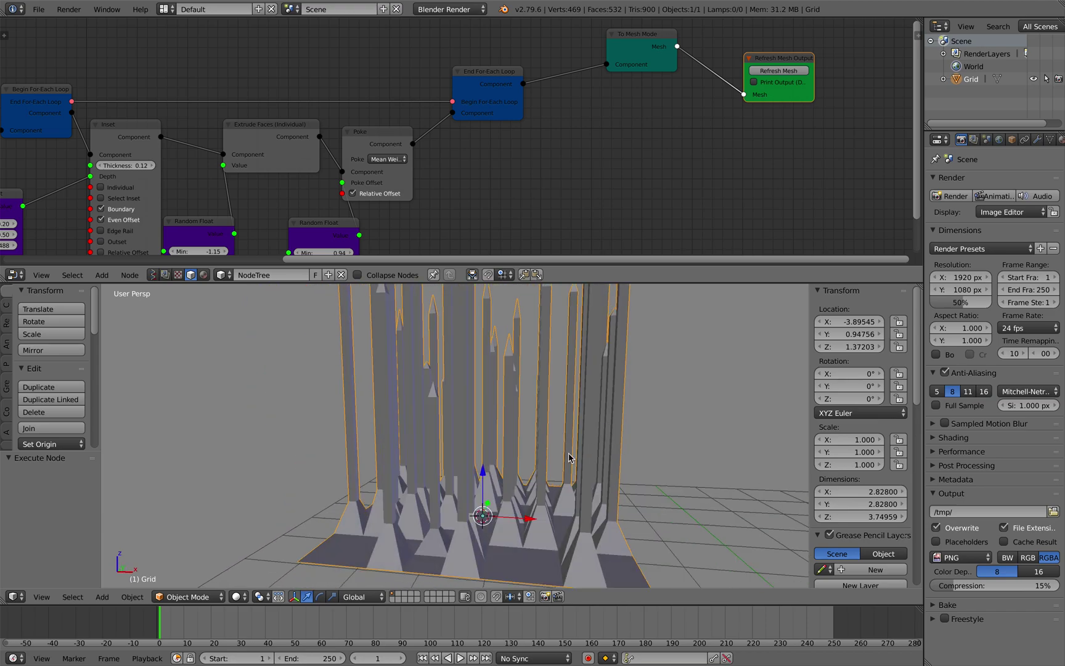
middle_click_drag(321, 187, 511, 159)
middle_click_drag(362, 162, 425, 141)
scroll(381, 150, "up", 1)
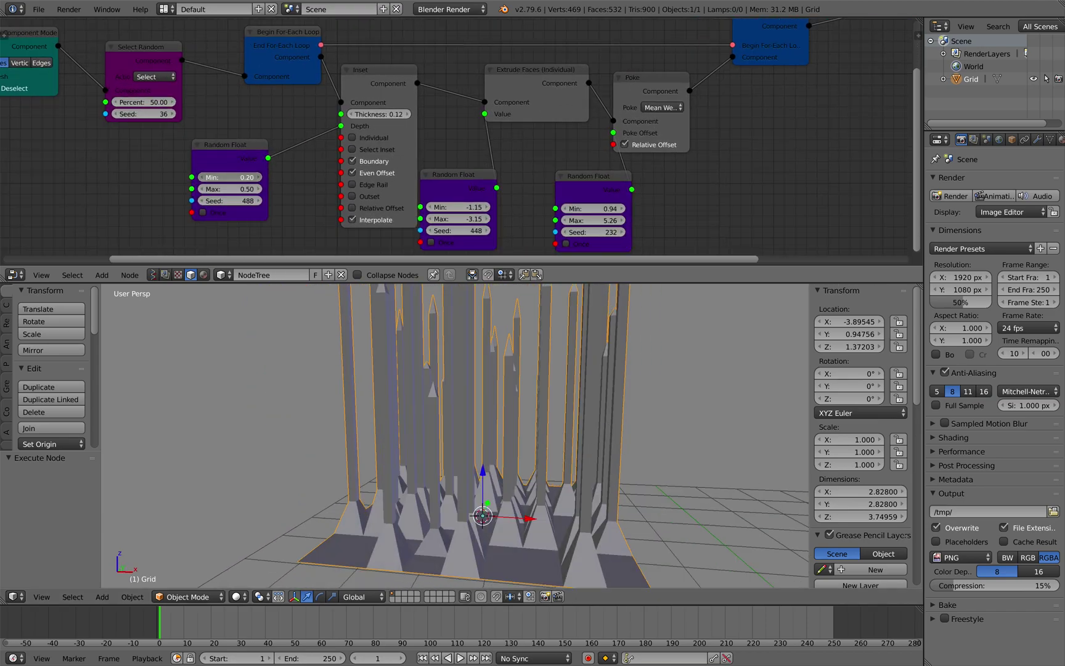
left_click_drag(234, 178, 297, 195)
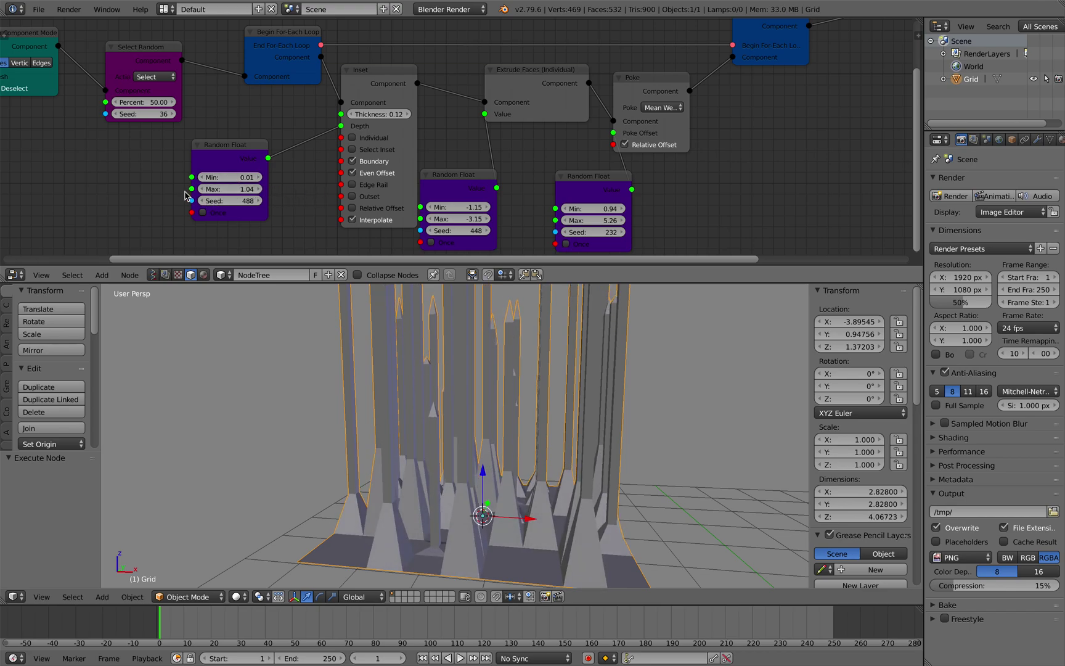
left_click_drag(386, 119, 381, 120)
scroll(516, 404, "down", 3)
middle_click_drag(516, 405, 526, 569)
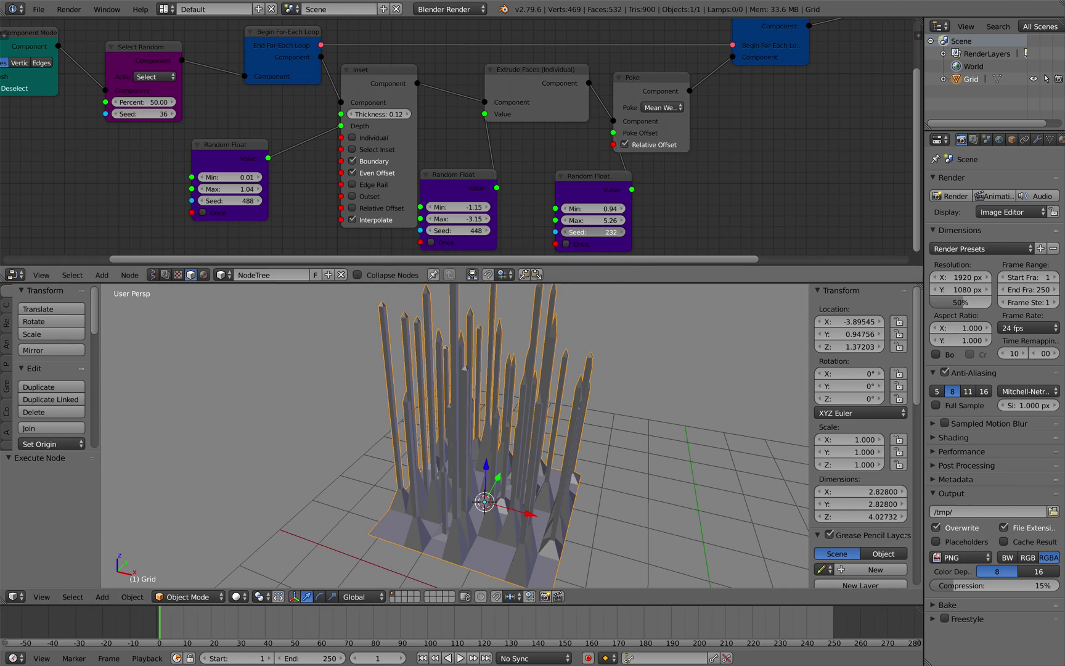
Reposition the Extrude and Poke Random Float nodes with seeds 442 and 466, and refresh the mesh
left_click_drag(593, 233, 680, 220)
middle_click_drag(680, 220, 652, 198)
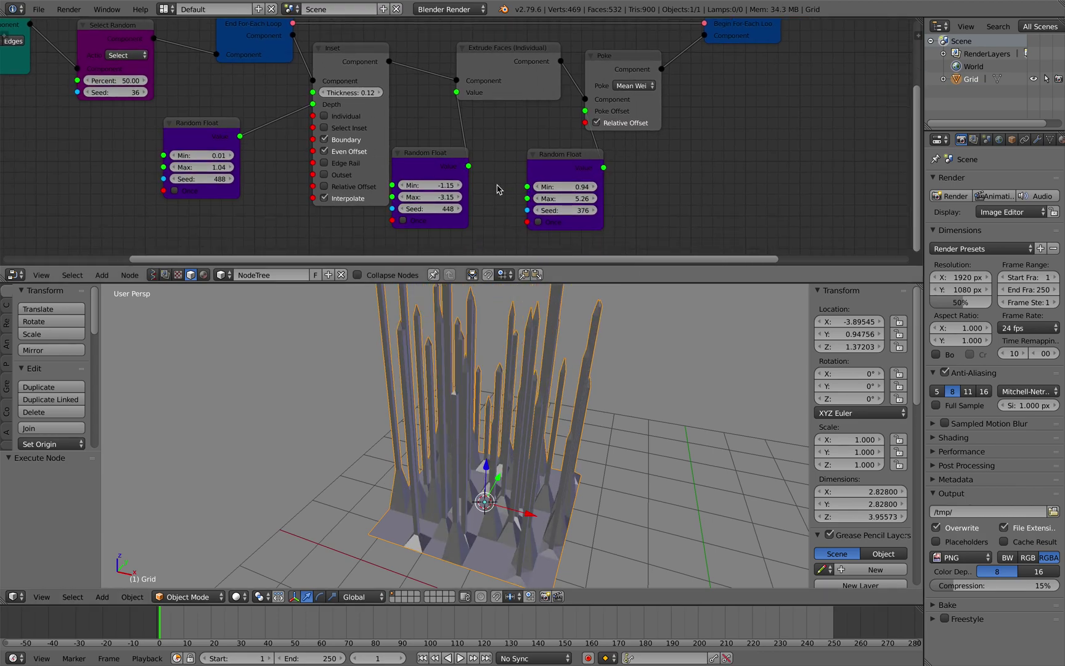
left_click_drag(437, 156, 397, 163)
left_click_drag(544, 162, 487, 141)
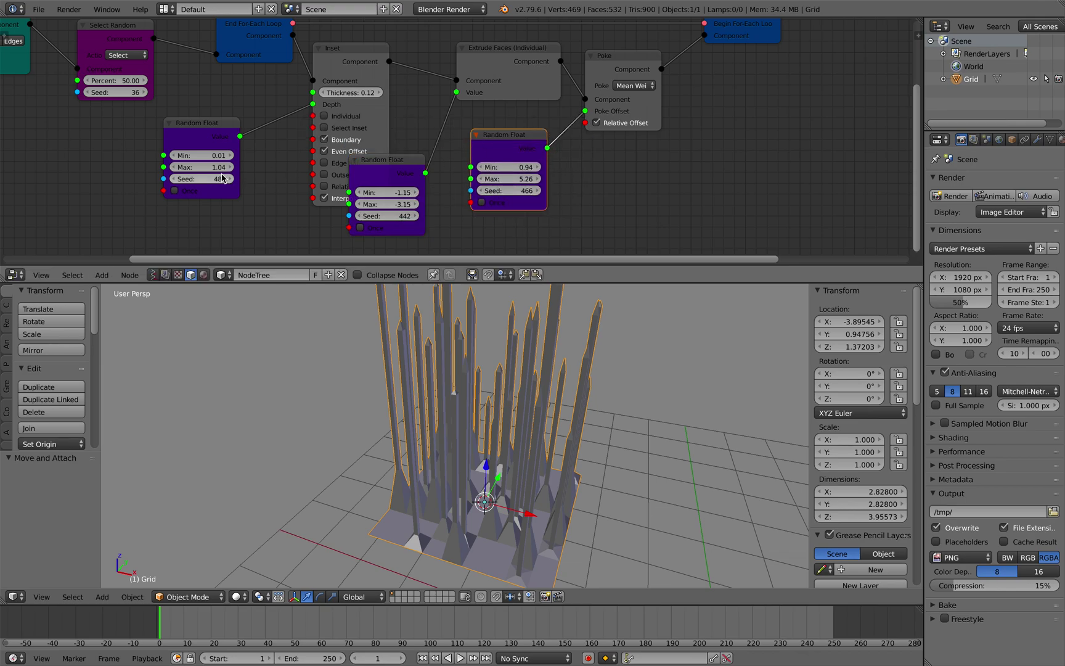
middle_click_drag(722, 123, 433, 228)
left_click(763, 105)
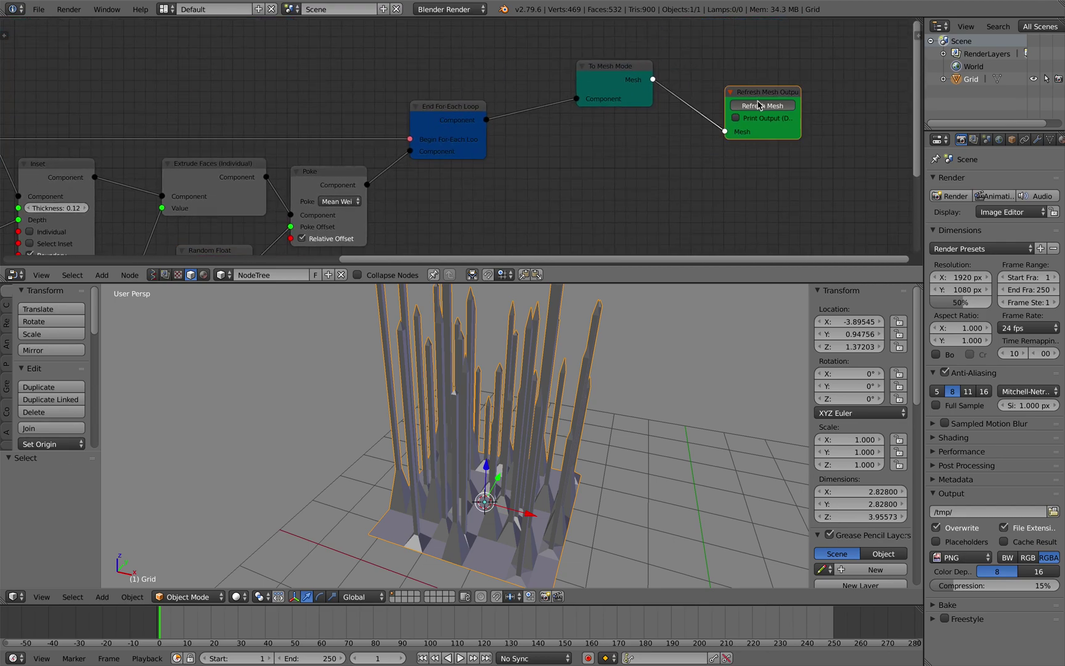
Set the Random Float seeds to 620 for Depth, 482 for Extrude and 596 for Poke, with Depth Min 0.06 and Inset Thickness 0.13
middle_click_drag(470, 137, 684, 74)
middle_click_drag(540, 390, 538, 366)
middle_click_drag(437, 174, 618, 78)
scroll(616, 79, "up", 1)
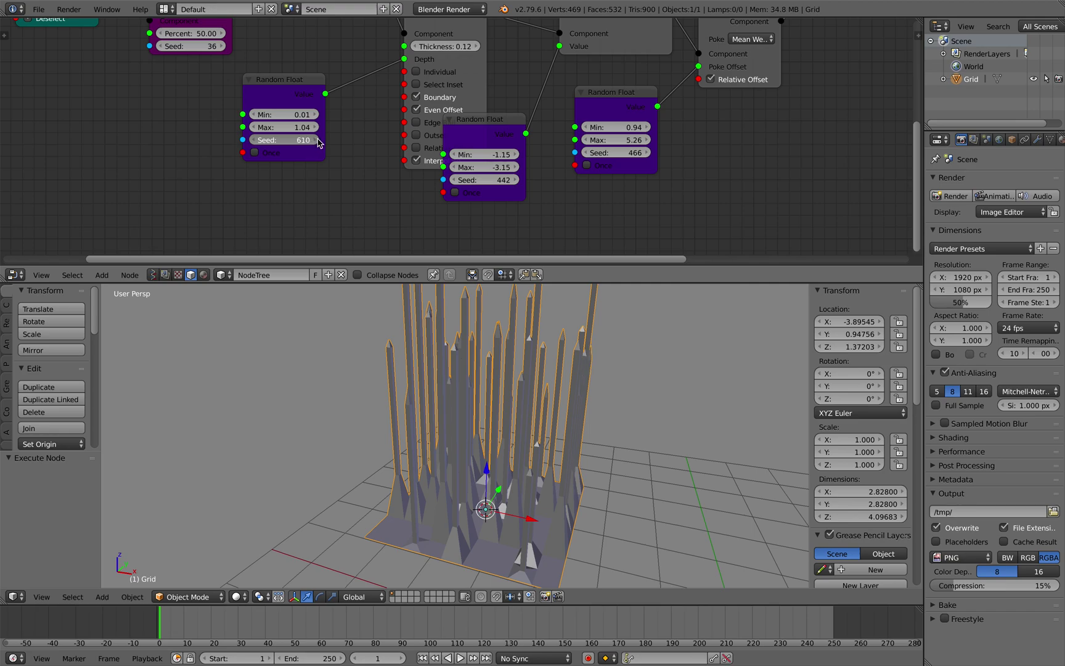
left_click_drag(493, 183, 538, 167)
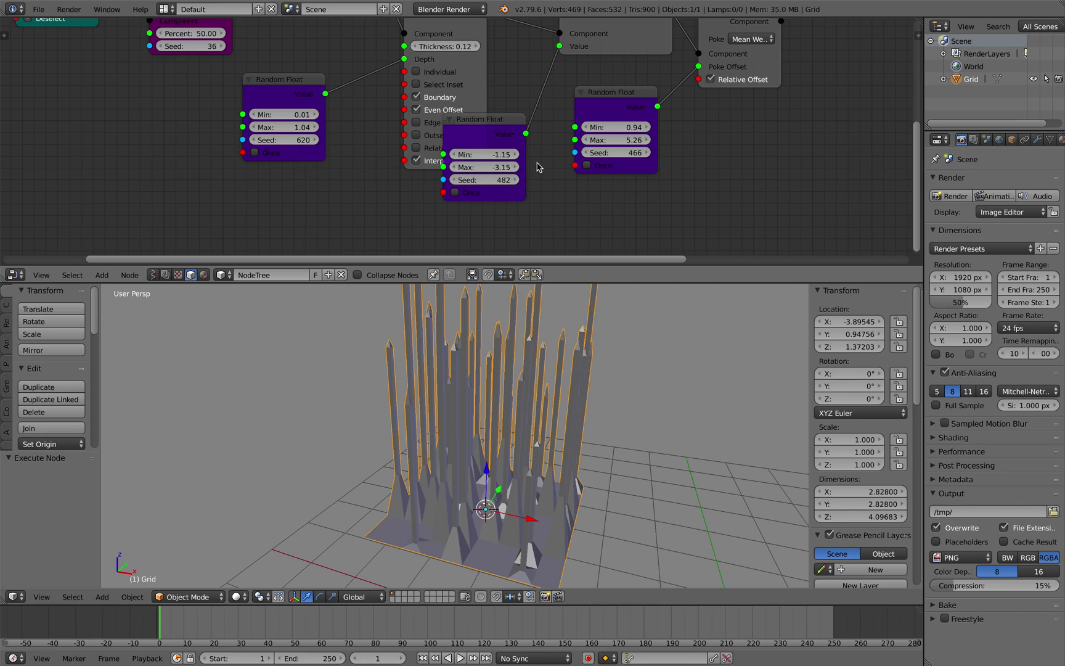
left_click_drag(616, 152, 654, 157)
left_click_drag(485, 142, 497, 153)
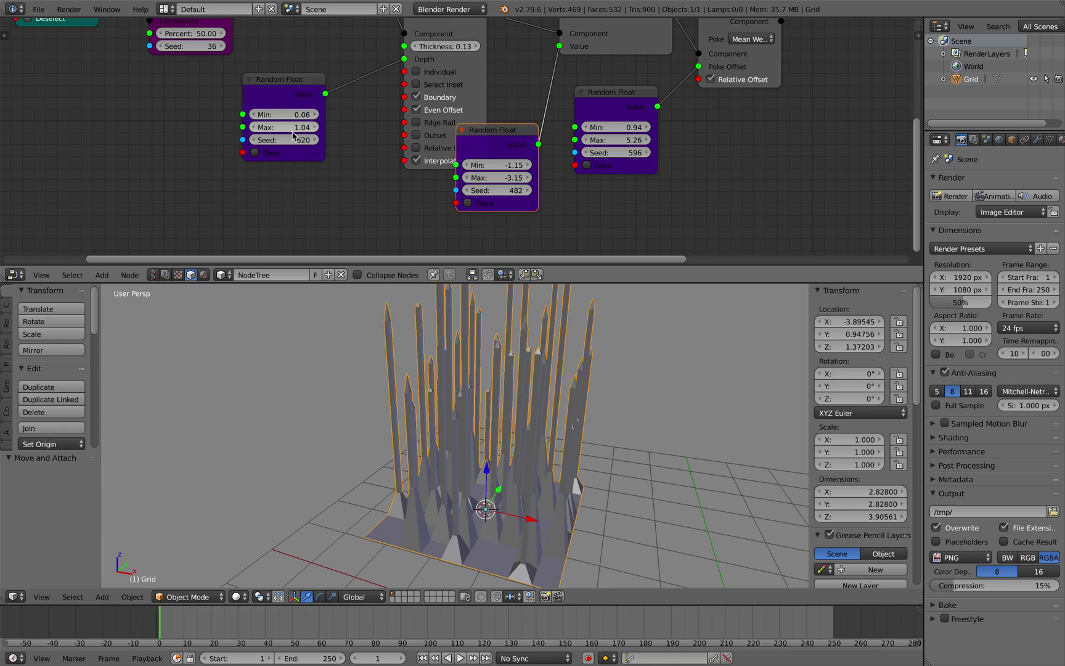
Set the Depth Random Float's seed to 648 and regenerate the mesh from the Refresh Mesh Output node
middle_click_drag(520, 124, 343, 169)
middle_click_drag(758, 111, 499, 207)
left_click(765, 64)
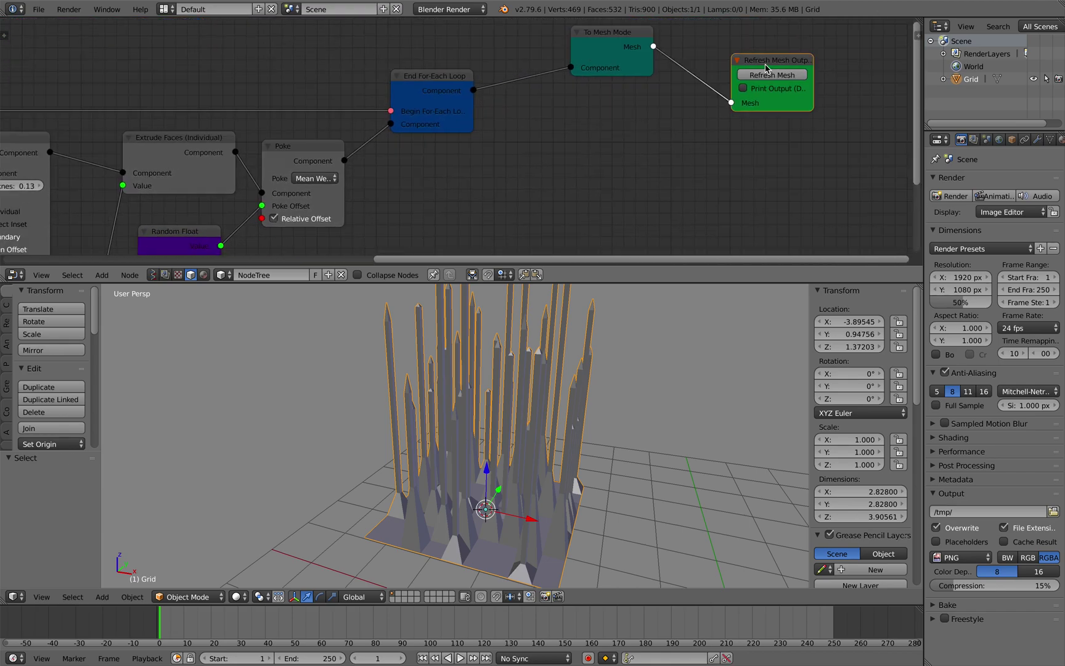
left_click(766, 70)
Duplicate the spiky grid, place the copy beside the original and give the copy a level 2 subdivision surface
middle_click_drag(630, 369, 515, 406)
scroll(515, 407, "down", 1)
key("shift+d")
left_click(750, 402)
key("ctrl+2")
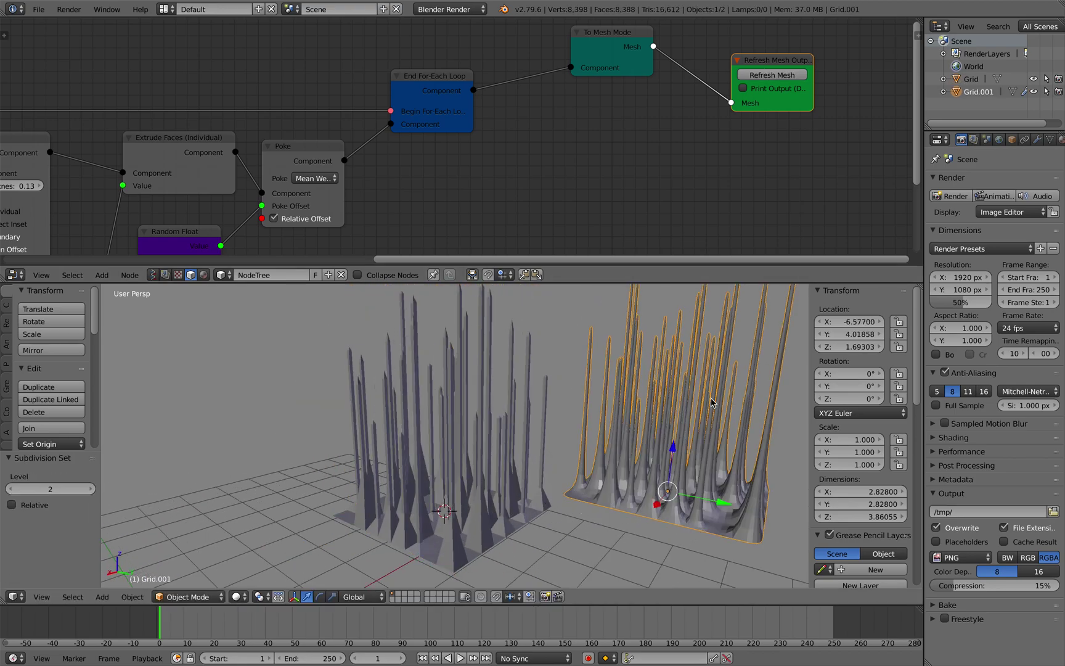
Deselect all objects and compare the original grid with its smoothed copy side by side
middle_click_drag(714, 402, 551, 424)
key("a")
scroll(684, 407, "down", 2)
left_click(674, 392)
scroll(548, 421, "up", 2)
middle_click_drag(493, 403, 535, 398)
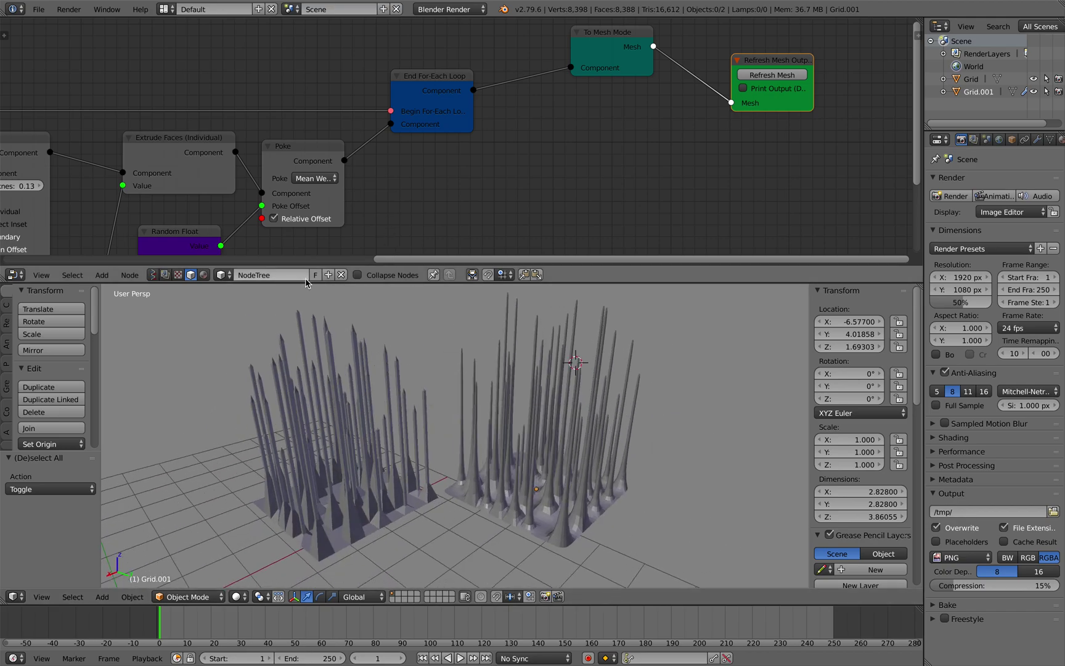
Adjust the positions of the Begin For-Each Loop and End For-Each Loop nodes at either end of the loop
scroll(437, 157, "down", 2)
middle_click_drag(395, 156, 568, 172)
scroll(566, 170, "down", 2)
middle_click_drag(532, 135, 566, 116)
scroll(487, 127, "up", 2)
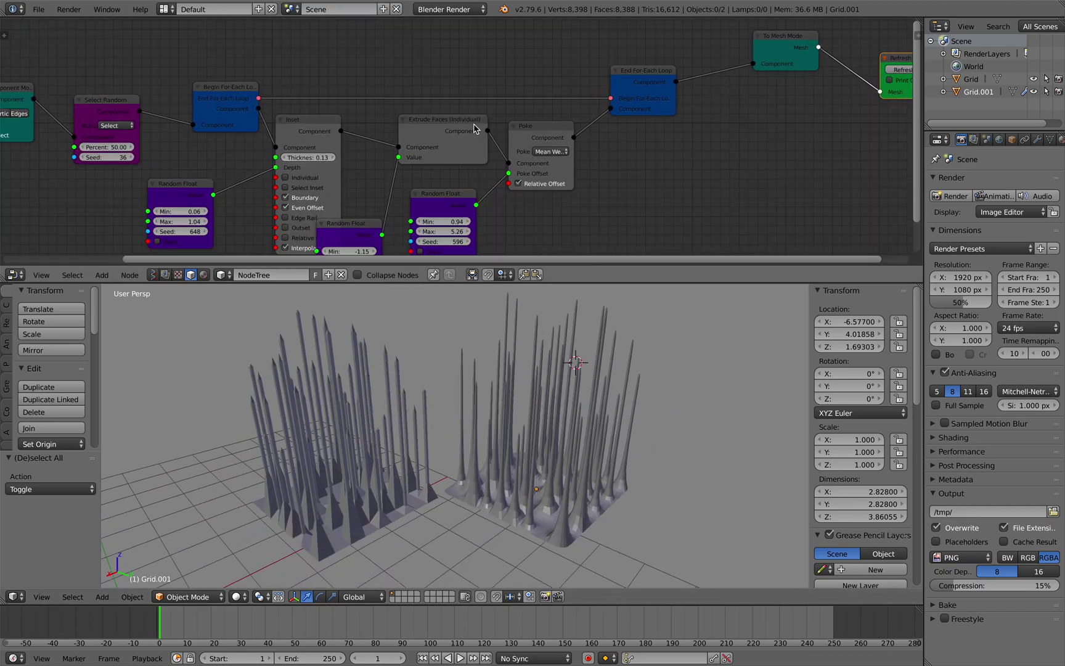
left_click_drag(200, 88, 195, 72)
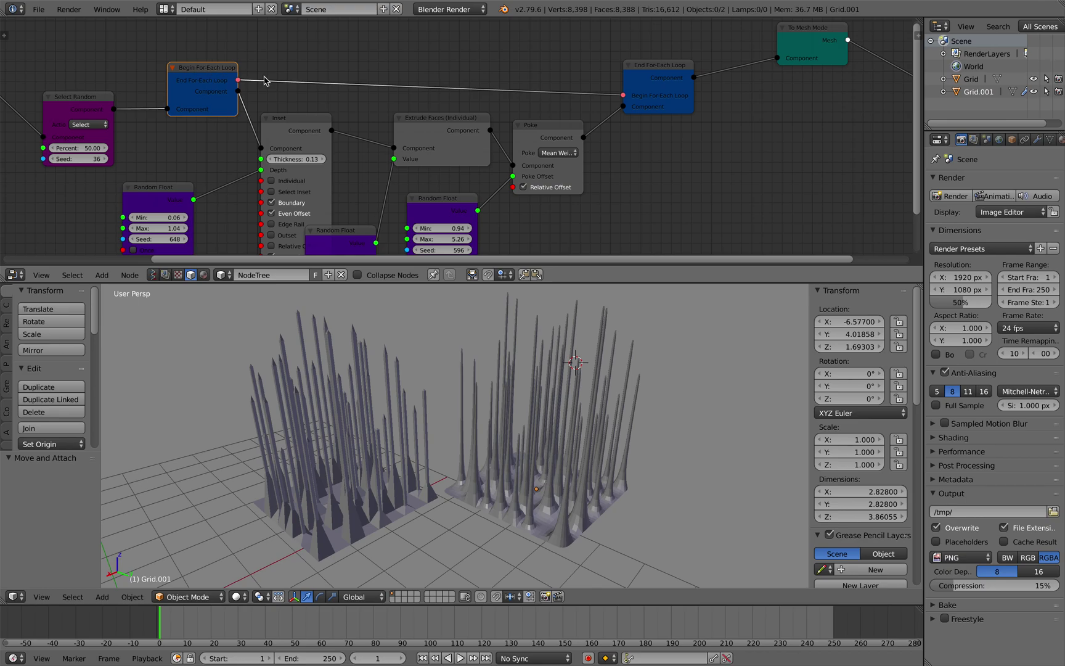
left_click_drag(661, 68, 657, 81)
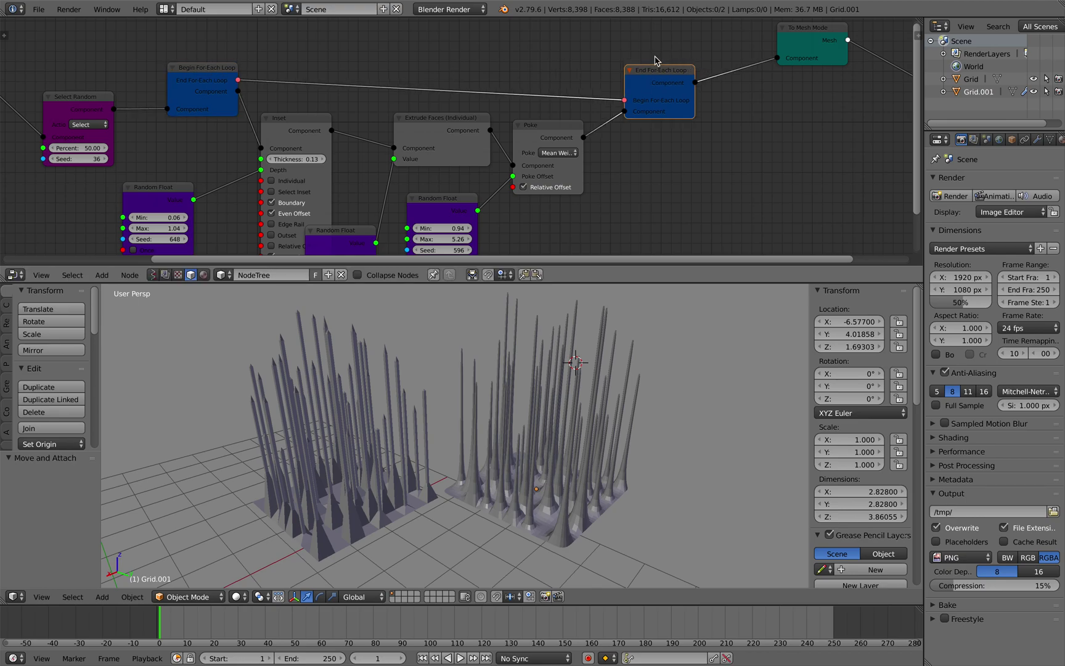
scroll(627, 99, "down", 1)
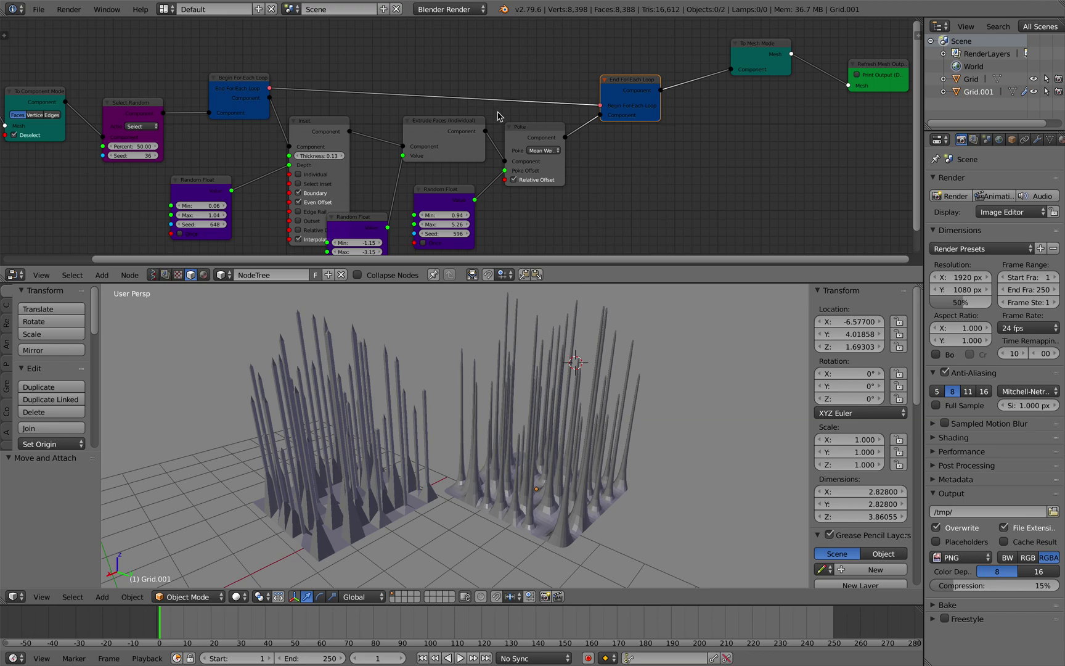
left_click_drag(641, 75, 642, 79)
Move the Inset node slightly away from the Begin For-Each Loop node, toward Extrude Faces (Individual)
middle_click_drag(459, 102, 518, 87)
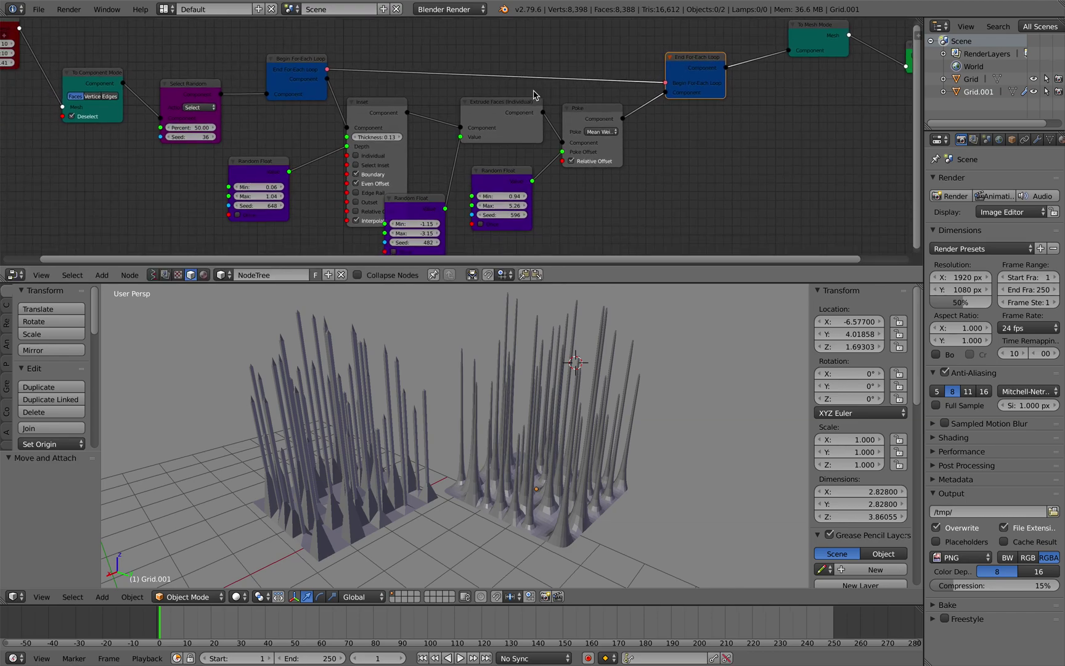
middle_click_drag(437, 117, 439, 118)
left_click_drag(377, 106, 389, 101)
middle_click_drag(350, 50, 333, 85)
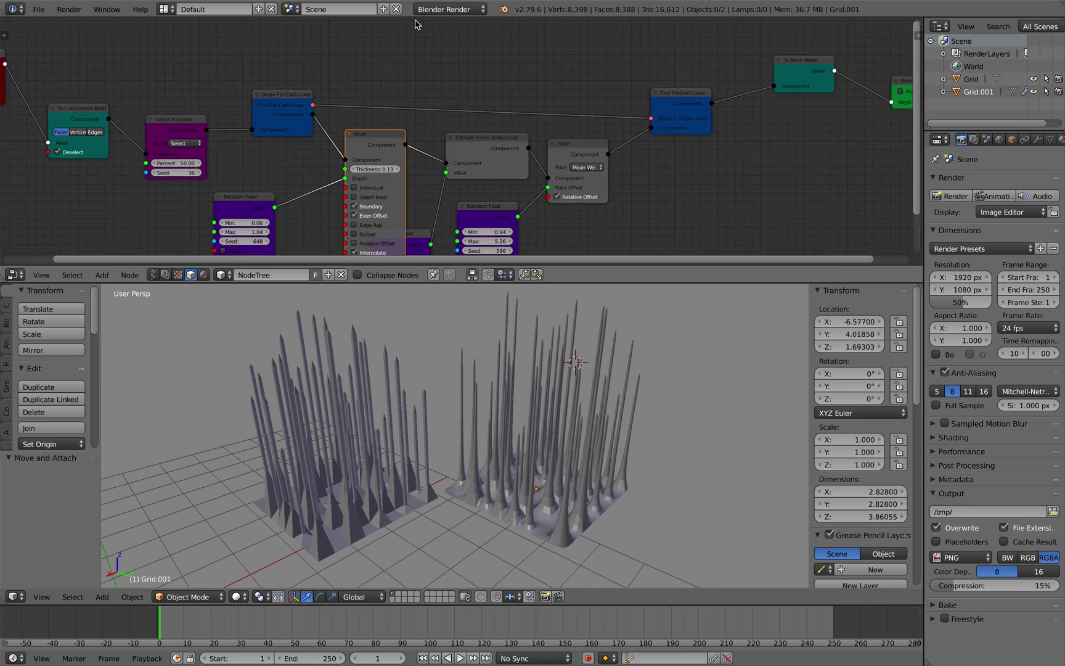
middle_click_drag(416, 339, 380, 355)
middle_click_drag(280, 477, 430, 473)
scroll(395, 180, "down", 1)
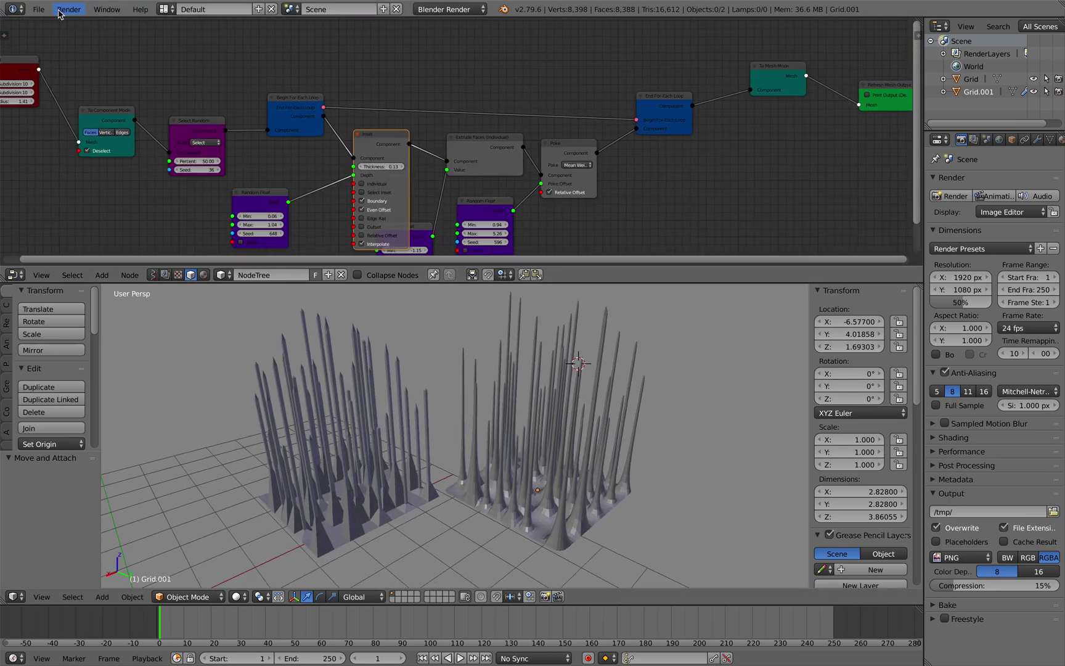
Start a new file with the default startup scene
left_click(38, 9)
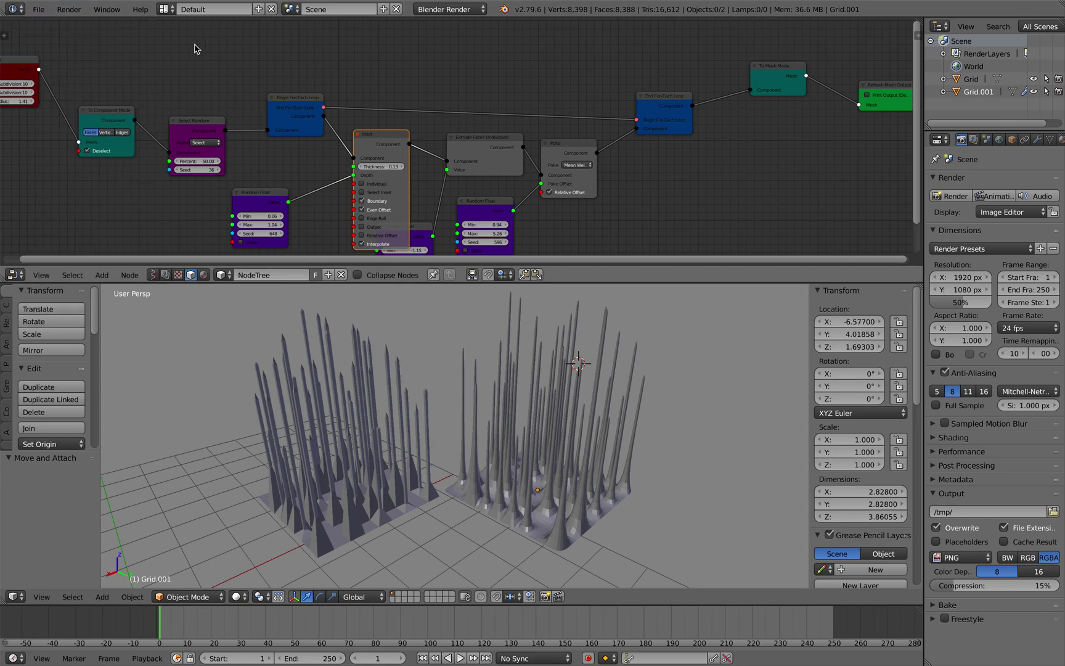
left_click(39, 9)
left_click(54, 25)
left_click(54, 33)
Save the new scene to the Desktop as beginendLoop_001.blend
left_click(38, 10)
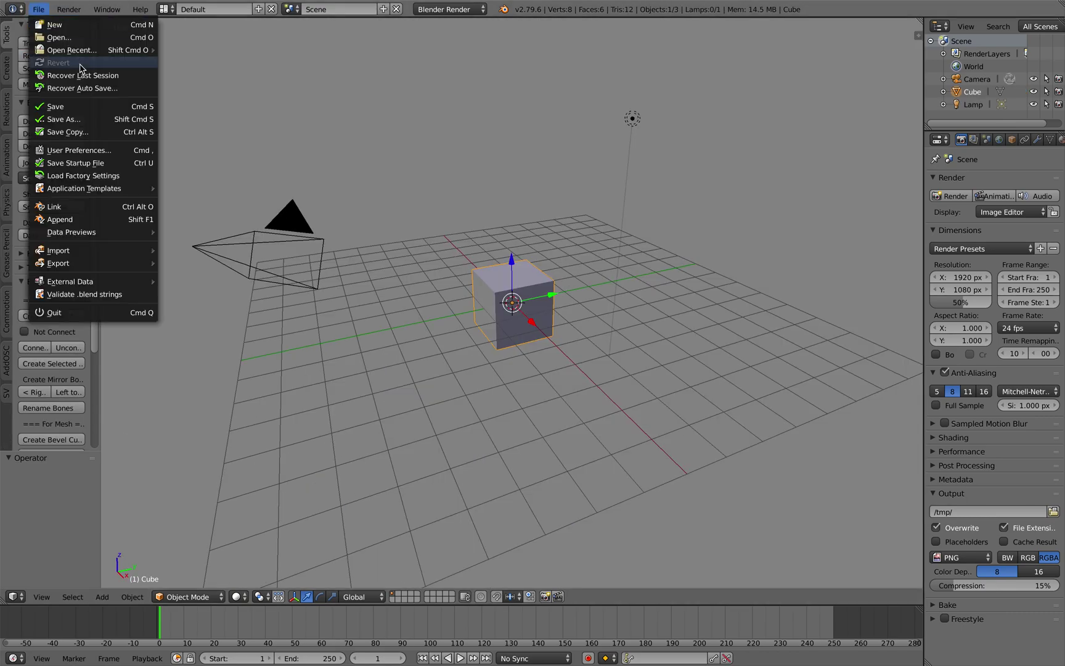
left_click(86, 117)
double_click(170, 58)
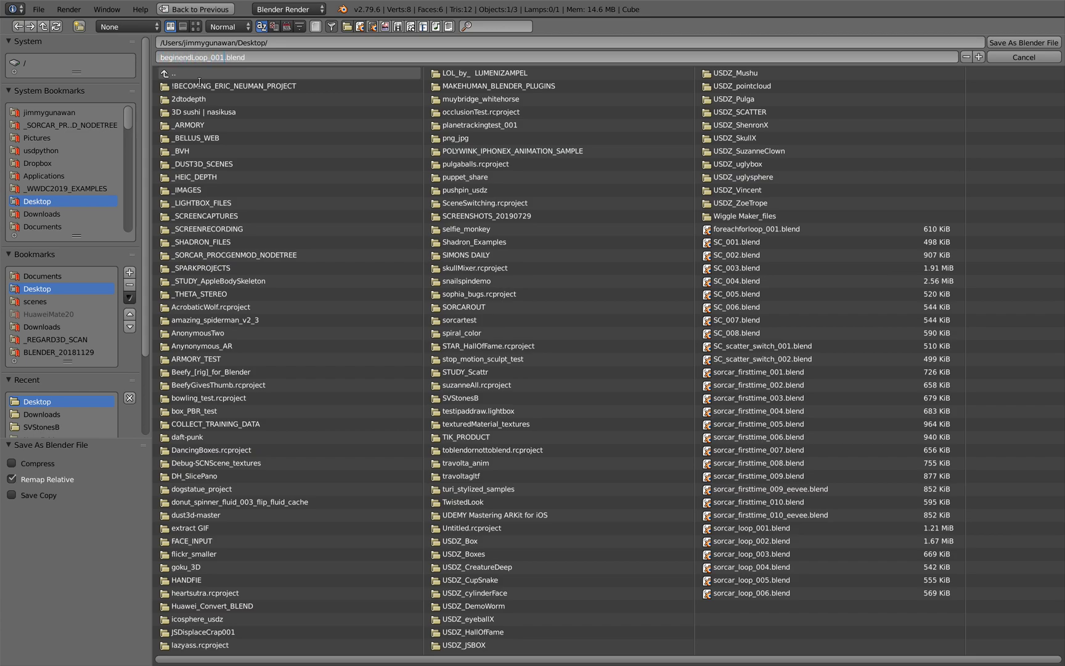
key("Return")
left_click(1001, 45)
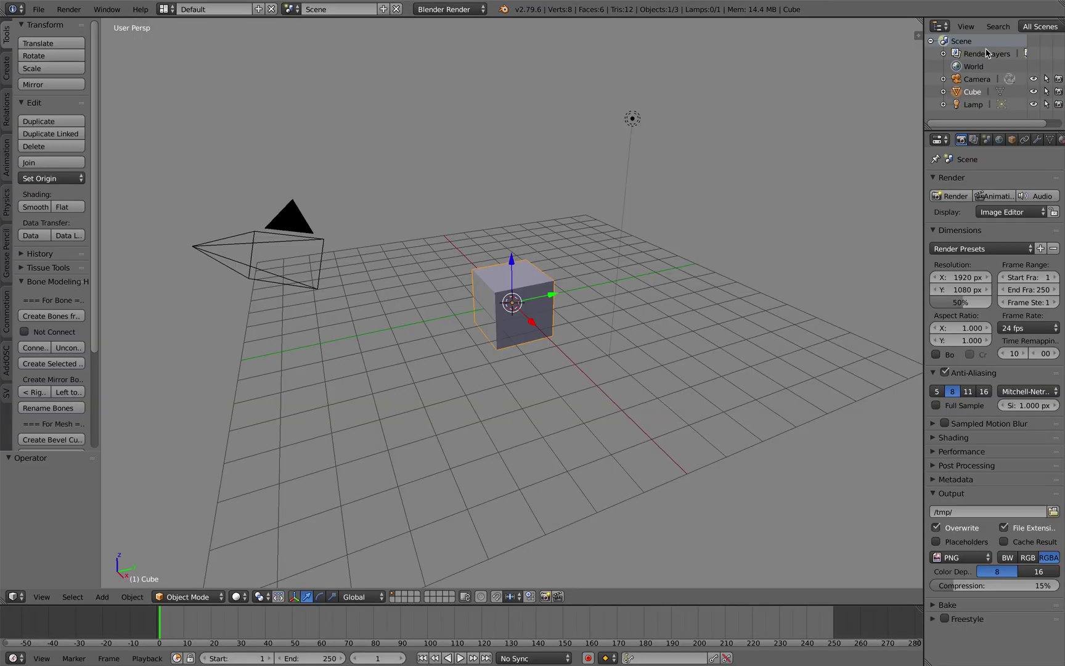
Split the 3D view into two stacked areas and make the upper one a Node Editor with a new Sorcar node tree
left_click(166, 9)
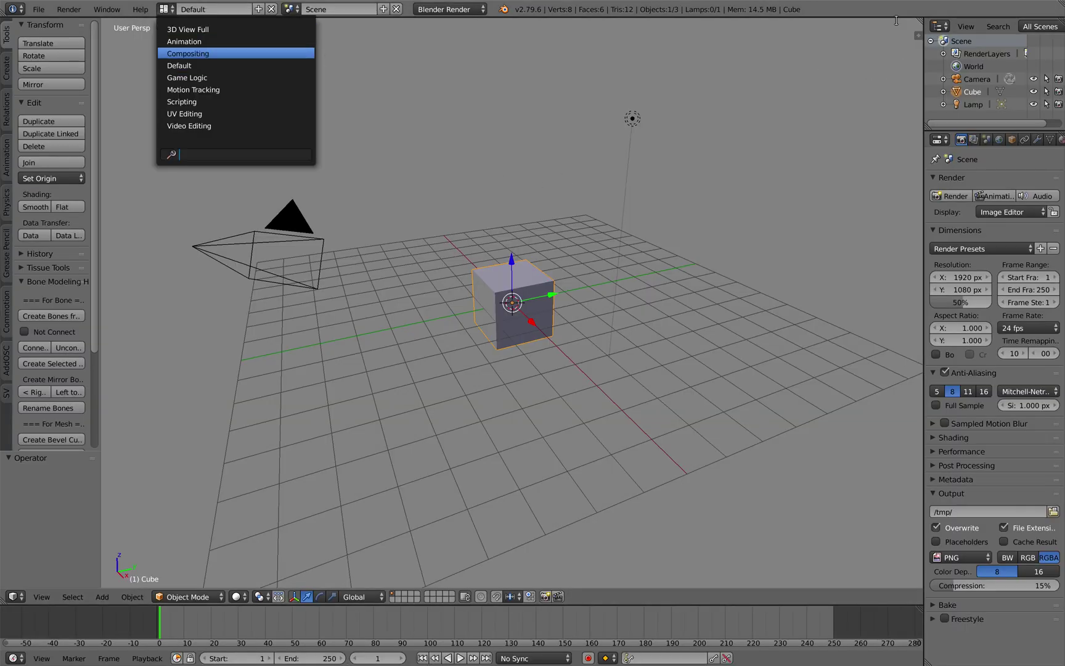
left_click_drag(919, 22, 881, 294)
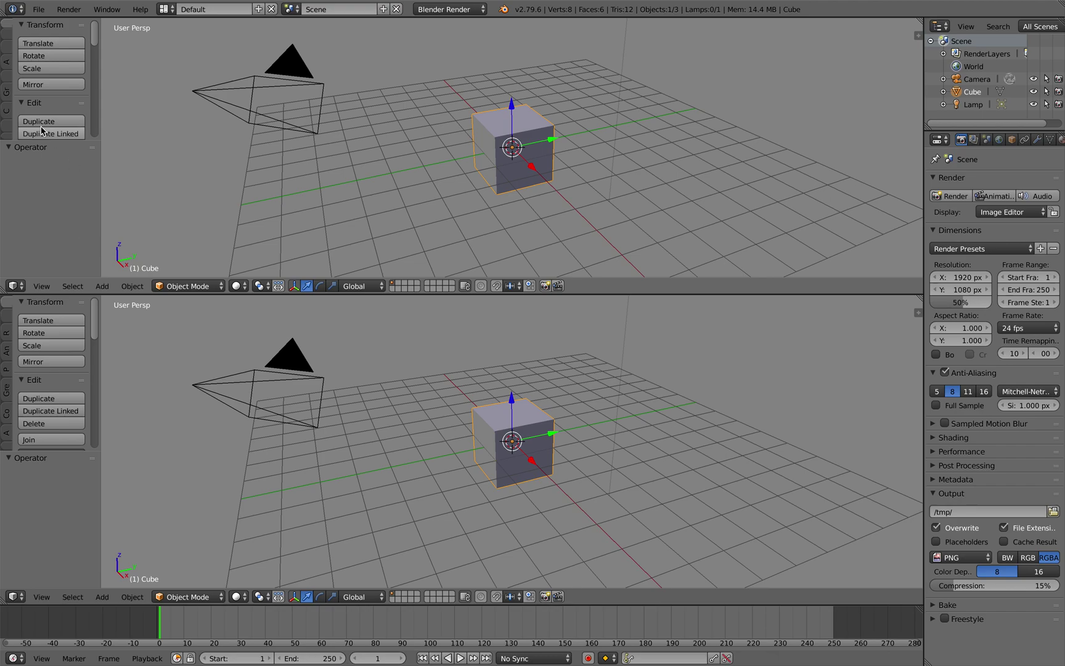
left_click(17, 285)
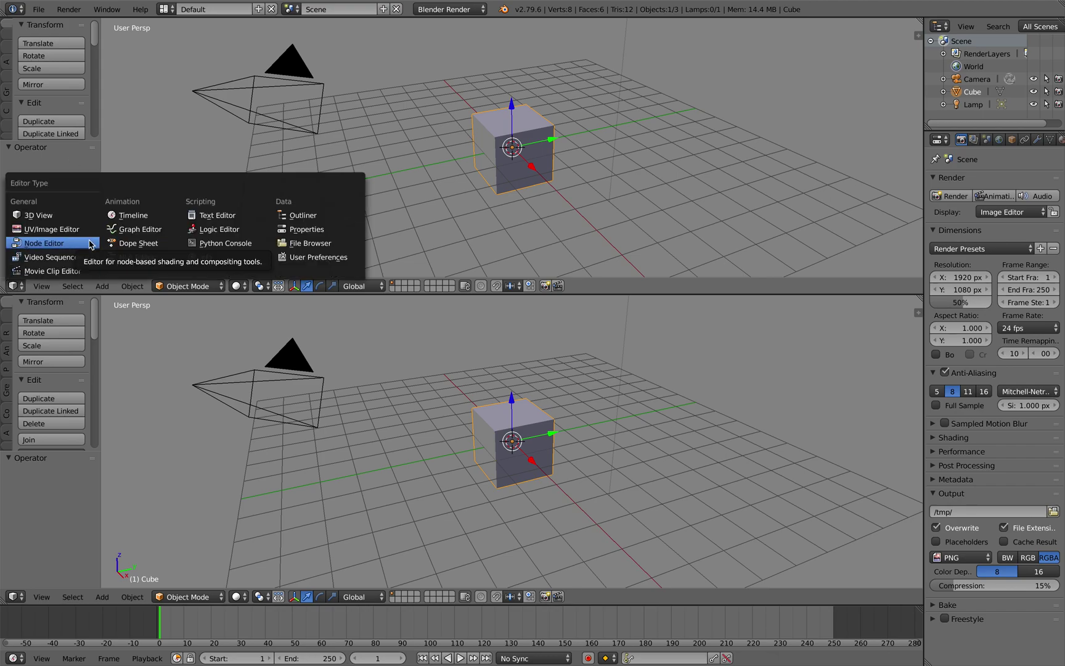
left_click(45, 243)
left_click(193, 288)
left_click(264, 286)
Delete the default camera, cube and lamp from the scene
middle_click_drag(427, 380, 422, 382)
key("a")
key("a")
key("x")
left_click(422, 382)
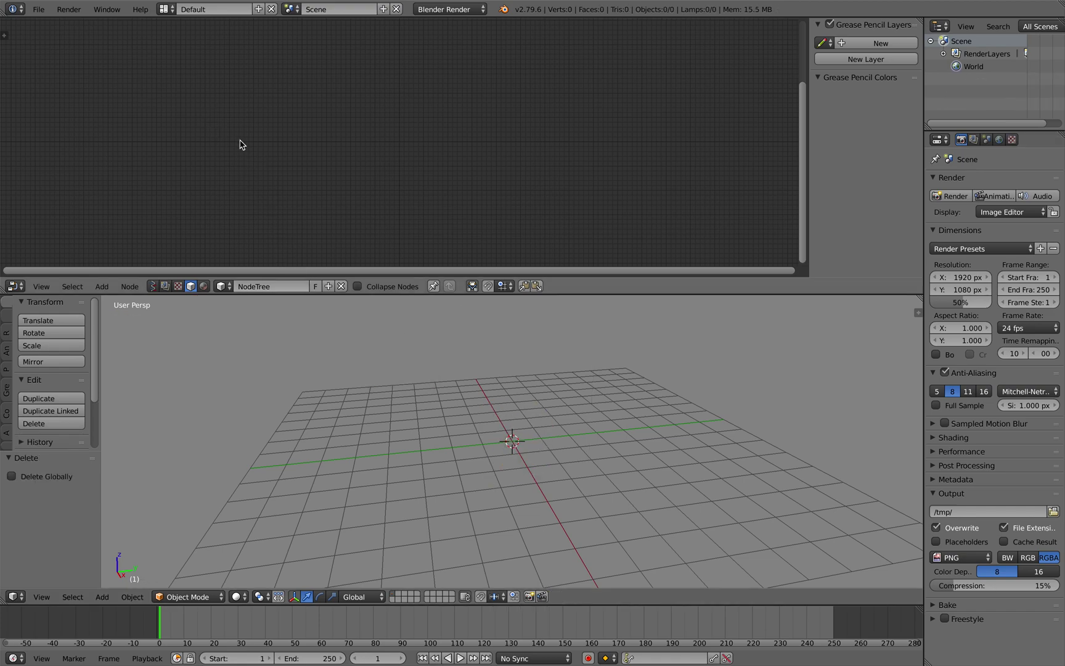
Add an Ico Sphere mesh node and a Poke component operator node to the node tree
key("shift+a")
mouse_move(225, 79)
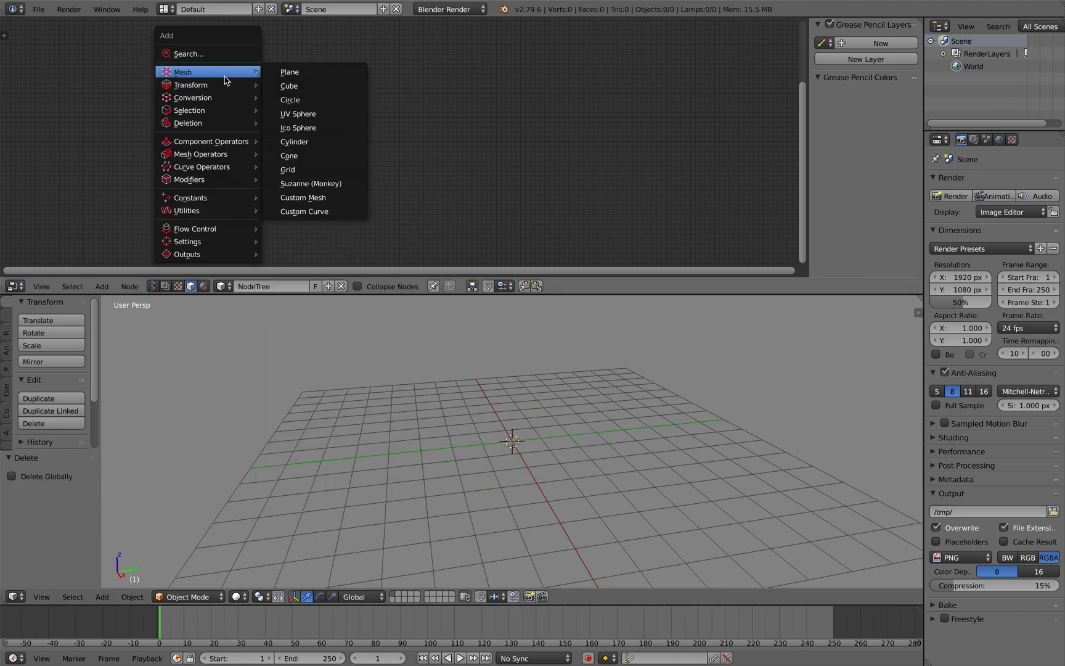
left_click(296, 132)
left_click(276, 135)
key("shift+a")
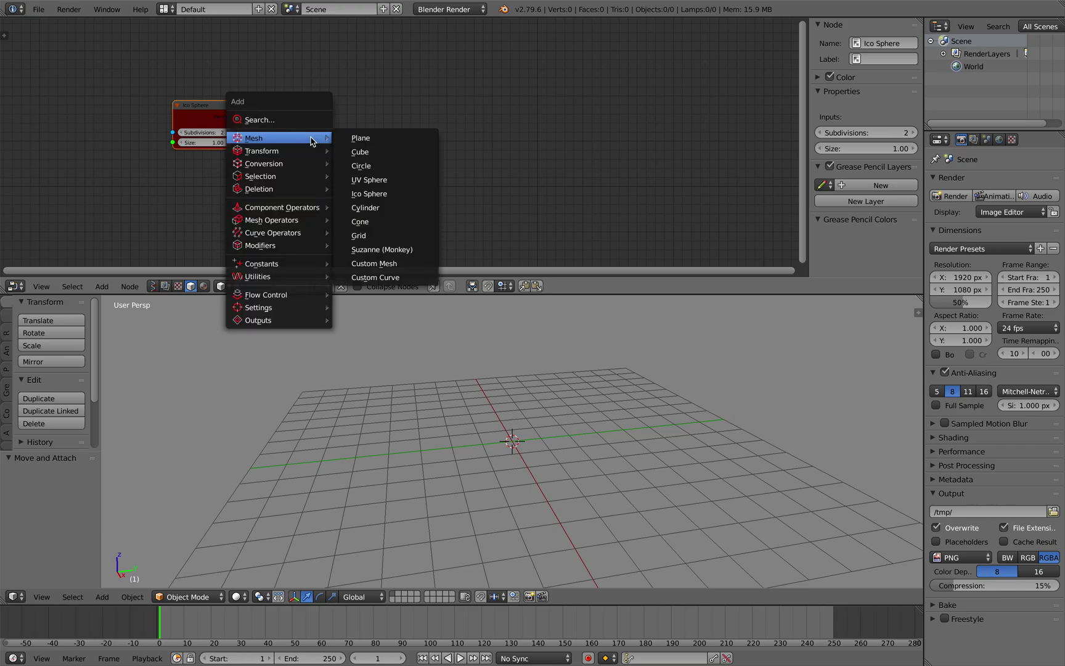
mouse_move(303, 169)
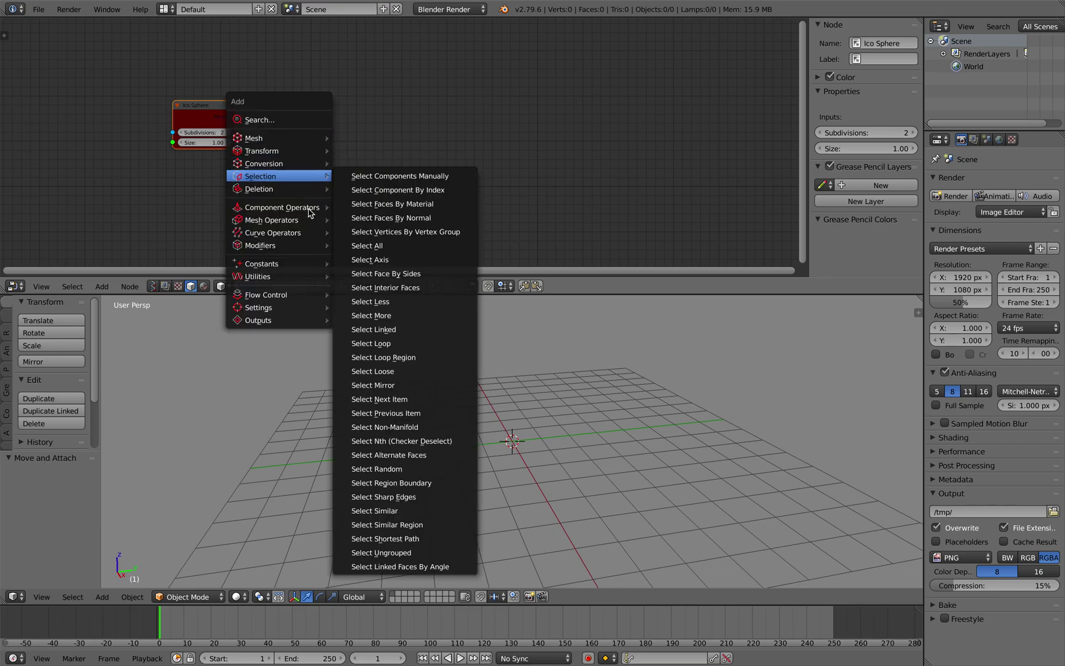
mouse_move(306, 220)
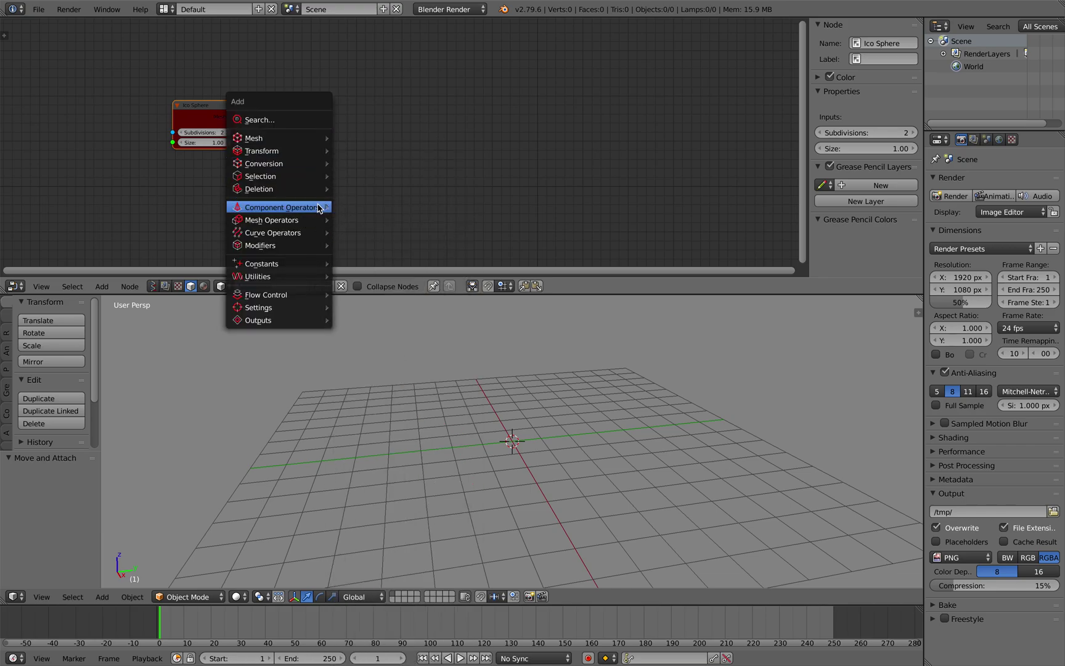
left_click(417, 499)
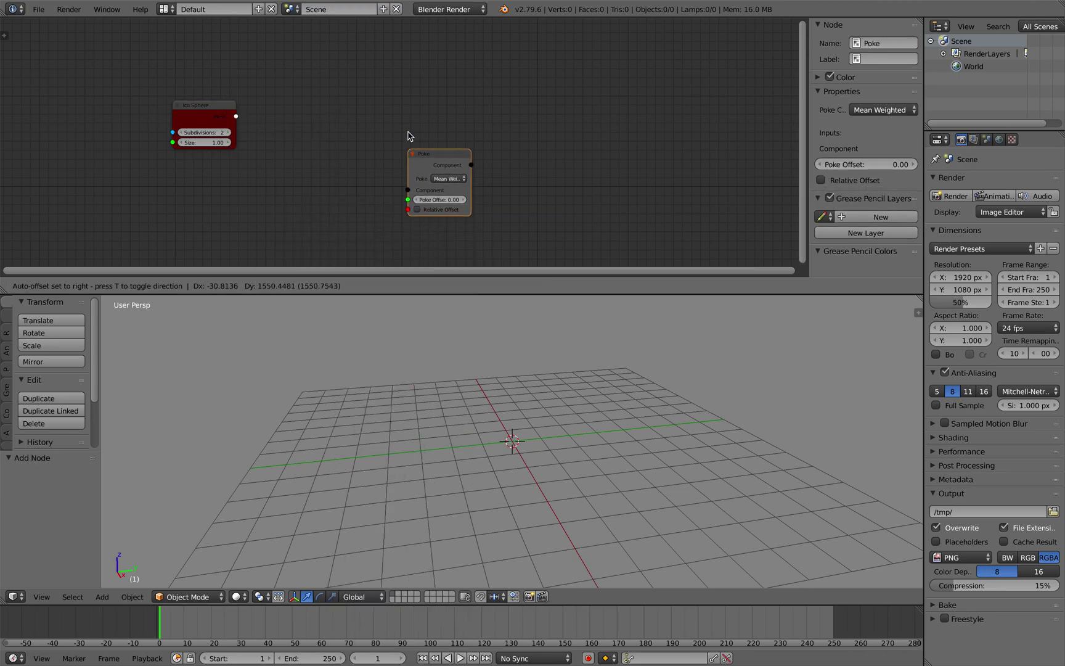
left_click(409, 131)
Add a Begin For Loop node above and before the Poke node, and an End For Loop node after it
key("shift+a")
mouse_move(548, 209)
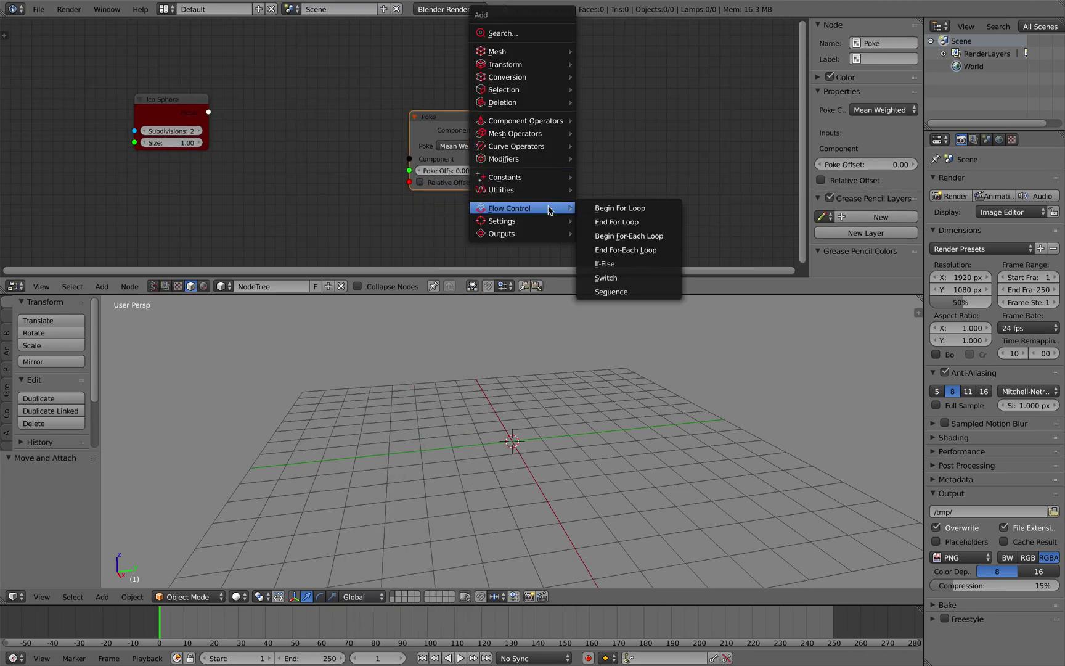
left_click(631, 213)
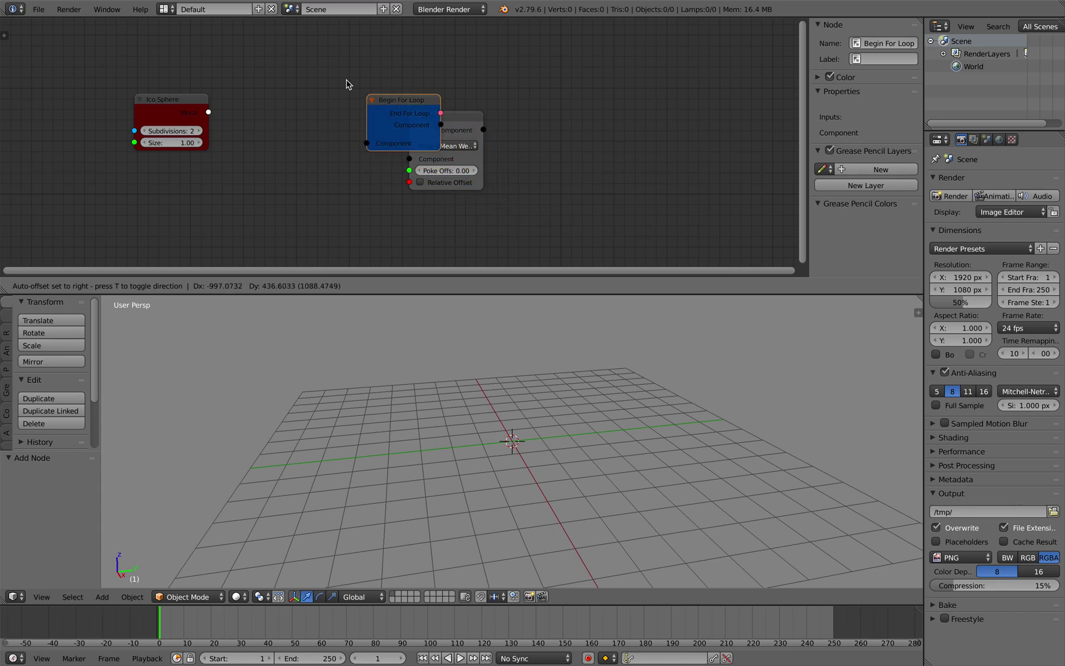
left_click(561, 127)
key("shift+a")
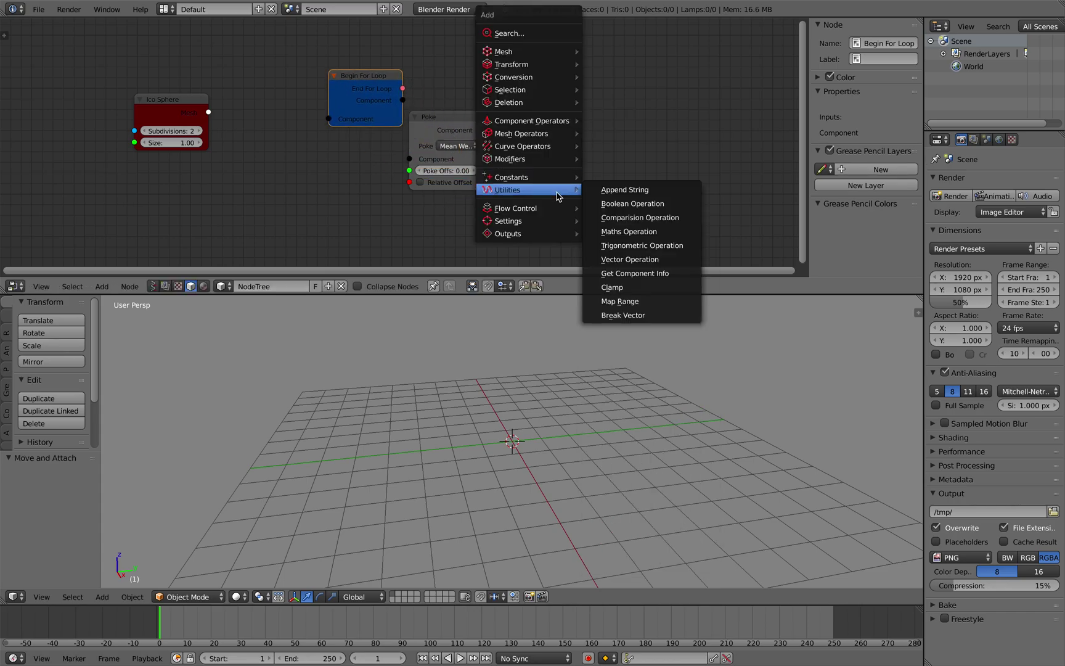
mouse_move(580, 210)
left_click(611, 221)
left_click(519, 62)
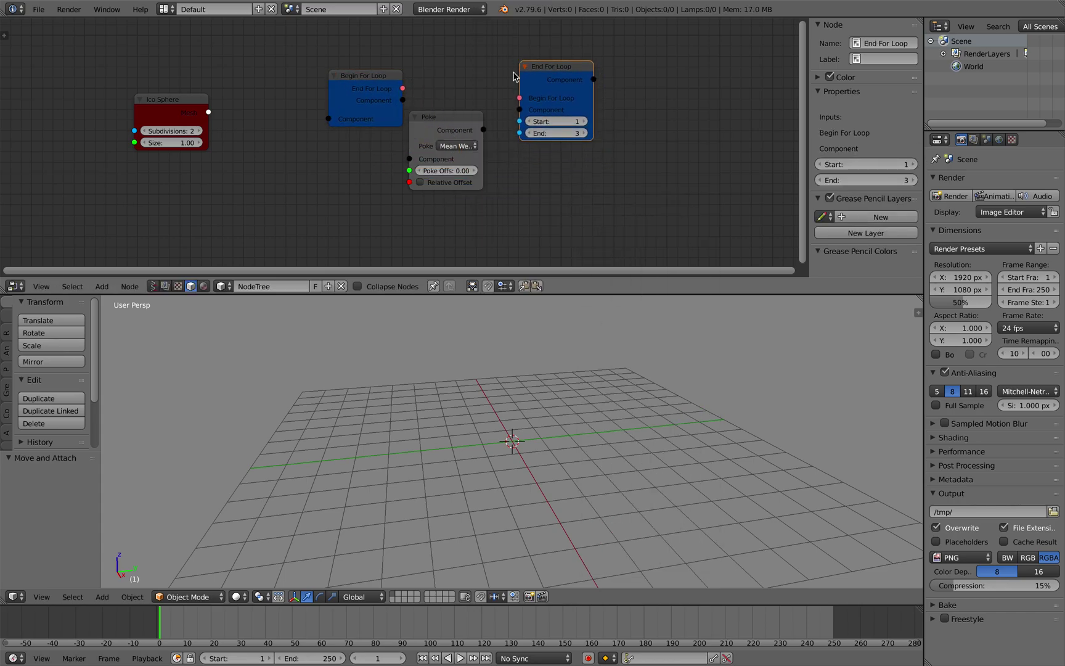
Spread the nodes out, shifting the Poke node and moving the Ico Sphere node well away from the loop nodes
left_click_drag(465, 116, 476, 126)
middle_click_drag(420, 96, 401, 98)
left_click_drag(149, 101, 56, 42)
middle_click_drag(162, 67, 168, 88)
left_click_drag(86, 62, 106, 48)
Add a To Mesh Mode conversion node beyond the End For Loop node
key("shift+a")
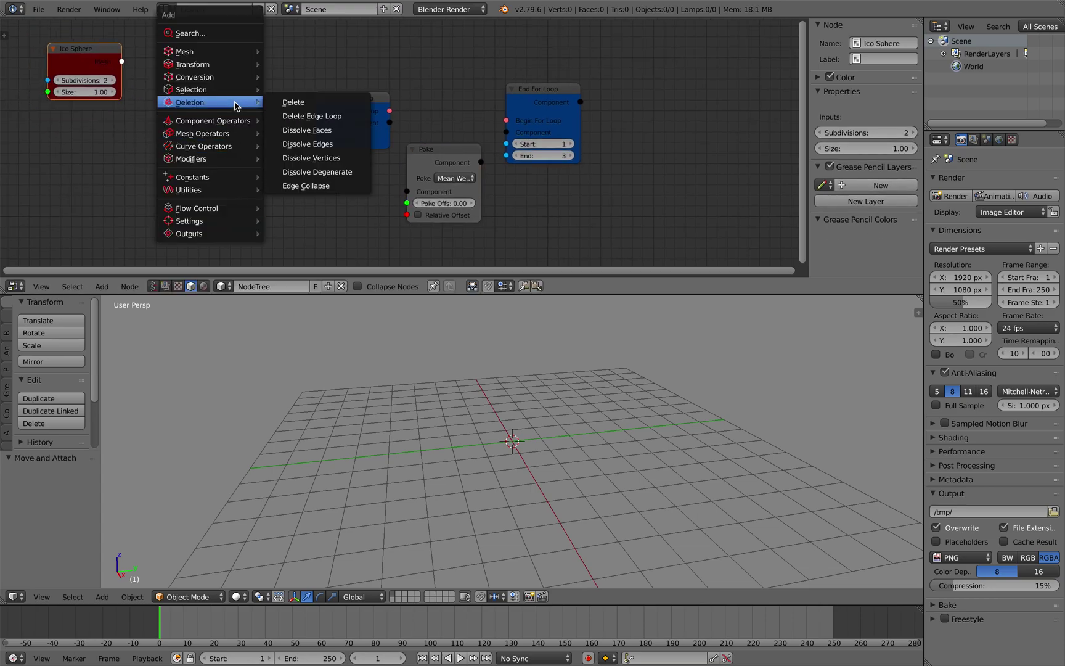
mouse_move(237, 95)
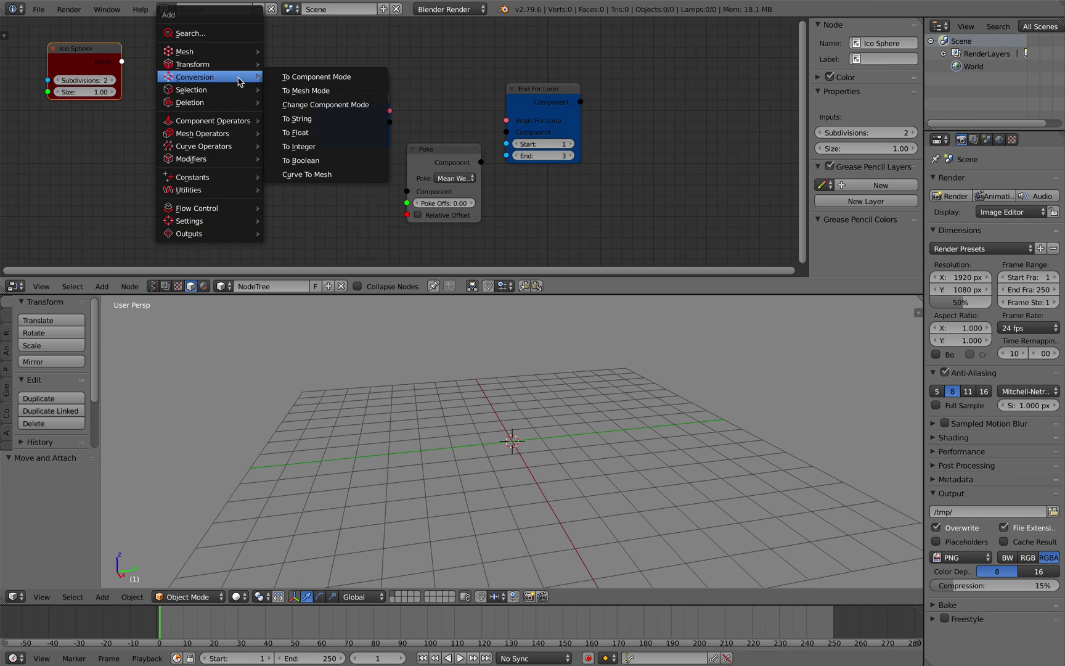
left_click(310, 91)
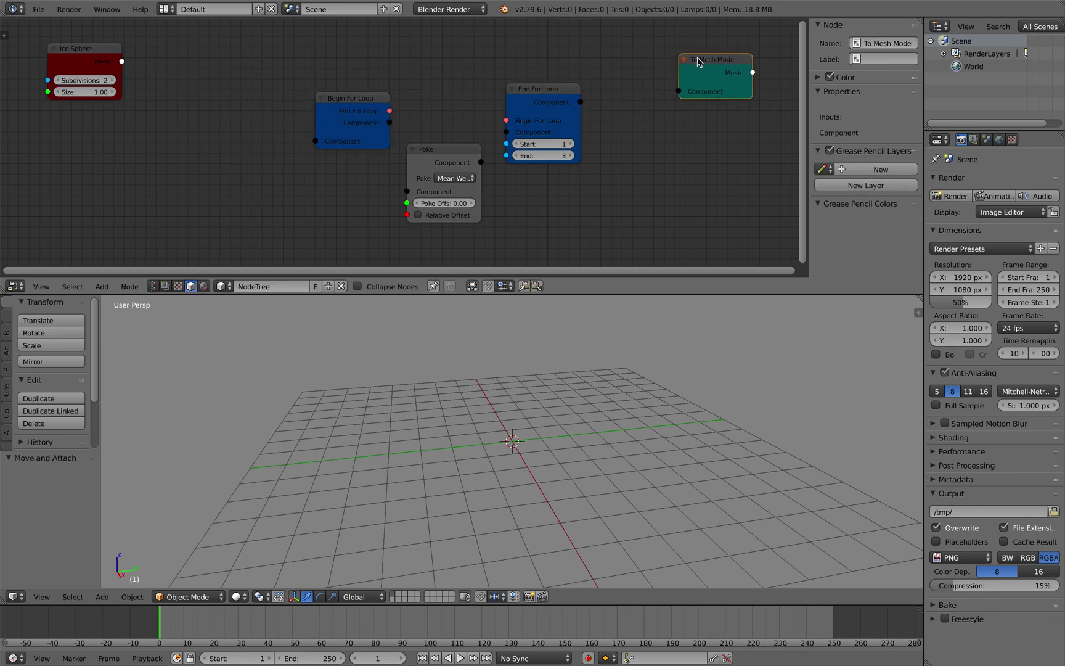
left_click(698, 61)
Add a To Component Mode node after the Ico Sphere and link the sphere's mesh output to its Mesh input
key("shift+a")
mouse_move(240, 77)
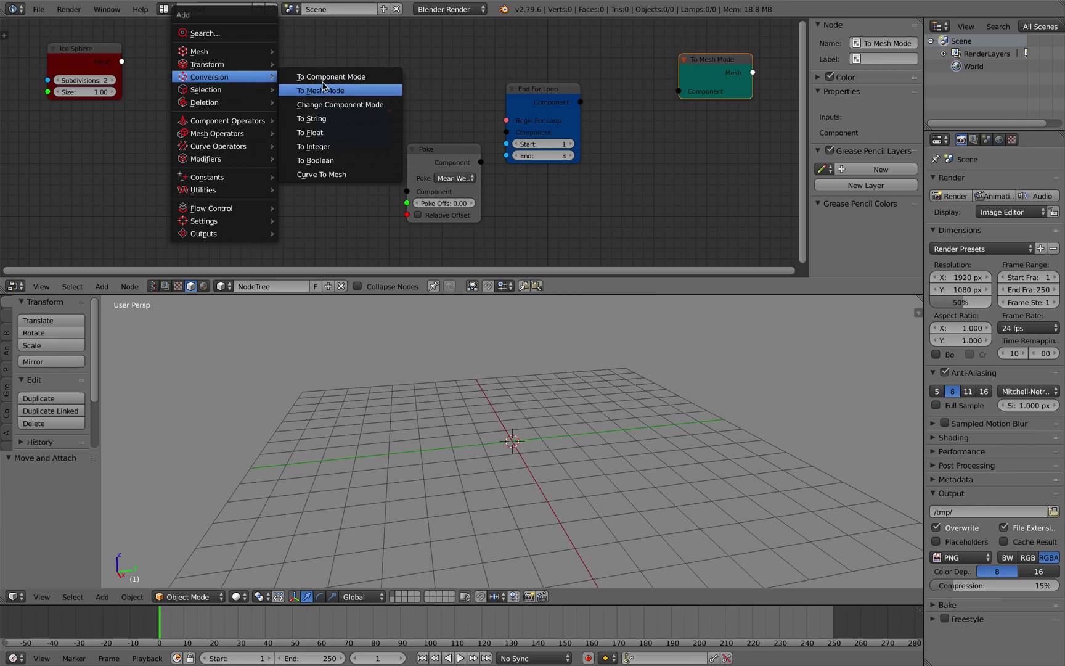
left_click(322, 78)
left_click(192, 78)
left_click_drag(122, 62, 177, 118)
left_click_drag(210, 84, 190, 81)
mouse_move(713, 69)
left_mouse_down()
mouse_move(702, 94)
mouse_move(703, 71)
left_mouse_up()
middle_click_drag(725, 97, 646, 117)
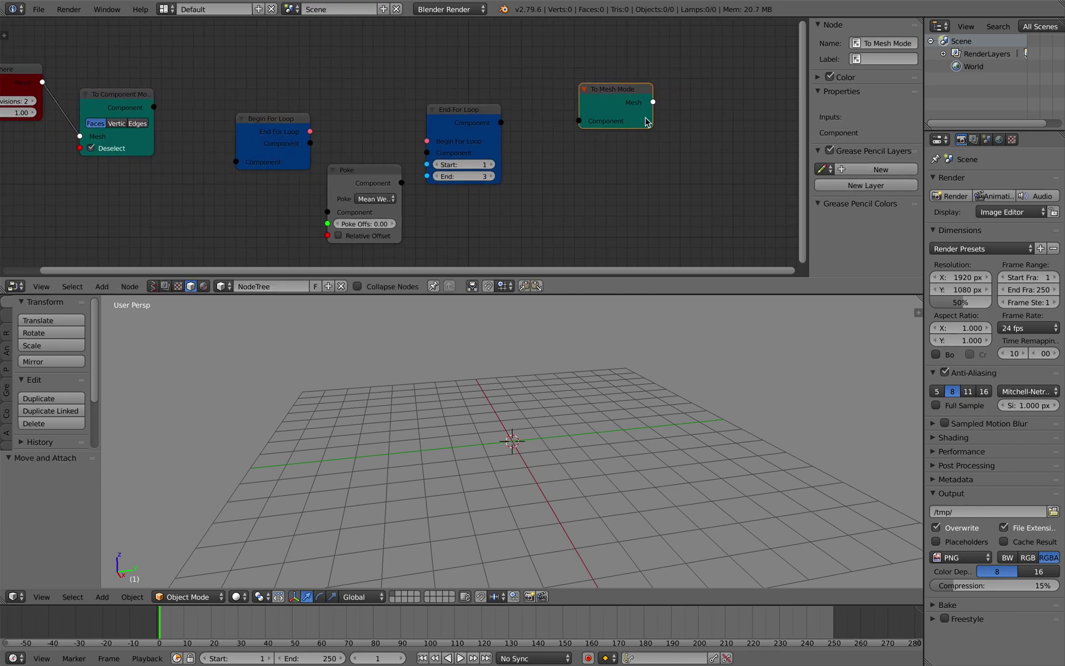
key("n")
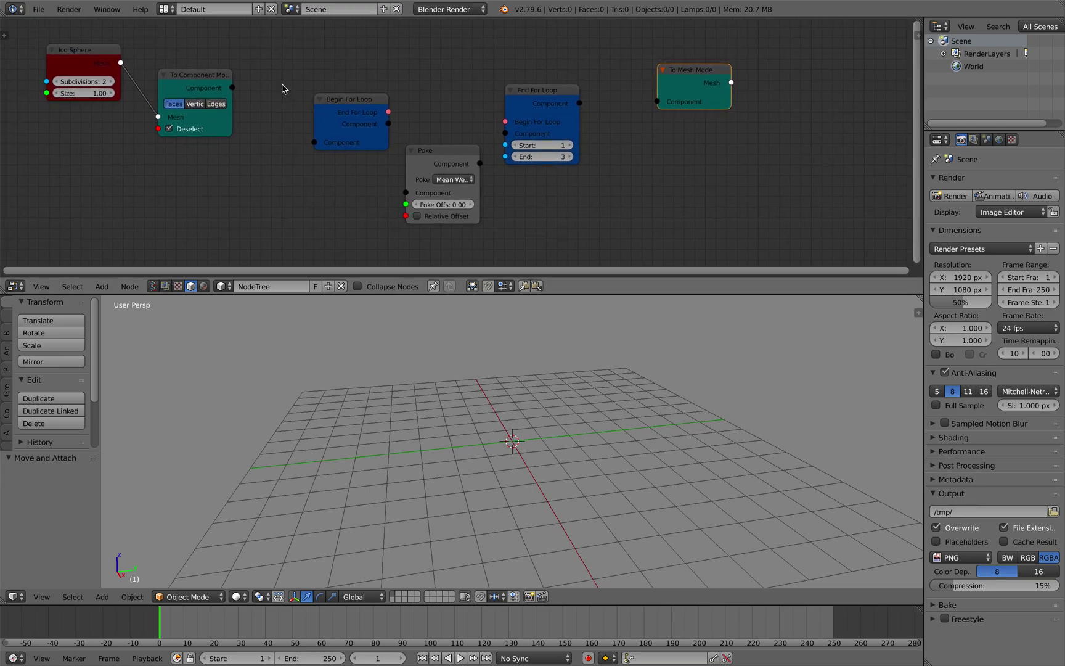
Set the Ico Sphere node's subdivisions to 1
left_click(112, 81)
scroll(538, 433, "up", 4)
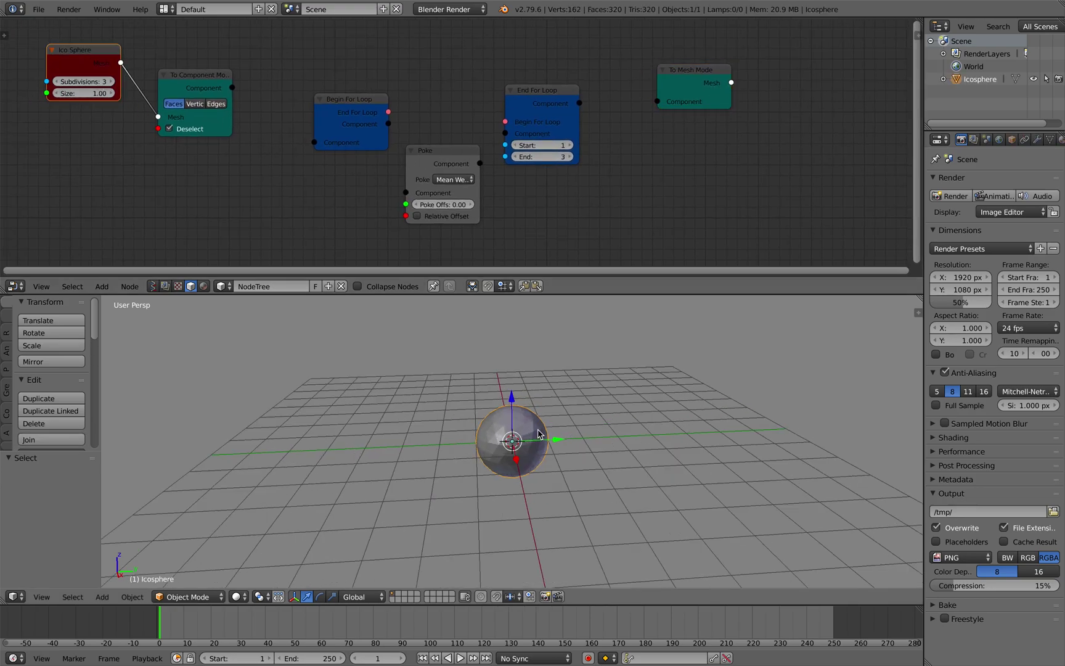
left_click(57, 82)
left_click(58, 81)
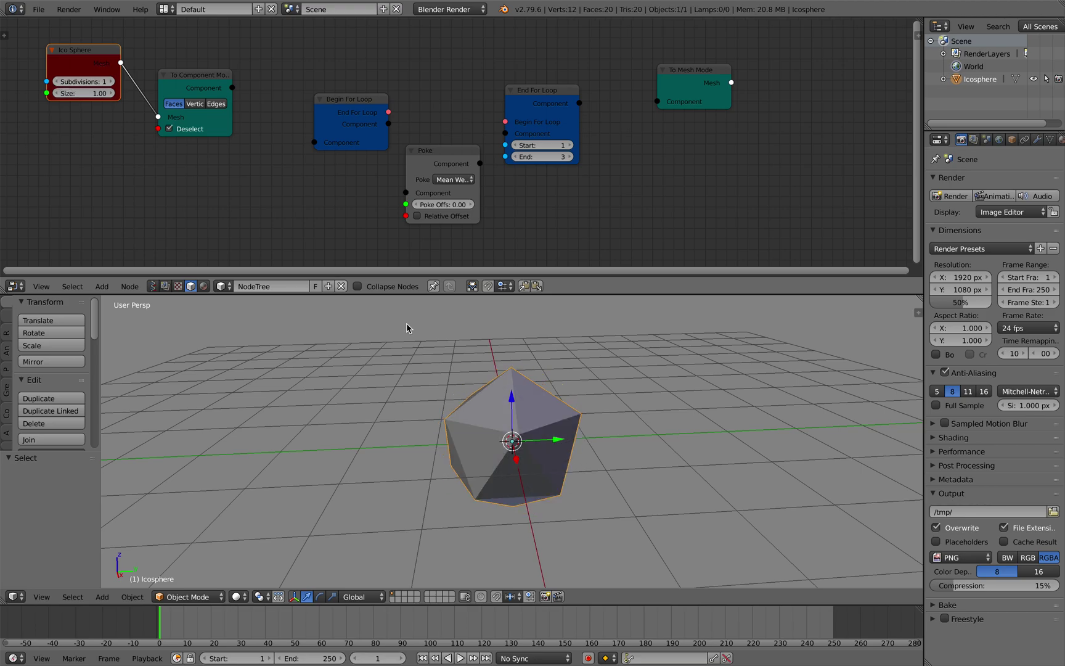
middle_click_drag(537, 396, 517, 385)
Link the To Component Mode output to the Begin For Loop's Component input and reposition the Begin For Loop and Poke nodes
left_click_drag(232, 86, 247, 47)
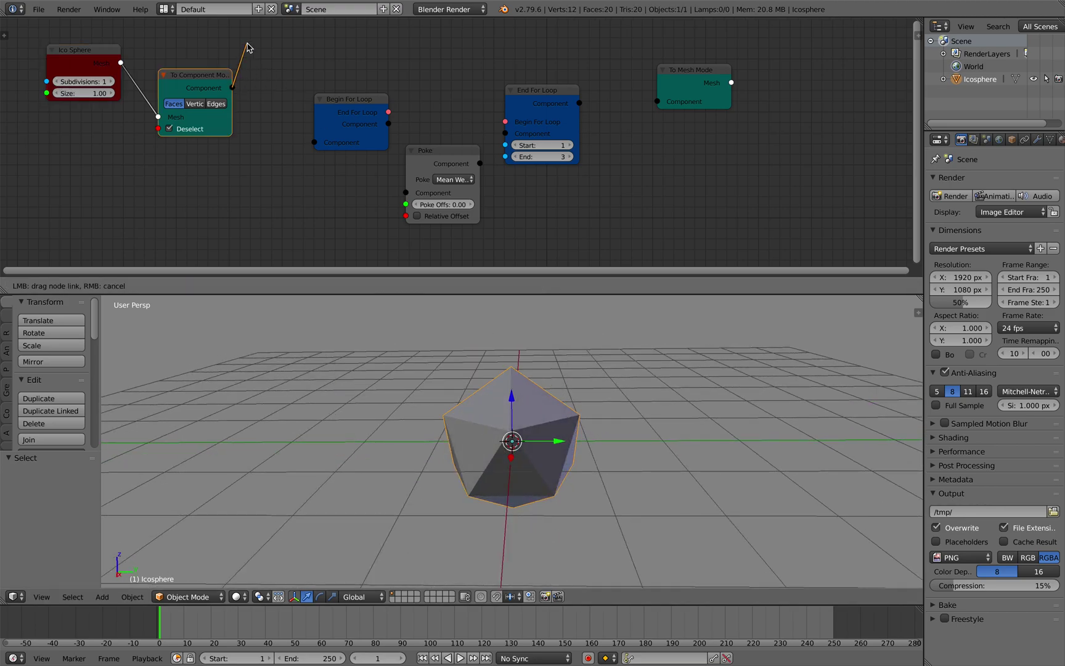
left_click_drag(318, 143, 318, 143)
left_click_drag(338, 122, 362, 114)
left_click_drag(439, 157, 454, 153)
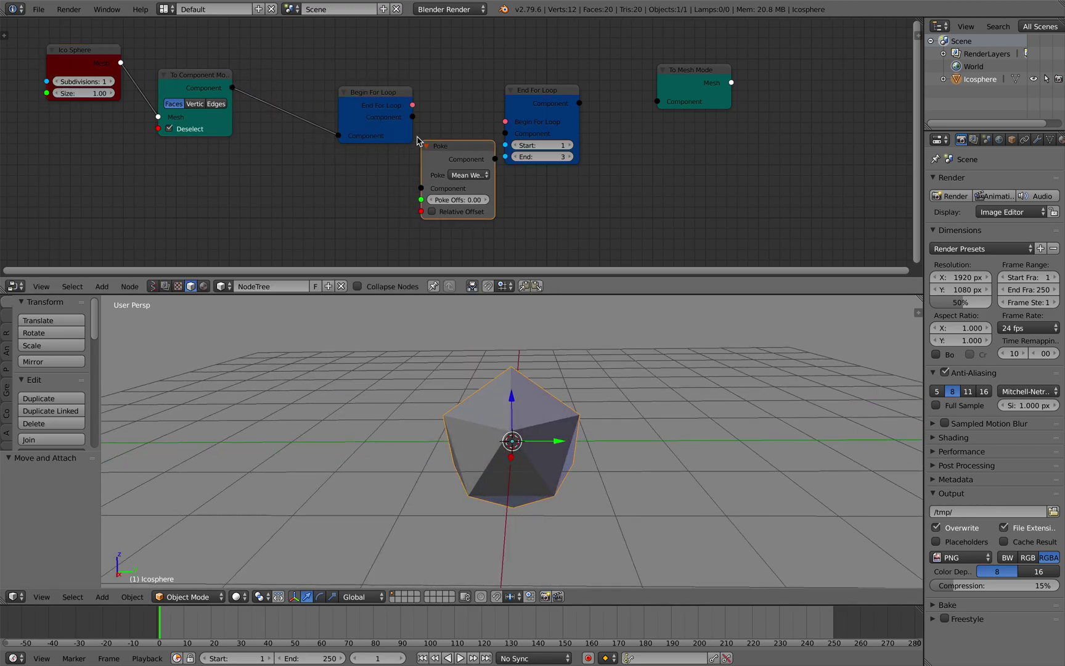
Insert a Select Random node between To Component Mode and Begin For Loop and set its seed to 6
key("shift+a")
mouse_move(284, 83)
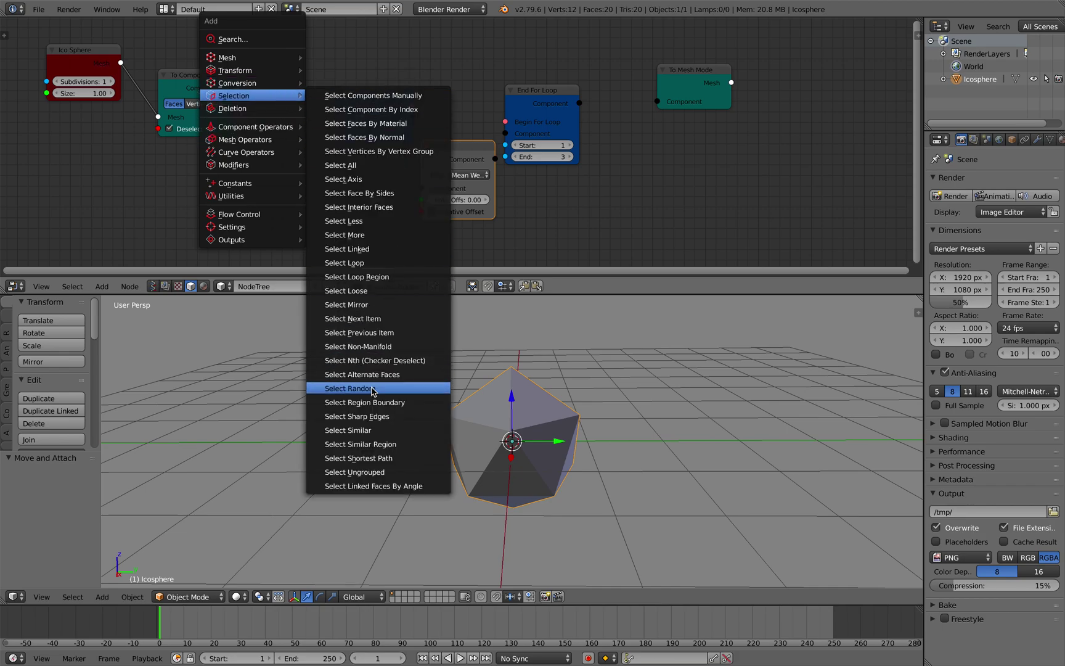
left_click(350, 388)
left_click(293, 121)
left_click_drag(316, 154, 328, 154)
Rearrange the Poke, End For Loop and To Mesh Mode nodes to leave room for the loop's links
middle_click_drag(421, 195, 374, 198)
middle_click_drag(466, 351, 416, 352)
scroll(535, 188, "up", 1)
left_click_drag(513, 103, 550, 107)
left_click_drag(436, 166, 473, 198)
left_click_drag(516, 128, 534, 98)
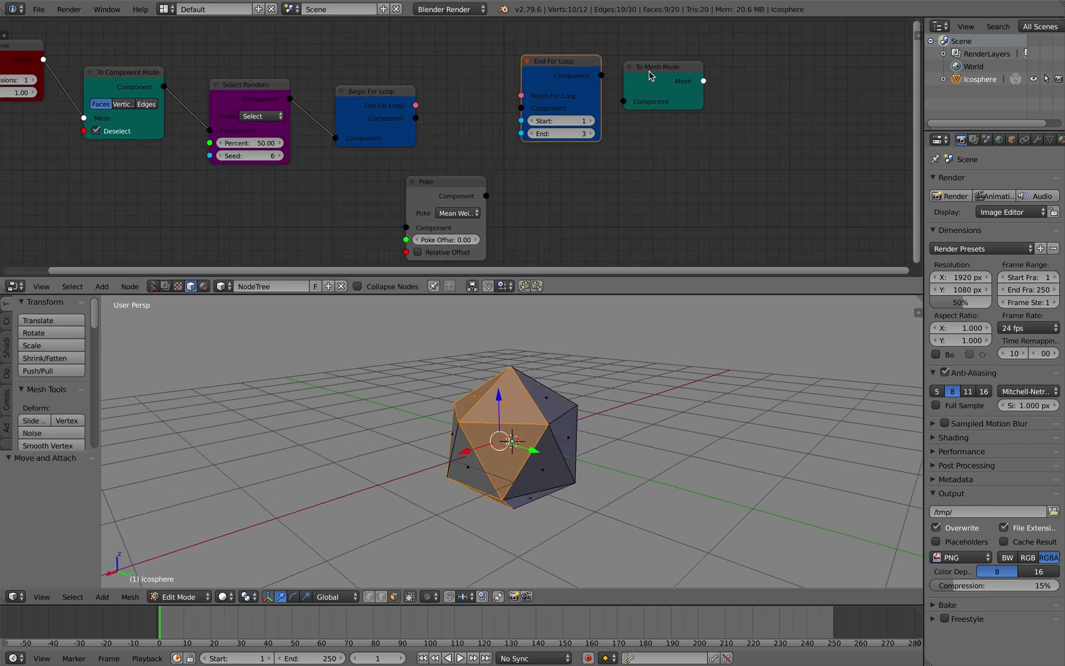
left_click_drag(649, 76, 784, 84)
left_click_drag(583, 70, 620, 81)
Link Begin For Loop to End For Loop through their loop sockets and route the component through the Poke node between them
left_click_drag(415, 106, 456, 114)
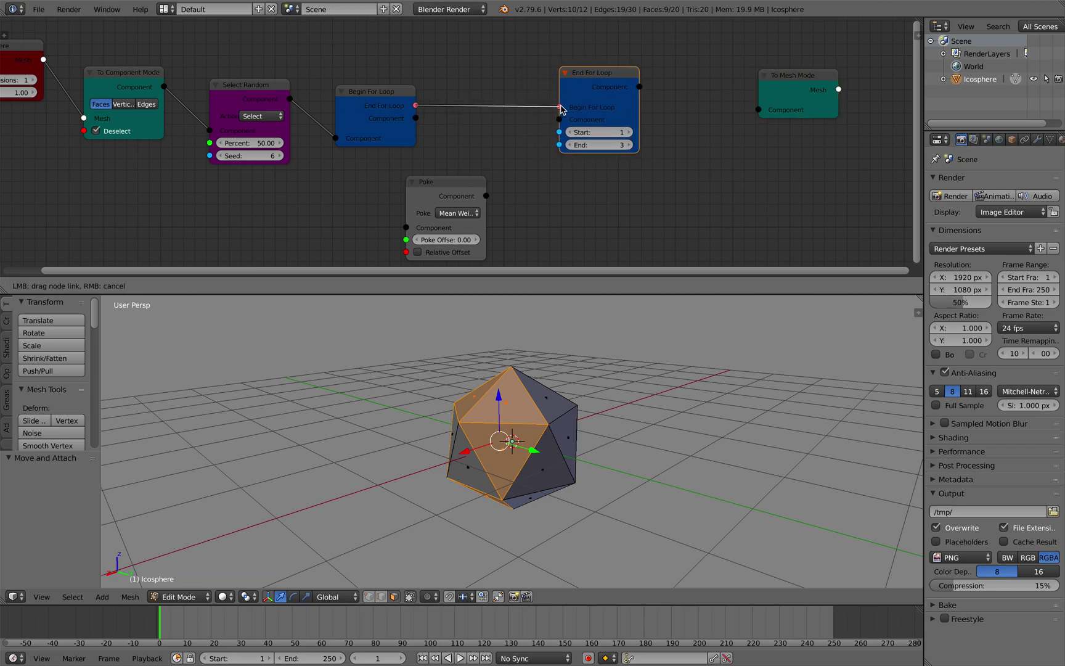
left_click_drag(561, 109, 560, 107)
left_click_drag(416, 118, 489, 132)
left_click_drag(404, 228, 405, 227)
left_click_drag(435, 206, 560, 119)
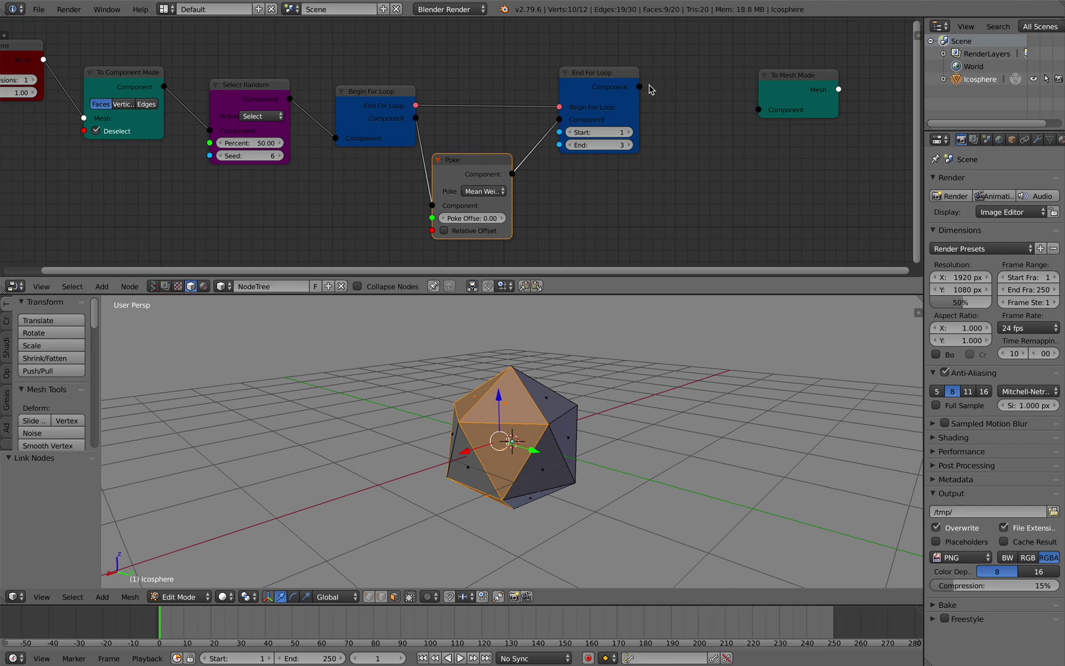
Link the End For Loop's Component output to the To Mesh Mode node and move that node closer to the loop
left_click_drag(639, 86, 758, 110)
left_click_drag(810, 86, 746, 89)
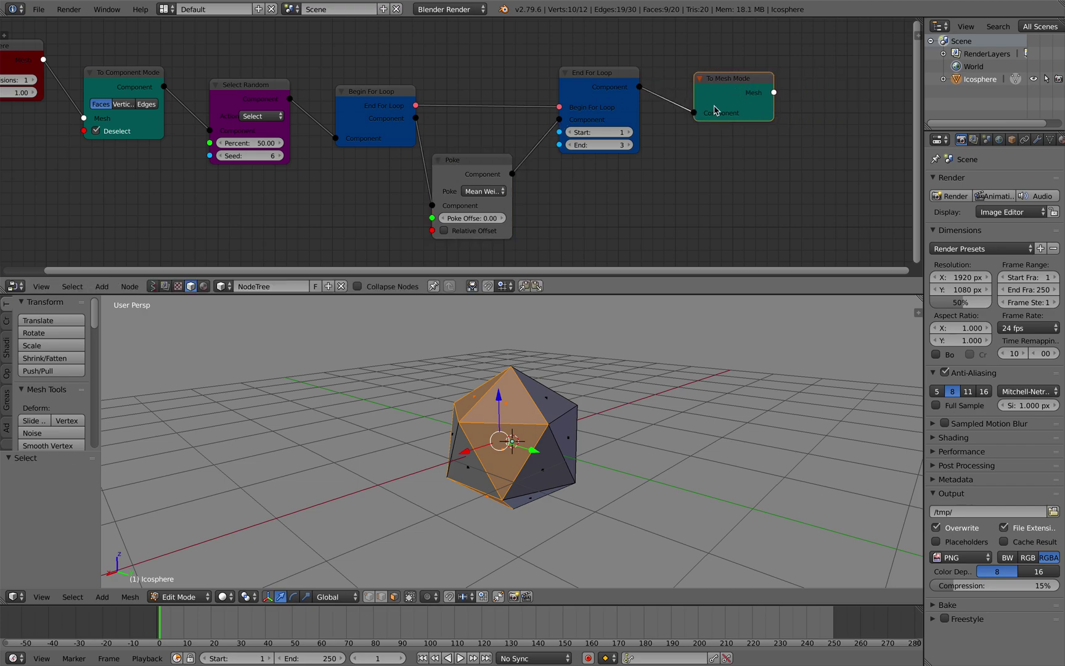
middle_click_drag(714, 111, 749, 96)
Set the Poke node's offset to 0.04
left_click_drag(518, 207, 527, 209)
middle_click_drag(563, 341, 567, 382)
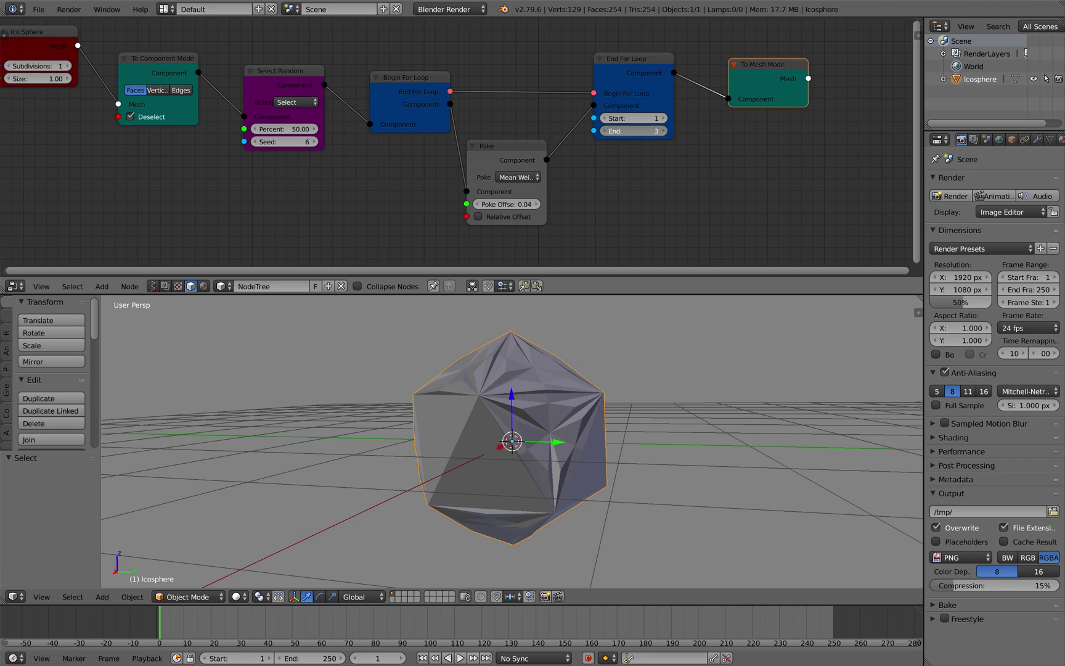
Try End For Loop end values of 5 and 7 while viewing the icosphere from different sides
left_click(664, 132)
left_click(664, 131)
middle_click_drag(678, 361, 654, 381)
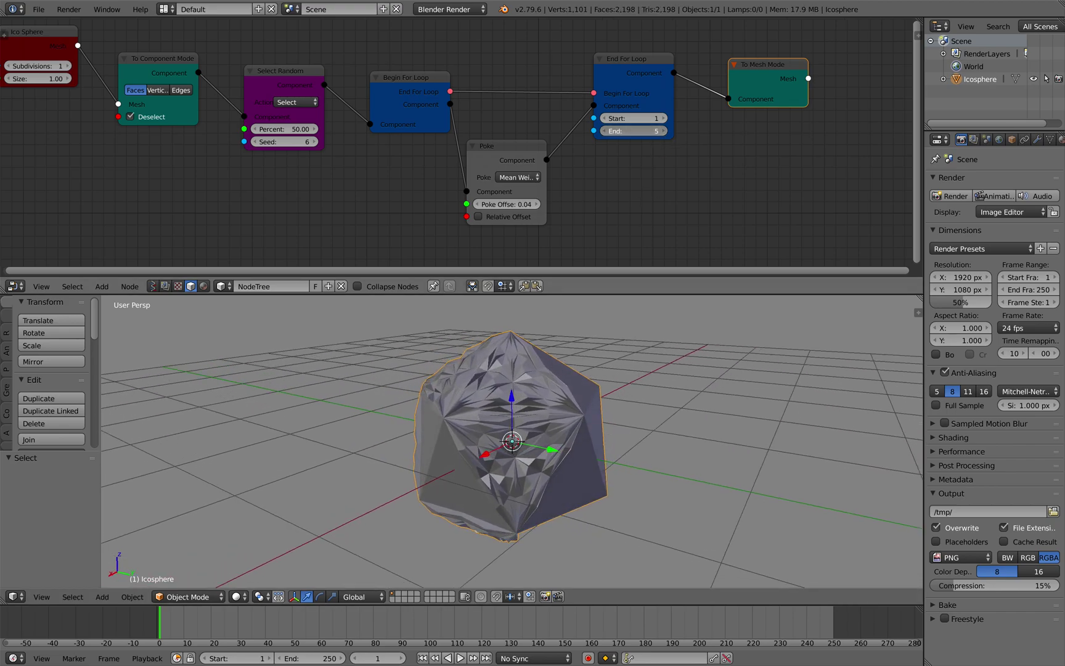
left_click(664, 131)
left_click(664, 132)
middle_click_drag(622, 320, 677, 304)
Set the End For Loop node's End value to 6
left_click(669, 133)
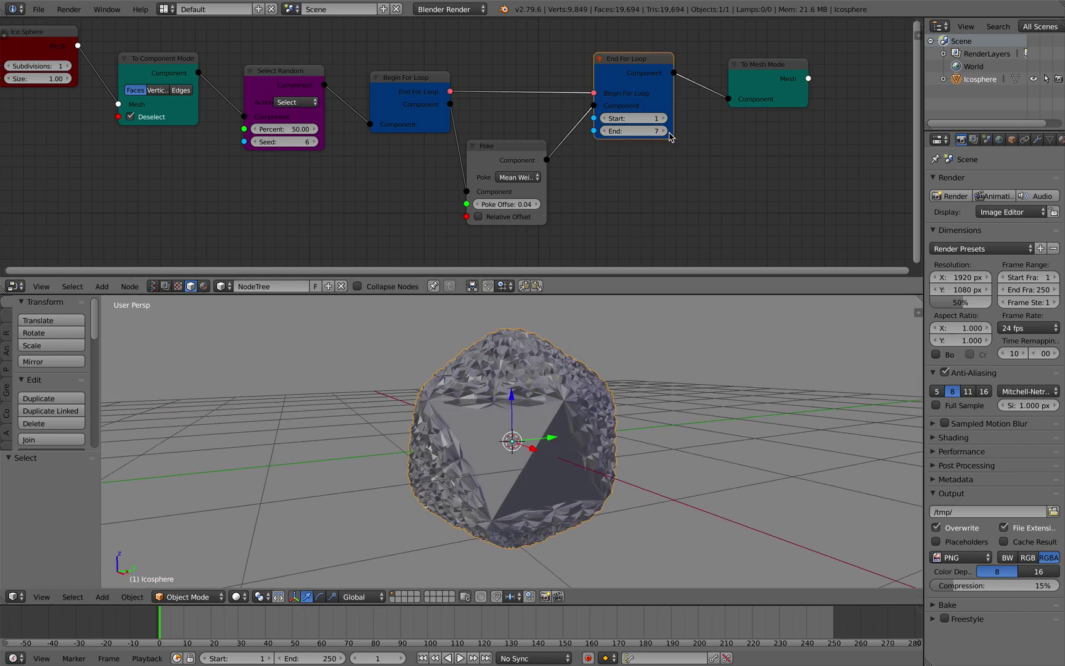
left_click(664, 131)
left_click(605, 131)
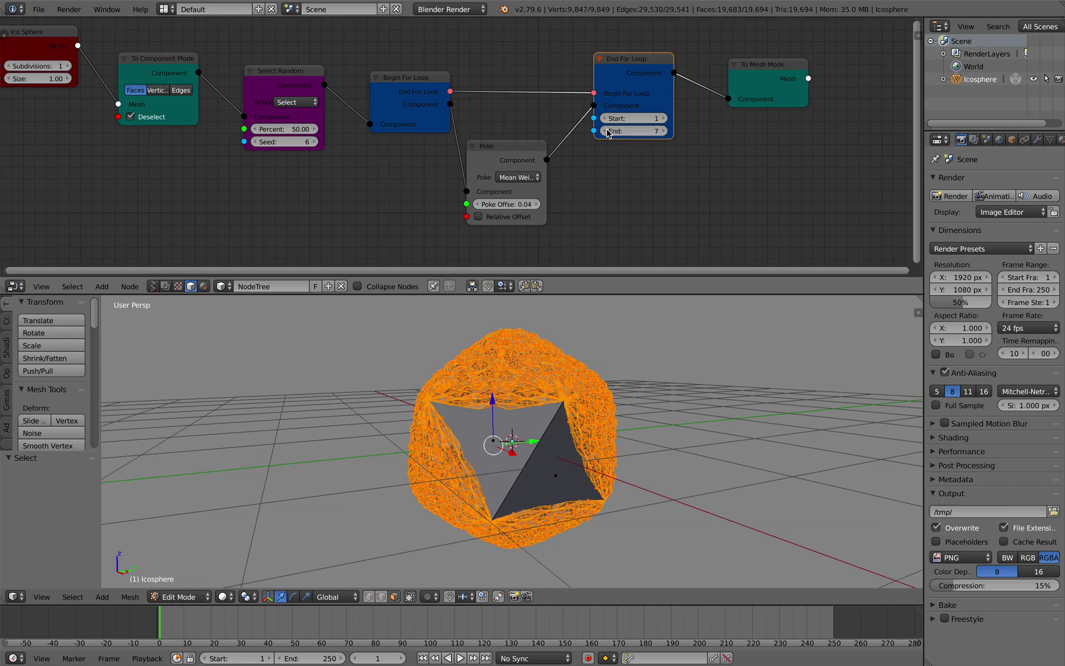
left_click(605, 130)
middle_click_drag(644, 358, 593, 370)
Deselect all geometry, add a cube to the icosphere's mesh and move it about 0.977, 2.753 and 0.231 in X, Y and Z
key("a")
key("a")
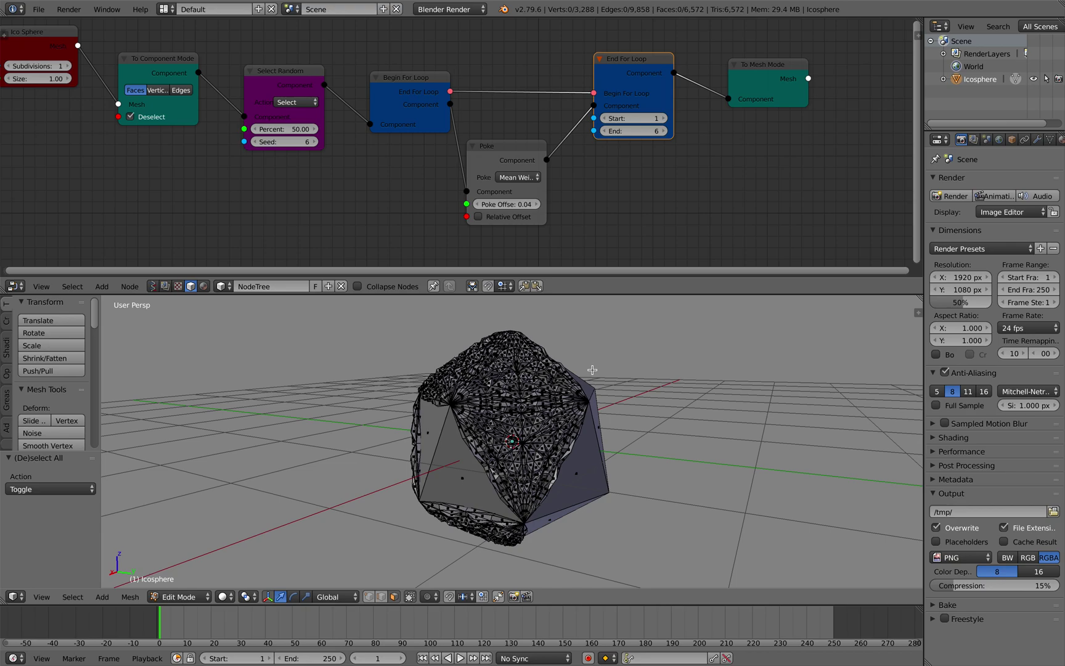
middle_click_drag(592, 370, 557, 383)
key("shift+a")
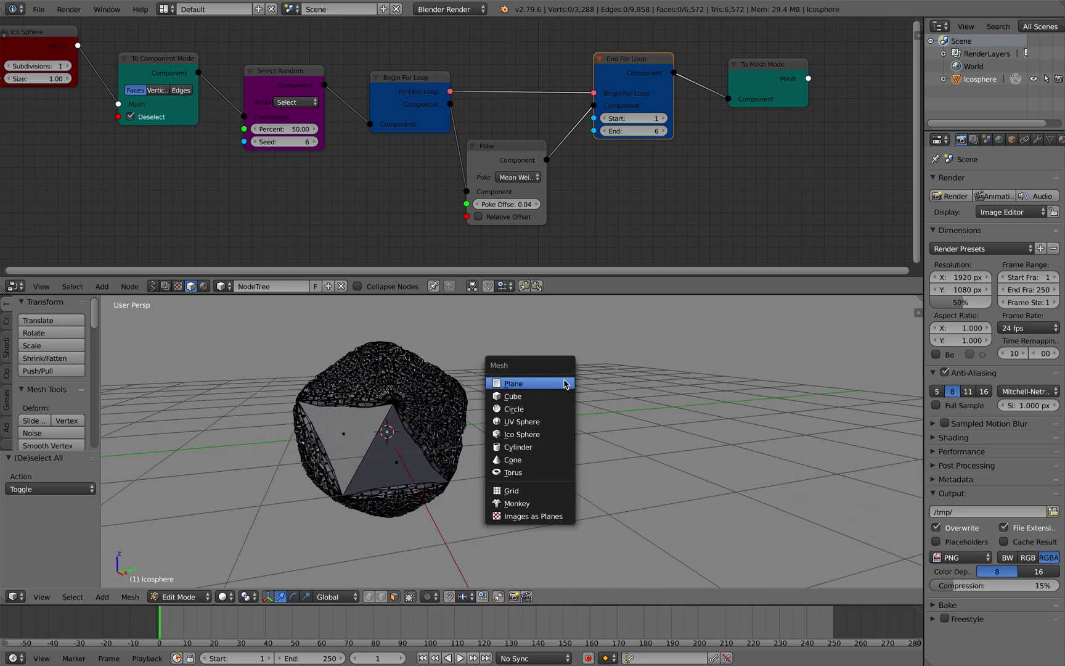
left_click(555, 396)
key("g")
left_click(740, 382)
scroll(707, 396, "down", 2)
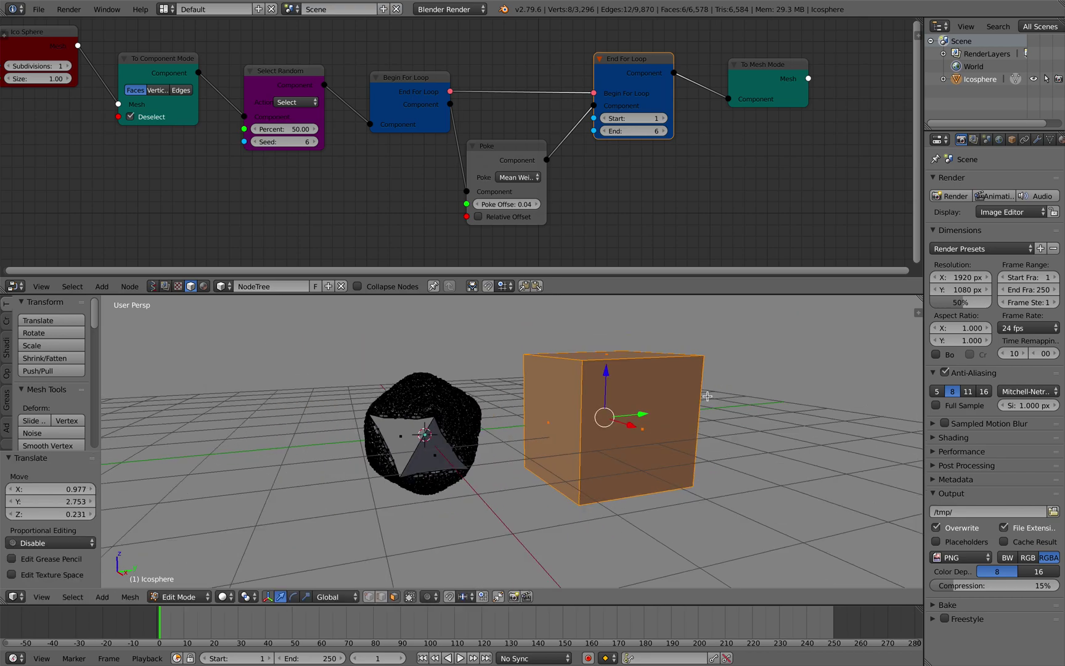
Return to Object Mode, move the combined object about -0.016, -0.218 and 0.046 in X, Y and Z, and advance to frame 4
key("Tab")
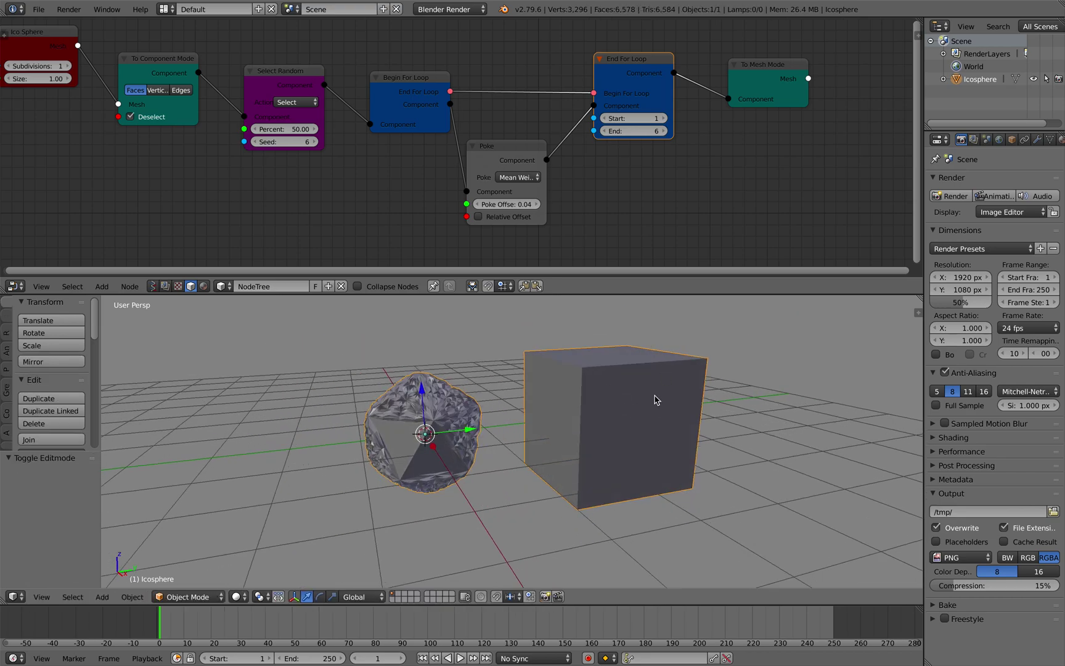
key("Tab")
key("Tab")
left_click(652, 400)
middle_click_drag(652, 400, 592, 381)
left_click(603, 383)
key("g")
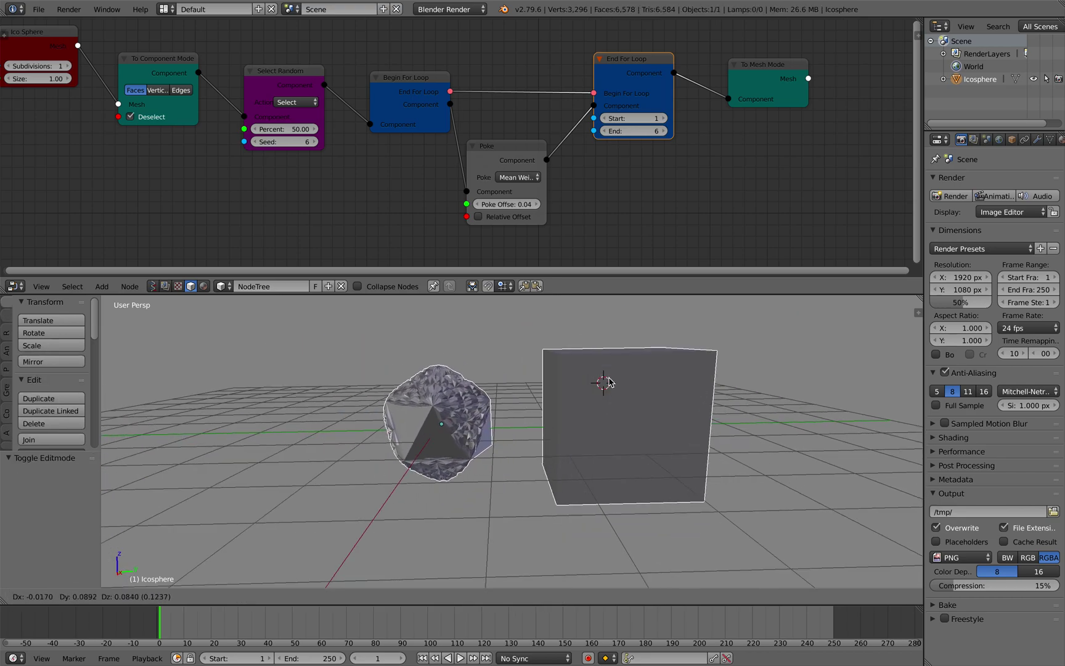
left_click(618, 390)
key("Right")
key("Right")
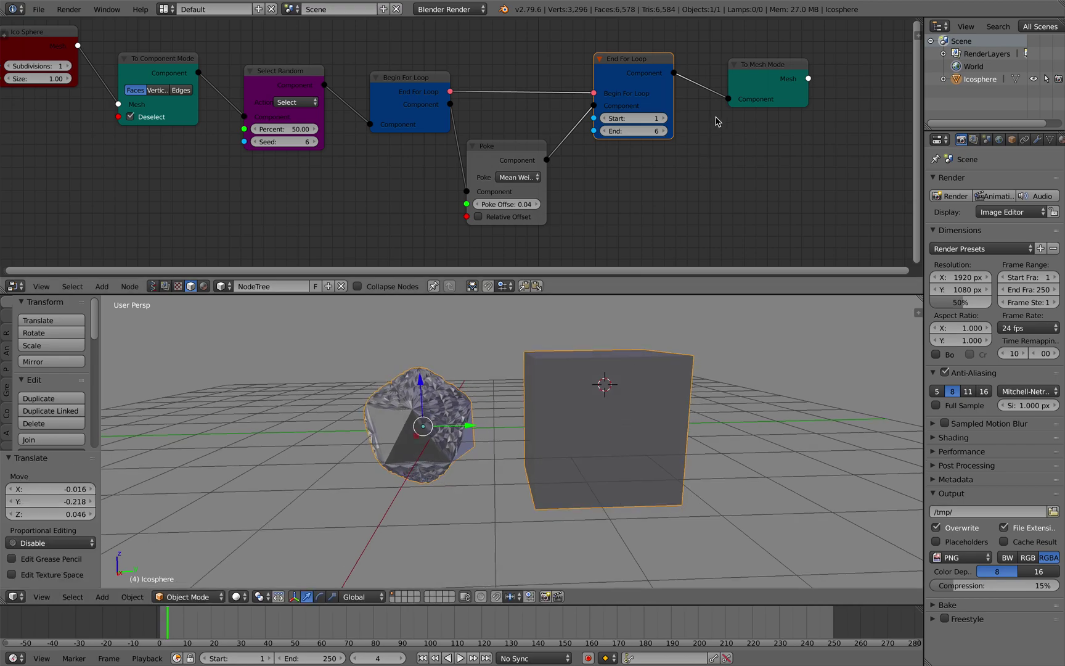
Add a Refresh Mesh Output node beside the To Mesh Mode node
left_click(770, 67)
middle_click_drag(781, 75, 668, 93)
key("shift+a")
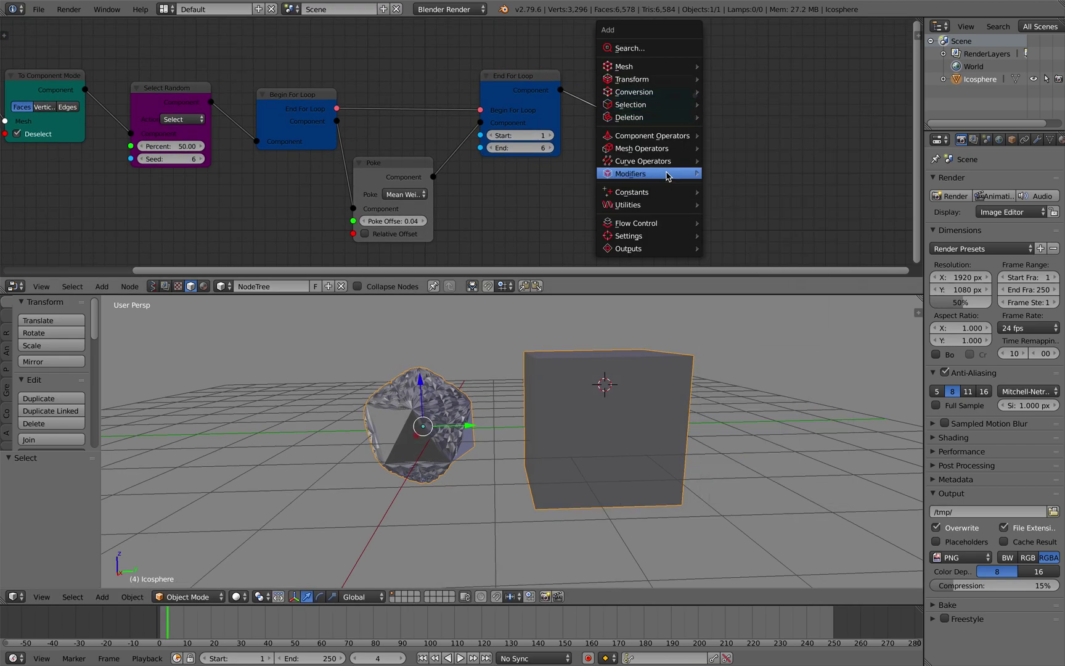
mouse_move(666, 223)
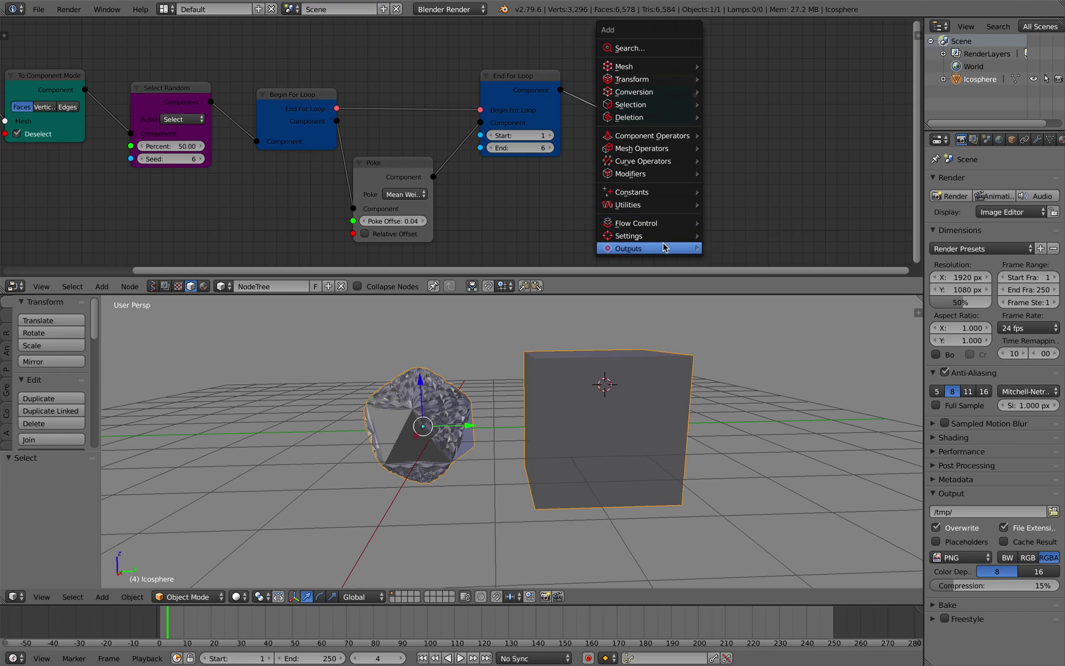
mouse_move(665, 248)
left_click(734, 249)
left_click(699, 90)
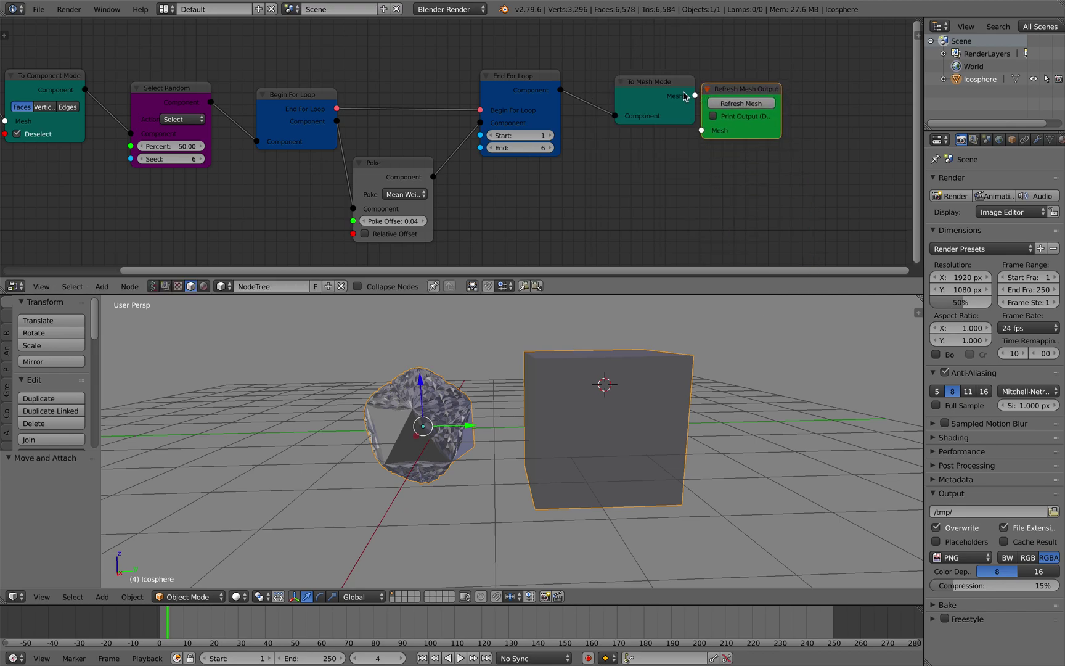
Move To Mesh Mode closer to End For Loop, link its Mesh output to Refresh Mesh Output and refresh the mesh
left_click_drag(683, 91, 644, 88)
left_click_drag(655, 91, 710, 120)
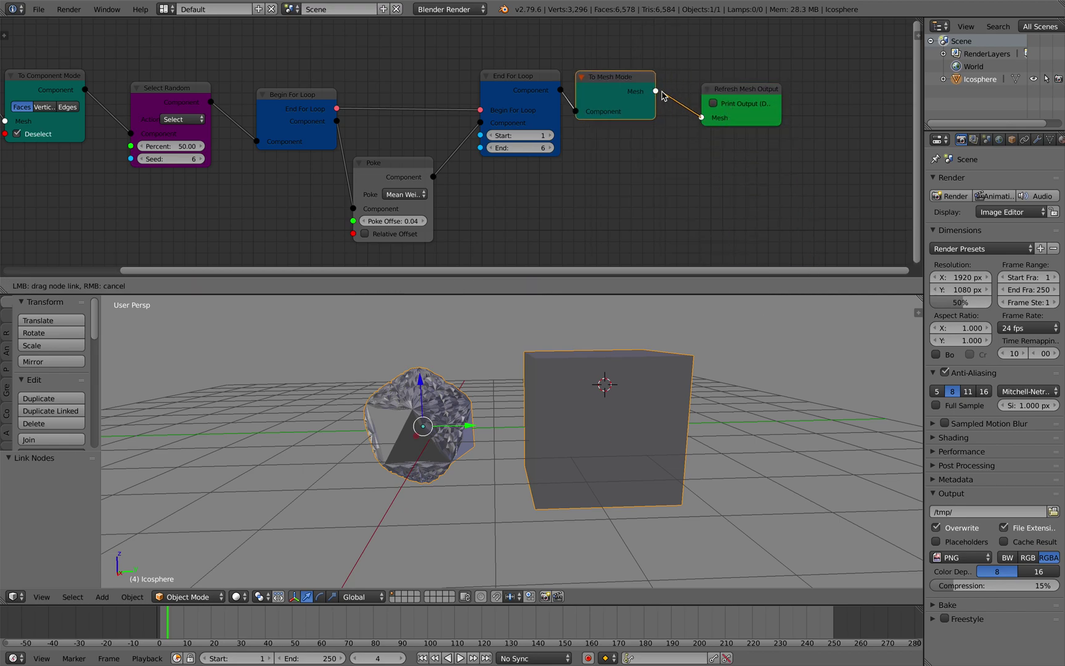
left_click_drag(655, 90, 701, 118)
left_click(739, 103)
Save over beginendLoop_001.blend
middle_click_drag(695, 351, 558, 392, "shift")
key("ctrl+s")
left_click(555, 399)
left_click(555, 399)
scroll(562, 393, "up", 1)
Lower the End For Loop node's End value to 1 and view the icosphere
middle_click_drag(494, 173, 548, 159)
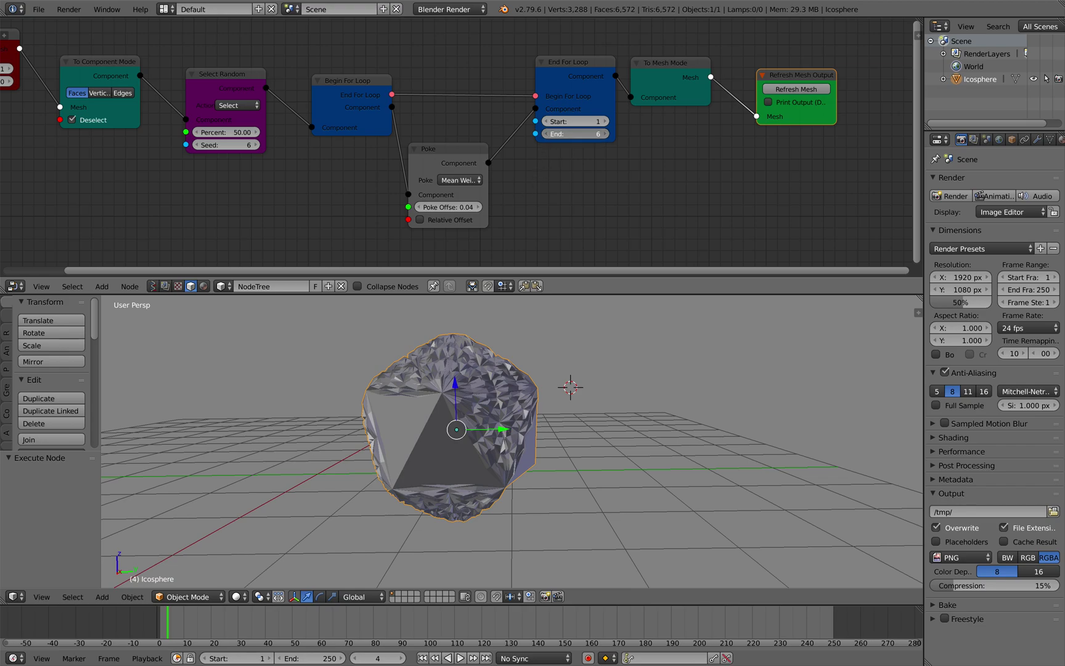
left_click(548, 133)
left_click(548, 133)
left_click(548, 134)
left_click(548, 134)
left_click(548, 133)
middle_click_drag(632, 324, 621, 333)
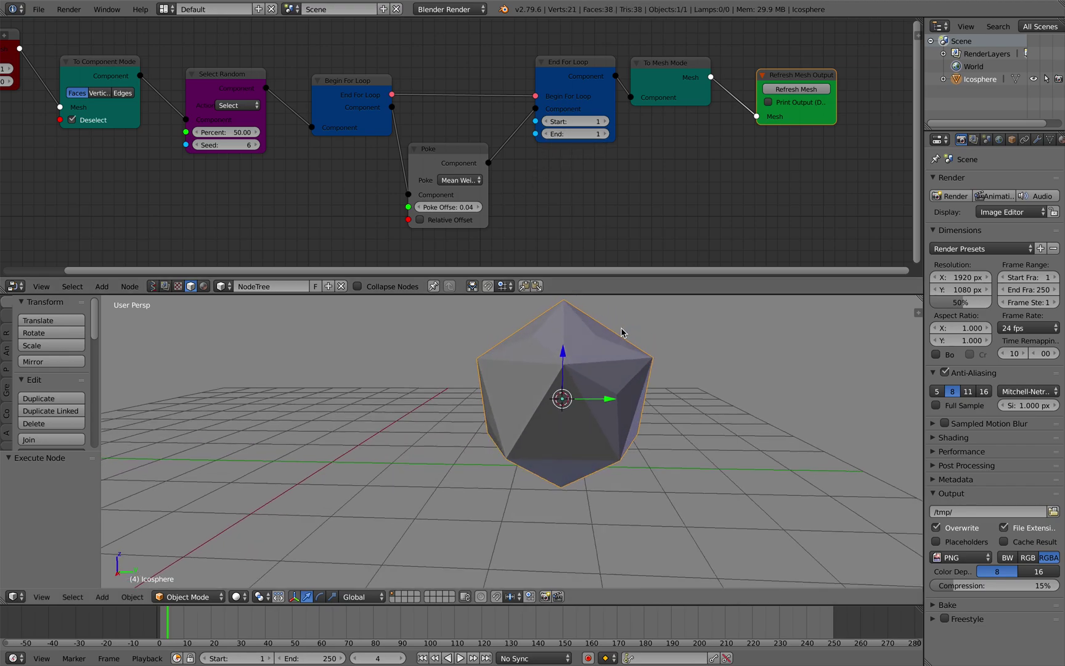
Raise the End For Loop node's End value through 3 and 4 to 5, viewing the icosphere between changes
left_click(607, 135)
left_click(609, 135)
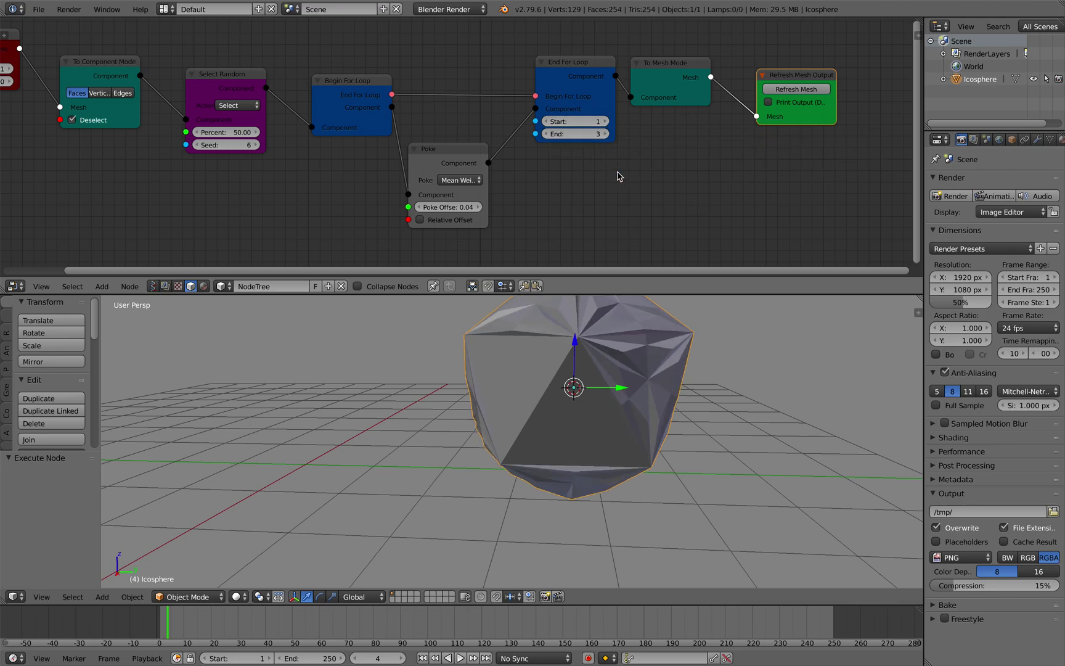
middle_click_drag(626, 351, 590, 385)
left_click(607, 136)
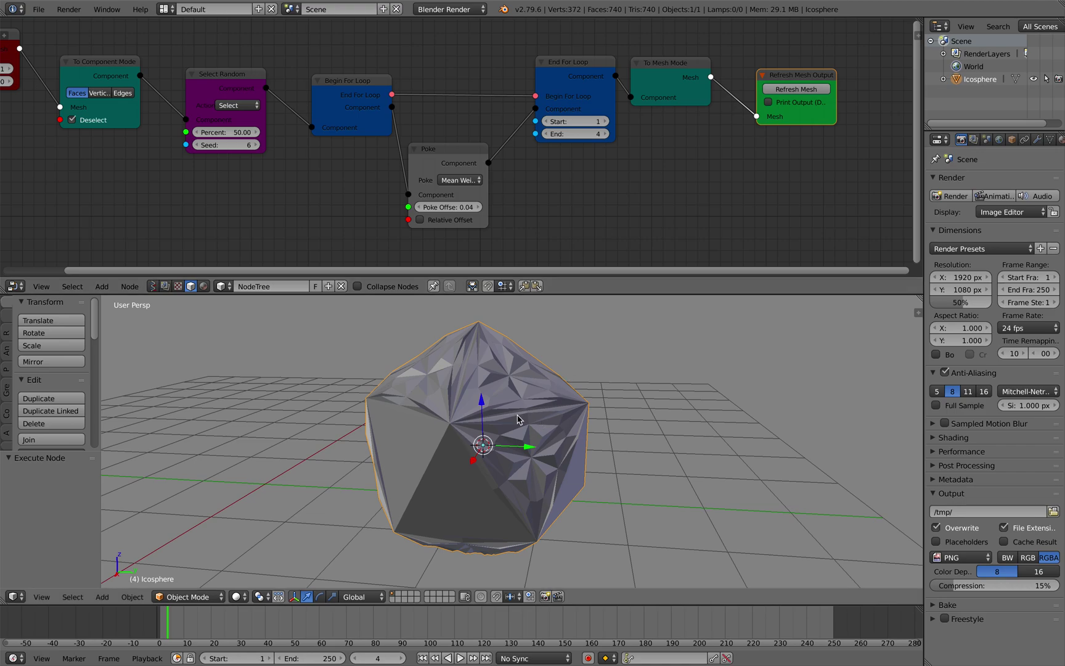
mouse_move(525, 435)
middle_mouse_down()
mouse_move(539, 430)
mouse_move(509, 422)
middle_mouse_up()
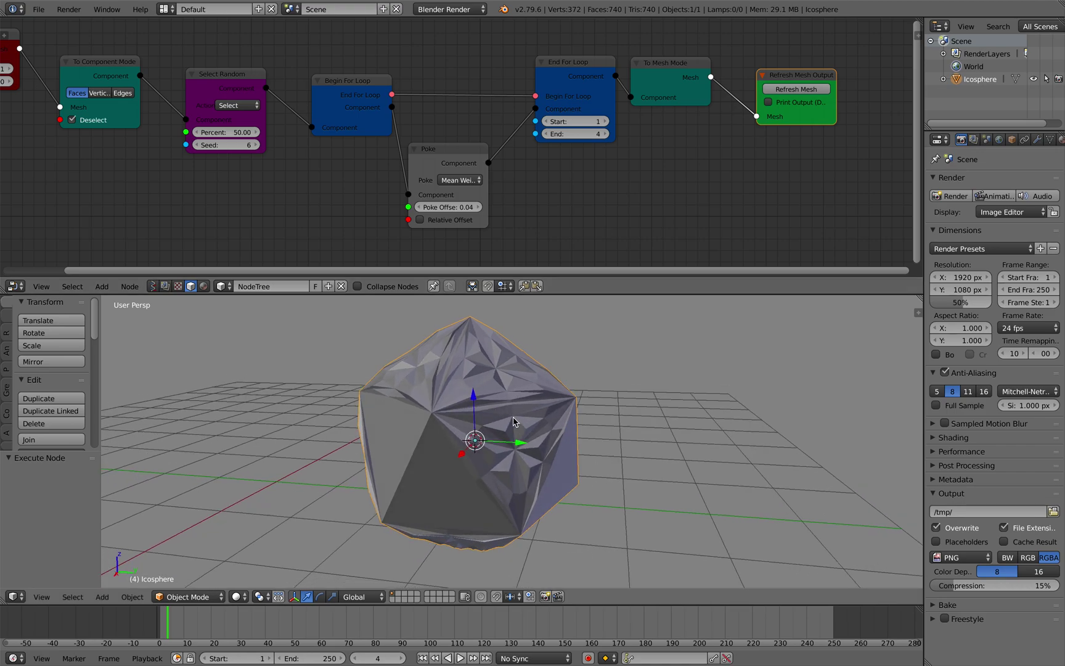
left_click(607, 134)
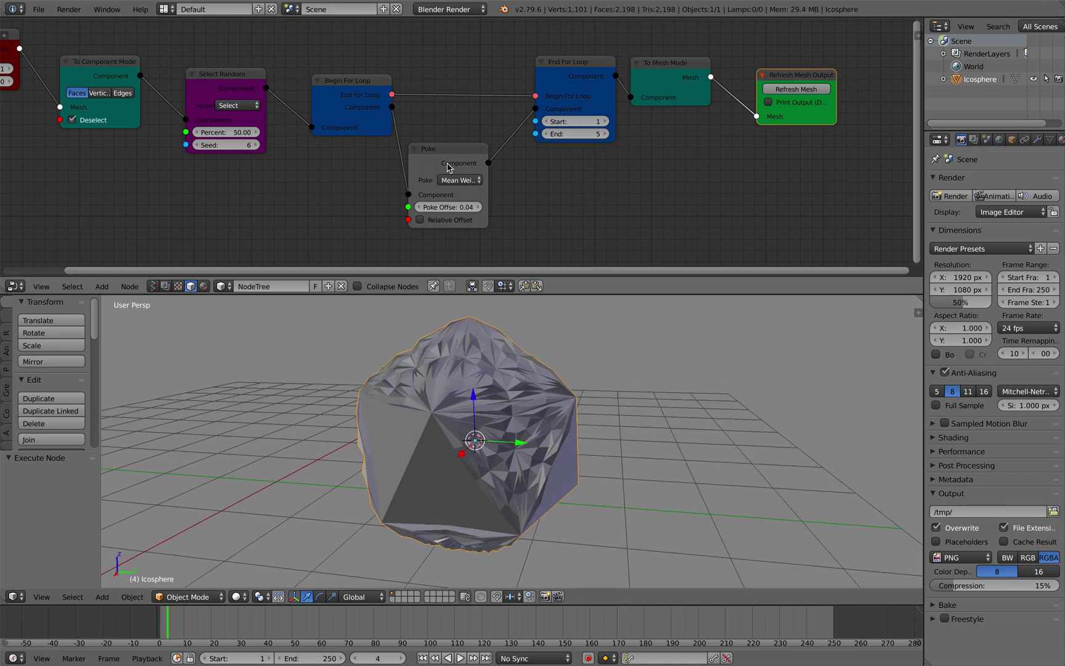
Raise the Select Random node's Seed to 13, checking the poked icosphere from another side
middle_click_drag(216, 148, 333, 159)
left_click(372, 156)
left_click(372, 156)
left_click(371, 156)
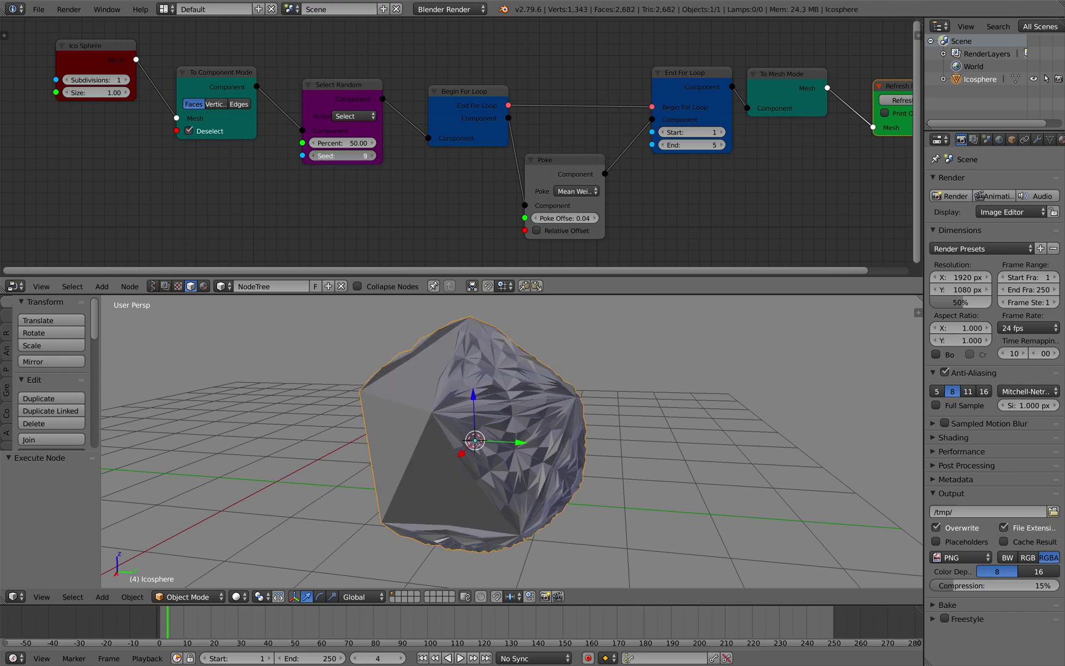
left_click(372, 156)
left_click(372, 156)
middle_click_drag(456, 493, 511, 546)
left_click(372, 156)
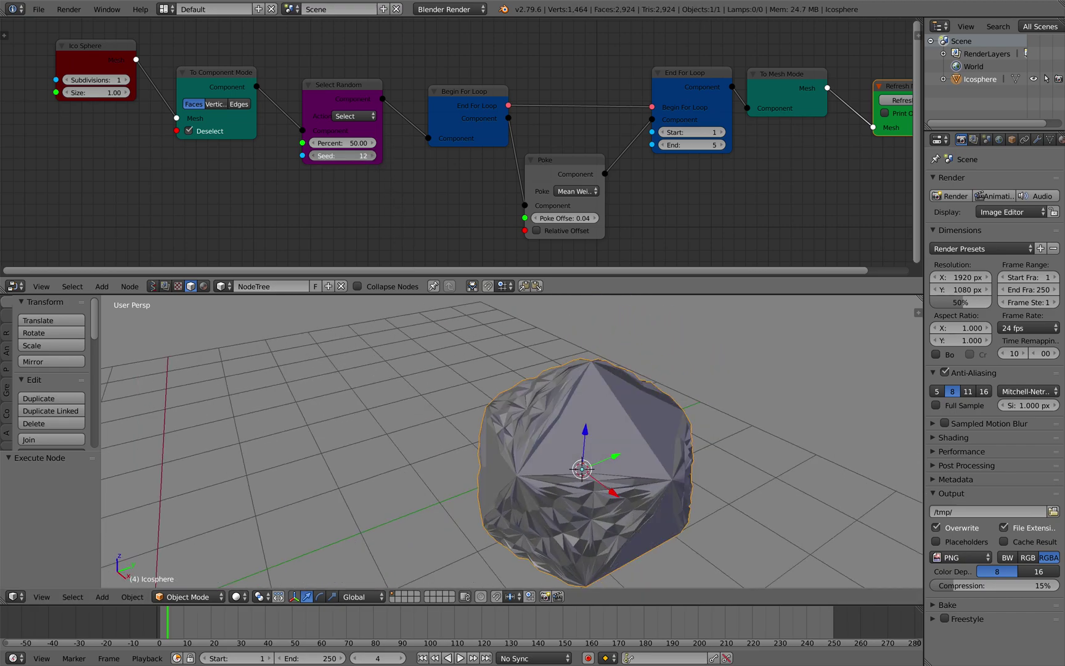
left_click(372, 156)
Set the Ico Sphere node's Subdivisions to 2 and the End For Loop node's End value to 6
middle_click_drag(670, 457, 439, 400, "shift")
left_click(127, 81)
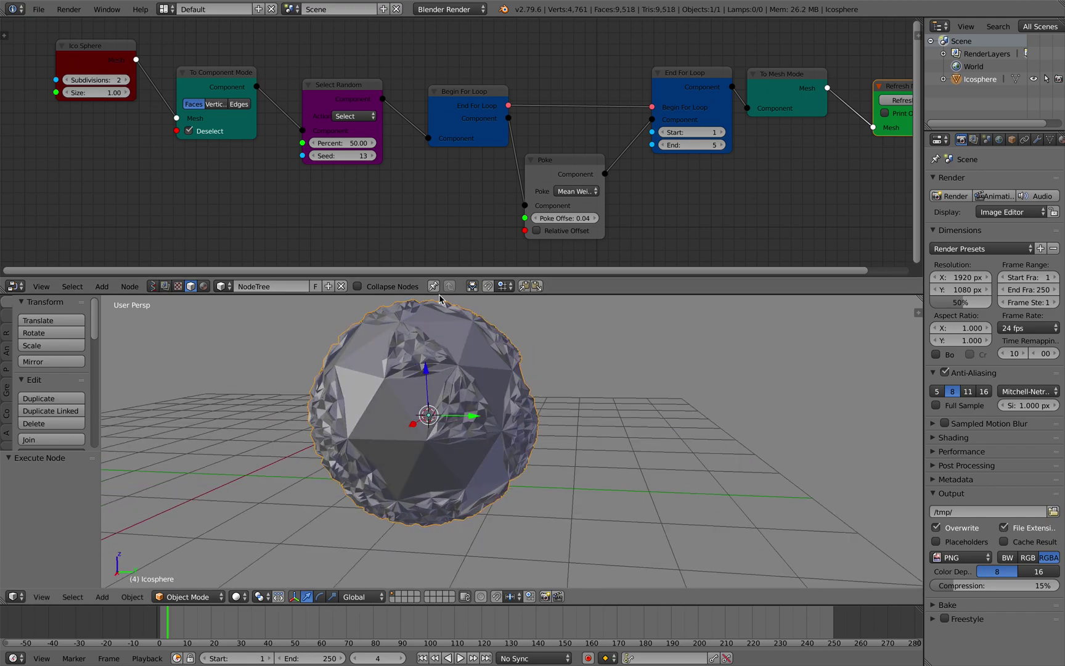
middle_click_drag(685, 145, 599, 154)
scroll(599, 158, "up", 1)
middle_click_drag(423, 358, 451, 362)
left_click(649, 156)
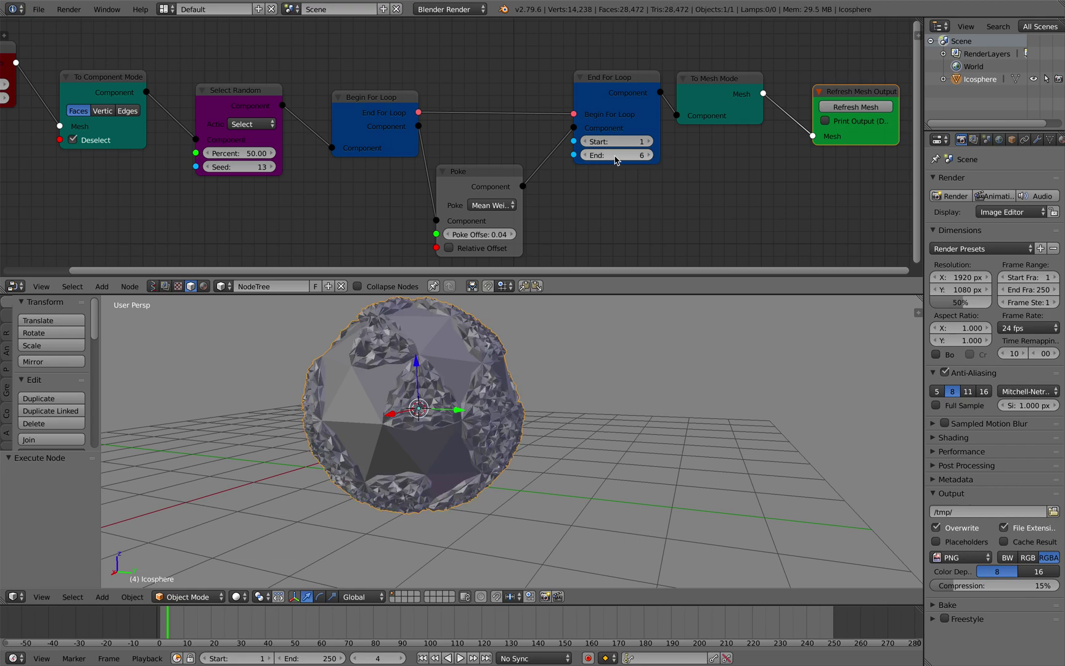
Save the node setup with the subdivided icosphere over the existing blend file
scroll(558, 141, "up", 2)
middle_click_drag(558, 141, 442, 136)
scroll(442, 136, "up", 3)
key("ctrl+s")
left_click(520, 176)
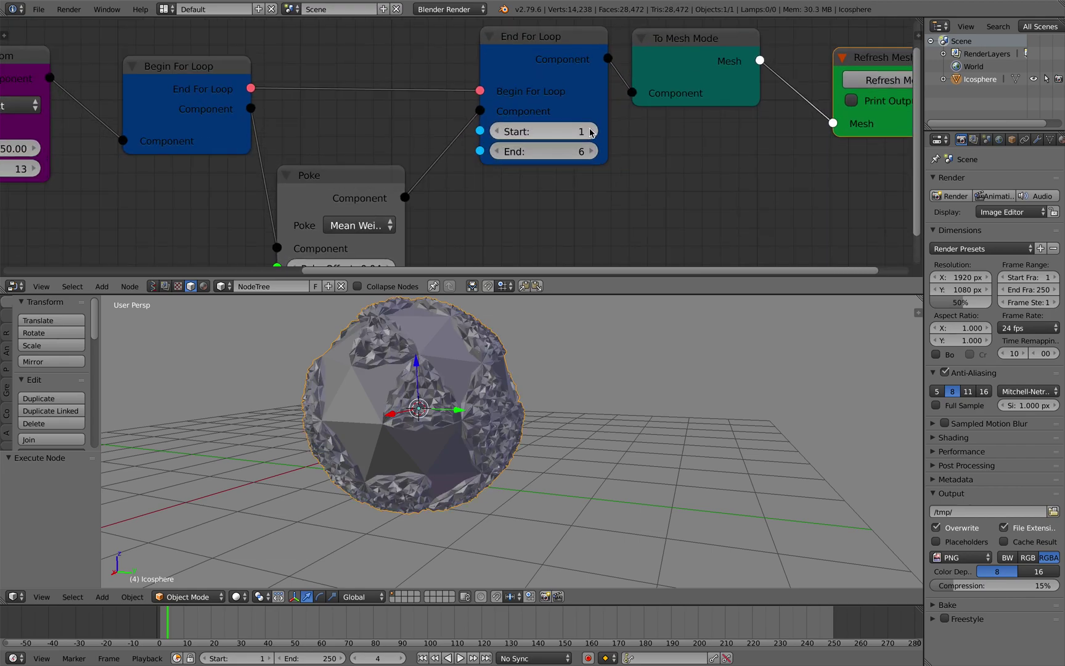
Set the End For Loop node's Start value to 2 and its End value to 8
left_click(590, 132)
left_click(590, 132)
left_click(590, 152)
left_click(590, 152)
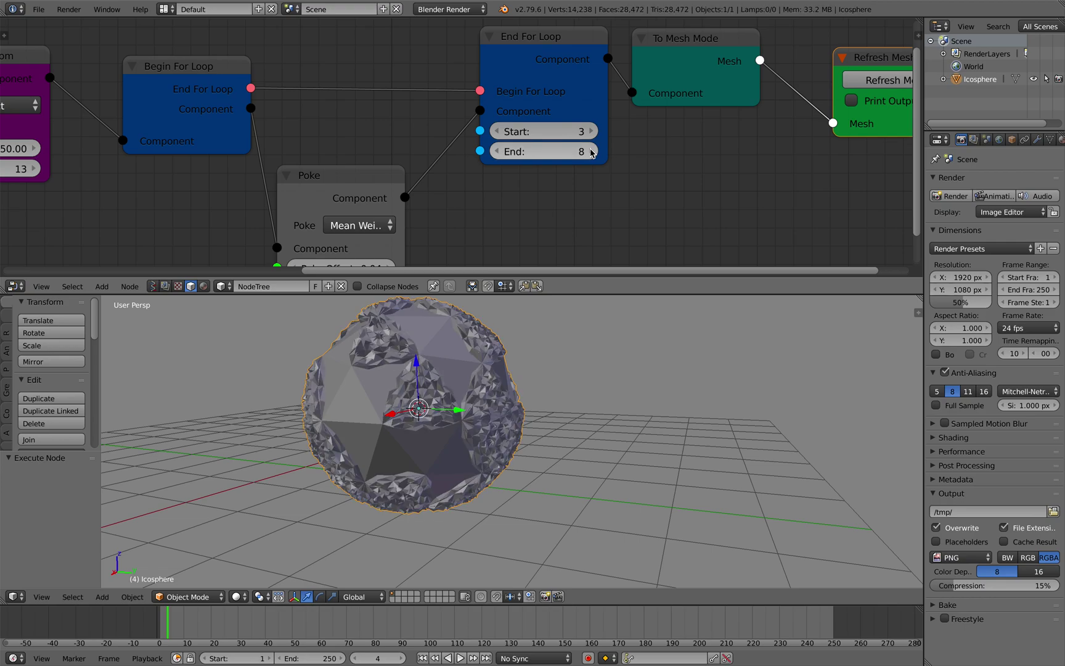
left_click(590, 132)
left_click(500, 131)
left_click(500, 132)
scroll(535, 169, "down", 2)
middle_click_drag(536, 169, 540, 152)
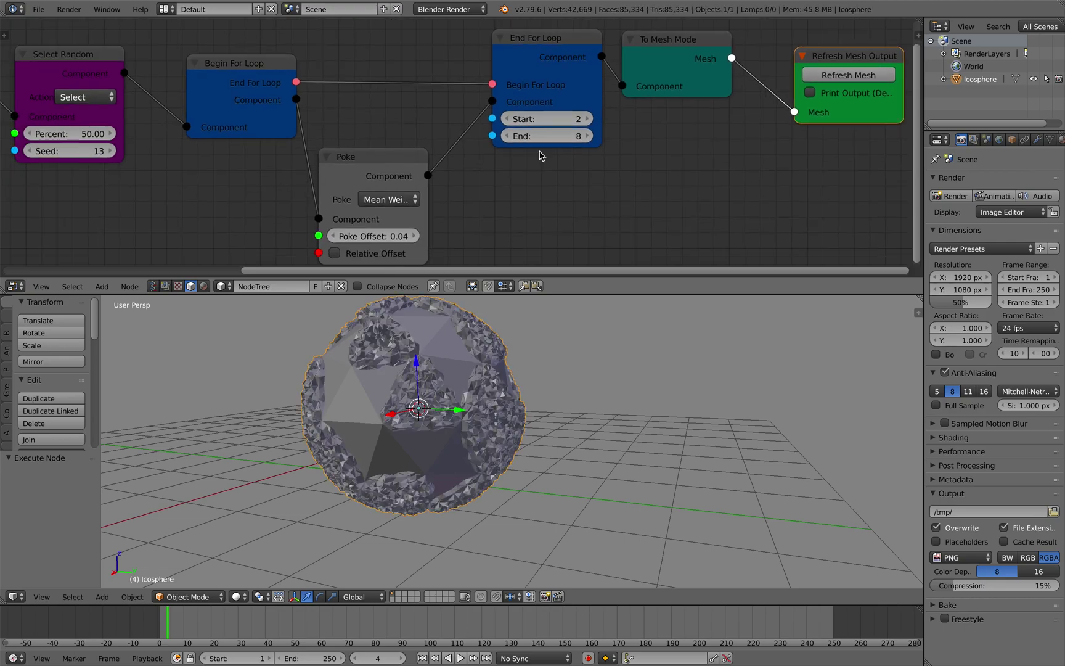
Shift the Poke and End For Loop nodes slightly within the node tree and save over the blend file
middle_click_drag(545, 196, 588, 162)
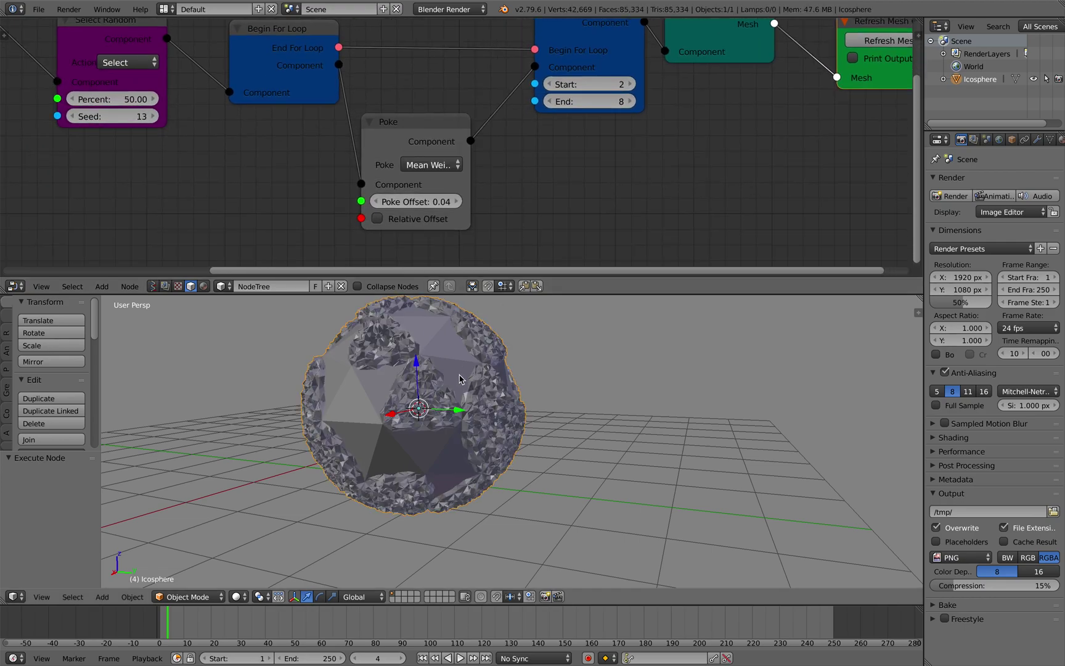
middle_click_drag(459, 374, 487, 357)
left_click_drag(442, 131, 462, 116)
left_click_drag(603, 55, 630, 58)
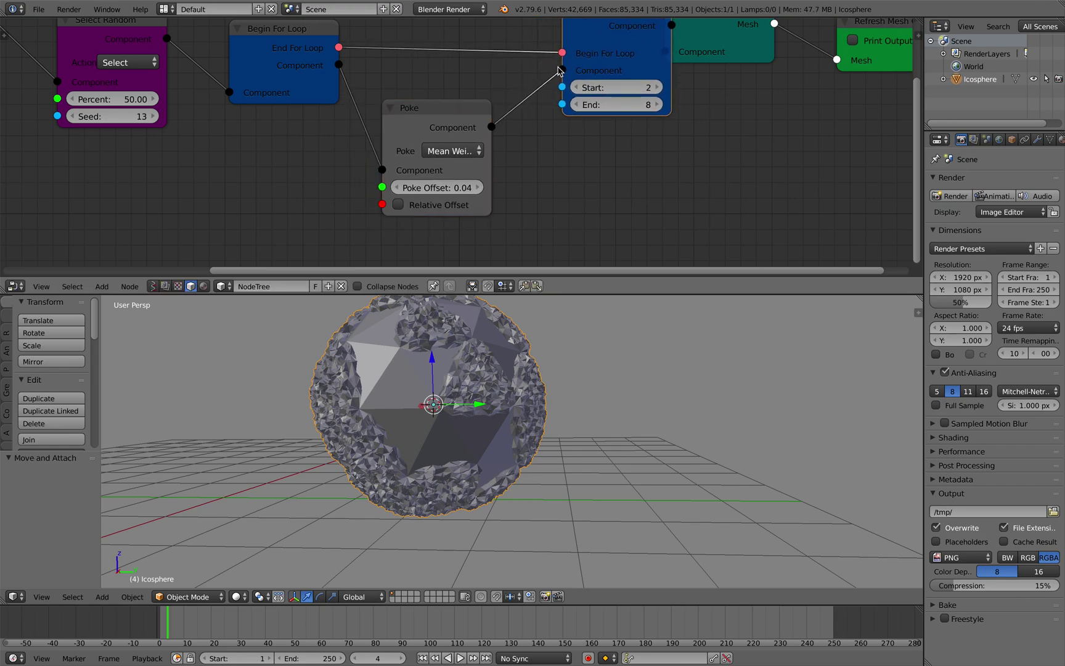
scroll(558, 68, "down", 2)
middle_click_drag(558, 69, 546, 90)
key("ctrl+s")
left_click(499, 111)
Spread out the To Mesh Mode, End For Loop and Refresh Mesh Output nodes to make more room between them
scroll(639, 61, "down", 1)
middle_click_drag(641, 61, 510, 101)
left_click_drag(577, 77, 637, 55)
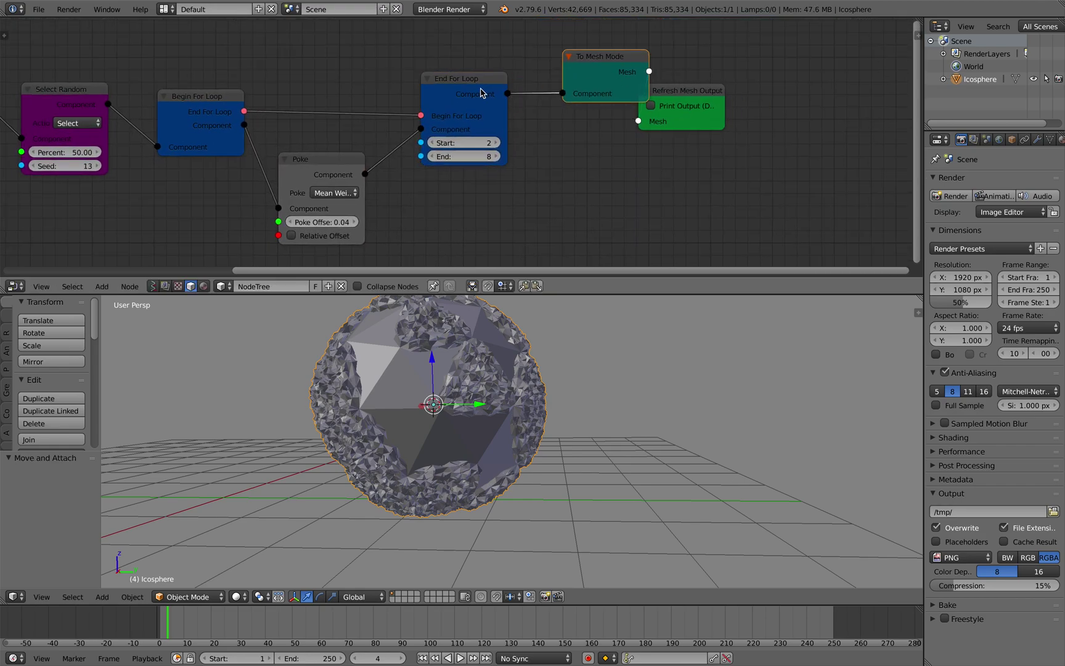
left_click_drag(481, 89, 518, 74)
left_click_drag(677, 93, 748, 89)
Duplicate the Select Random node, insert the copy between Begin For Loop and Poke, and set its Seed to 33
middle_click_drag(490, 127, 656, 102)
left_click_drag(253, 81, 229, 72)
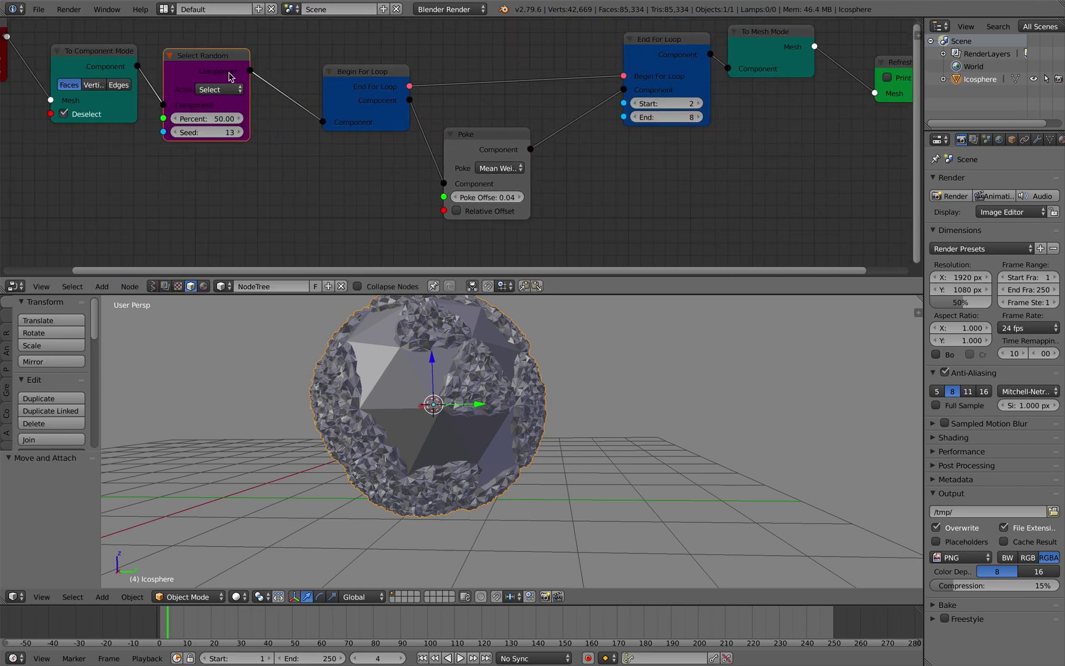
key("shift+d")
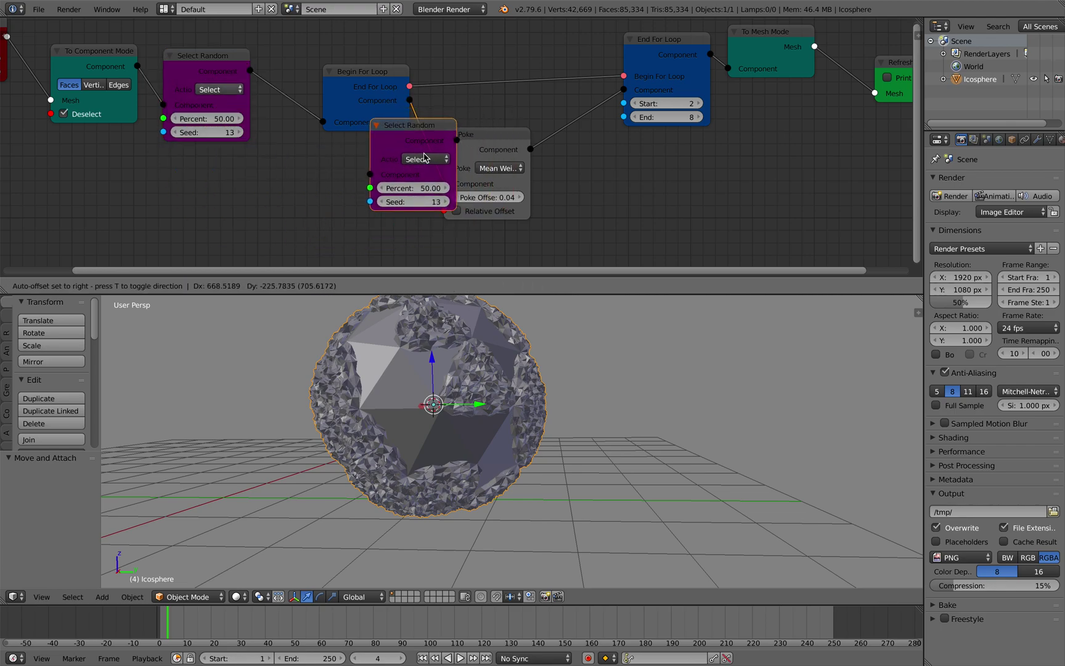
left_click(417, 158)
left_click_drag(480, 204, 492, 204)
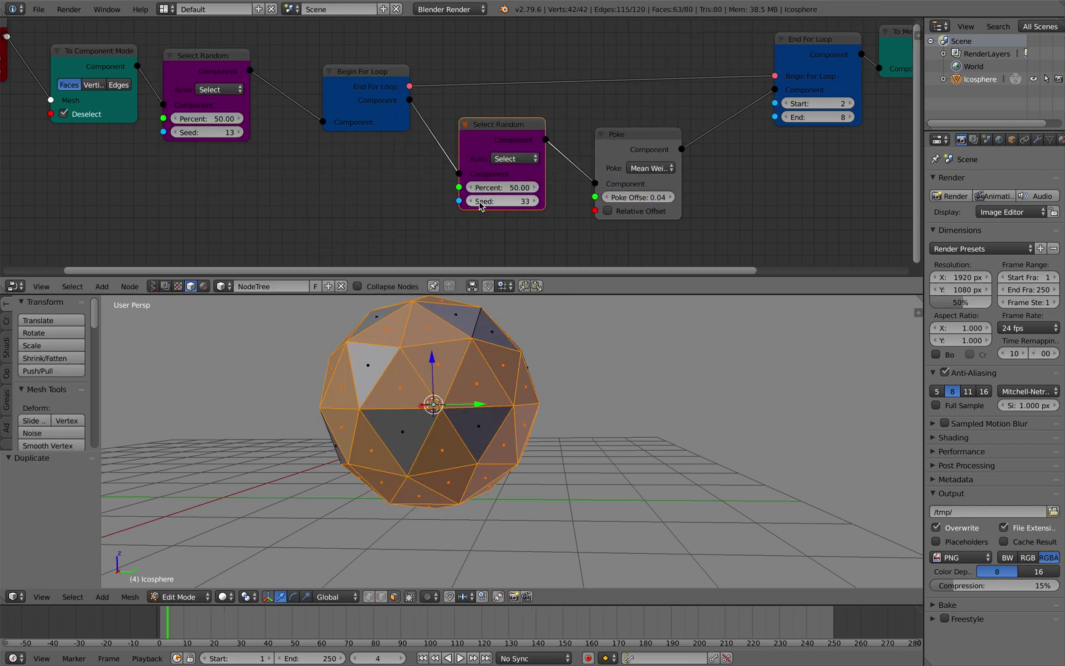
Add a Random Integer node and link its Value output to the Seed of the Select Random node inside the loop
middle_click_drag(368, 194, 367, 187)
key("shift+a")
mouse_move(366, 190)
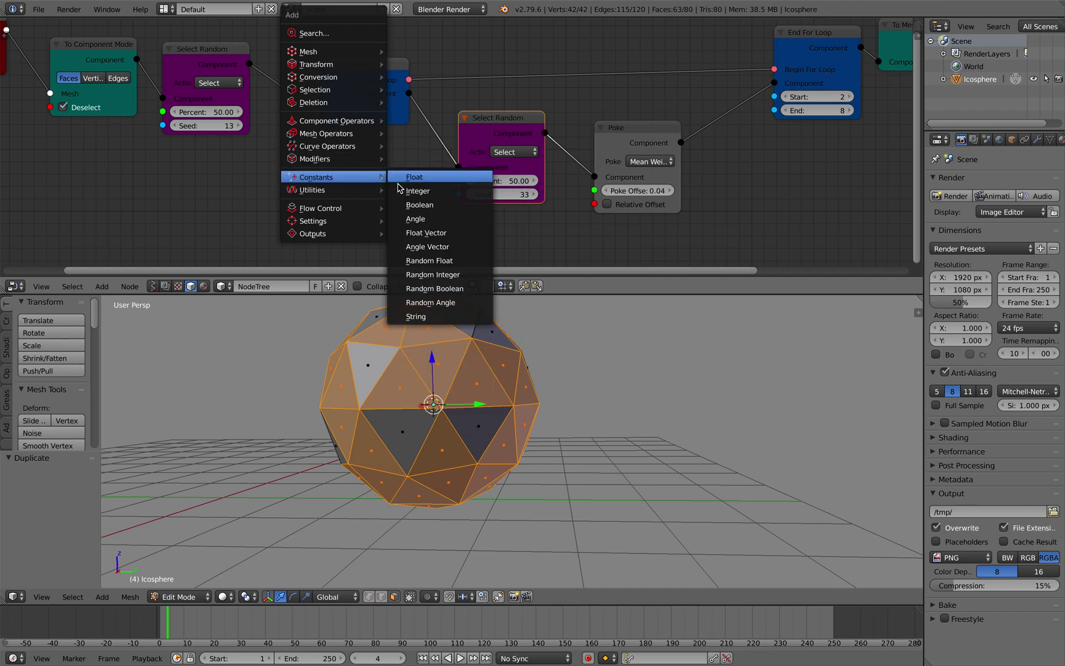
left_click(426, 274)
left_click(412, 208)
left_click_drag(412, 208, 459, 195)
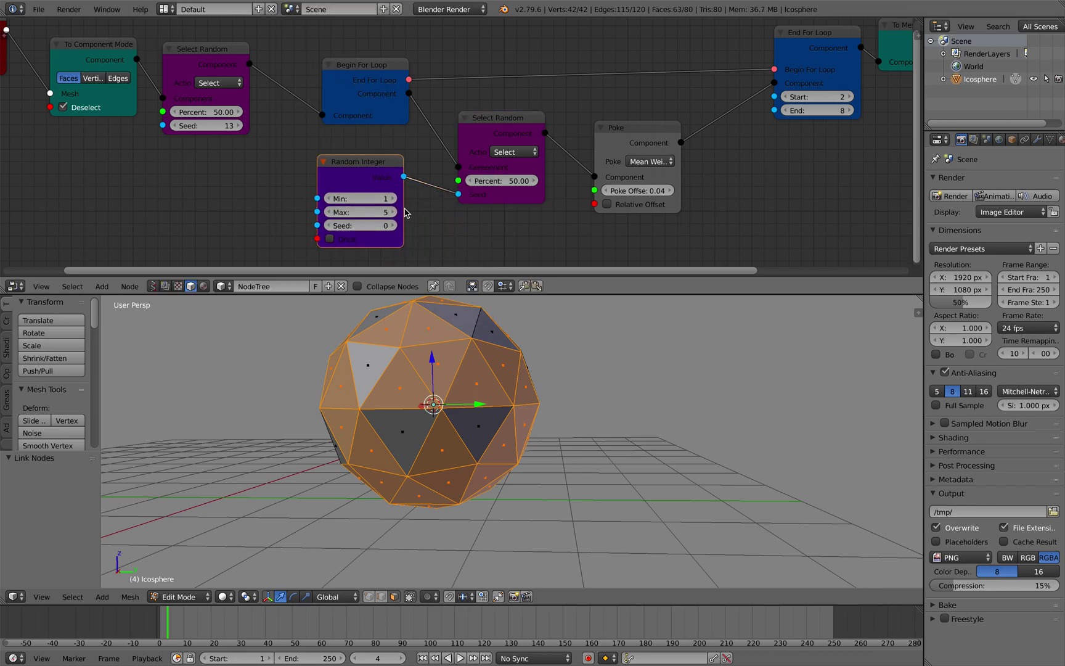
Set the Random Integer node to Min 2, Max 129 and Seed 3, and refresh the mesh output
mouse_move(391, 209)
left_mouse_down()
mouse_move(394, 225)
mouse_move(401, 210)
left_mouse_up()
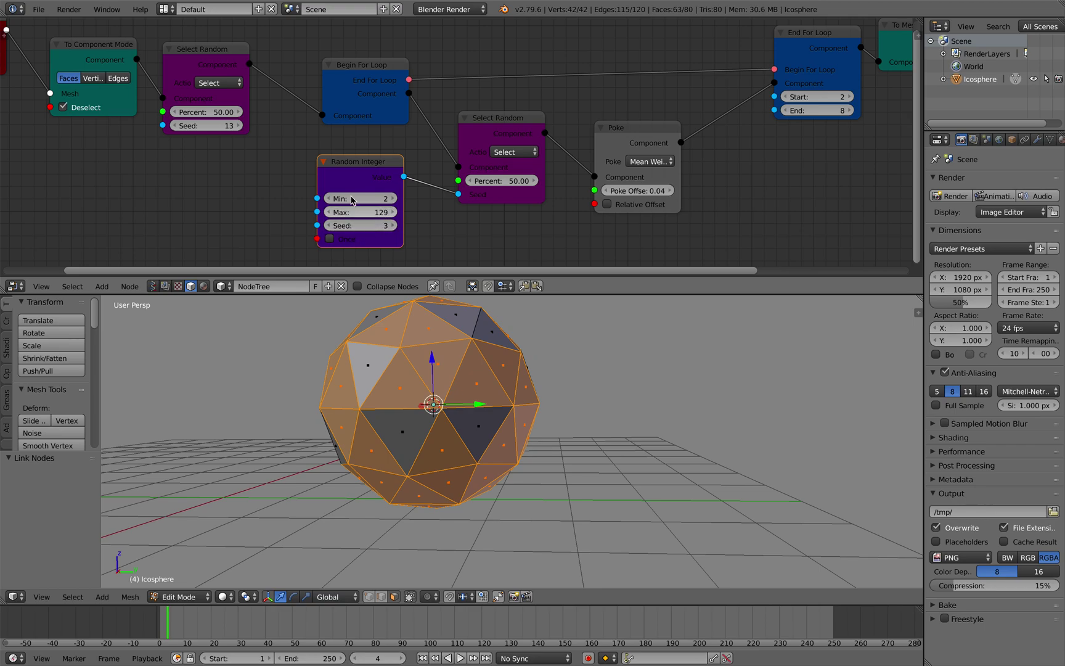
left_click(359, 175)
middle_click_drag(812, 120, 497, 149)
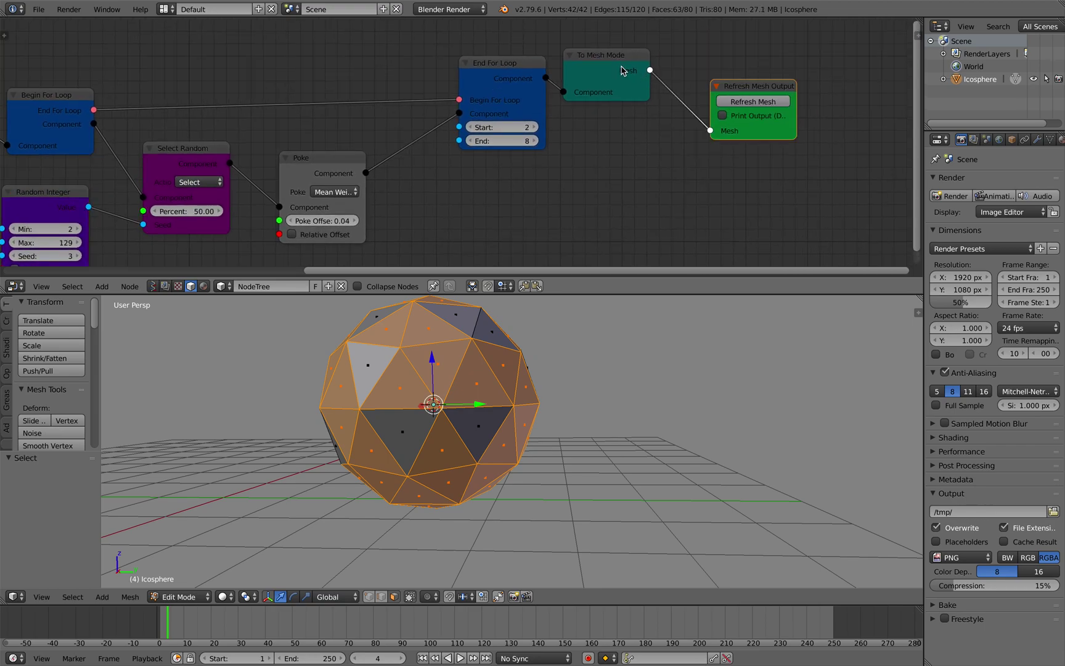
left_click(752, 100)
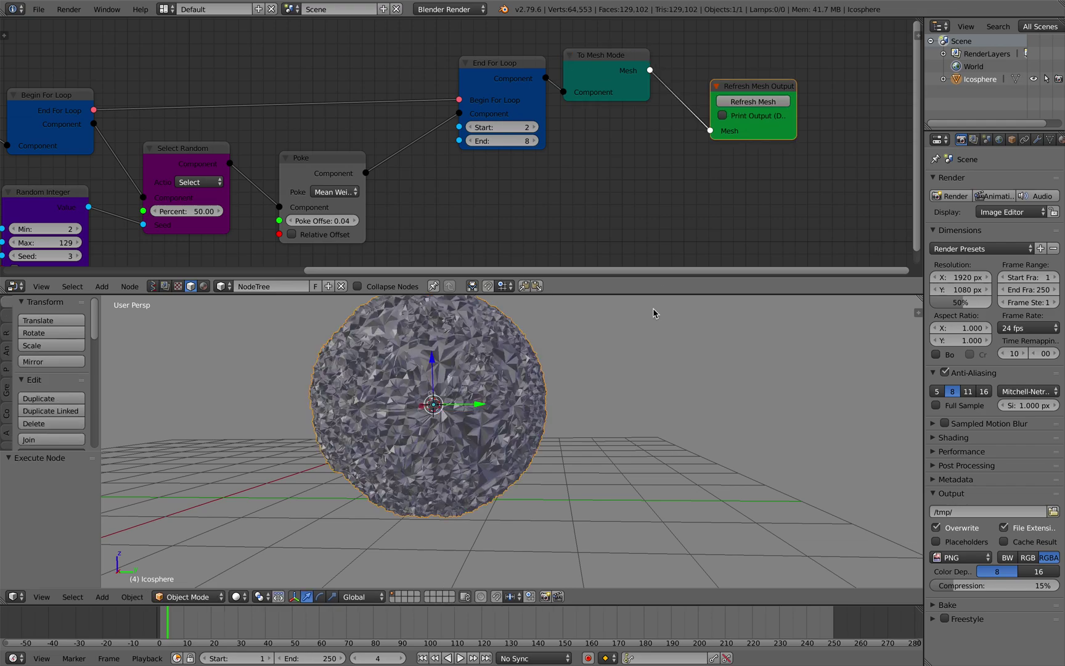
Deselect the icosphere and save over beginendLoop_001.blend
middle_click_drag(570, 350, 573, 388)
key("a")
key("ctrl+s")
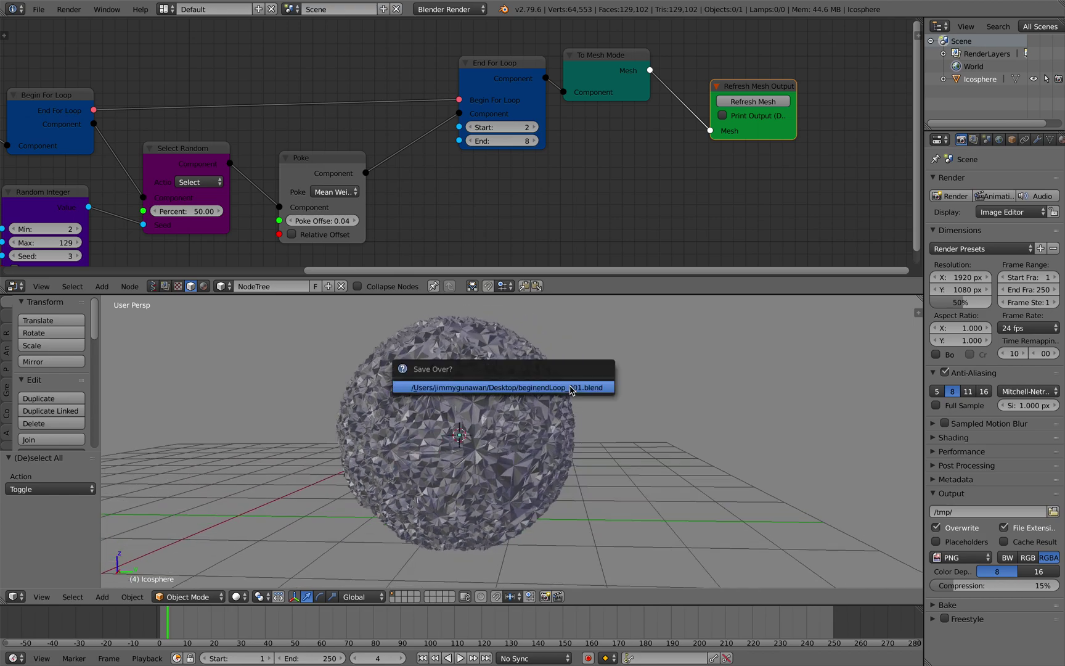
left_click(575, 388)
Move Poke away from Select Random, set End For Loop to Start 1 and End 10, and refresh the mesh
middle_click_drag(511, 215, 546, 210)
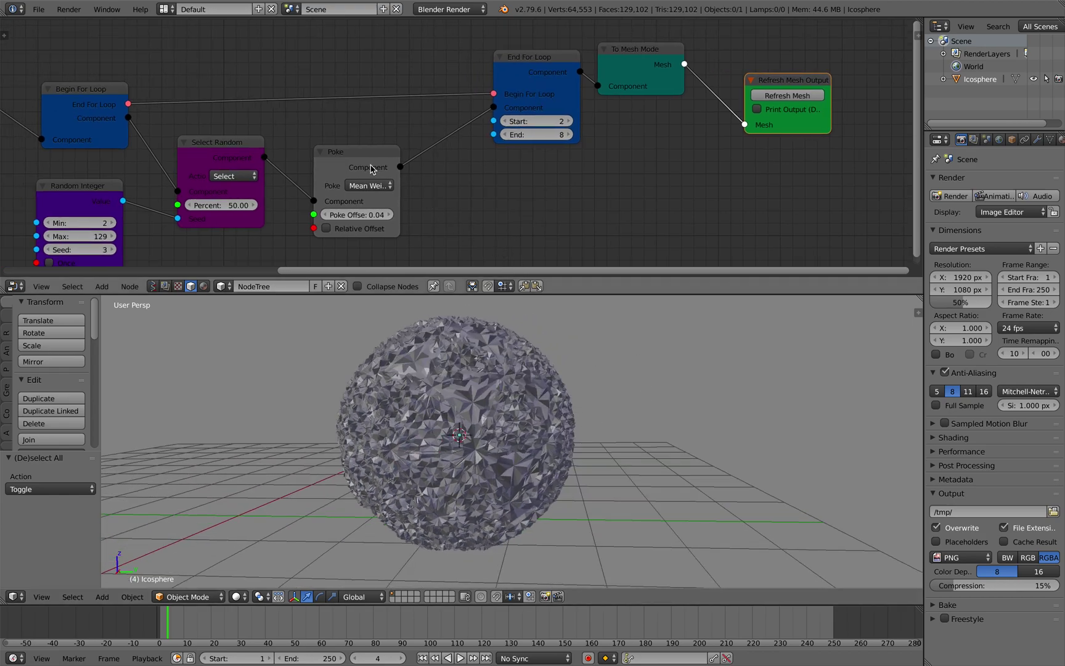
left_click_drag(369, 164, 400, 154)
middle_click_drag(433, 176, 478, 169)
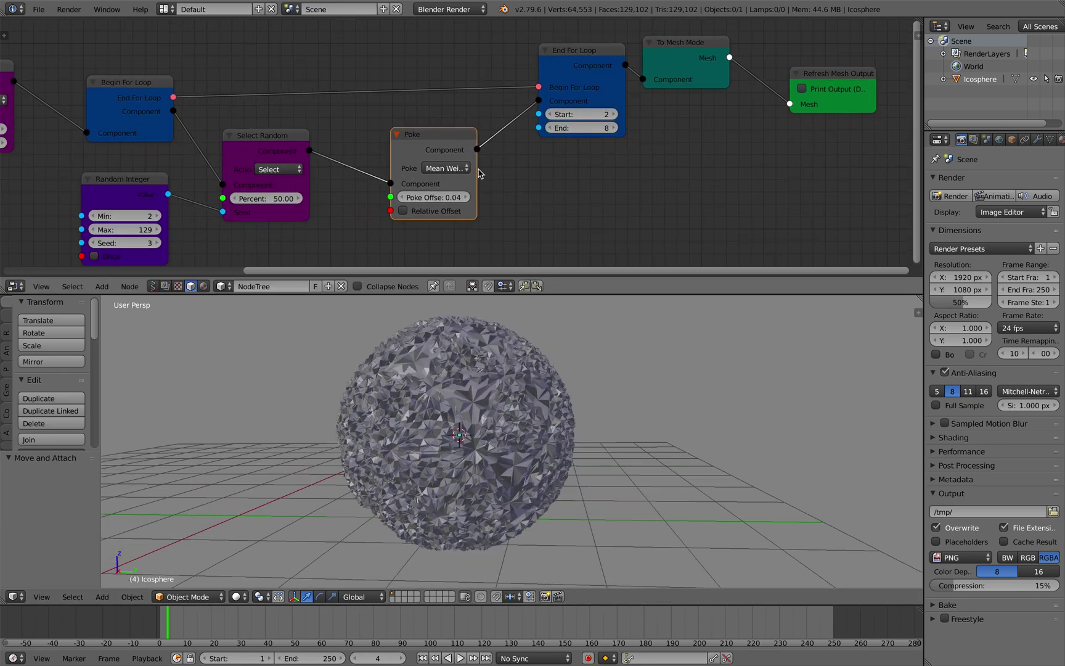
left_click(557, 117)
left_click(614, 129)
left_click(614, 129)
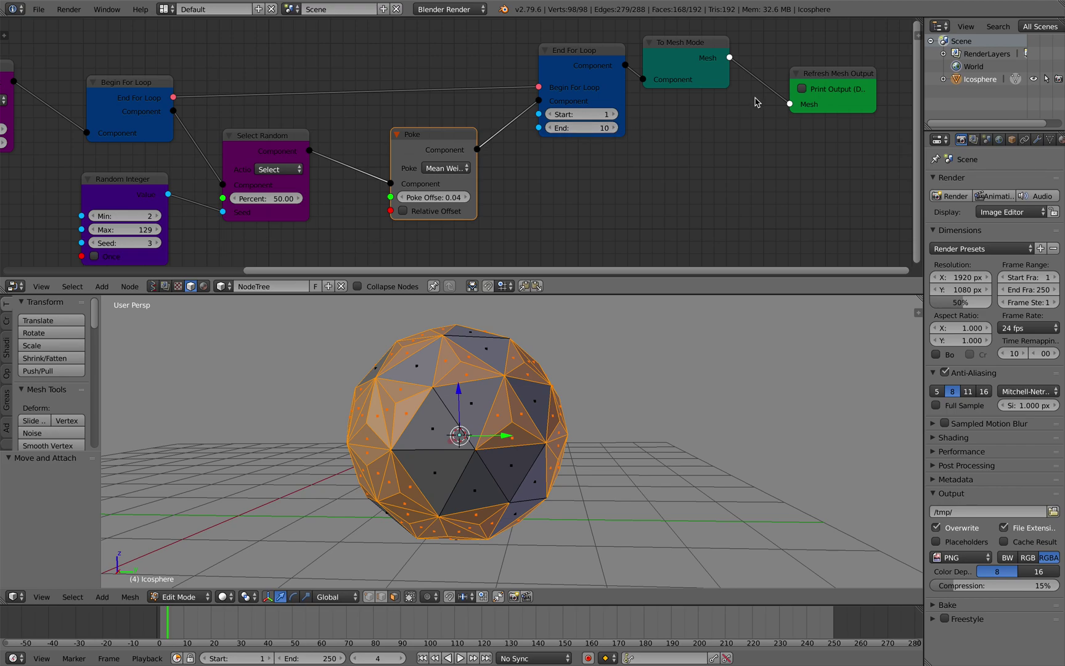
left_click(816, 77)
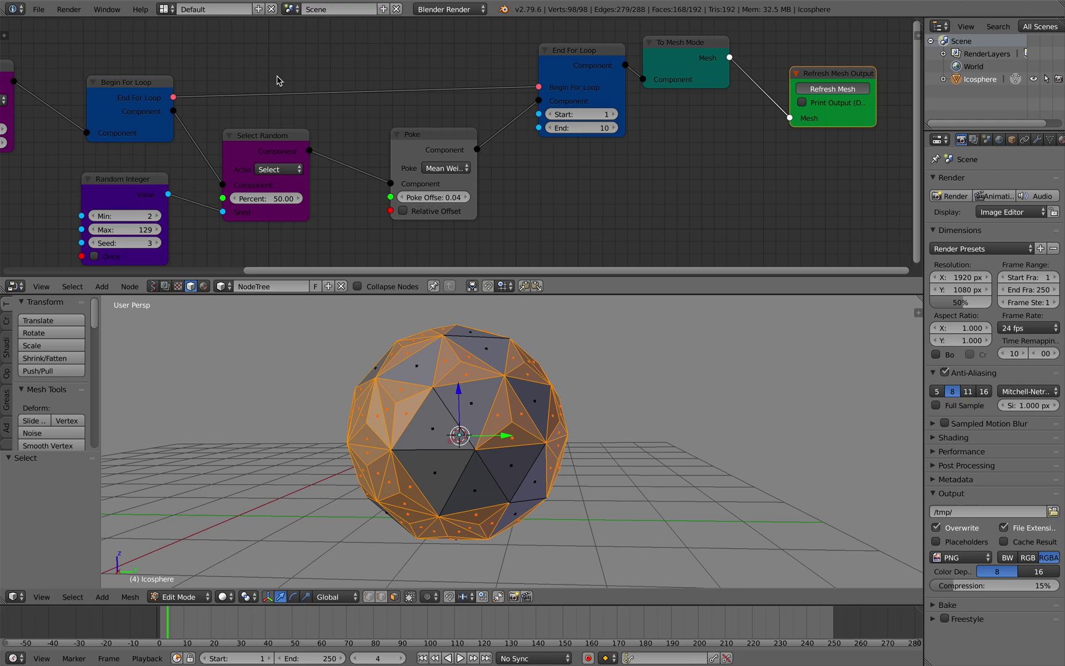
Set the End For Loop node's End value to 5
left_click(573, 128)
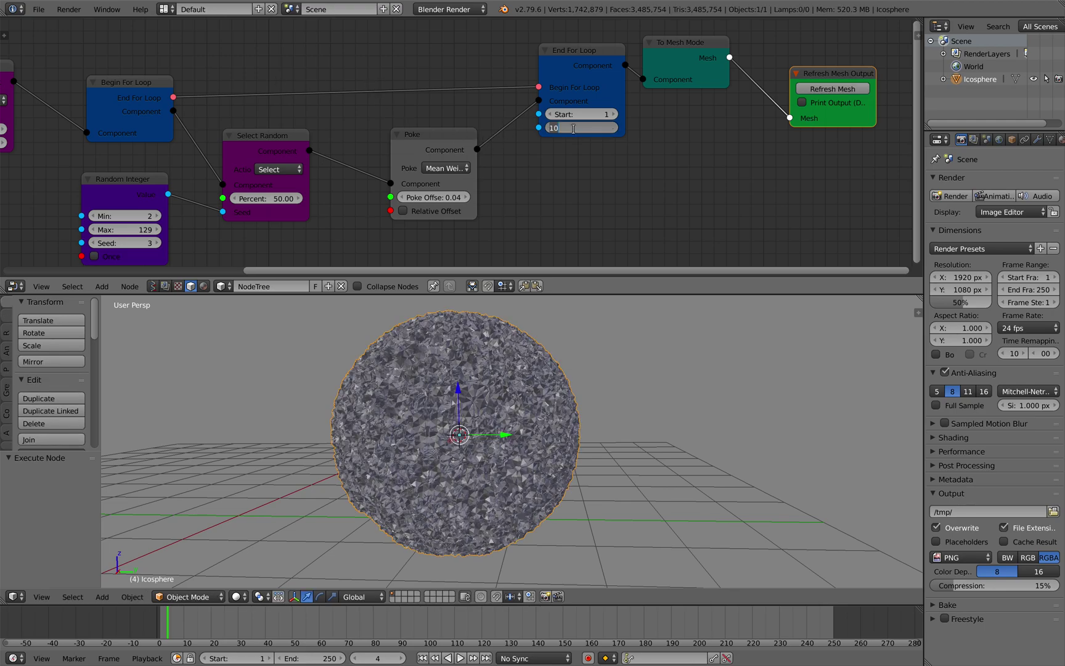
type("5")
key("Return")
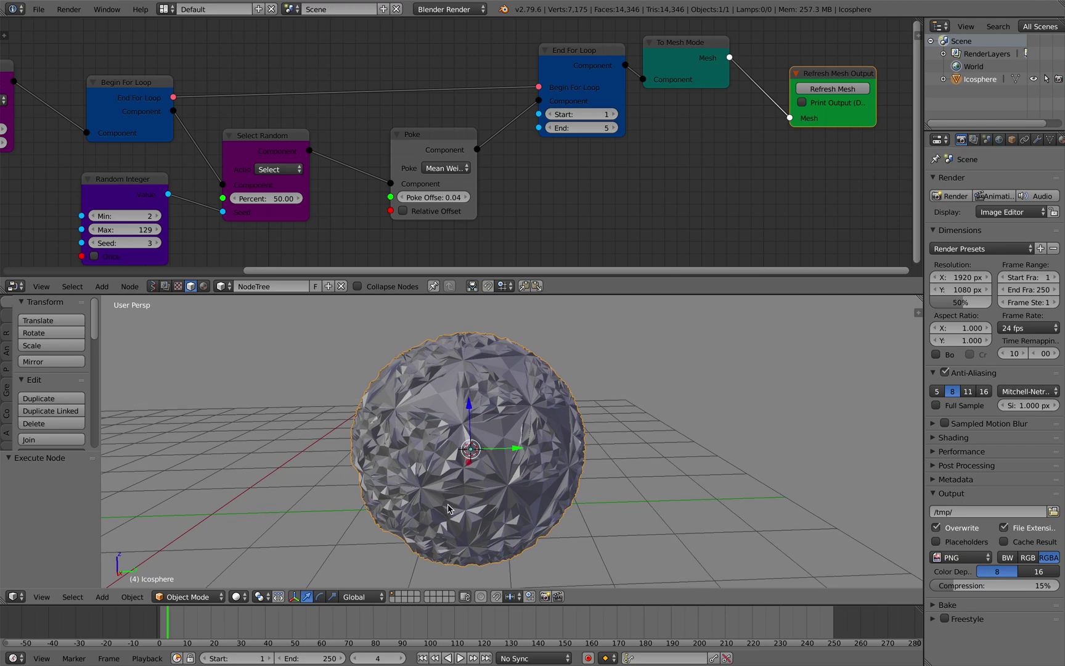
Save over beginendLoop_001.blend and set the End For Loop node's End value to 6
key("ctrl+s")
key("Return")
left_click(615, 129)
middle_click_drag(570, 377, 643, 378)
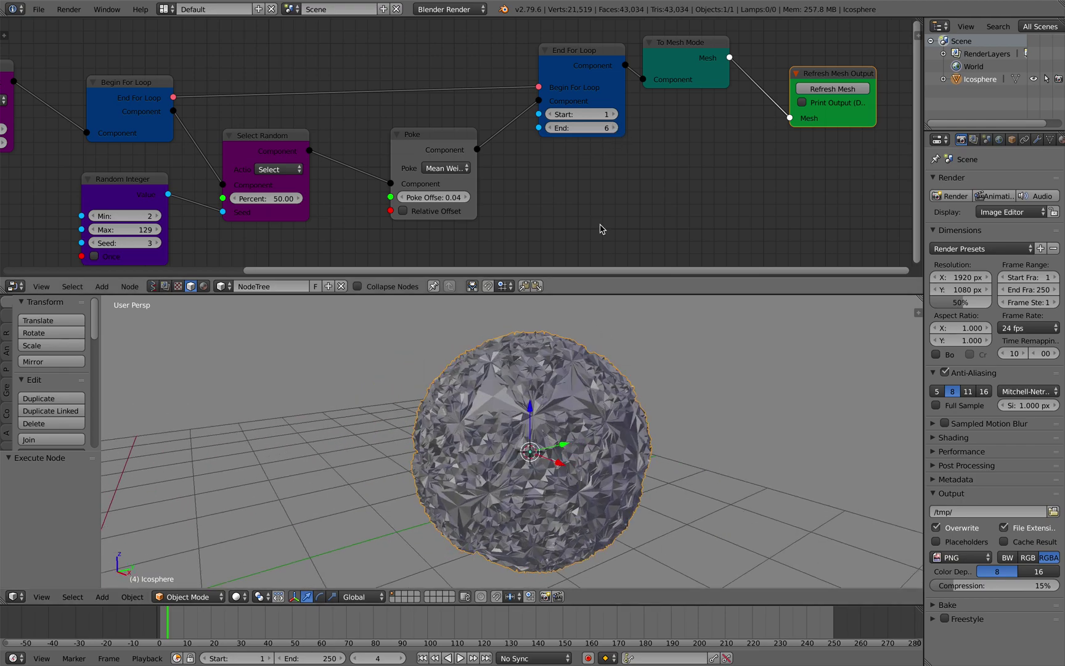
Try higher iteration ranges on the End For Loop node, raising Start to 8 and End to 13
left_click(614, 114)
left_click(614, 114)
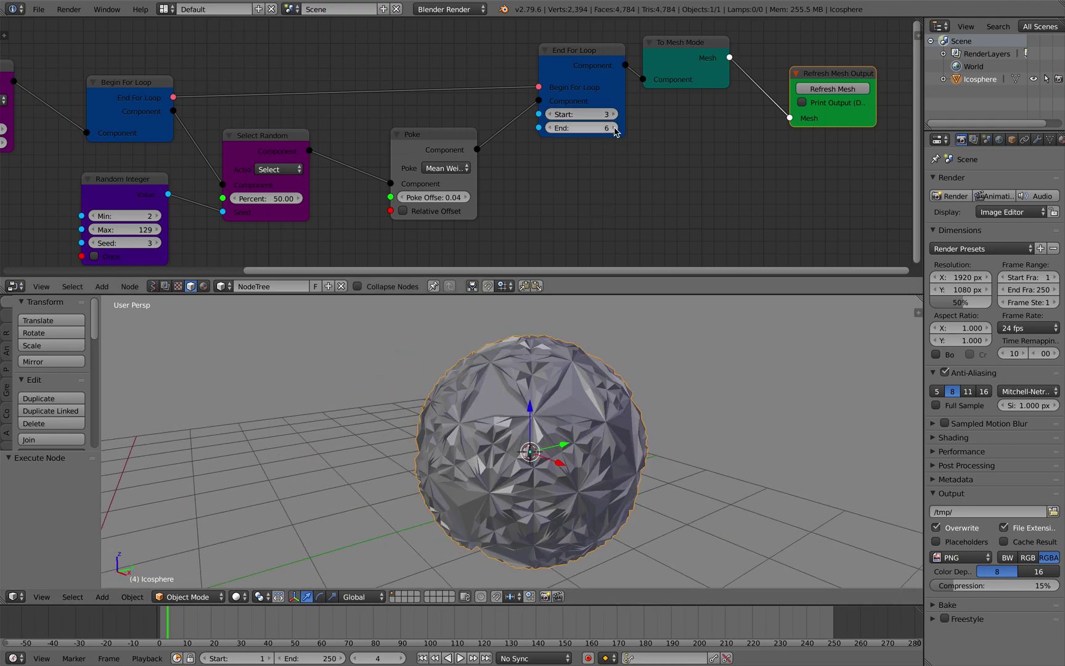
left_click(614, 128)
left_click(614, 114)
left_click(614, 114)
left_click(614, 128)
left_click(614, 127)
left_click(614, 128)
left_click(614, 114)
left_click(614, 114)
left_click(614, 128)
left_click(614, 128)
left_click(614, 128)
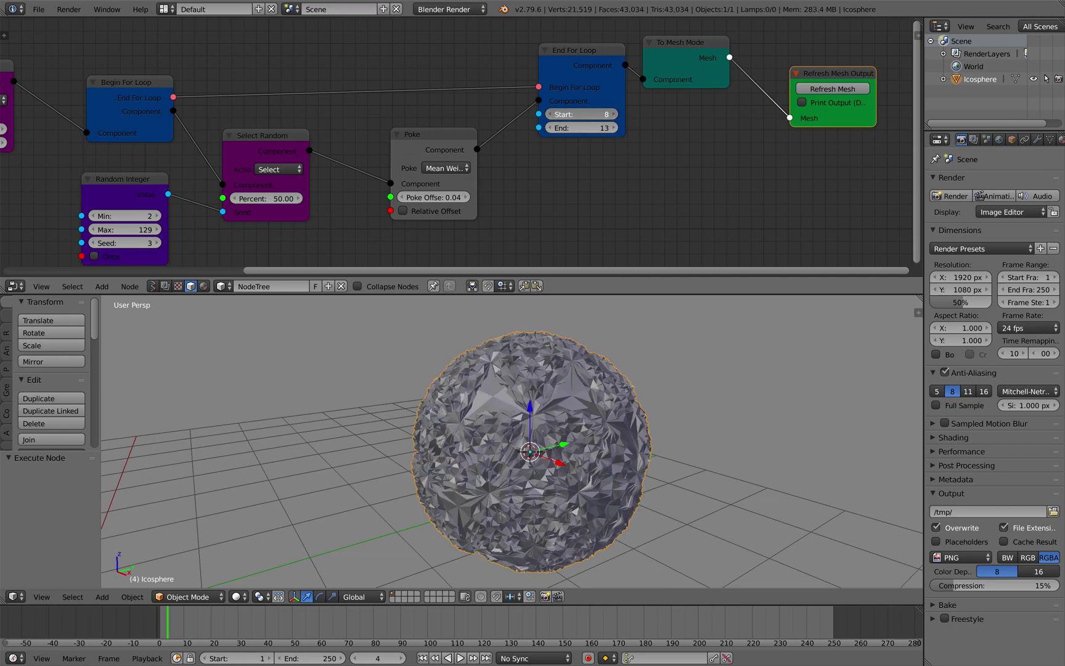
left_click(548, 114)
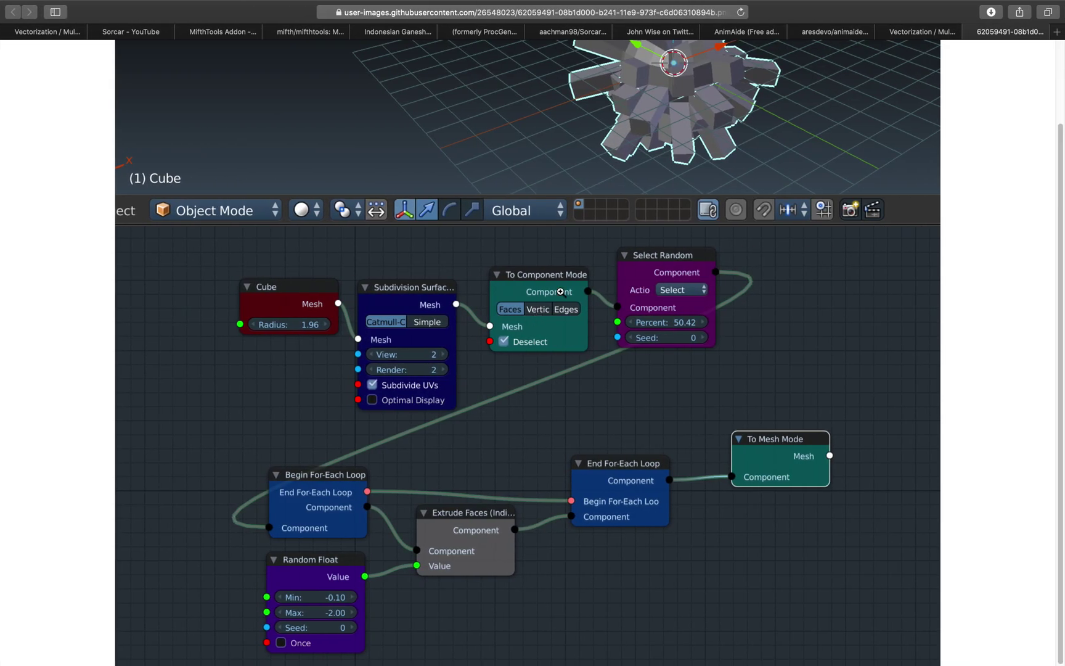
Switch to the browser and examine the reference image of the for-each loop node setup
left_click(680, 207)
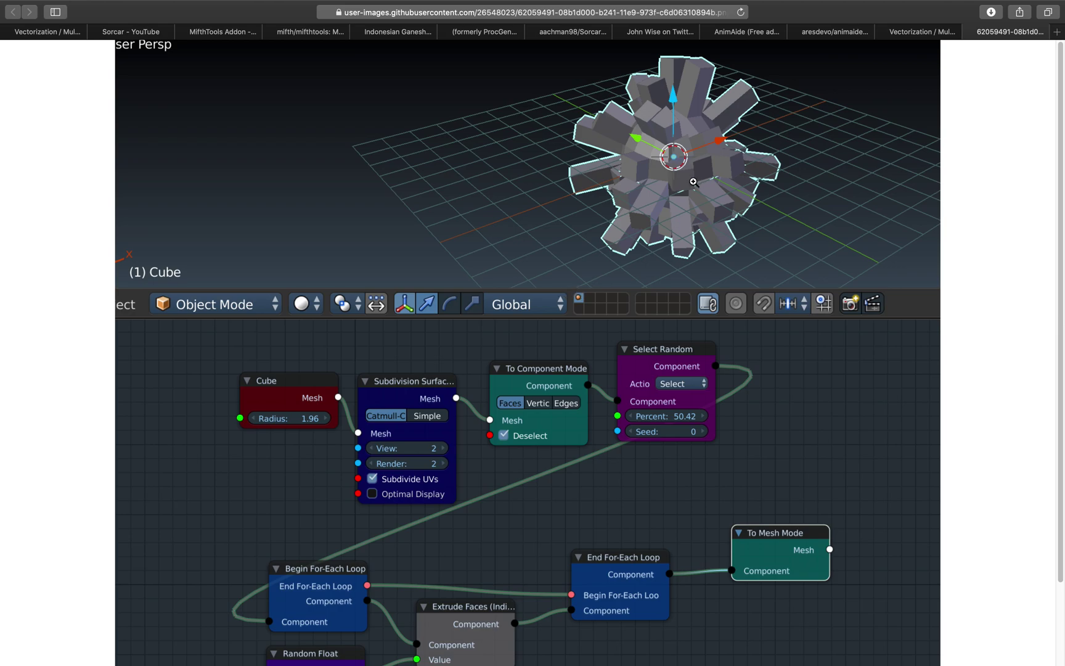
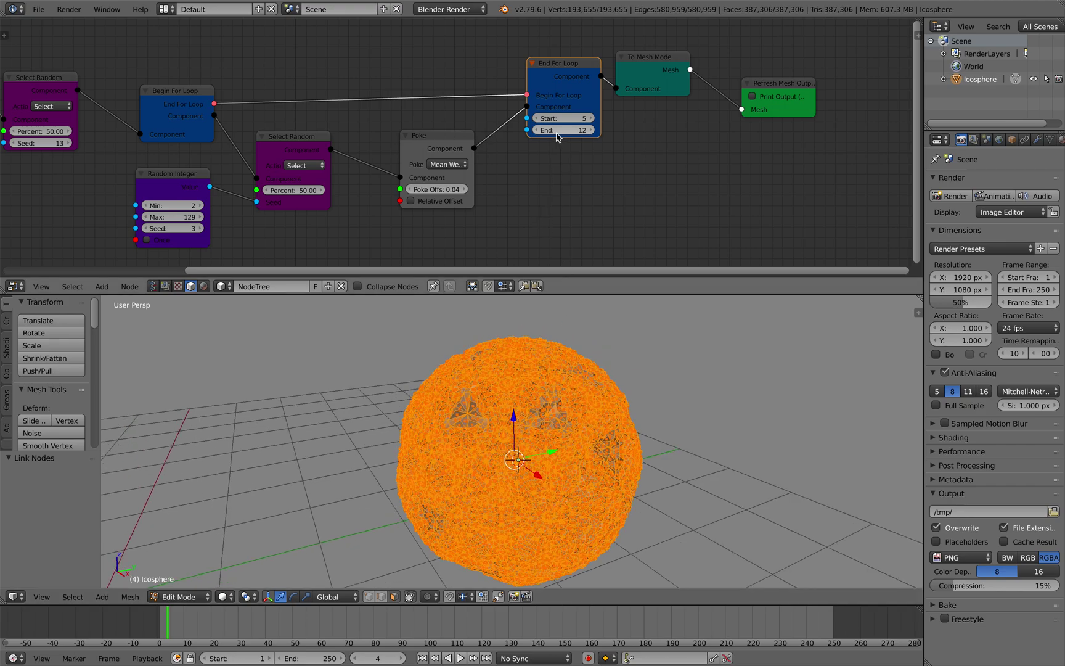
Set the End For Loop node's End to 8 and Start to 3
type("8")
key("Return")
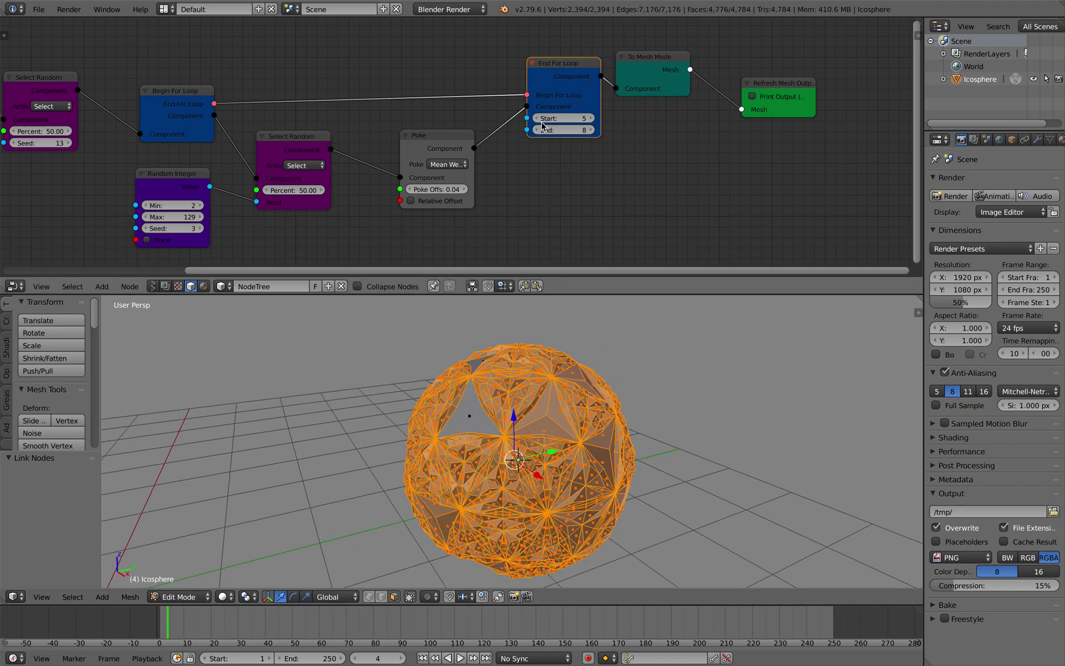
left_click(537, 118)
left_click(537, 118)
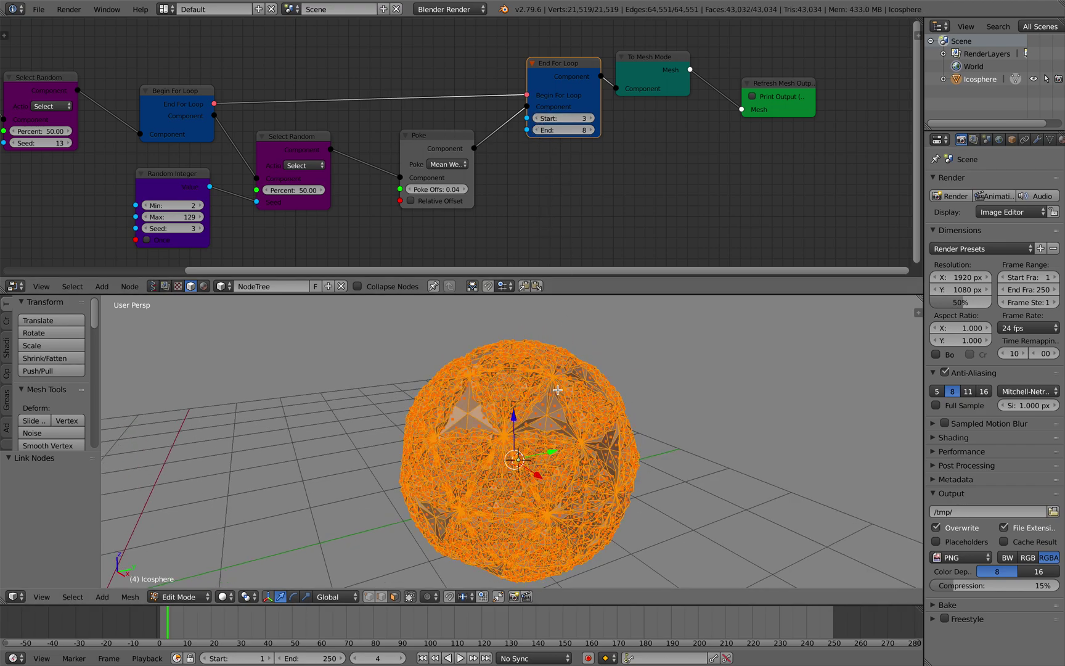
middle_click_drag(536, 394, 555, 381)
Reposition the End For Loop, To Mesh Mode and Refresh Mesh Output nodes slightly lower in the node tree
left_click_drag(563, 77, 553, 90)
left_click_drag(646, 71, 645, 84)
left_click_drag(786, 90, 772, 91)
middle_click_drag(564, 377, 588, 368)
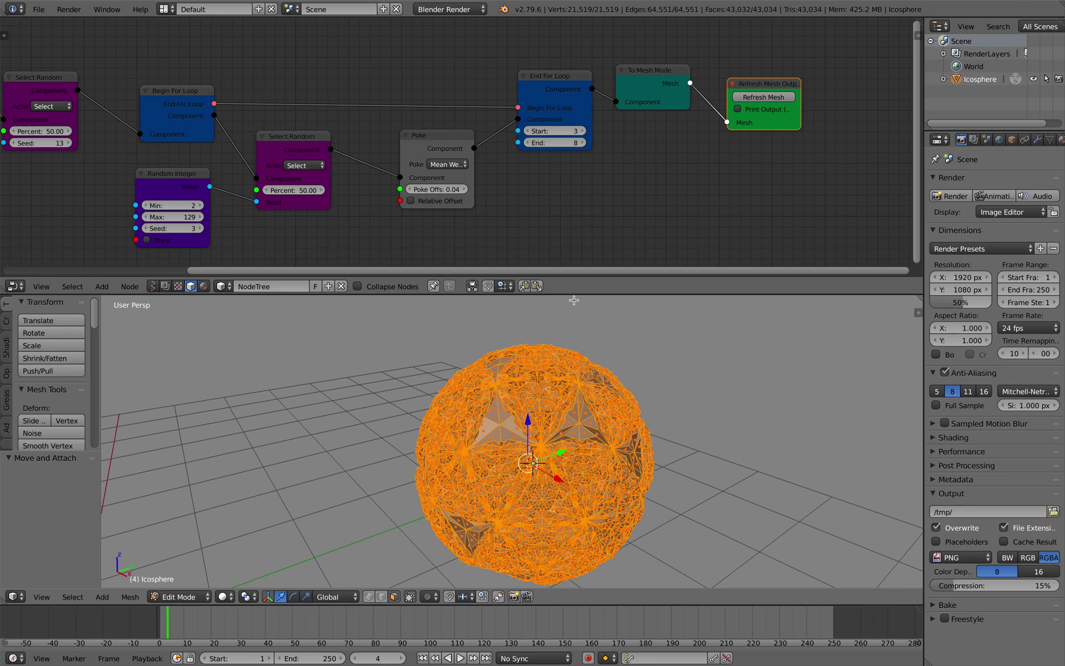
Return the icosphere to Object Mode, deselect it and save over beginendLoop_001.blend
mouse_move(555, 369)
middle_mouse_down()
mouse_move(564, 365)
mouse_move(535, 369)
mouse_move(583, 383)
mouse_move(544, 377)
mouse_move(532, 388)
middle_mouse_up()
key("Tab")
key("a")
key("a")
key("a")
key("ctrl+s")
left_click(532, 393)
Move the Poke node down and place an Extrude Faces (Individual) node between Select Random and End For Loop
left_click_drag(432, 141, 418, 231)
middle_click_drag(427, 196, 416, 147)
key("shift+a")
mouse_move(402, 127)
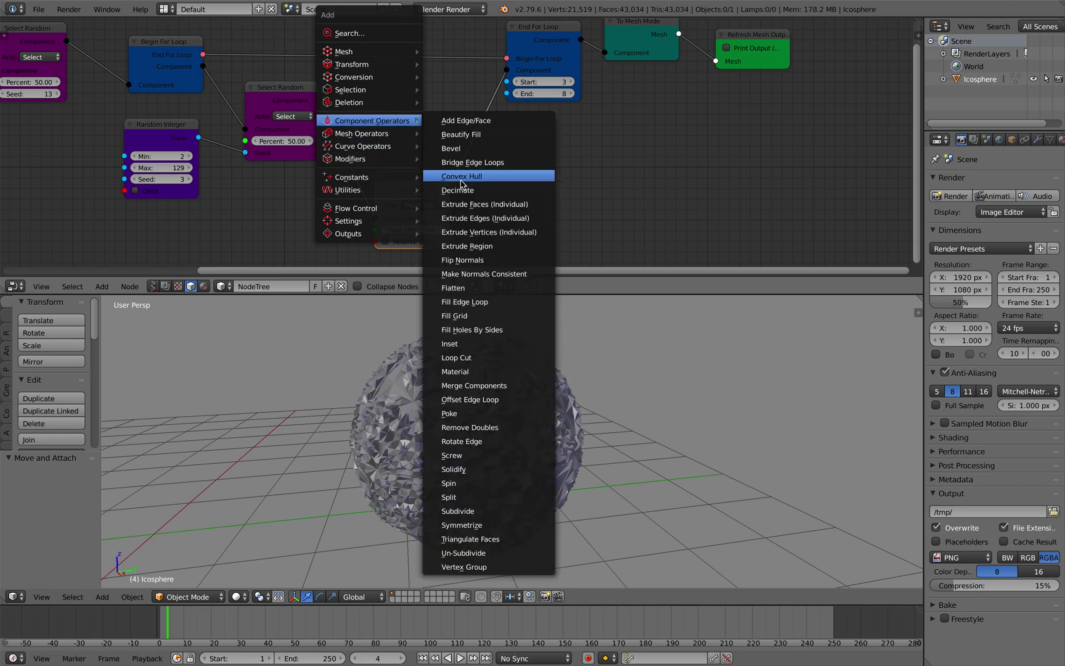
left_click(484, 204)
left_click(351, 92)
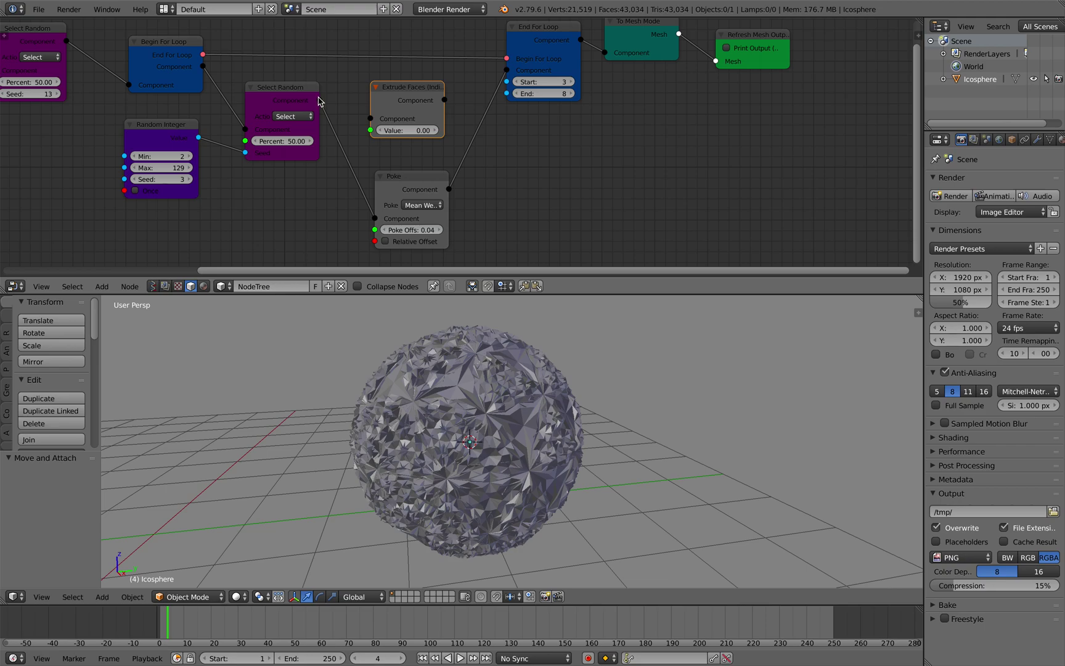
Link Select Random's Component through Extrude Faces into End For Loop, and space out the neighbouring nodes
left_click_drag(320, 99, 370, 118)
left_click_drag(444, 99, 506, 69)
middle_click_drag(417, 125, 487, 115)
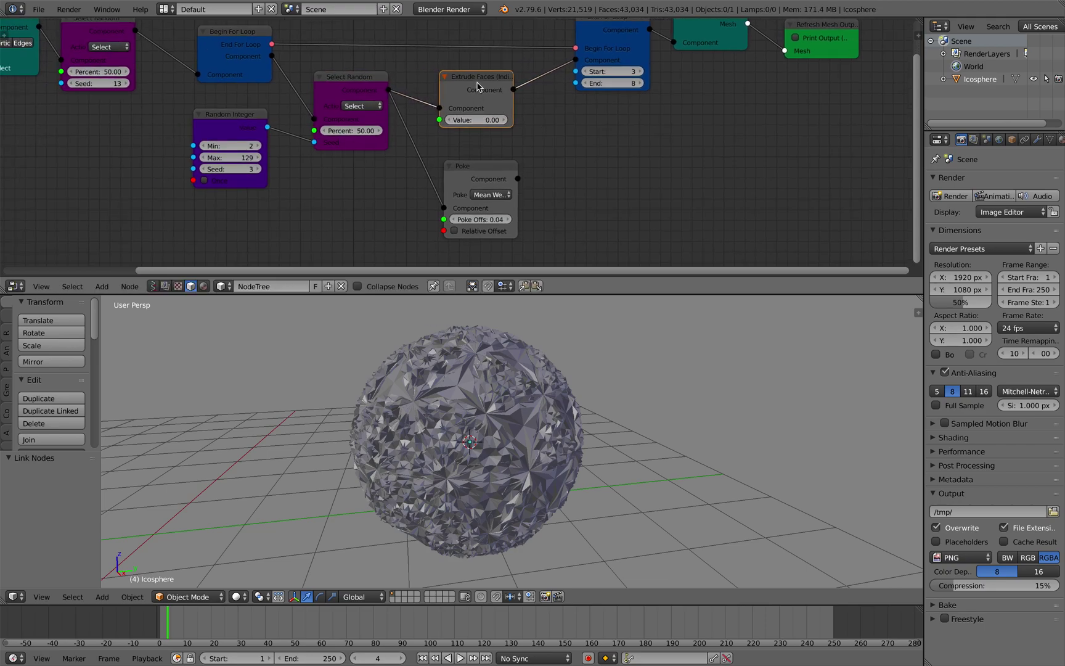
left_click_drag(478, 87, 486, 84)
left_click_drag(353, 90, 357, 83)
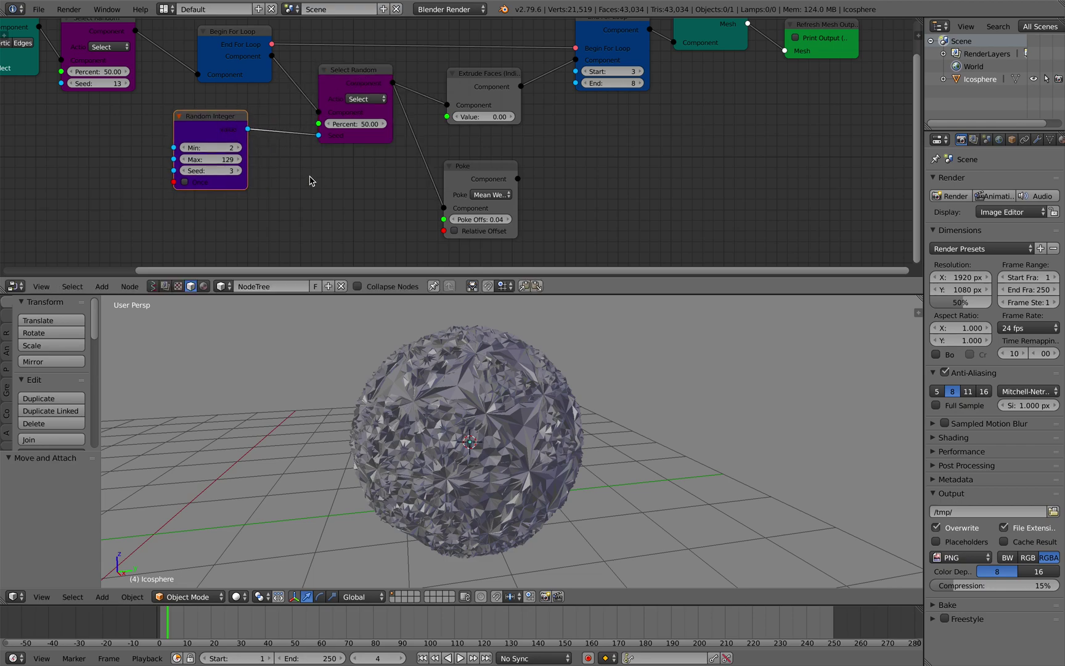
Add a Random Float node with Min -0.12 and Max -0.44, and link its value to Extrude Faces' Value input
key("shift+a")
mouse_move(308, 189)
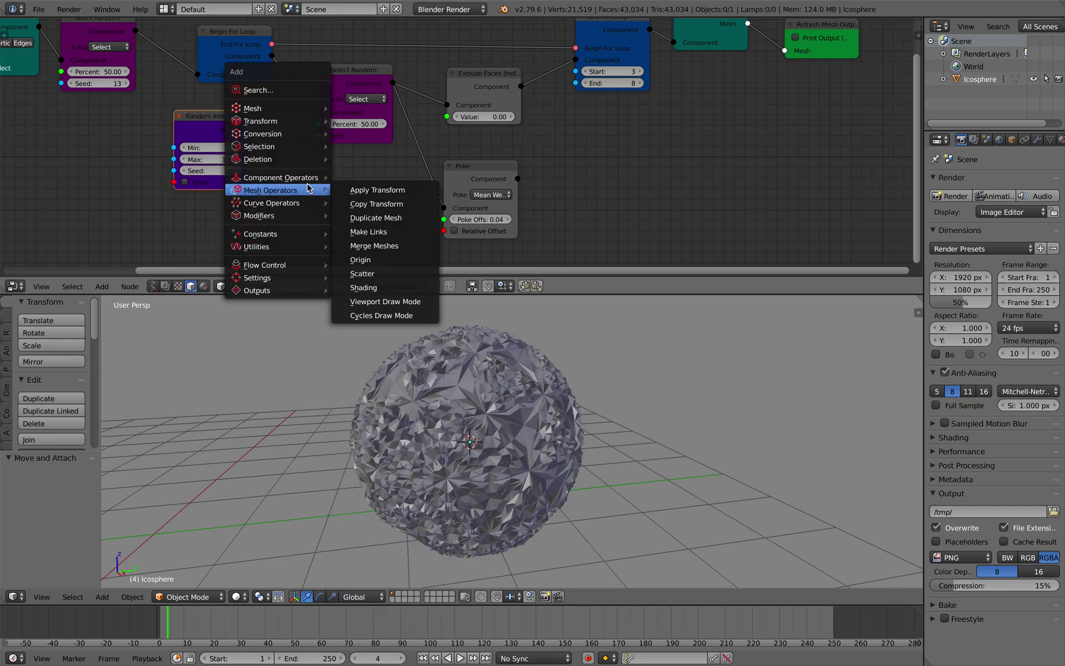
mouse_move(307, 233)
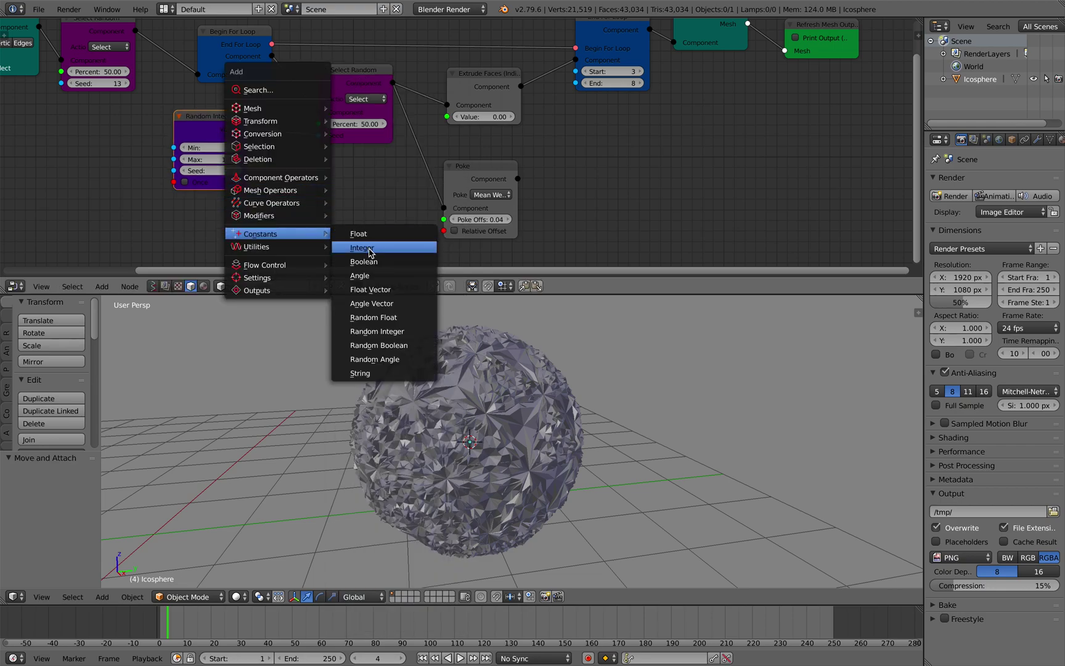
left_click(379, 317)
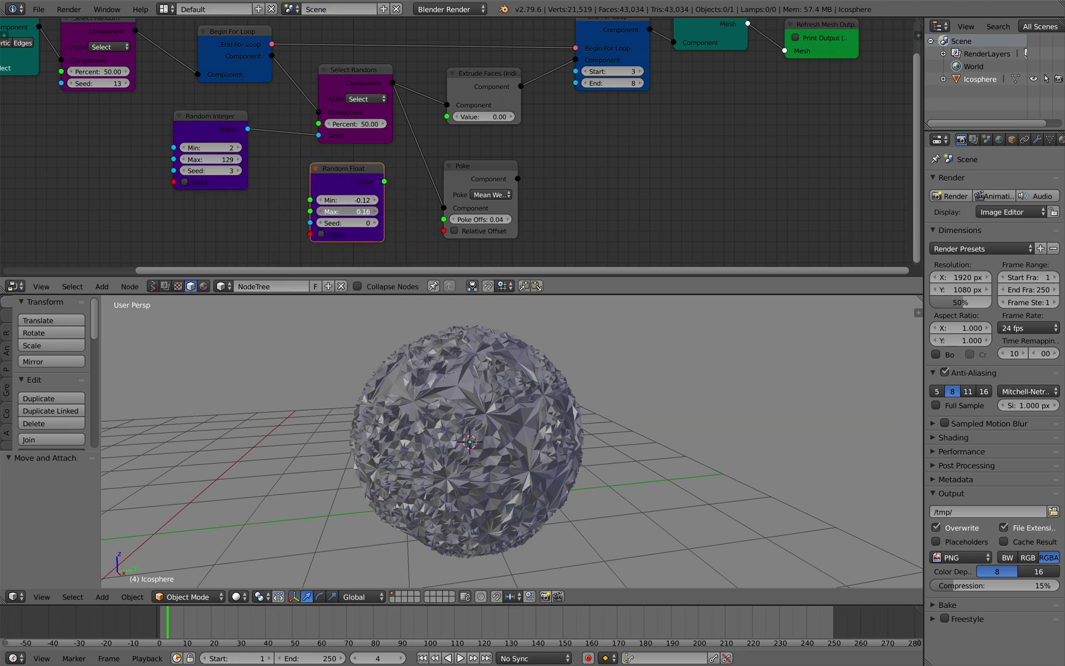
left_click_drag(384, 182, 446, 117)
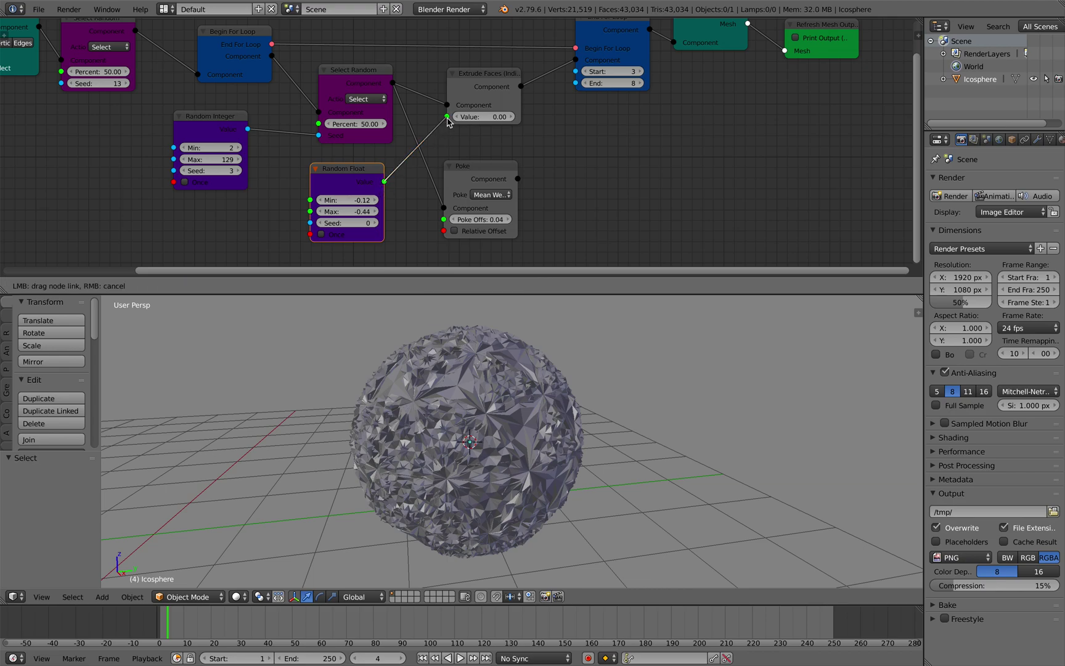
Set the Random Float node's Seed to 14 and refresh the mesh output
left_click_drag(348, 222, 394, 222)
middle_click_drag(669, 160, 608, 199)
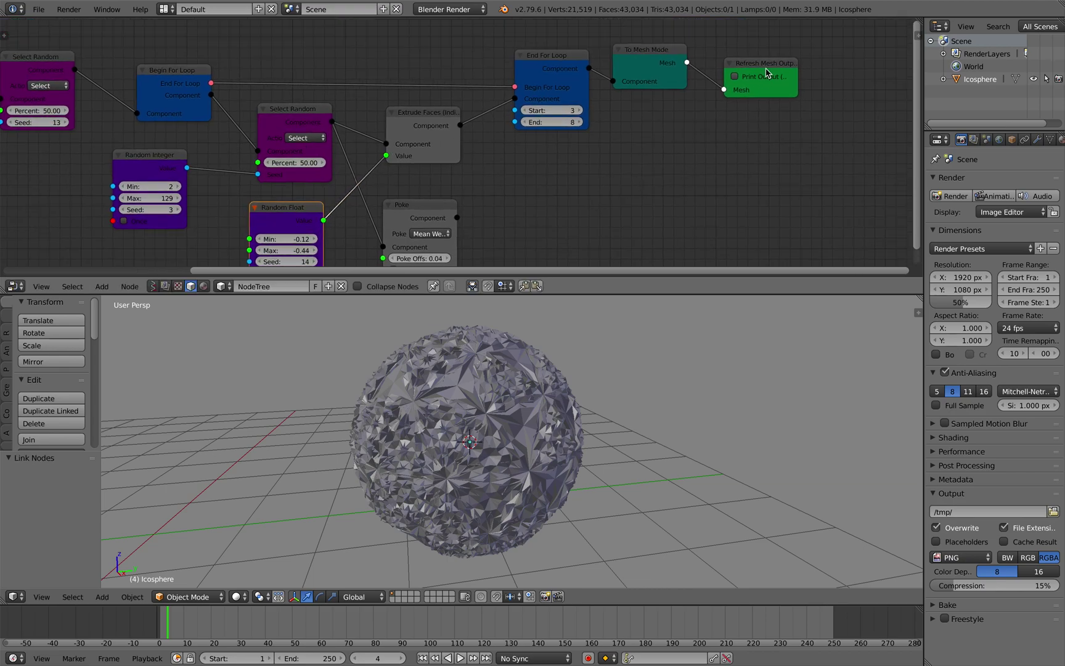
left_click(766, 68)
scroll(587, 383, "up", 4)
middle_click_drag(586, 383, 570, 403)
scroll(585, 407, "down", 4)
middle_click_drag(418, 202, 425, 181)
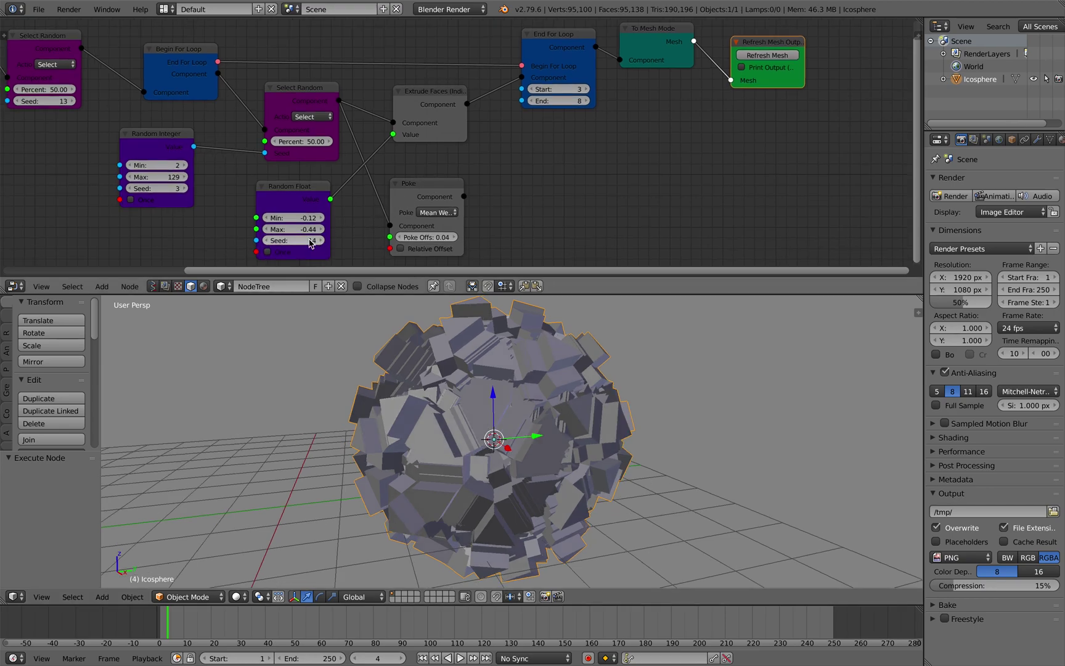
Set the Random Float node's Seed to 42 and deselect the icosphere to inspect the extrusions
left_click_drag(323, 240, 364, 240)
middle_click_drag(345, 237, 353, 239)
mouse_move(502, 396)
middle_mouse_down()
mouse_move(602, 393)
mouse_move(503, 403)
middle_mouse_up()
scroll(573, 399, "down", 2)
key("a")
key("a")
key("a")
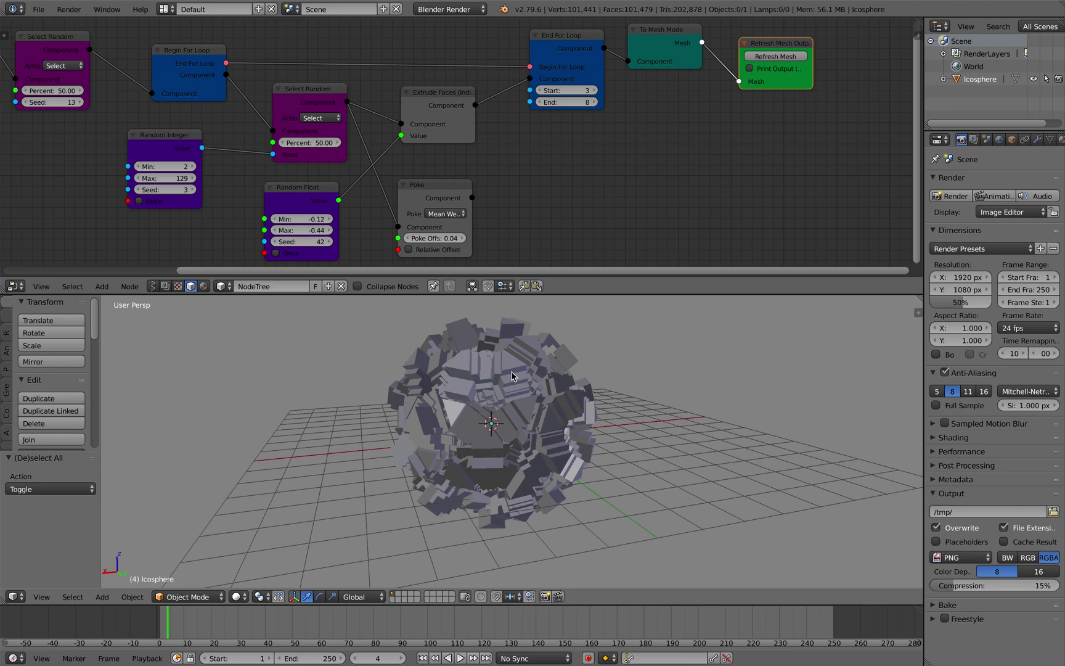
Set the Random Float node's Seed to 84 and spread out the End For Loop, To Mesh Mode and Refresh Mesh Output nodes
middle_click_drag(516, 420, 481, 345)
left_click_drag(321, 241, 322, 240)
left_click_drag(560, 46, 548, 60)
left_click(203, 57)
left_click_drag(661, 40, 672, 63)
left_click_drag(774, 42, 792, 34)
middle_click_drag(593, 110, 672, 111)
middle_click_drag(583, 360, 572, 371)
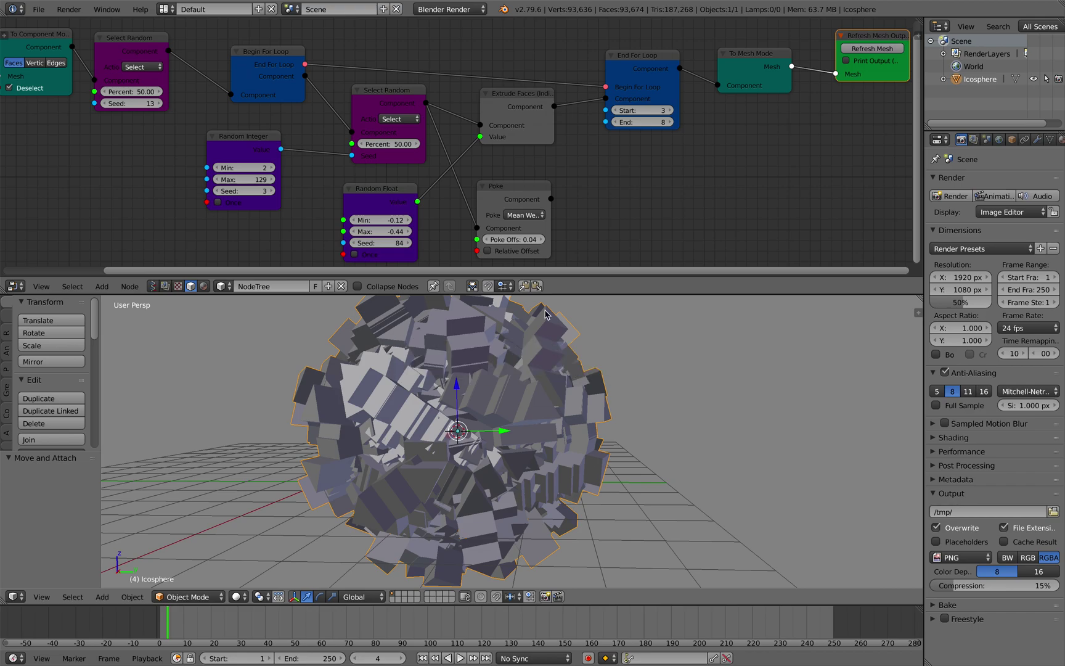
Link the Random Integer value to the Random Float node's Seed and refresh the mesh output
middle_click_drag(425, 184, 436, 141)
left_click_drag(415, 177, 417, 176)
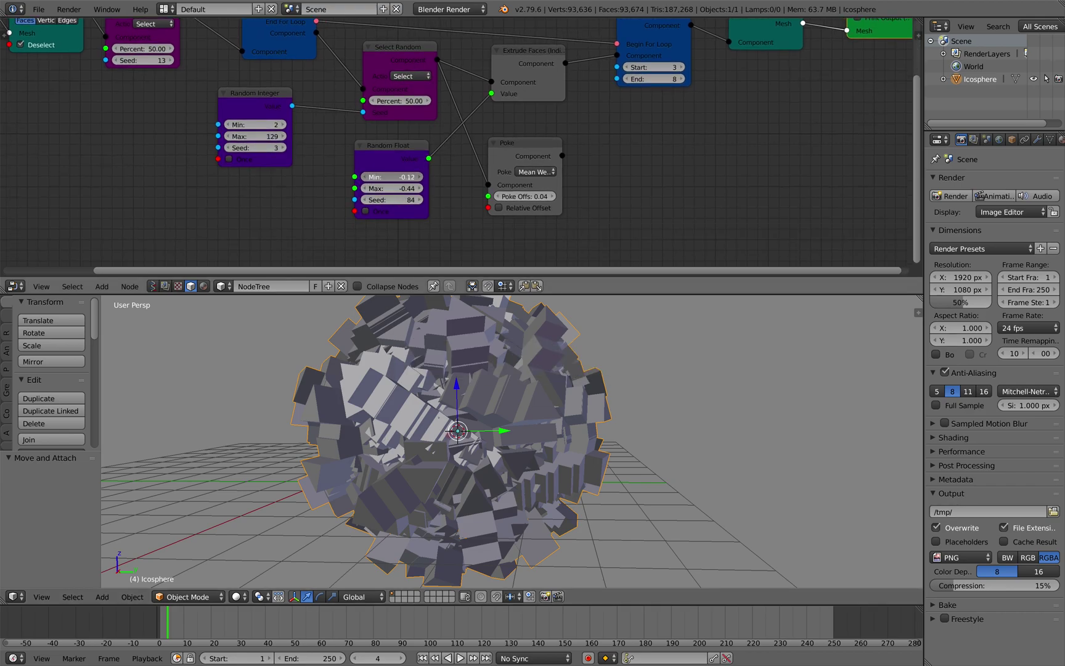
scroll(319, 165, "down", 1)
left_click_drag(273, 97, 363, 194)
middle_click_drag(731, 175, 661, 197)
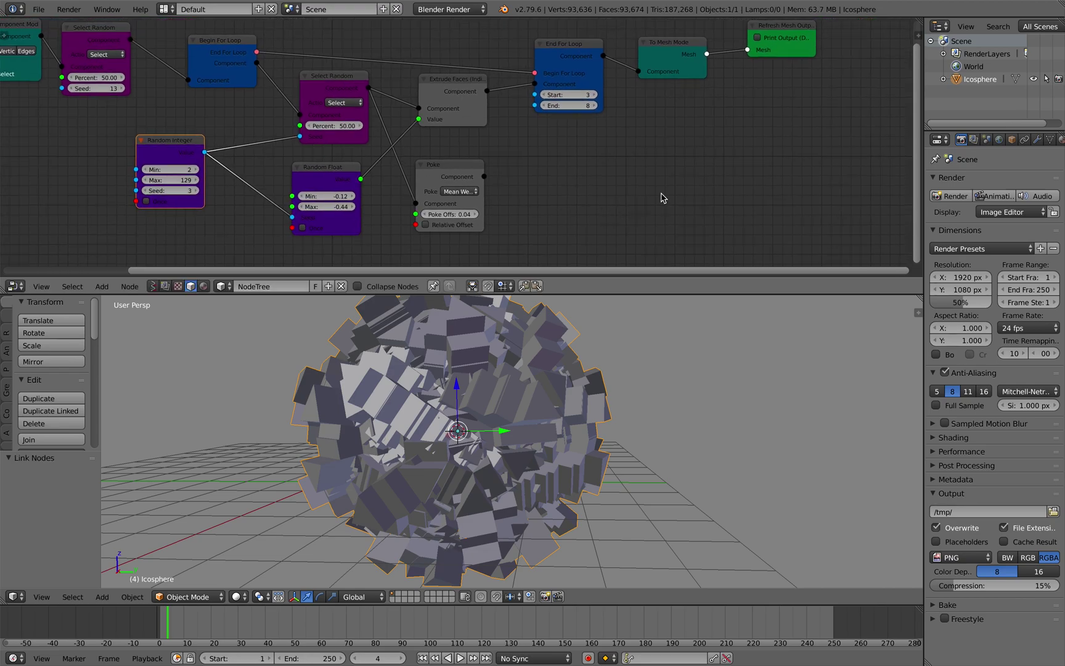
left_click(771, 48)
middle_click_drag(589, 367, 505, 383)
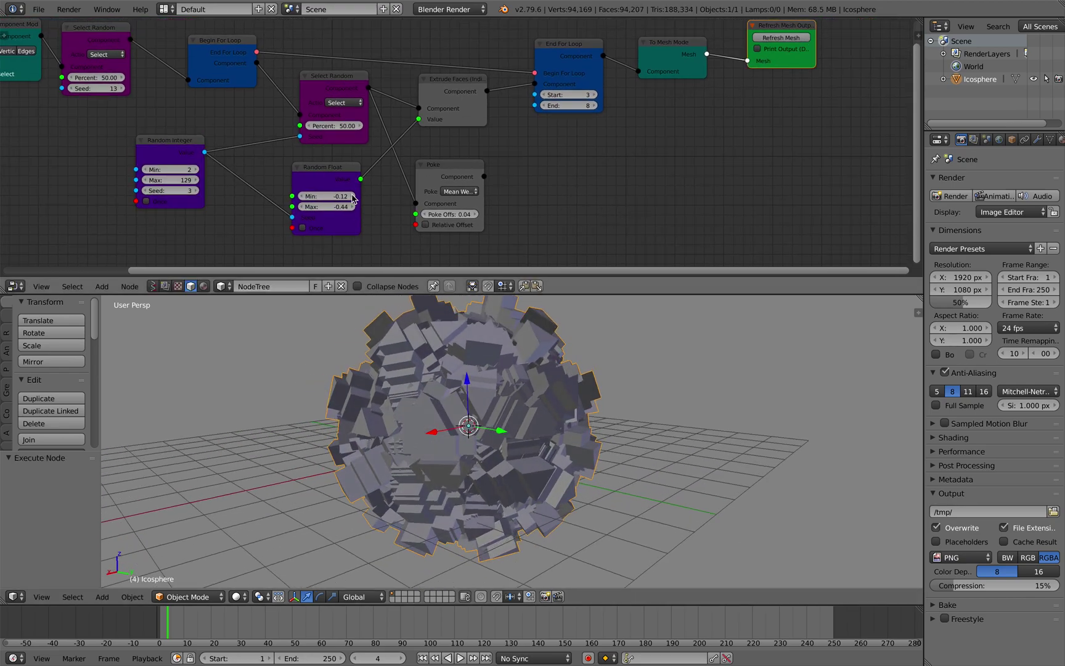
Delete the Select Random node inside the loop, link Begin For Loop's Component directly to Extrude Faces, and refresh the mesh
left_click_drag(329, 94, 317, 96)
key("x")
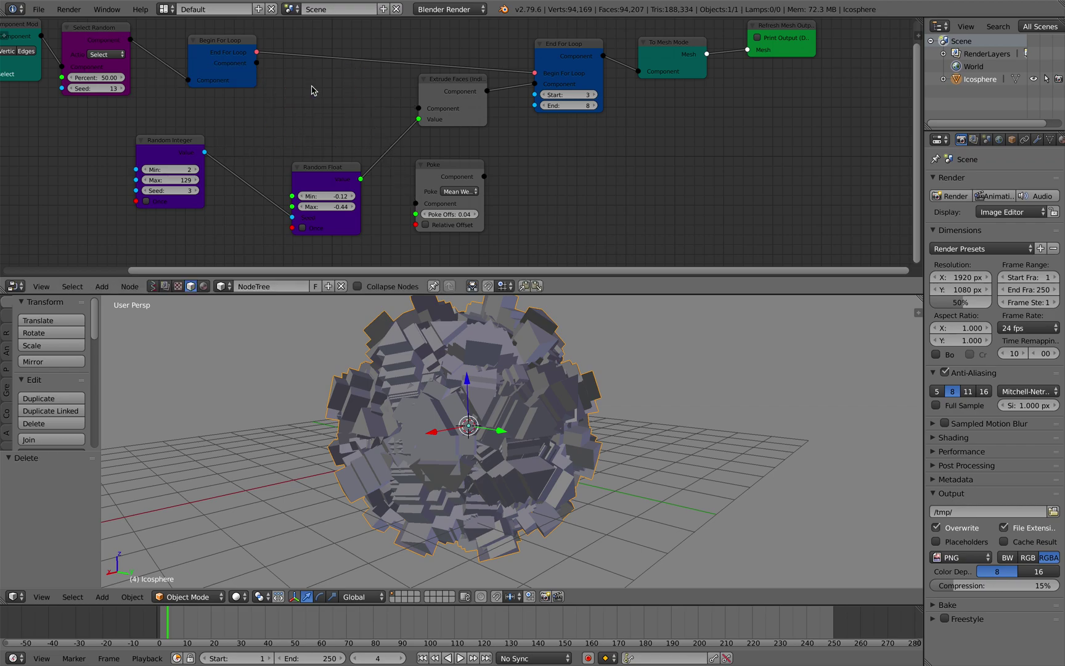
left_click_drag(258, 63, 427, 111)
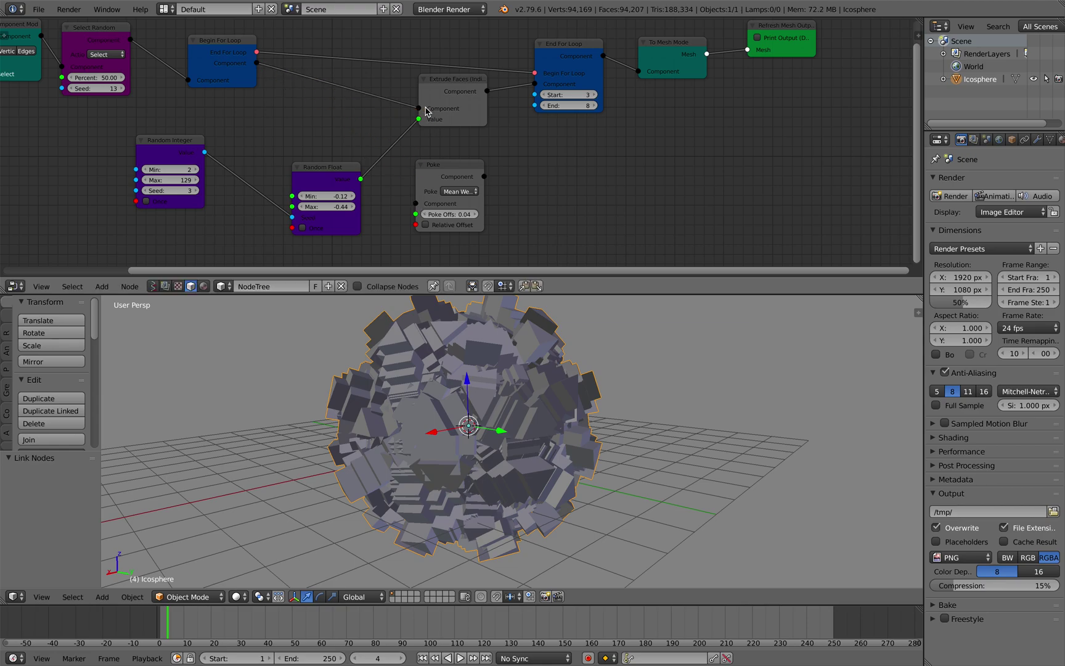
left_click(784, 28)
left_click(788, 37)
middle_click_drag(630, 325, 542, 380)
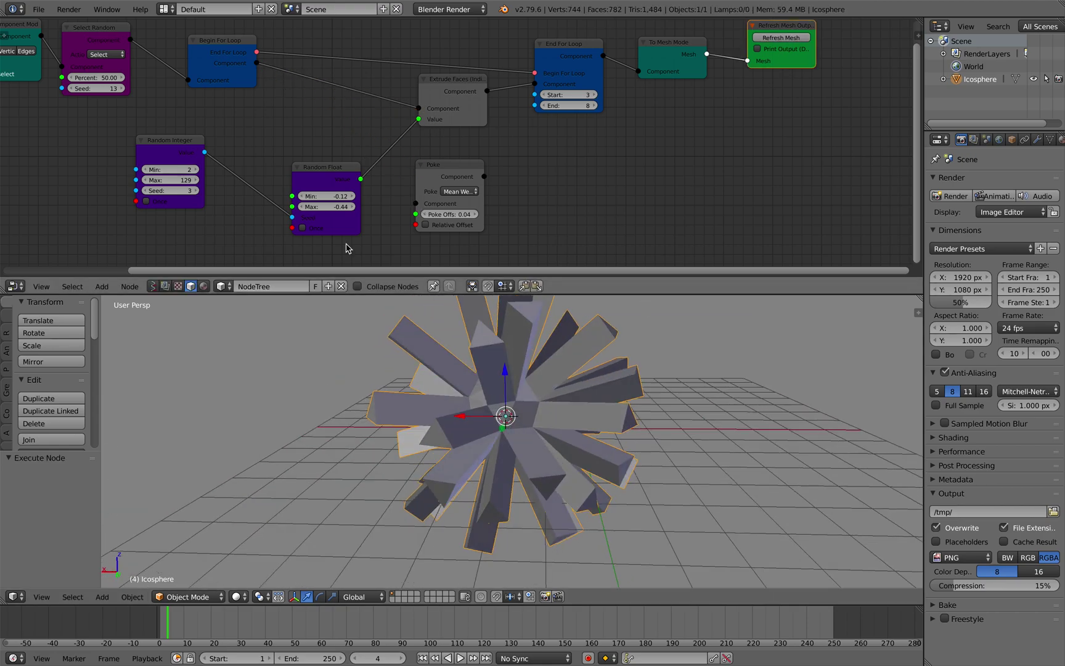
Move the Random Float node up, set the Random Integer node's Seed to 79 and refresh the mesh output
left_click_drag(322, 213, 332, 177)
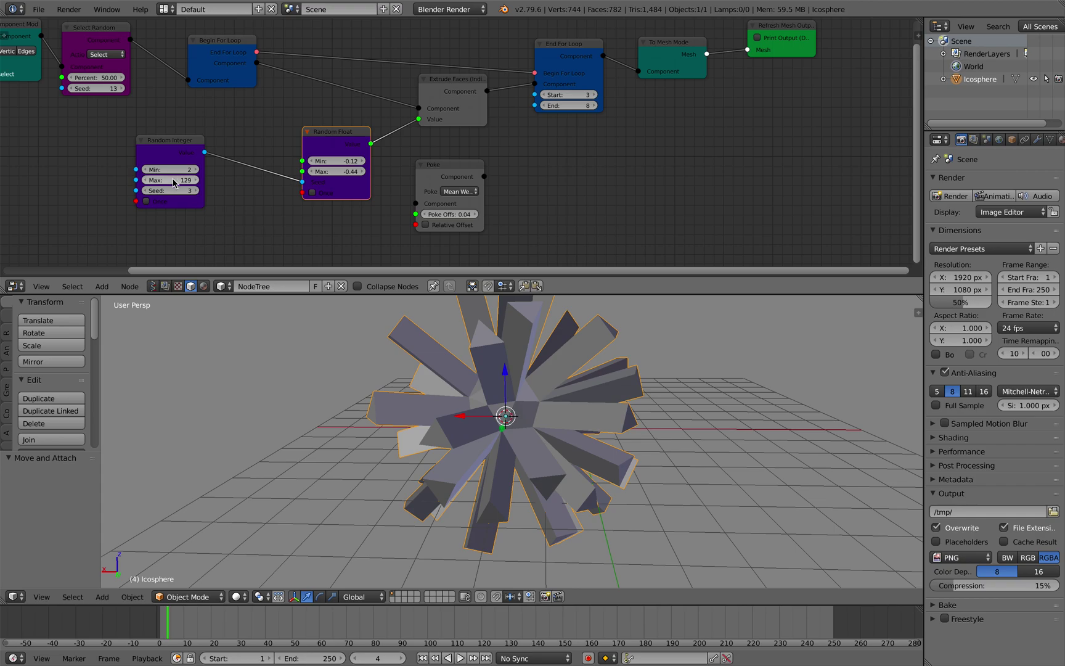
left_click_drag(175, 190, 212, 192)
left_click(792, 30)
left_click(793, 38)
mouse_move(549, 406)
middle_mouse_down()
mouse_move(470, 413)
mouse_move(536, 414)
middle_mouse_up()
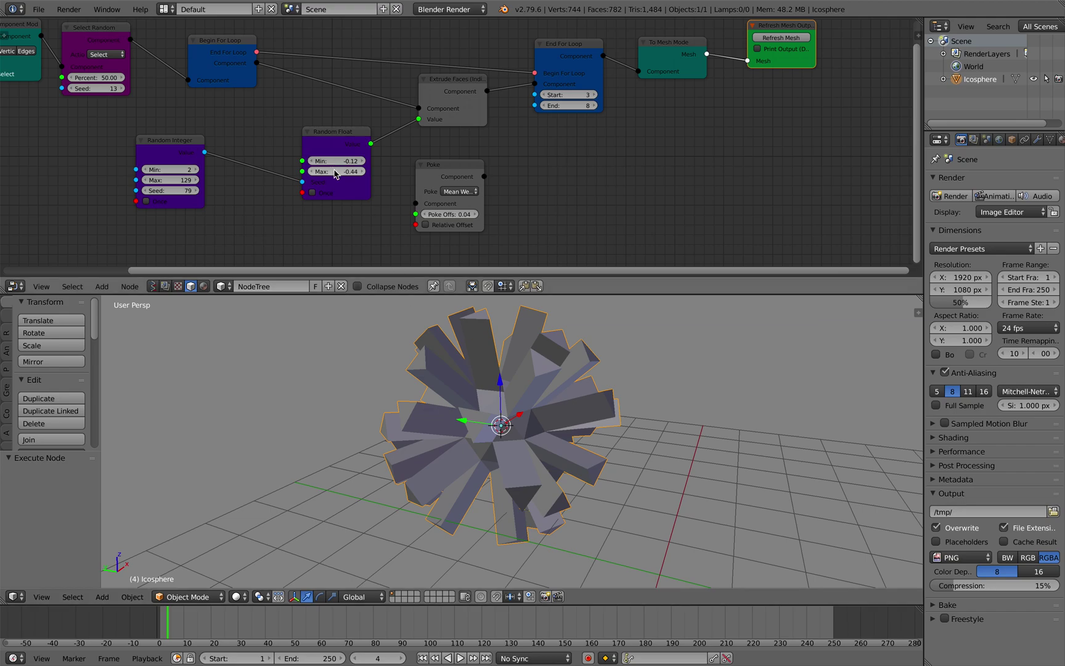
Set the Random Float node to Min -0.06 and Max -0.68, and nudge the Poke node upward
mouse_move(334, 174)
left_mouse_down()
mouse_move(320, 173)
mouse_move(339, 162)
left_mouse_up()
middle_click_drag(555, 421, 518, 407)
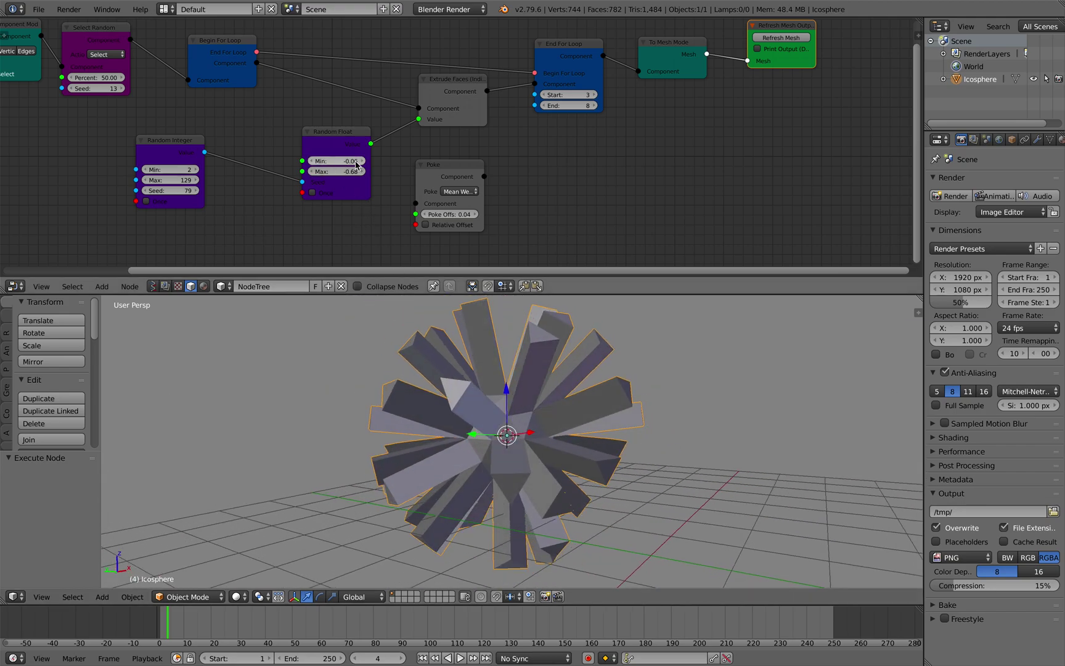
left_click(439, 178)
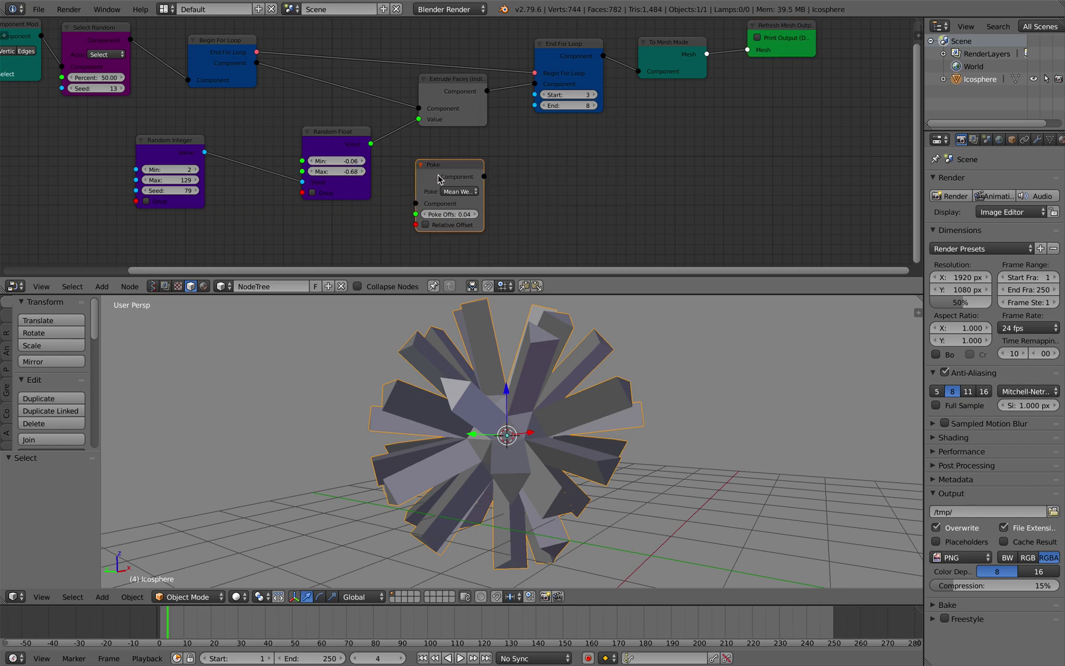
left_click_drag(442, 175, 446, 169)
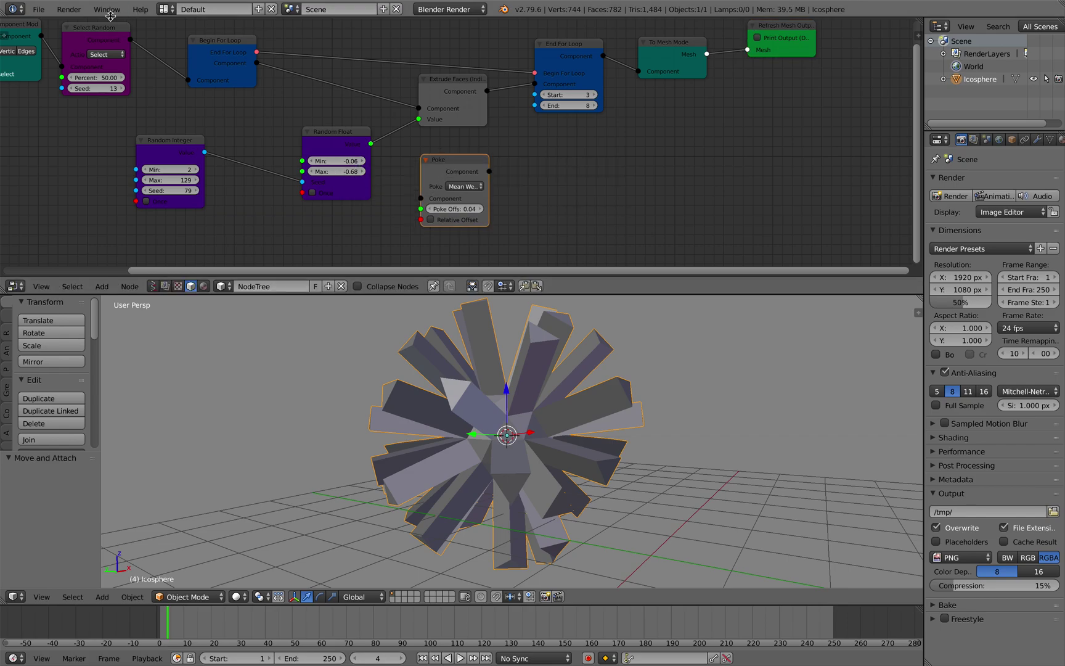
Reopen beginendLoop_001.blend from the recent files, discarding the unsaved changes
left_click(38, 9)
mouse_move(79, 51)
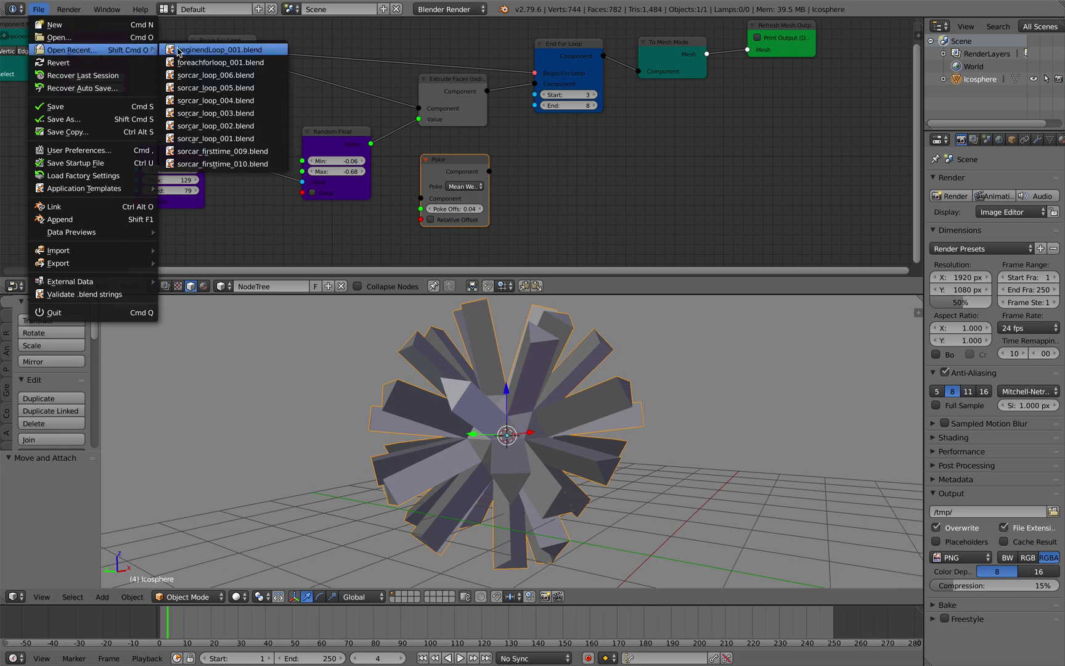
left_click(185, 52)
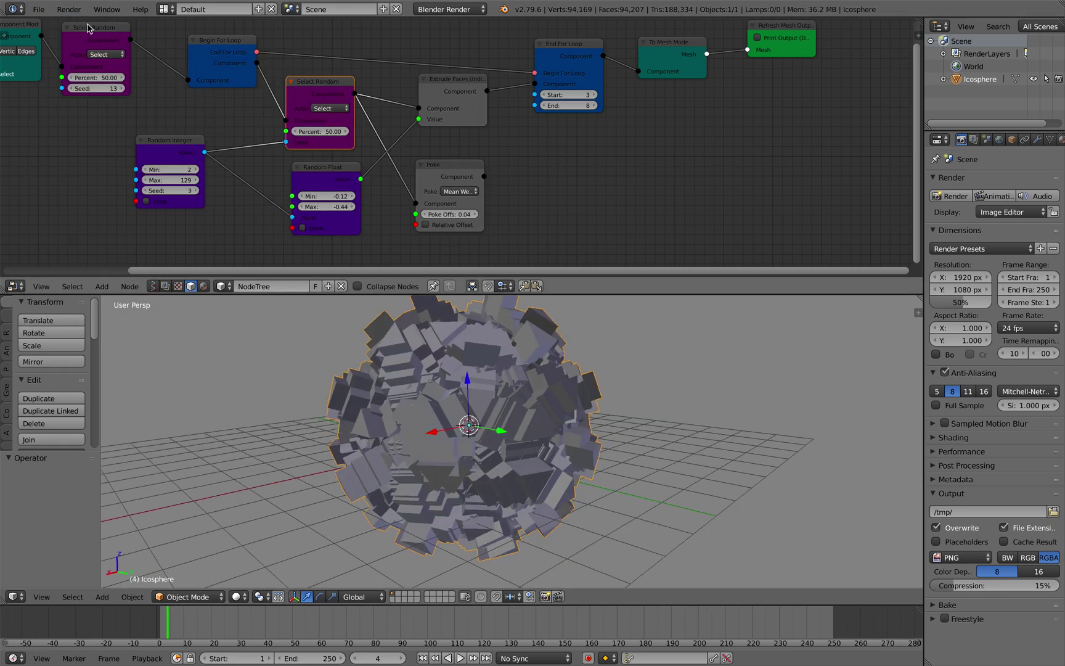
Save the file under the incremented name beginendLoop_002.blend and nudge the Select Random node inside the loop
left_click(48, 11)
left_click(95, 120)
left_click(982, 56)
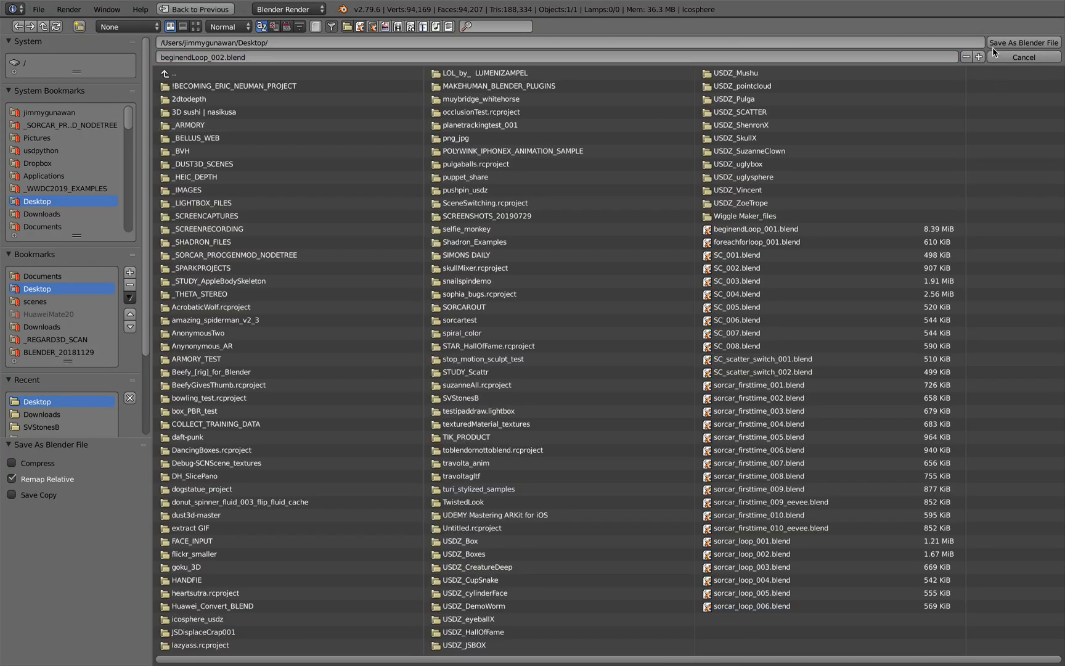
left_click(999, 43)
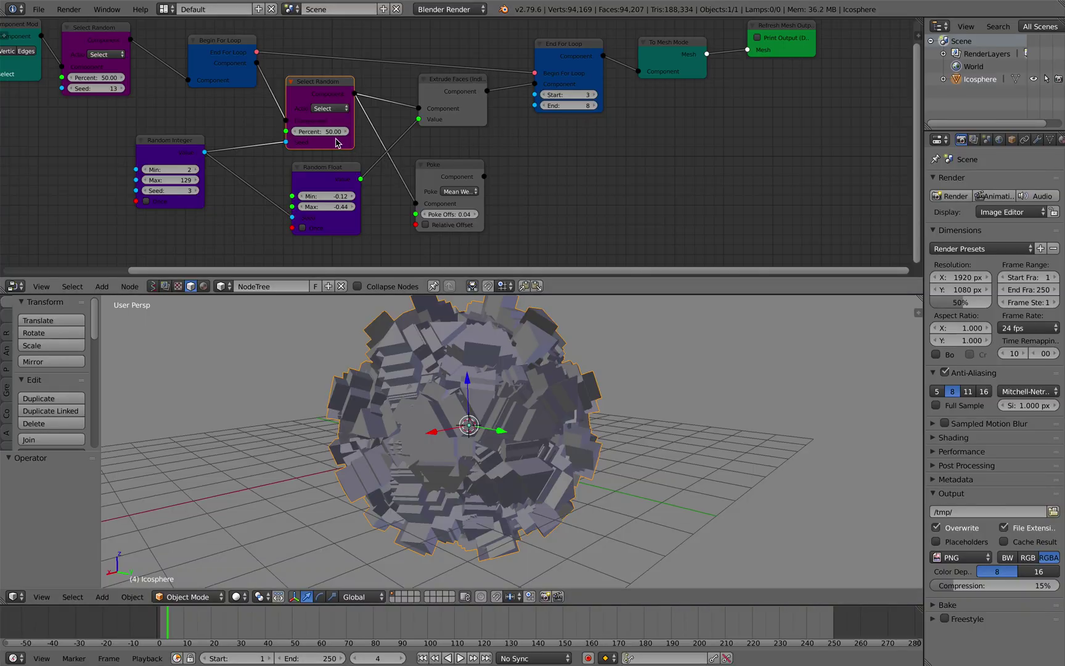
left_click_drag(319, 95, 321, 98)
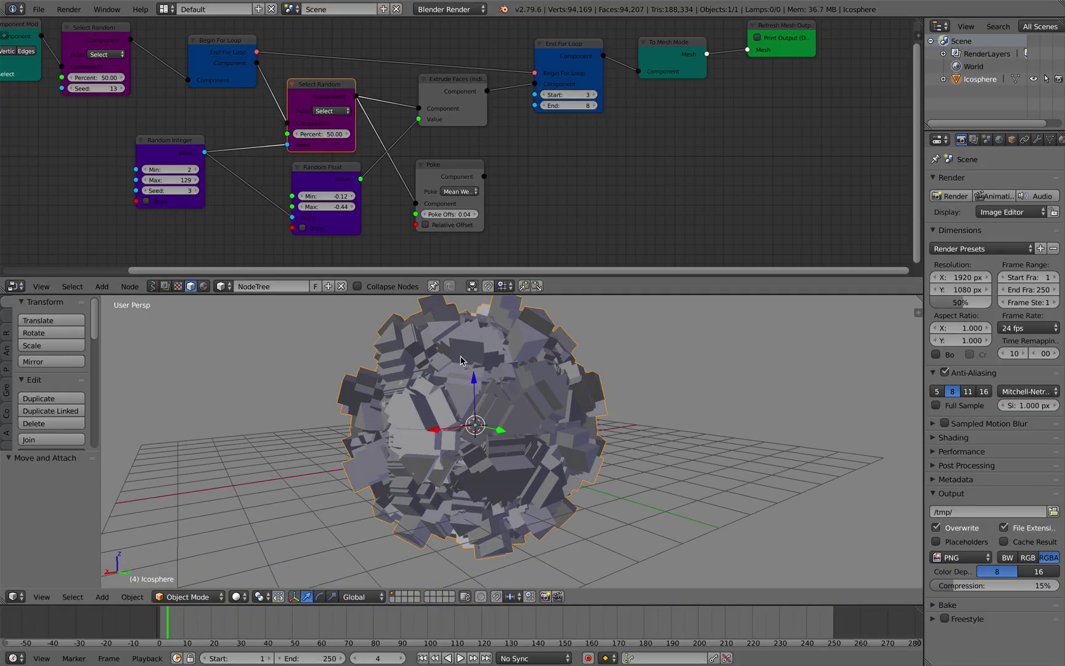
Set the Random Integer node's Max to 135 and Seed to 21, and refresh the mesh
double_click(190, 180)
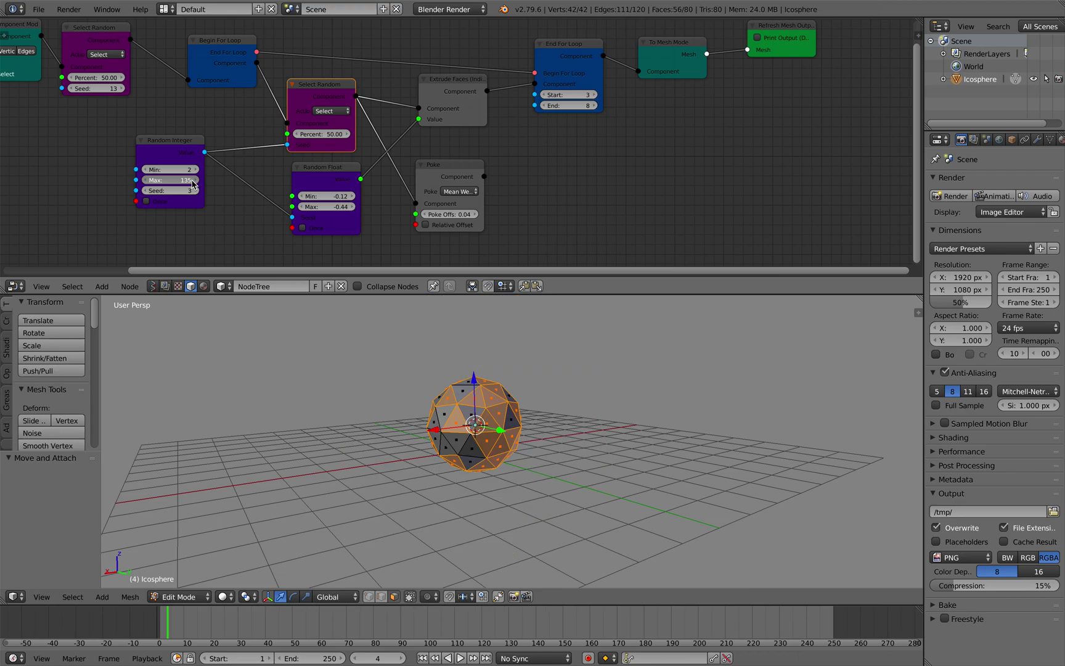
left_click_drag(195, 190, 206, 190)
left_click(784, 36)
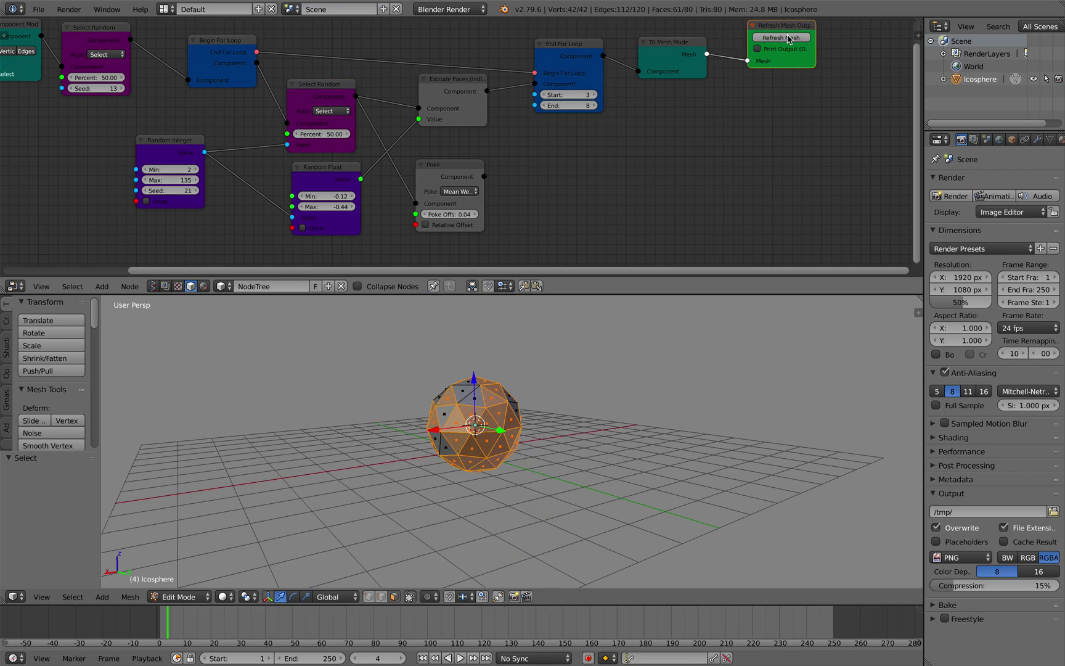
left_click(780, 38)
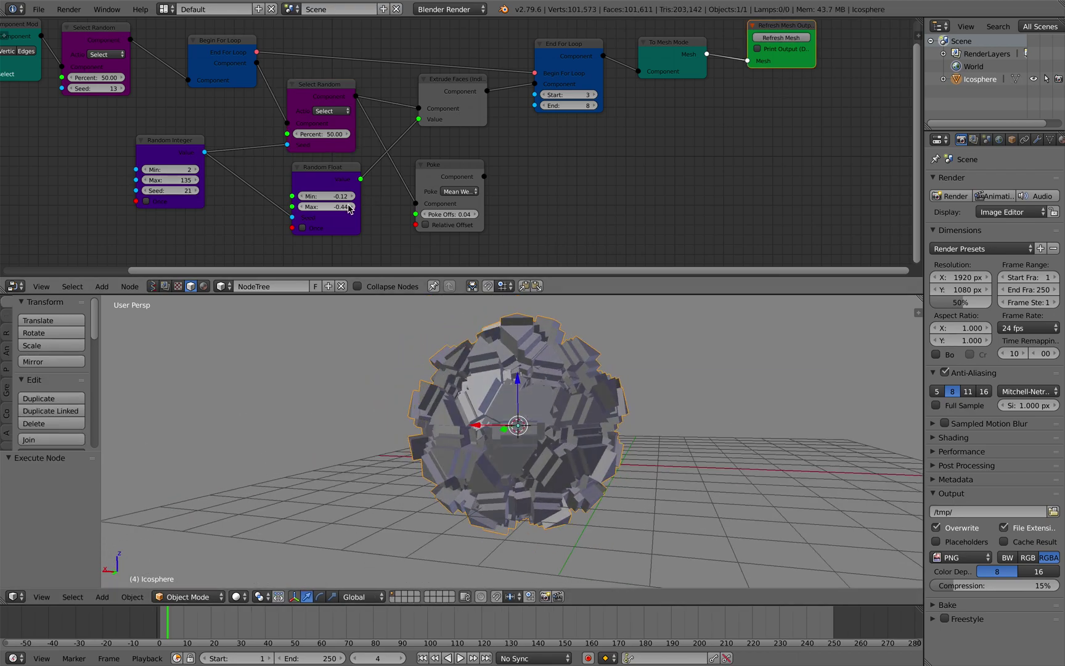
Set the Random Float node to Min -0.15 and Max -1.23, and deselect the icosphere
left_click_drag(327, 207, 276, 212)
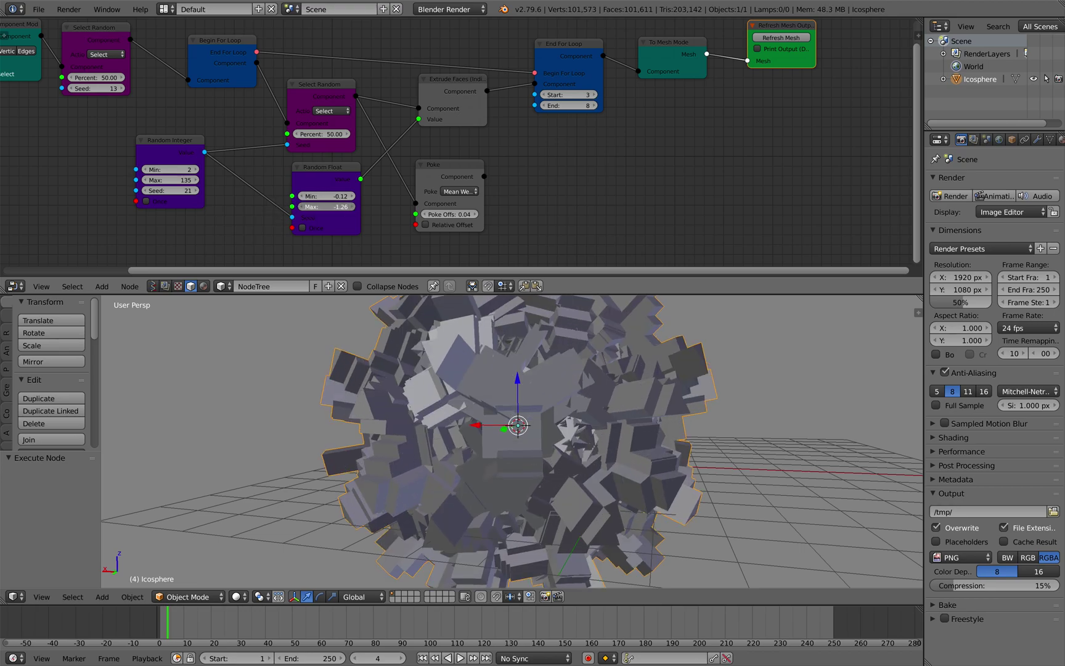
left_click_drag(343, 199, 339, 197)
scroll(517, 398, "down", 3)
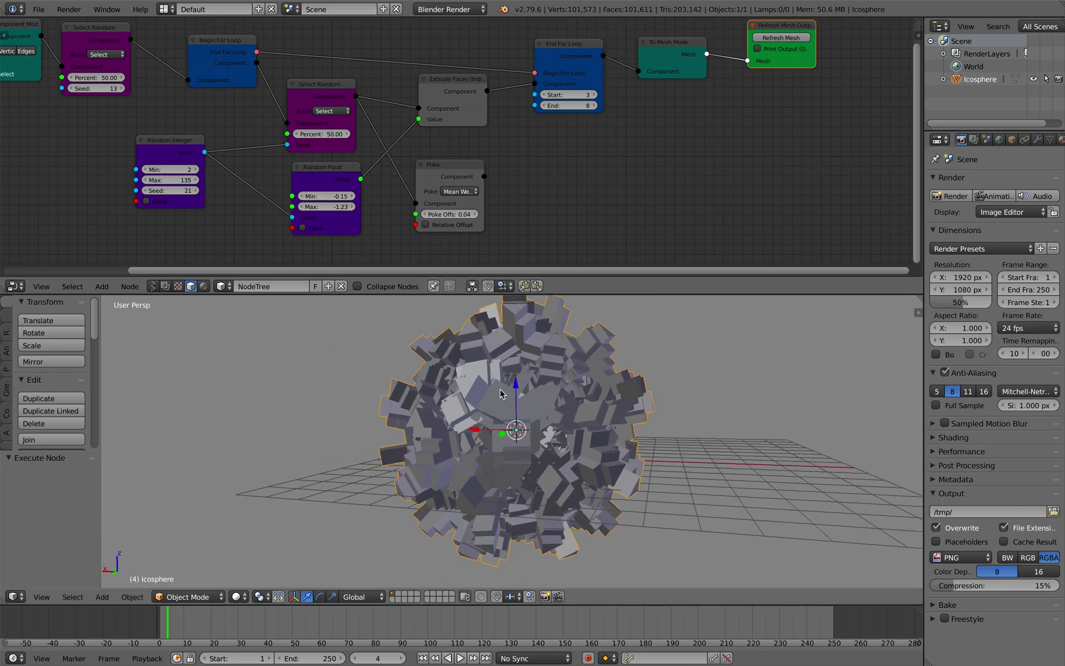
key("a")
middle_click_drag(517, 398, 576, 382)
scroll(557, 390, "down", 1)
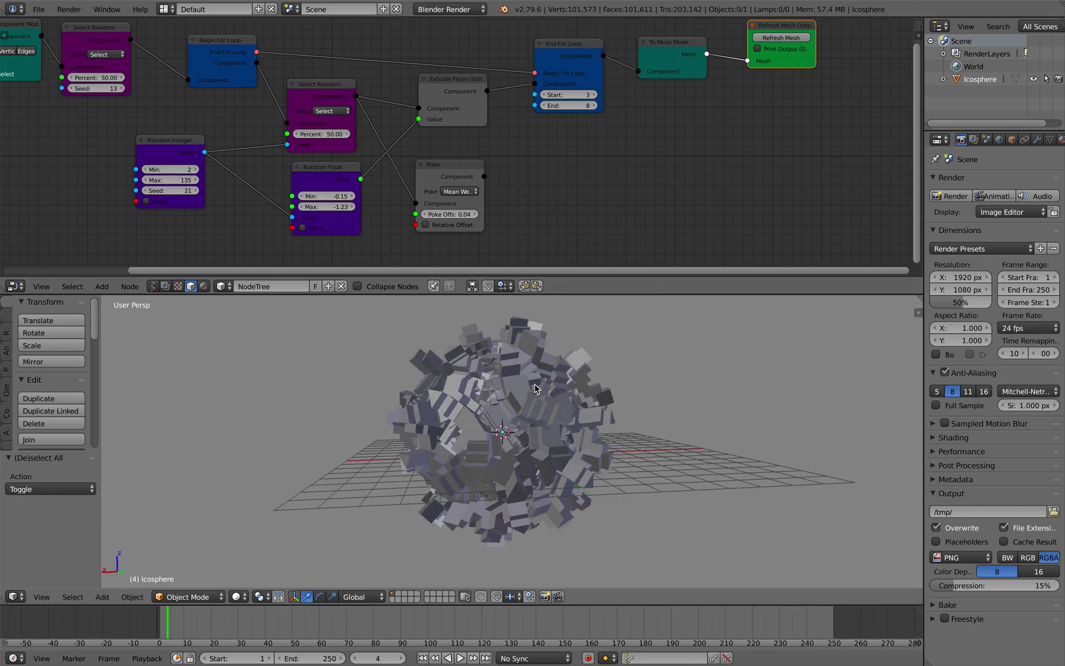
Move the Ico Sphere, To Component Mode, To Mesh Mode and Refresh Mesh Output nodes upward, away from the loop nodes
scroll(542, 198, "down", 2)
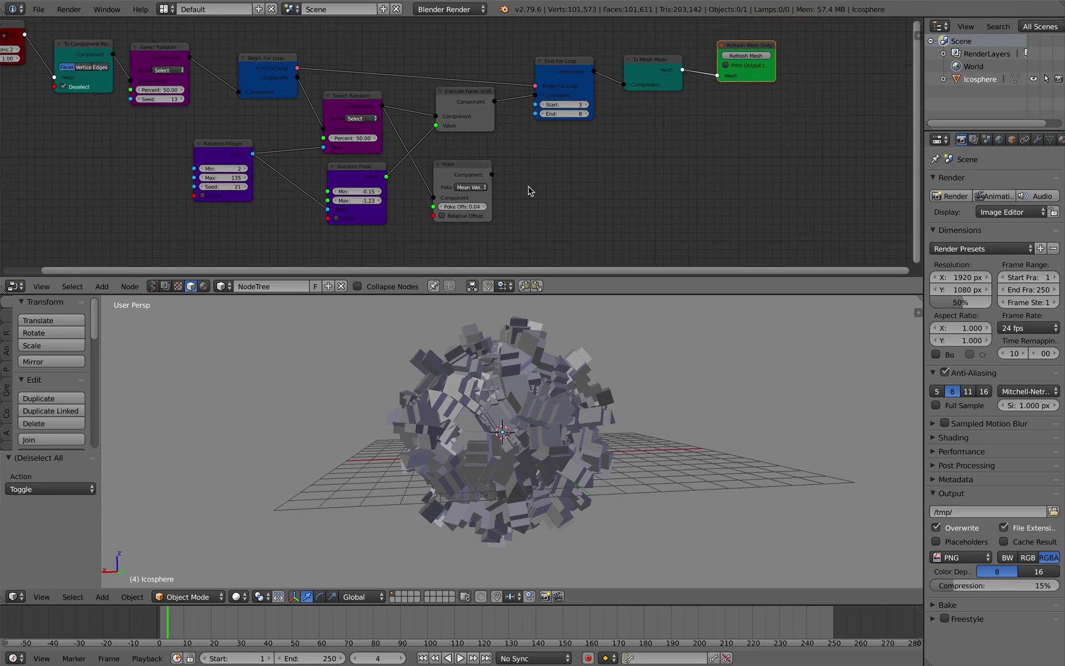
middle_click_drag(452, 181, 528, 191)
middle_click_drag(123, 83, 125, 118)
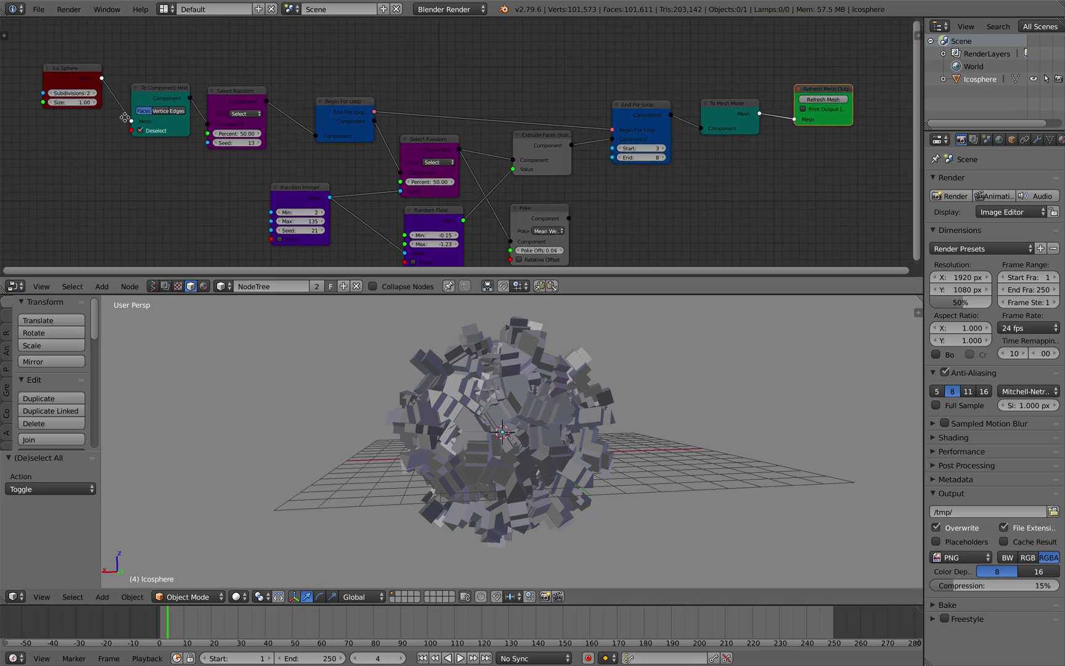
left_click_drag(73, 64, 70, 48)
left_click_drag(163, 94, 148, 31)
left_click_drag(725, 105, 730, 63)
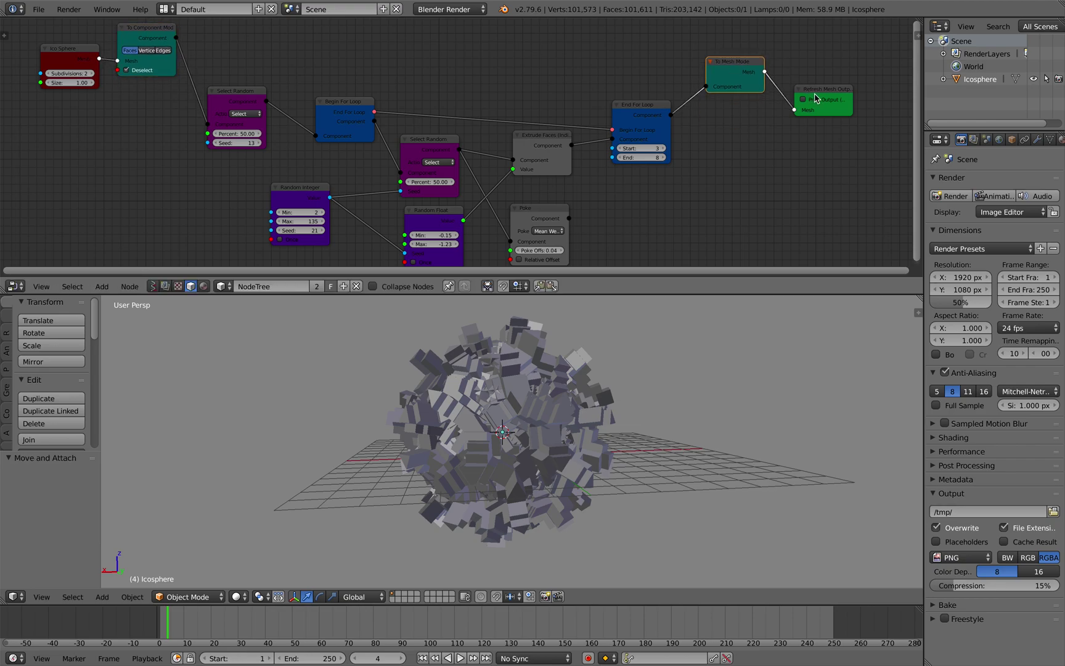
left_click_drag(815, 95, 824, 53)
left_click(739, 69)
scroll(726, 151, "up", 2)
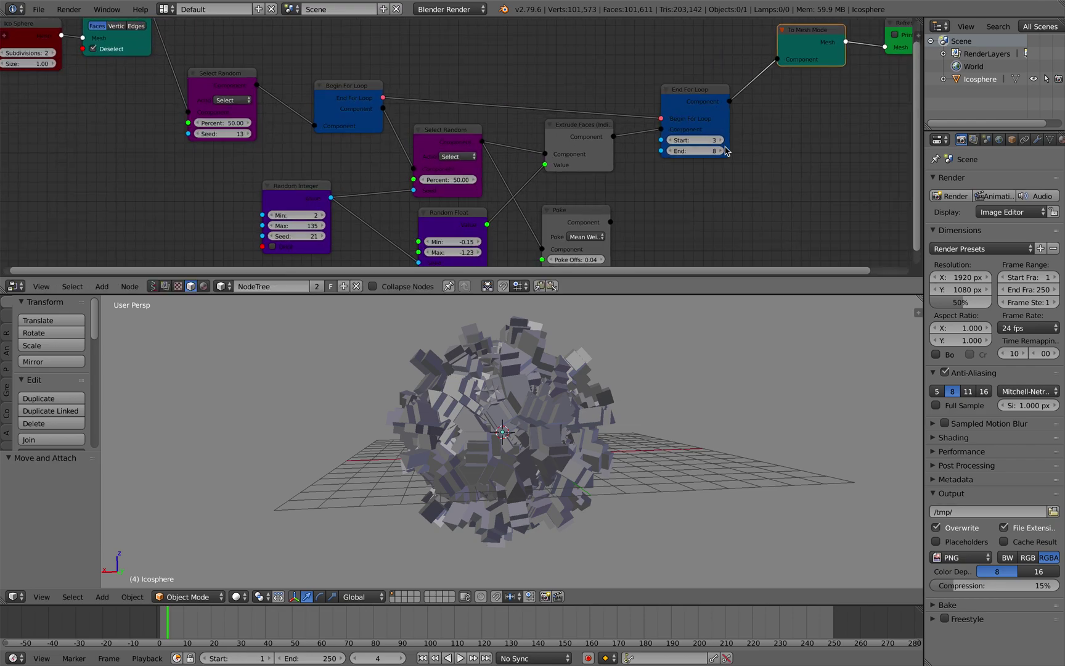
Set the End For Loop node's Start to 1 and save the file
left_click(673, 143)
key("ctrl+s")
left_click(777, 143)
middle_click_drag(777, 144, 727, 151)
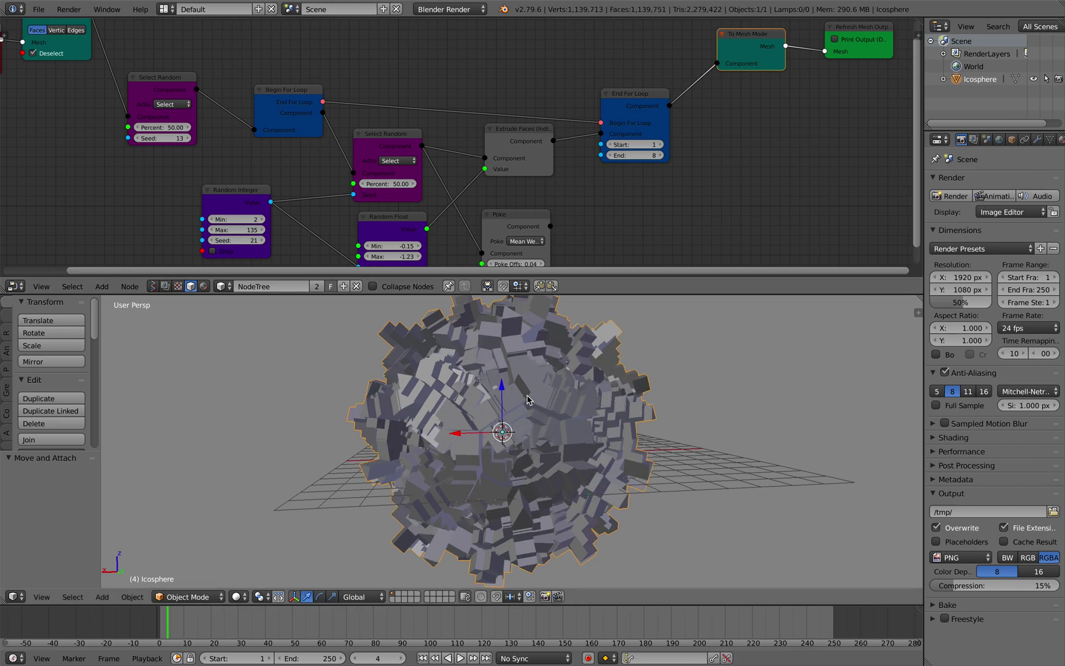
middle_click_drag(529, 399, 607, 404)
Set the End For Loop node's Start to 4 and save the file over the existing one
key("Return")
scroll(589, 400, "up", 2)
key("ctrl+s")
left_click(590, 399)
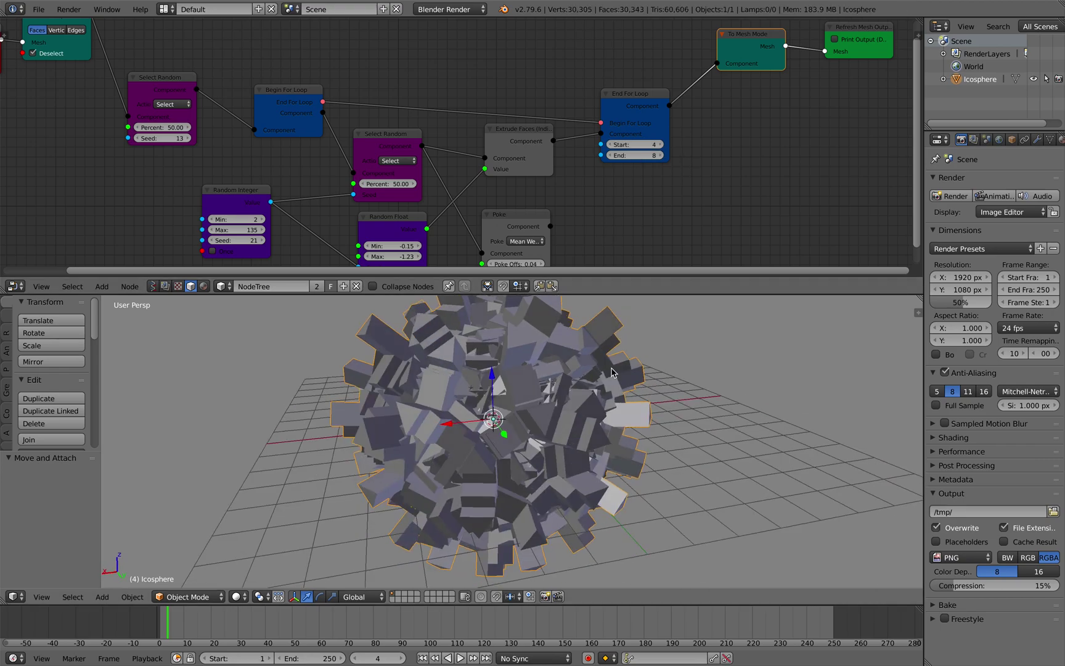
Duplicate the extruded icosphere and place the copy beside the original
key("a")
key("a")
key("a")
scroll(609, 375, "down", 2)
left_click(510, 413)
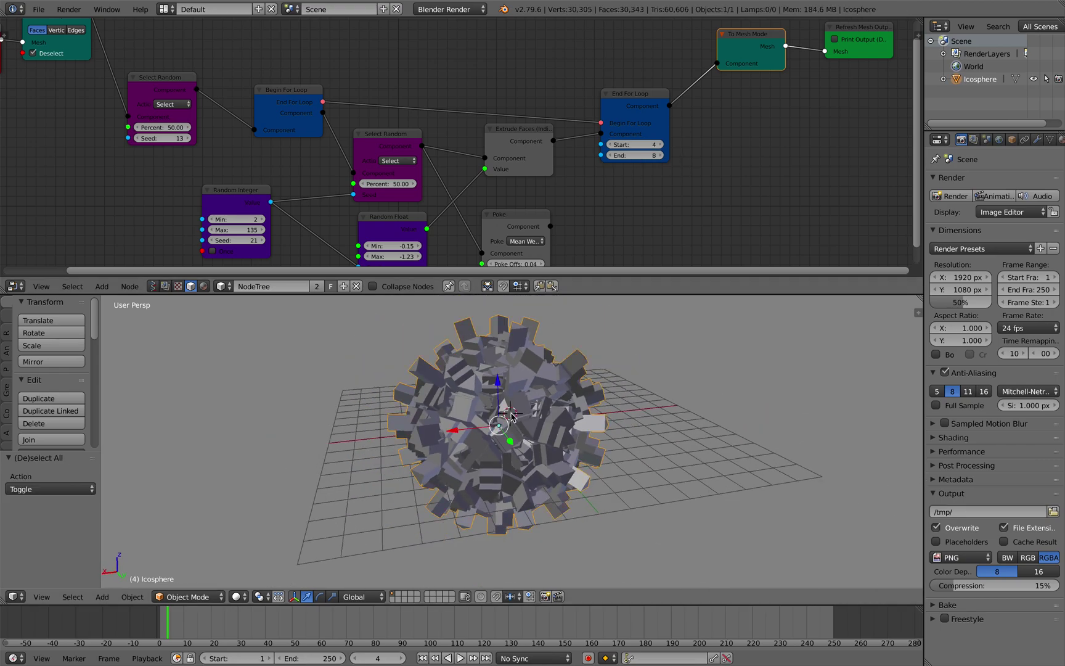
key("shift+d")
left_click(710, 395)
middle_click_drag(710, 395, 604, 413)
Move the smoothed icosphere duplicate by about X -0.42, Y 0.02, Z -0.47 and save the file
key("a")
scroll(536, 400, "up", 3)
right_click(570, 411)
key("g")
left_click(601, 440)
scroll(586, 431, "down", 3)
scroll(604, 412, "up", 1)
key("ctrl+s")
left_click(604, 411)
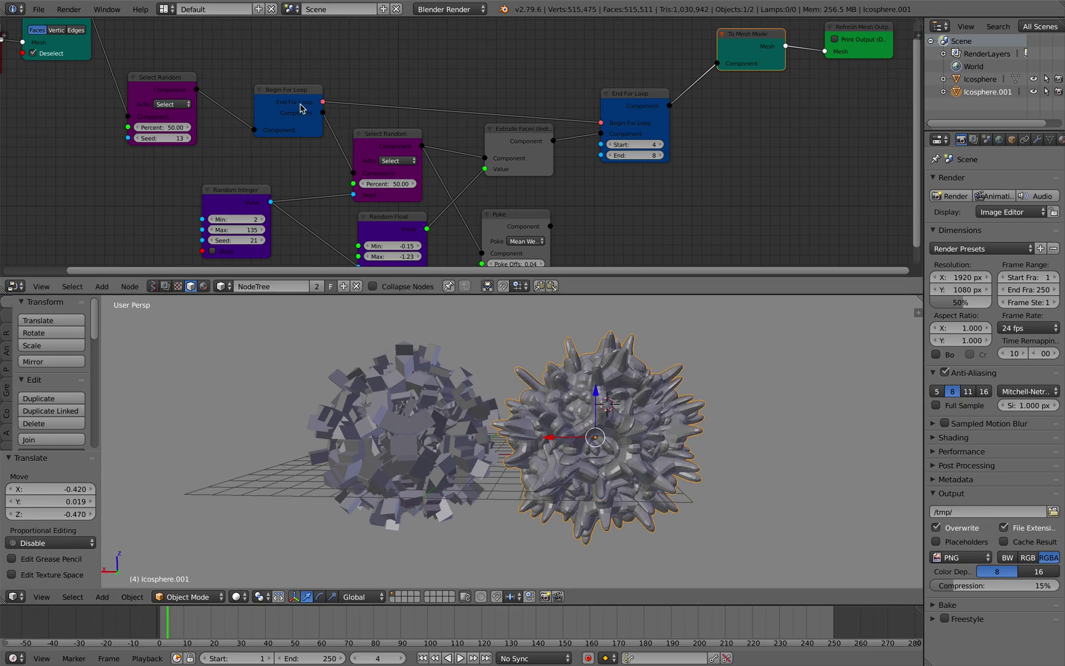
Adjust the positions of the End For Loop, inner Select Random and Extrude Faces nodes, and deselect the icosphere duplicate
left_click(300, 108)
left_click_drag(627, 96, 651, 86)
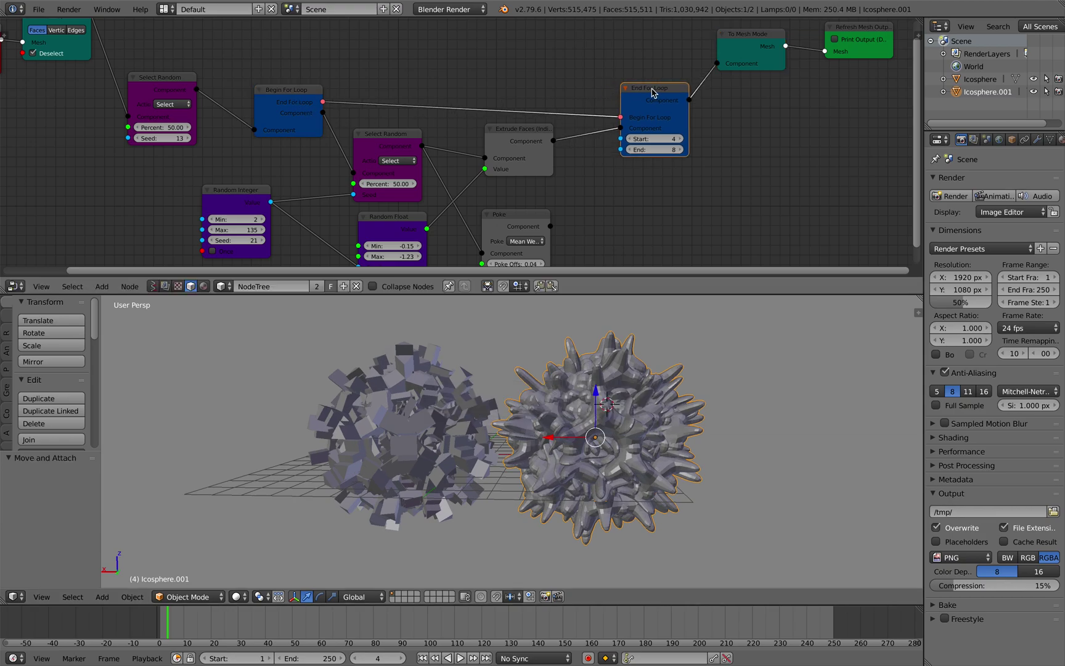
middle_click_drag(572, 94, 592, 78)
left_click_drag(401, 119, 396, 120)
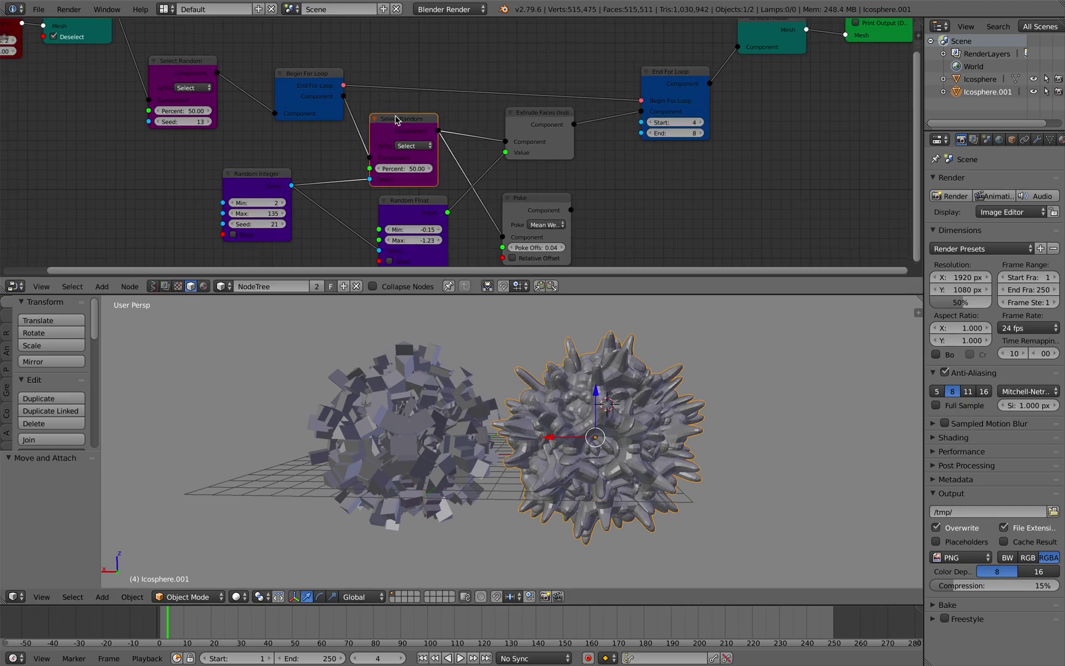
left_click_drag(536, 112, 540, 112)
middle_click_drag(615, 419, 641, 405)
key("a")
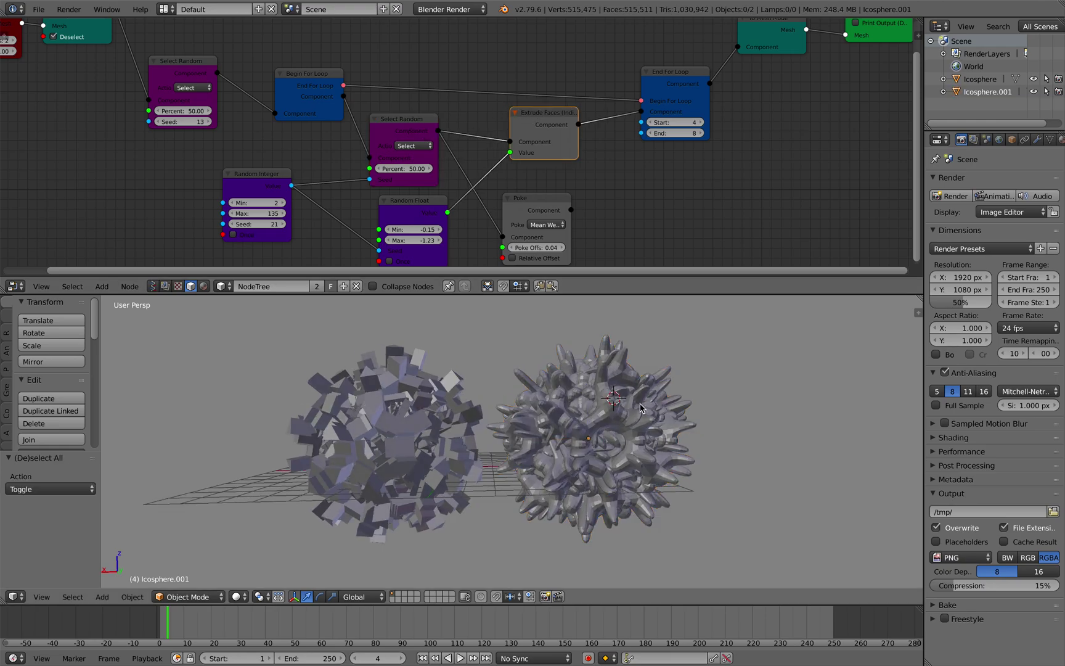
Open foreachforloop_001.blend from the recent files and move the smoothed spike grid by about X -0.095, Y 0.085, Z -0.025
left_click(38, 9)
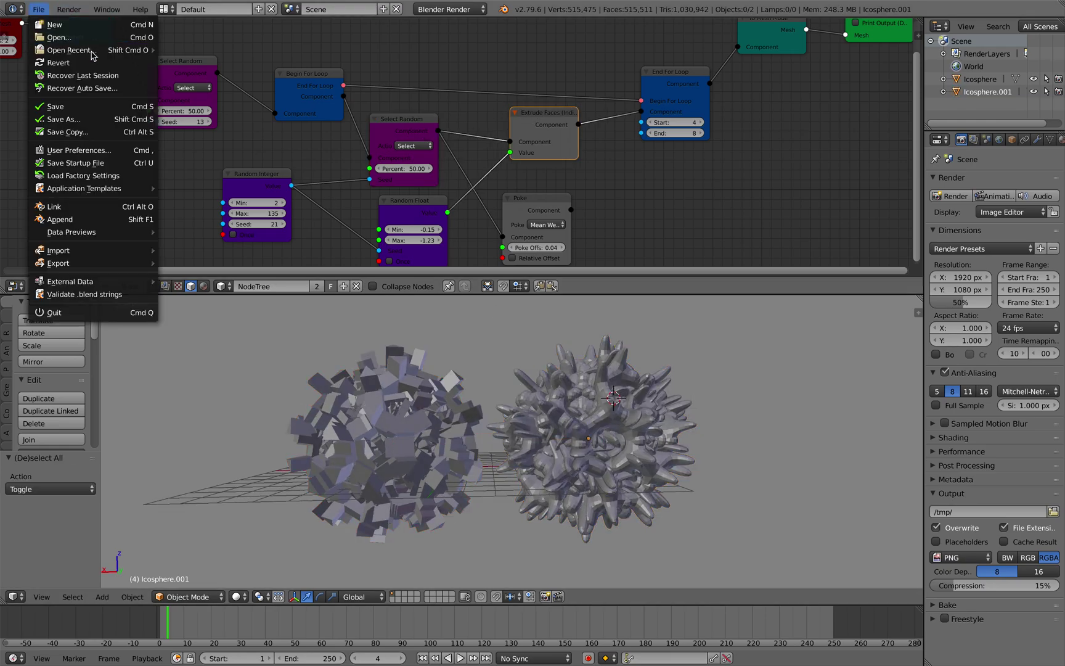
mouse_move(71, 50)
left_click(210, 74)
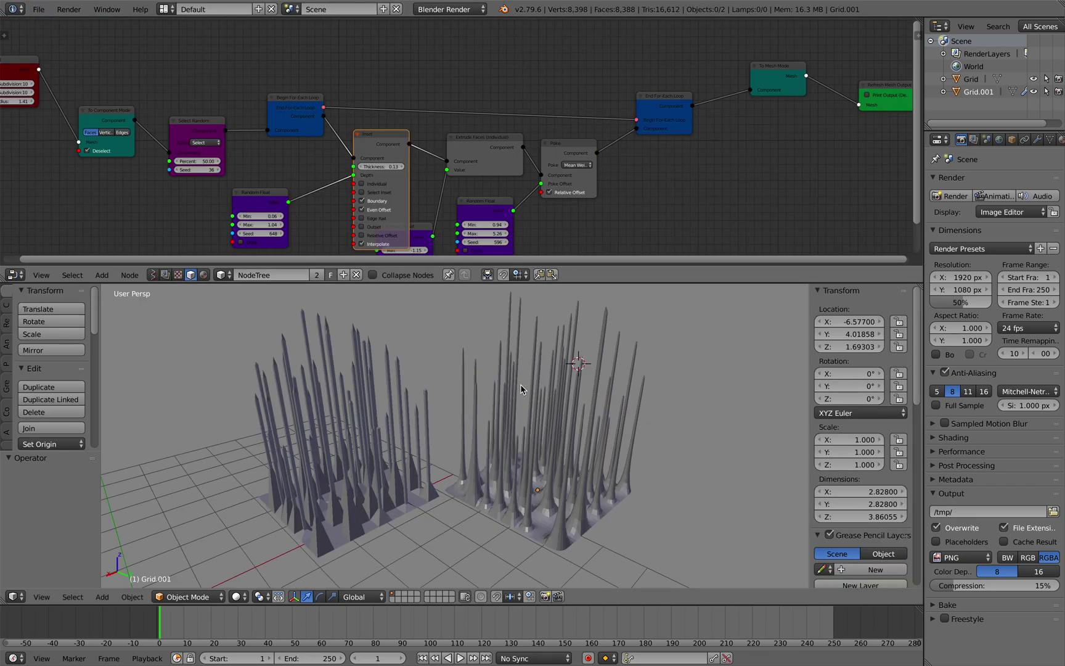
middle_click_drag(522, 385, 553, 445)
right_click(553, 445)
right_click_drag(553, 455, 557, 454)
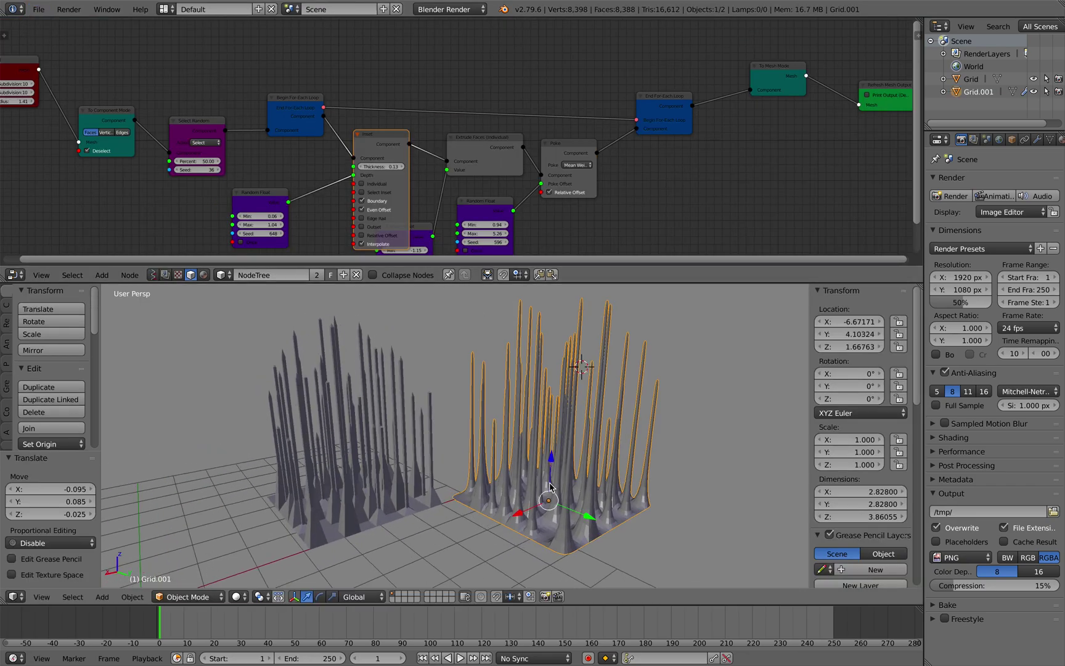
middle_click_drag(557, 455, 547, 479)
Save foreachforloop_001.blend as a new file with the version number incremented by one
left_click(39, 10)
left_click(78, 121)
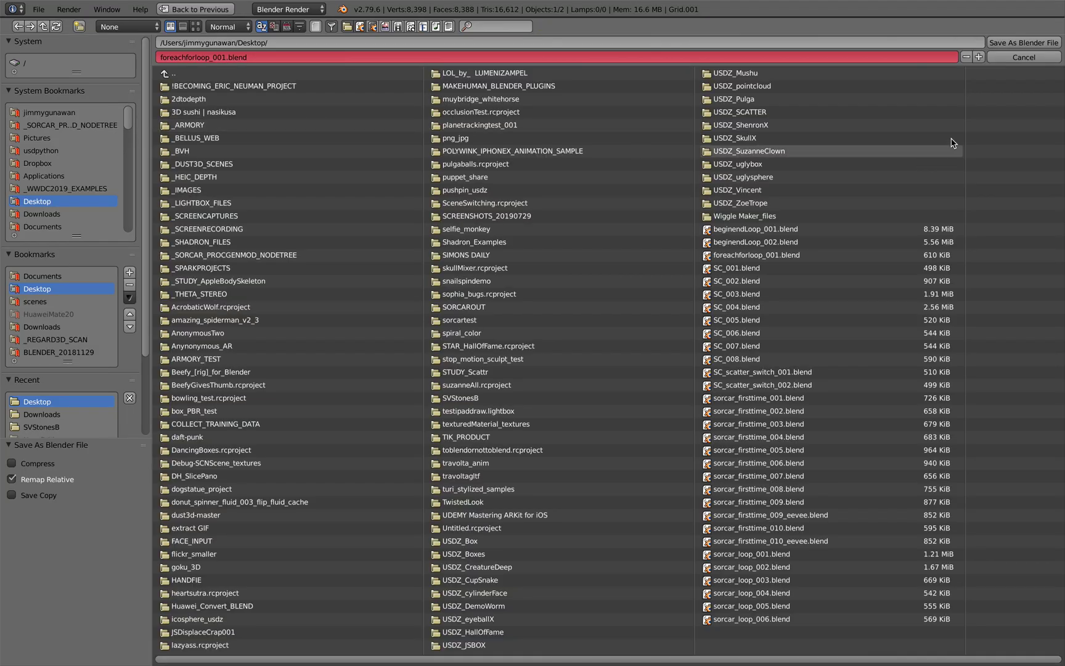
left_click(975, 58)
left_click(998, 44)
Set the Seed of the Random Float driving Inset Depth to 736 and refresh the mesh
middle_click_drag(506, 101, 516, 55)
scroll(516, 55, "up", 3)
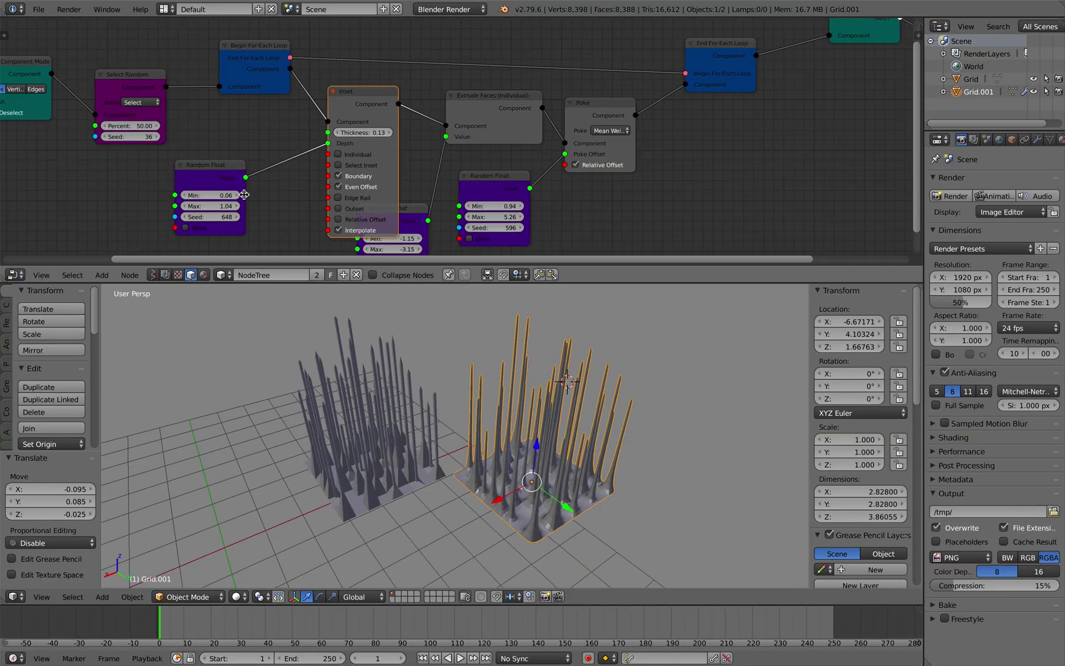
left_click_drag(223, 215, 252, 216)
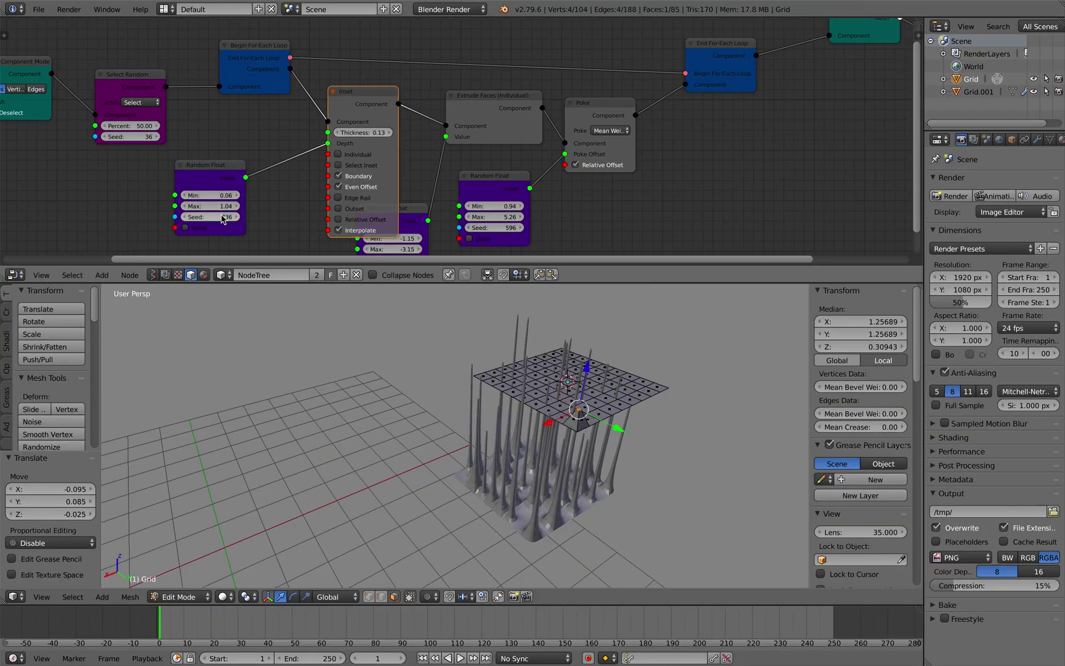
scroll(772, 83, "down", 1)
middle_click_drag(767, 101, 647, 156)
left_click_drag(855, 83, 841, 73)
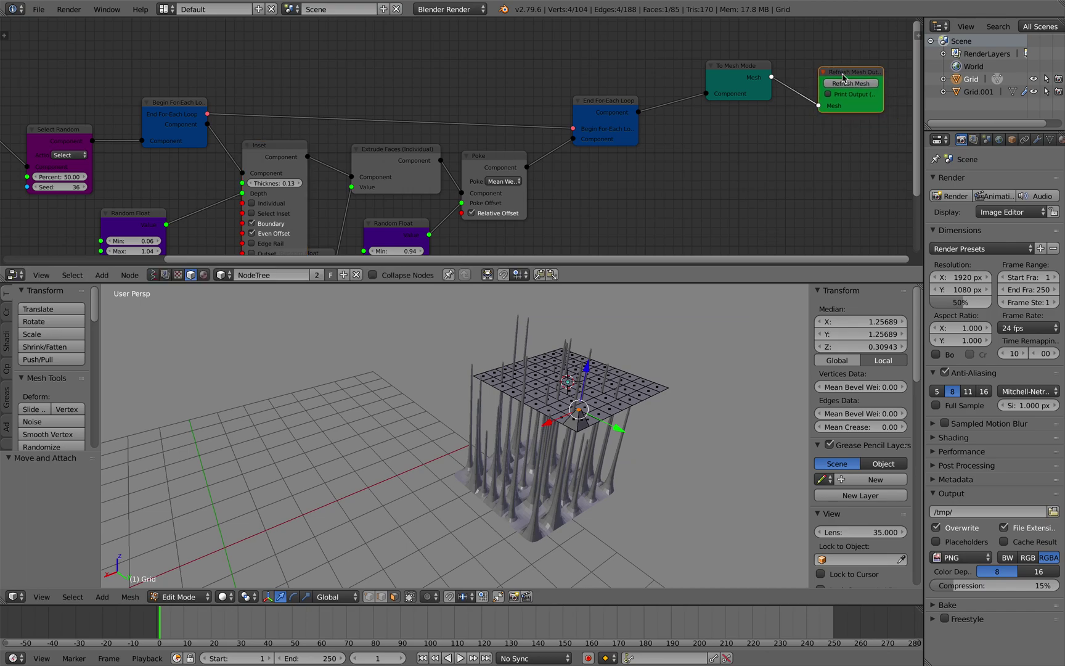
left_click(850, 84)
Place the 3D cursor away from the smoothed spike grid and refresh the mesh to regenerate the grid there
middle_click_drag(350, 311, 511, 424)
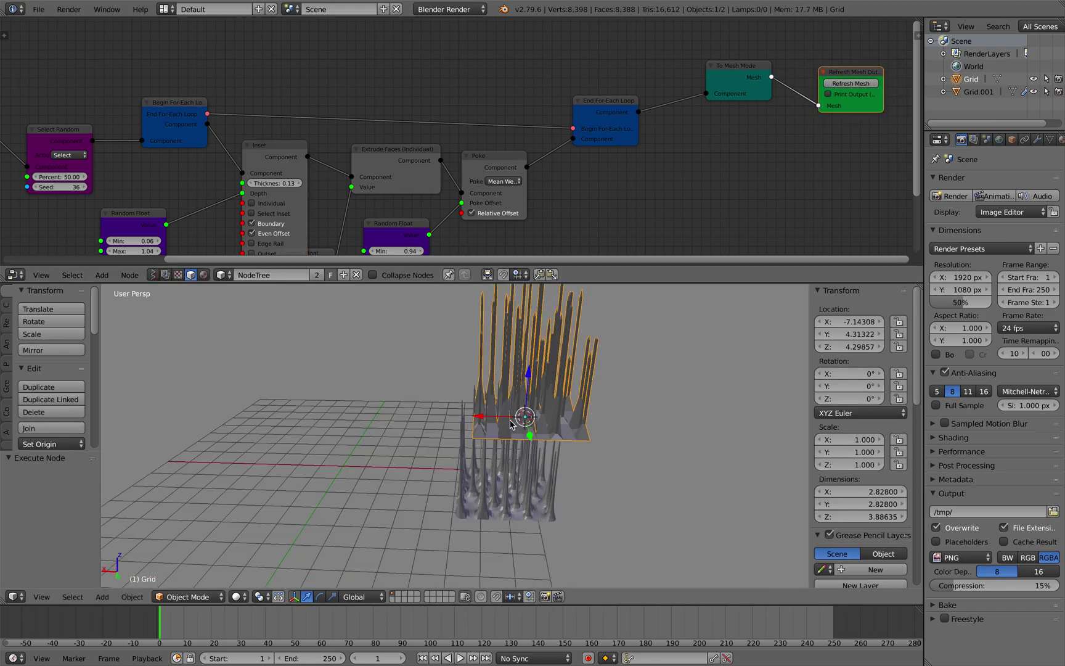
left_click(334, 417)
left_click(854, 83)
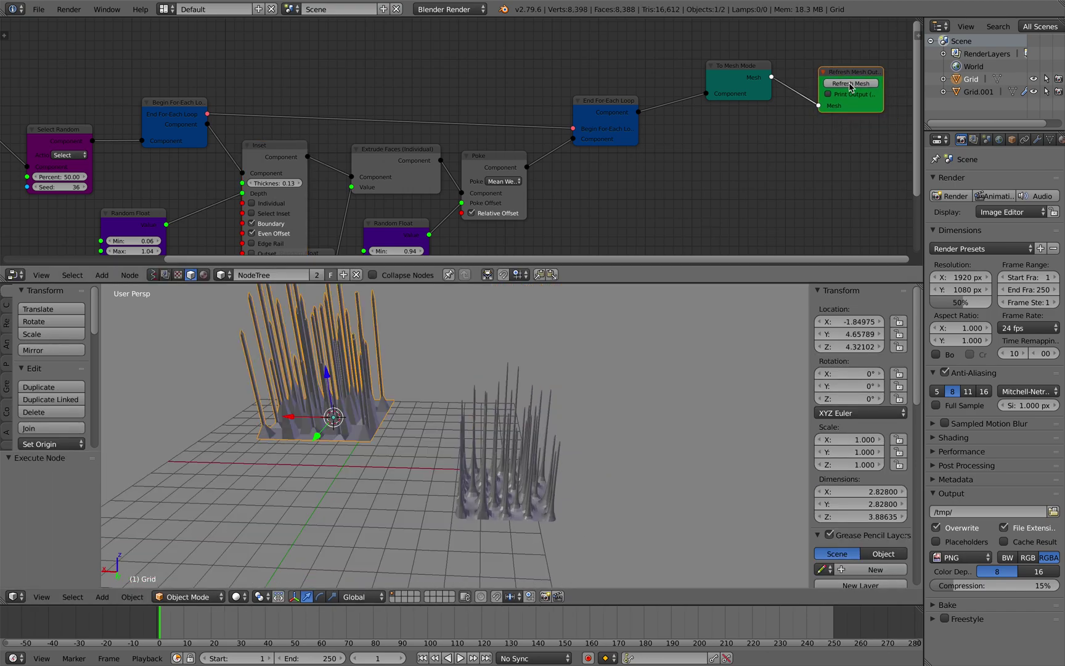
Move the regenerated spike grid down beside the smoothed copy, to about X -2.82, Y 4.89, Z 2.11
middle_click_drag(392, 436, 475, 401)
key("g")
left_click(440, 461)
key("g")
left_click(430, 505)
scroll(445, 478, "up", 3)
scroll(451, 158, "down", 3)
middle_click_drag(451, 157, 503, 112)
scroll(463, 116, "down", 1)
key("ctrl+Right")
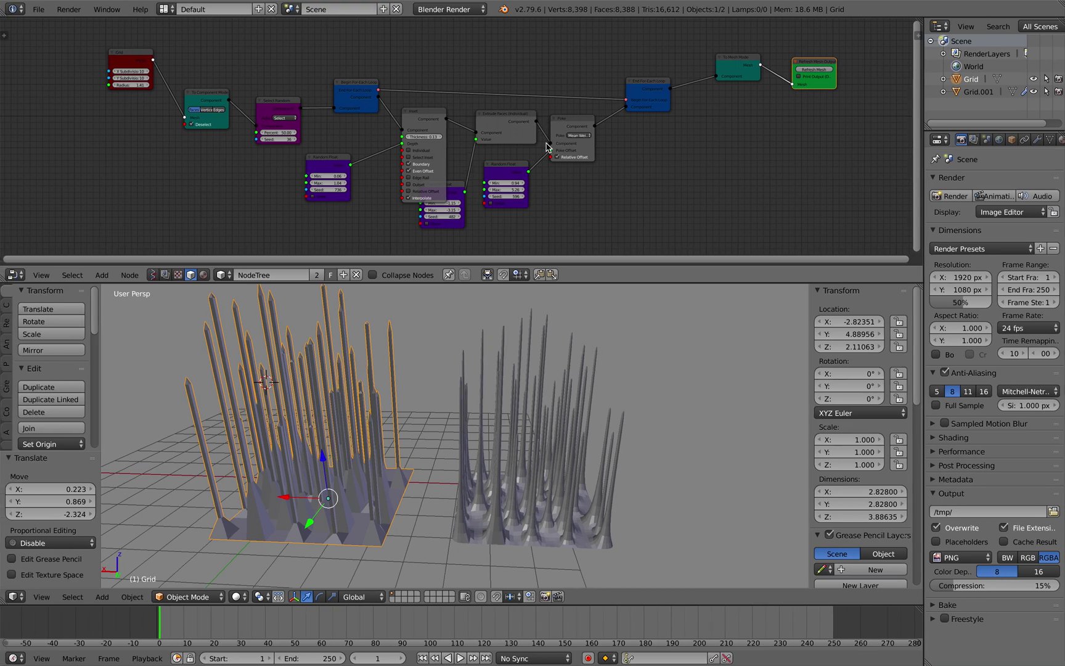
key("ctrl+Right")
key("ctrl+Left")
scroll(564, 190, "up", 2)
scroll(356, 91, "up", 2)
Shift the Begin For-Each Loop and Inset nodes and the Random Float node that feeds the extrusion value
left_click_drag(356, 91, 336, 75)
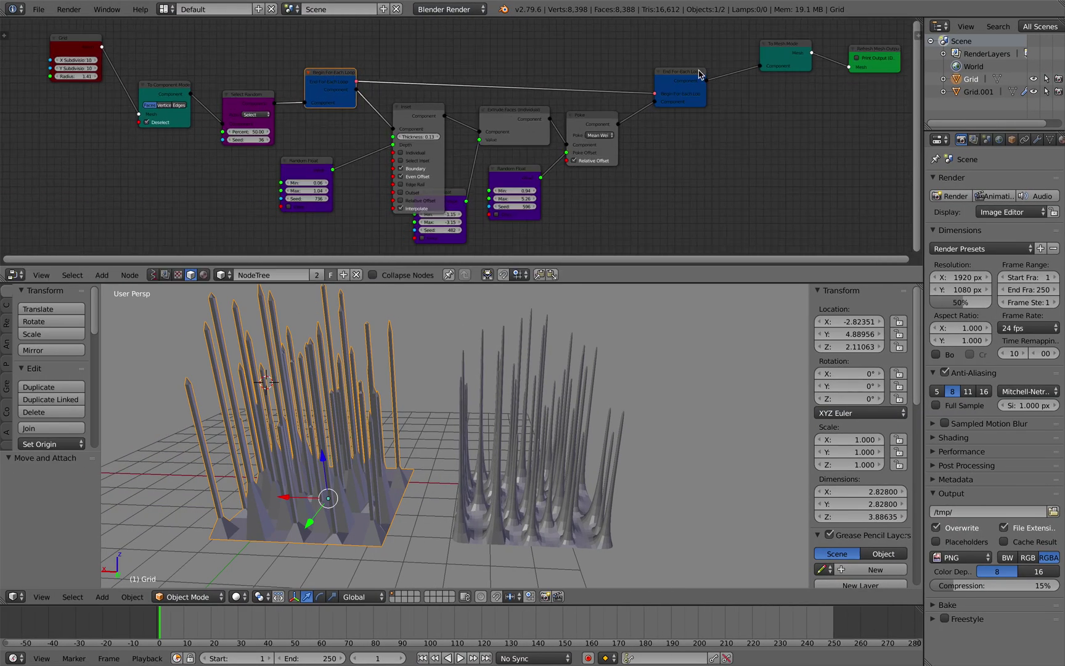
left_click(689, 74)
scroll(674, 83, "down", 1)
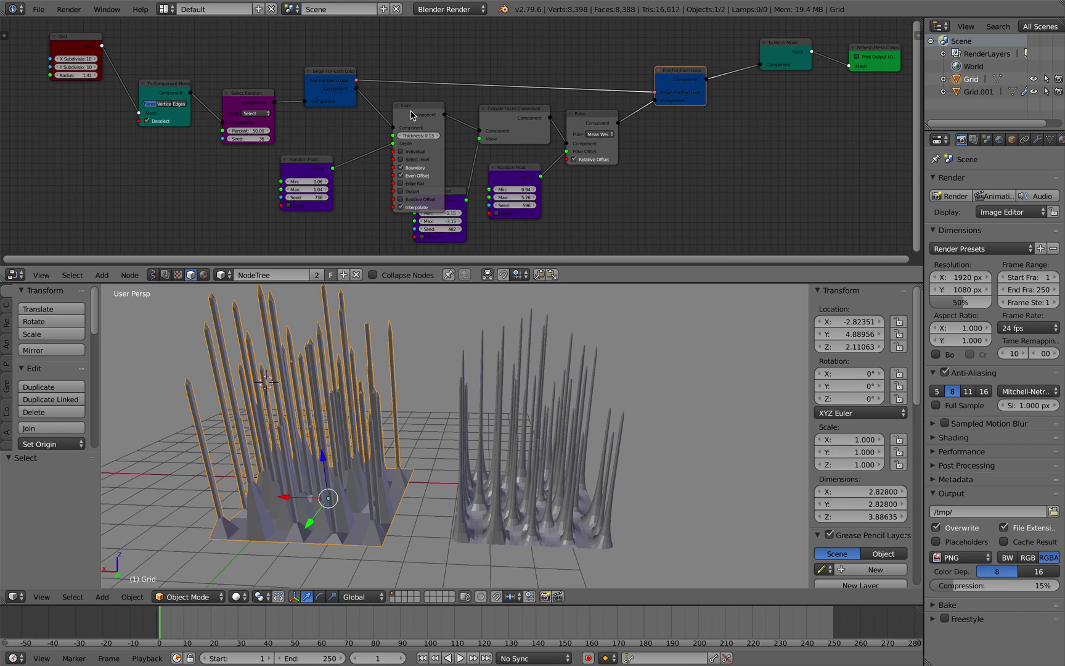
left_click_drag(410, 111, 400, 106)
left_click_drag(448, 194, 457, 192)
left_click(518, 176)
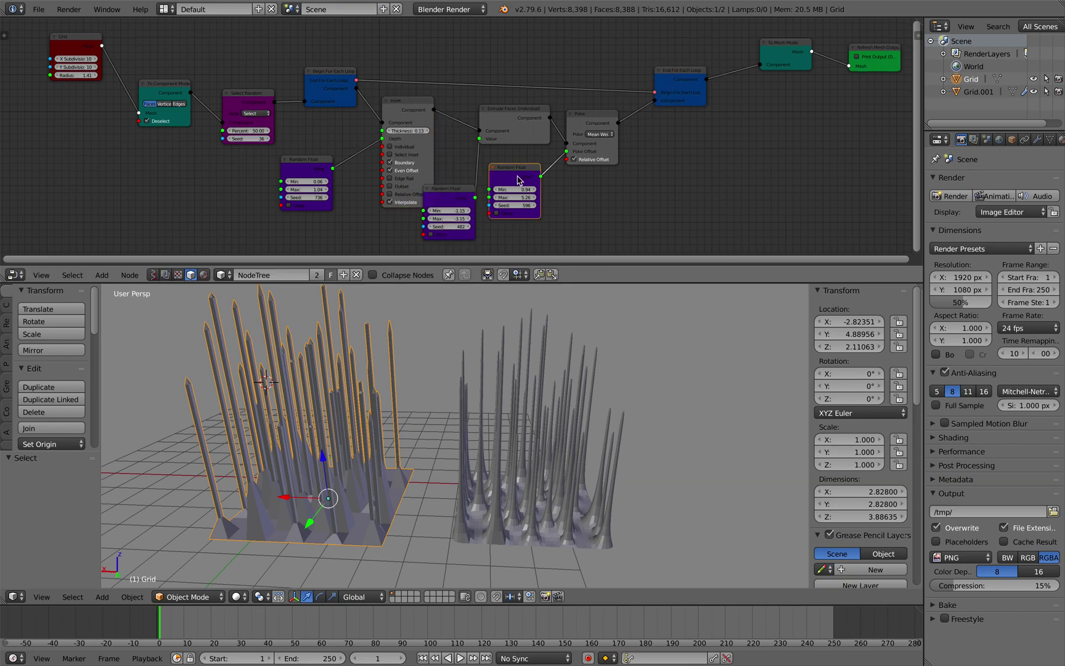
Spread out the Extrude Faces and Poke nodes and their Random Float nodes for a tidier node layout
scroll(510, 106, "up", 1)
left_click_drag(517, 109, 522, 105)
left_click_drag(588, 133, 602, 137)
left_click(524, 114)
scroll(523, 114, "up", 2)
middle_click_drag(517, 165, 528, 124)
left_click_drag(532, 140, 563, 137)
left_click_drag(467, 160, 467, 141)
middle_click_drag(460, 170, 438, 165)
left_click_drag(442, 152, 448, 146)
left_click(535, 149)
middle_click_drag(515, 171, 502, 194)
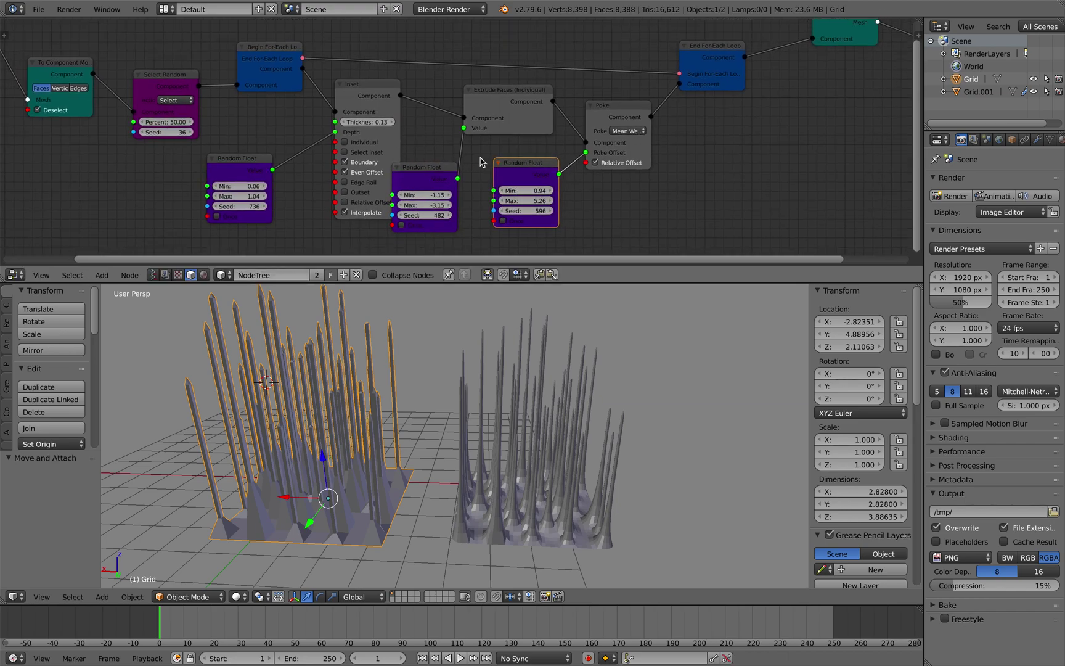
Save the for-each loop file, overwriting its existing version
middle_click_drag(593, 364, 594, 367)
key("ctrl+s")
left_click(596, 360)
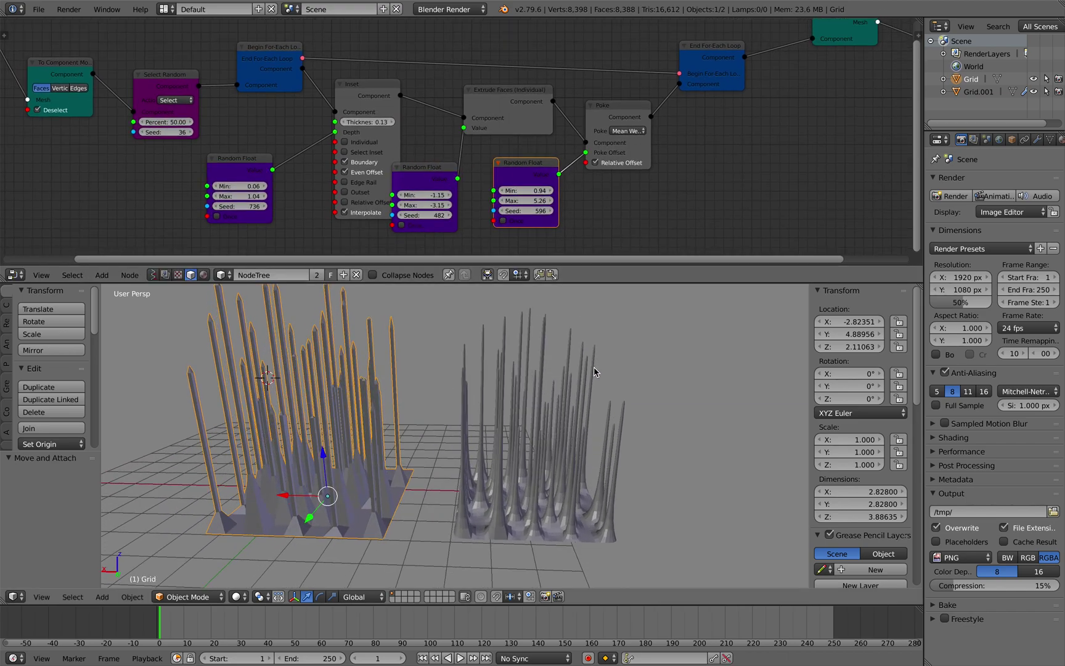
Open the recent file beginendLoop_002.blend and inspect its blocky and smoothed icosphere results
left_click(38, 9)
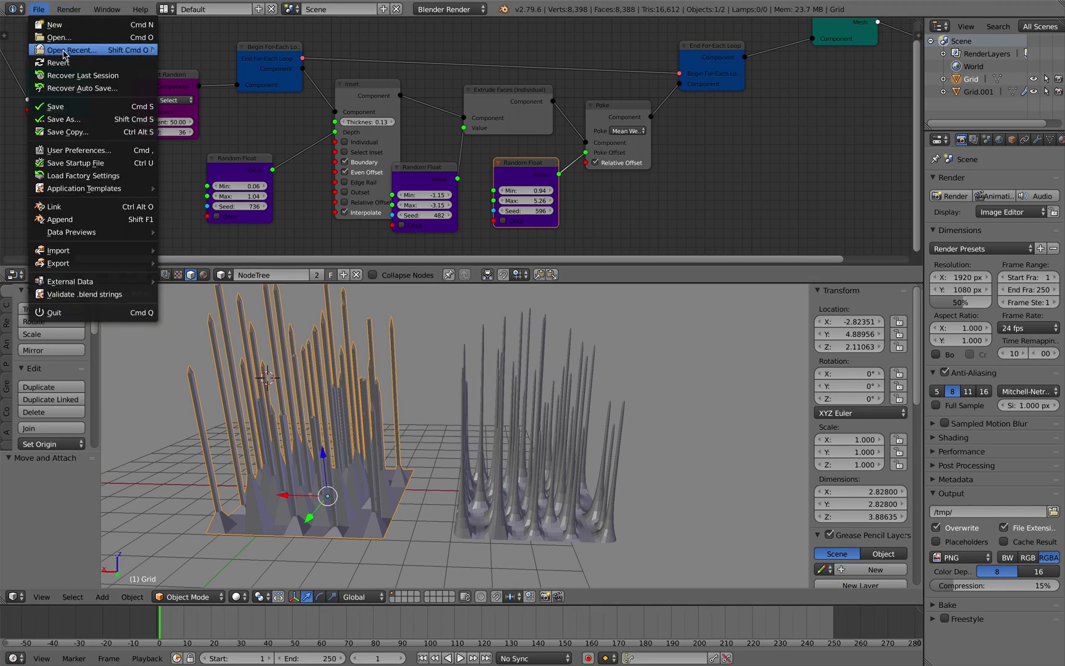
mouse_move(65, 55)
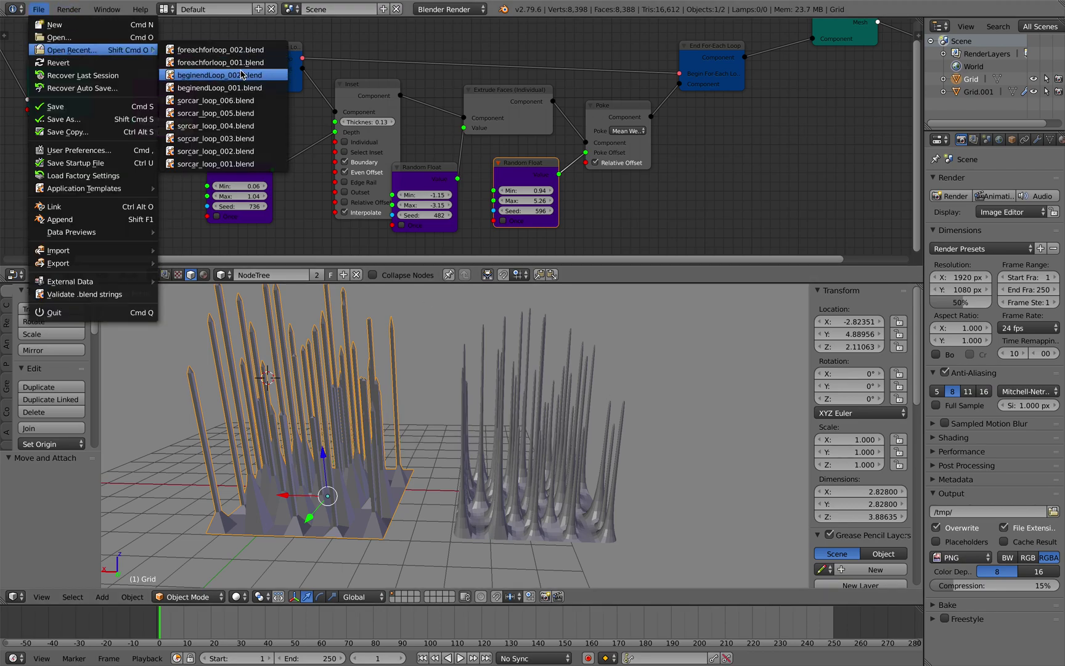
left_click(242, 74)
middle_click_drag(516, 376, 594, 403)
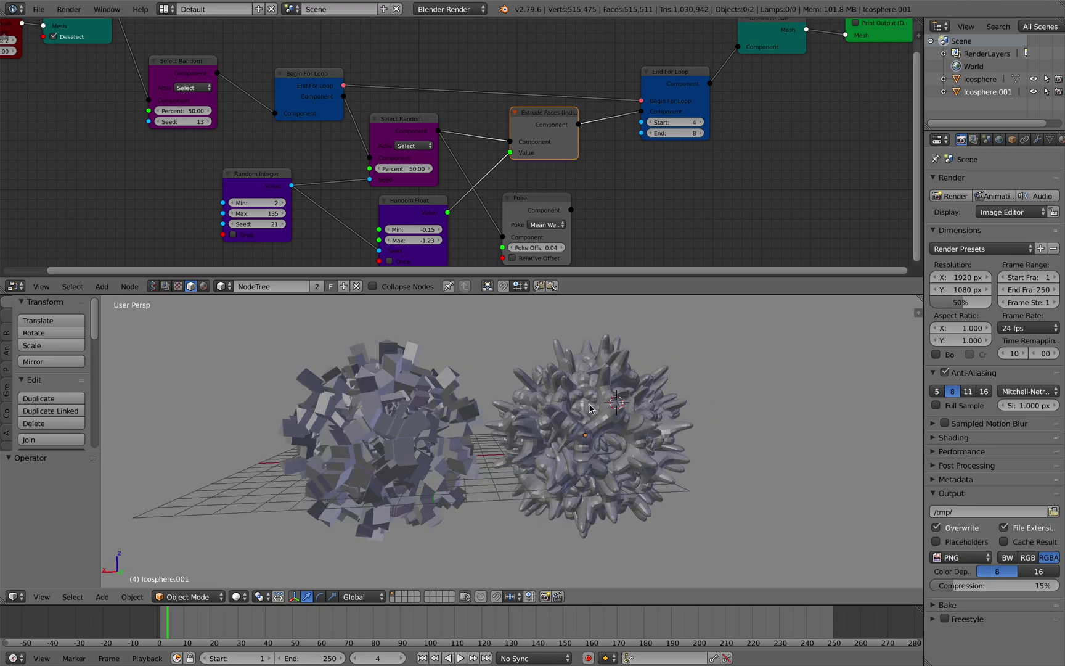
scroll(596, 404, "up", 2)
scroll(597, 407, "down", 1)
scroll(593, 407, "down", 1)
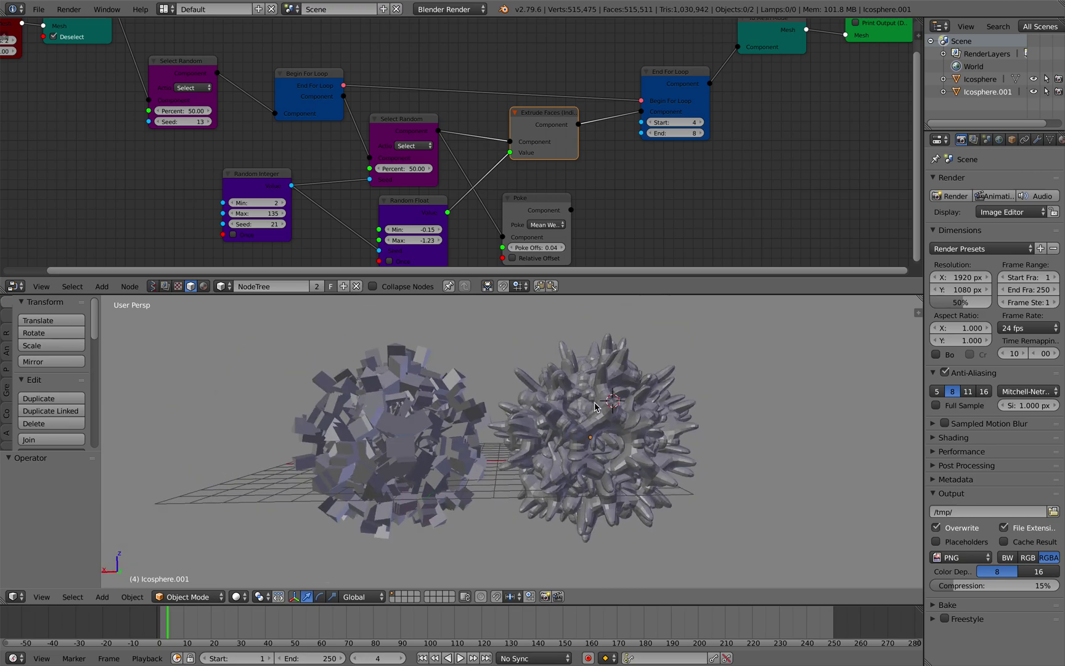
left_click(38, 9)
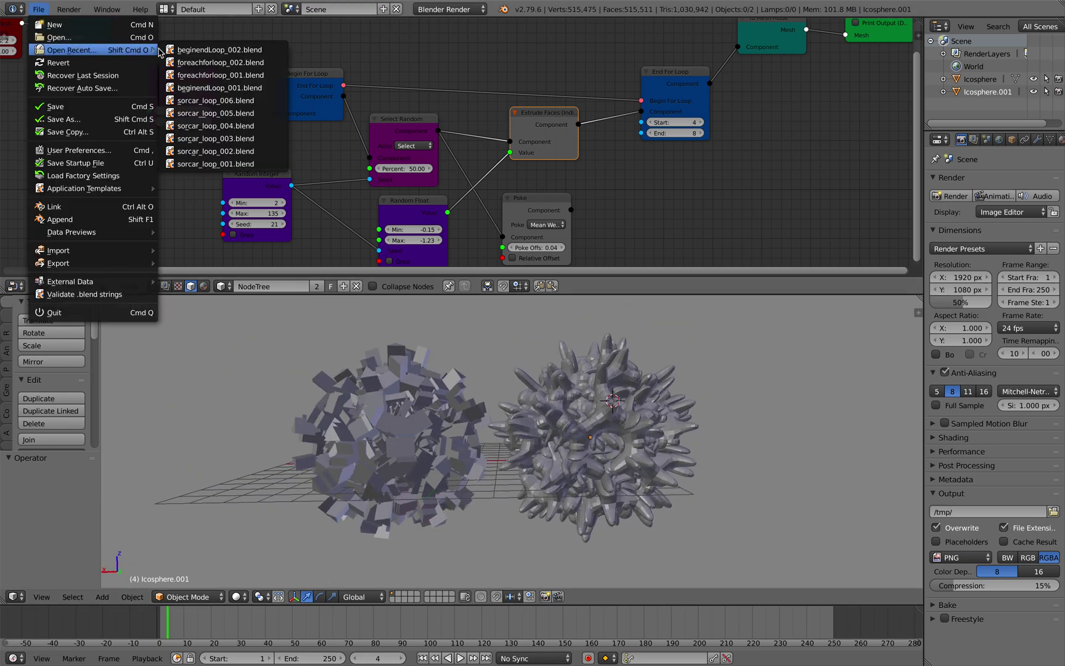
mouse_move(657, 365)
middle_mouse_down()
mouse_move(673, 374)
mouse_move(666, 381)
middle_mouse_up()
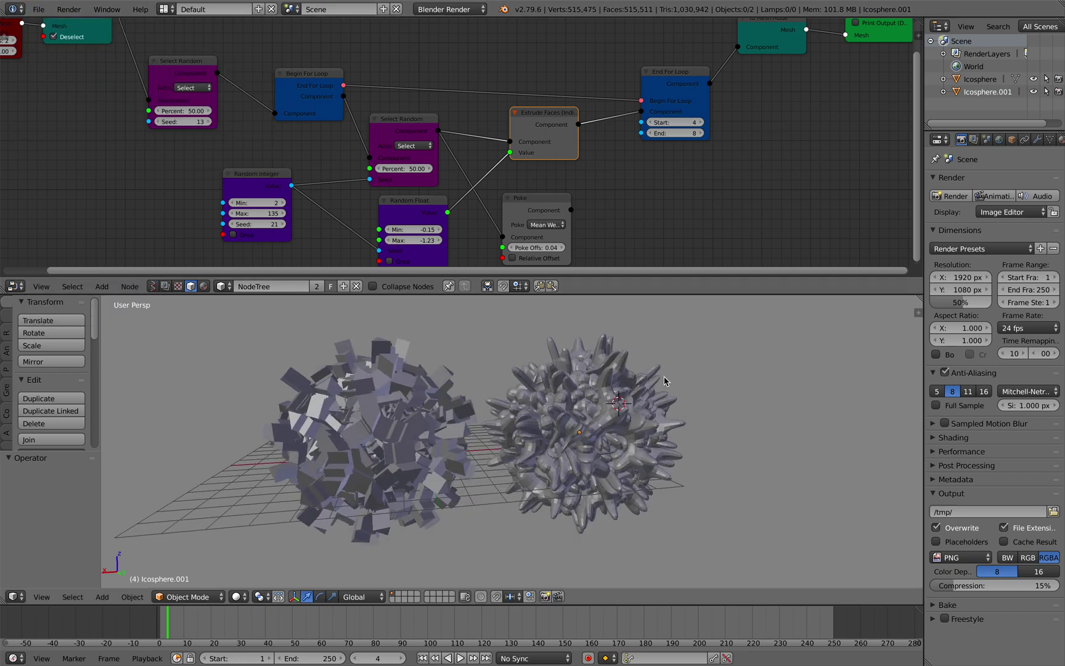